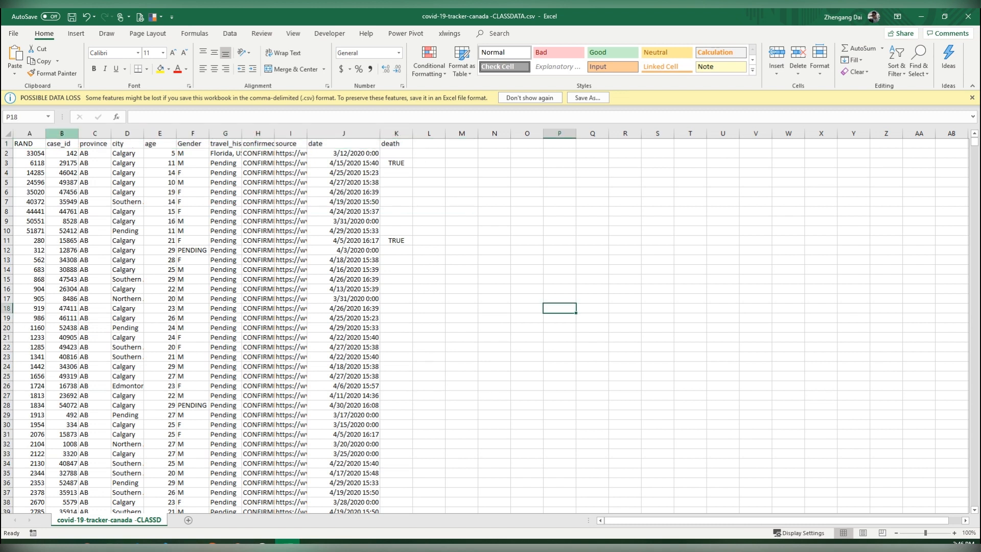
Widen the RAND and case_id columns, then select the RAND, case_id and province columns one after another for review
drag(46, 133, 99, 133)
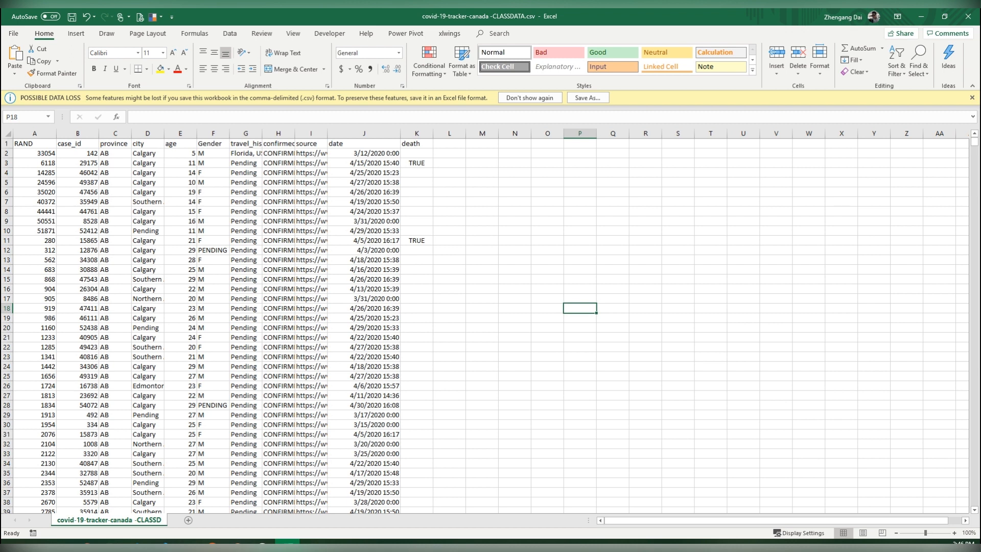
click(34, 133)
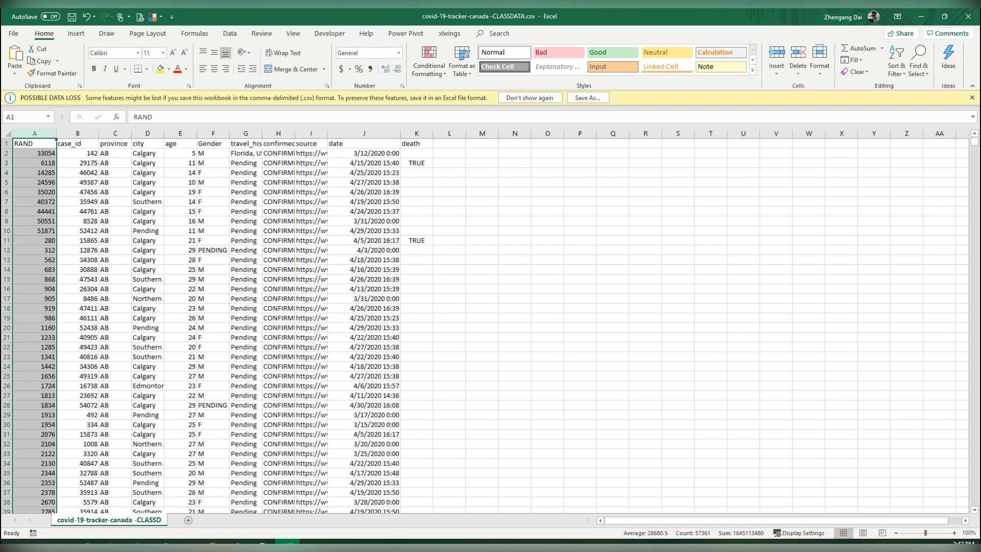
click(77, 133)
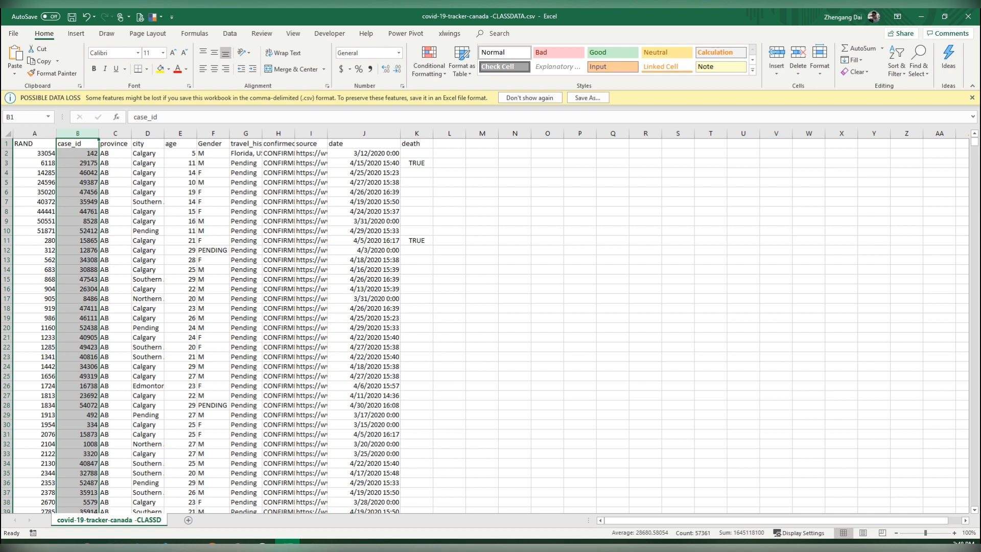
click(115, 134)
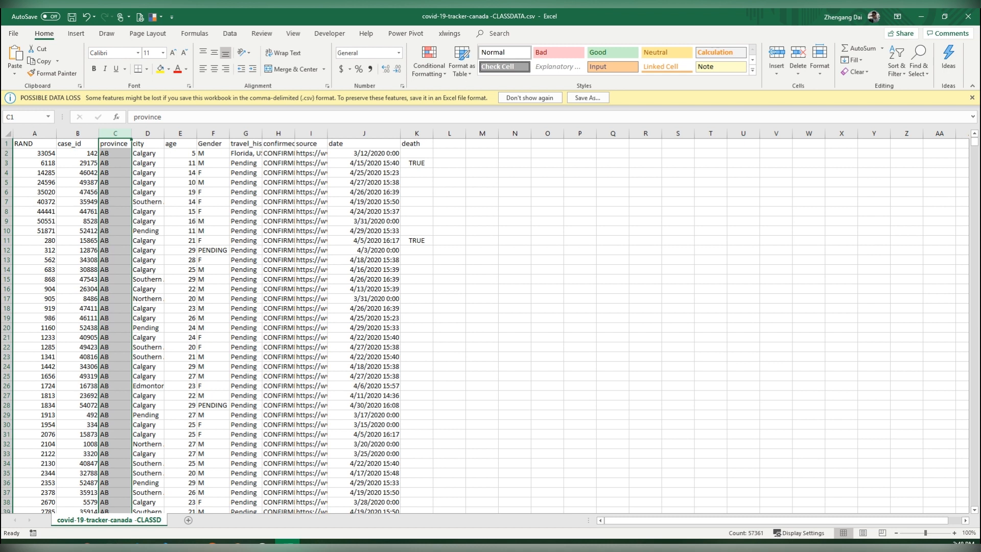
Add filters to the header row from RAND to death and widen the province column
drag(34, 144, 417, 144)
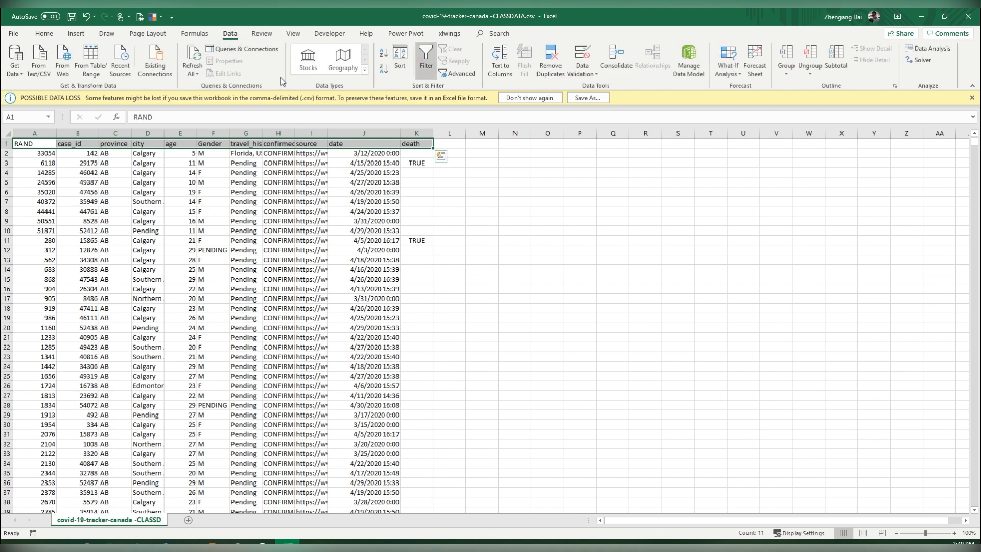
click(425, 57)
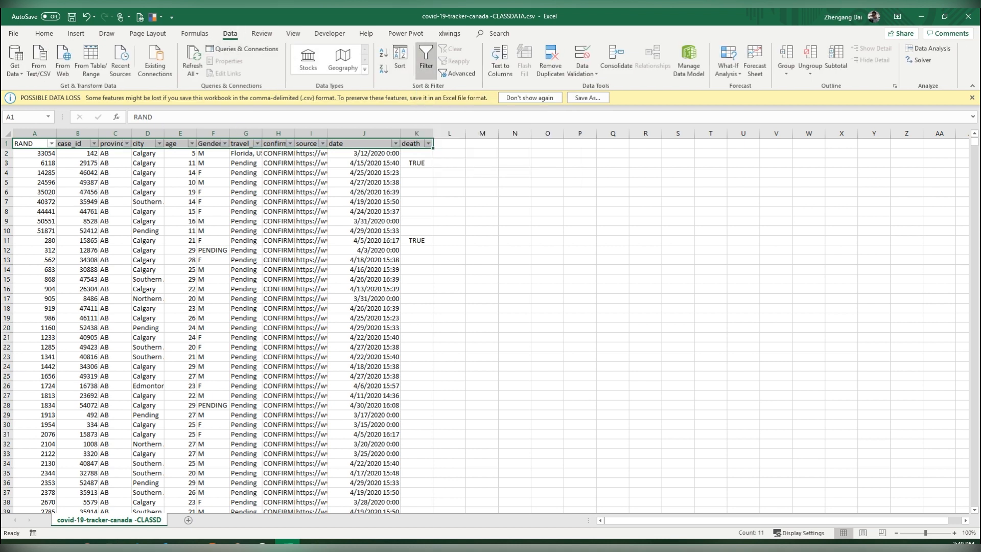
drag(131, 134, 179, 134)
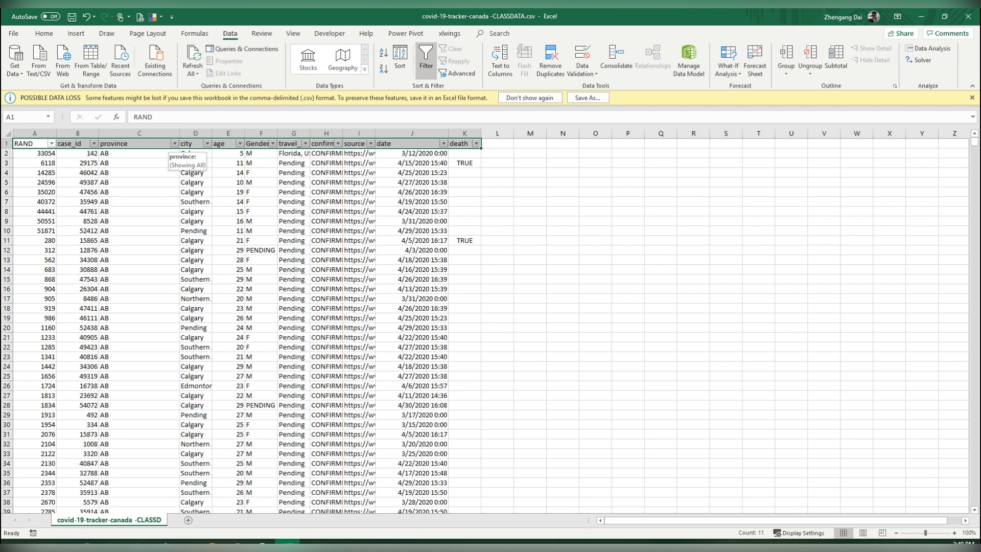
Enlarge the province column's list of filter values and show only the Repatriated Canadians records
click(174, 144)
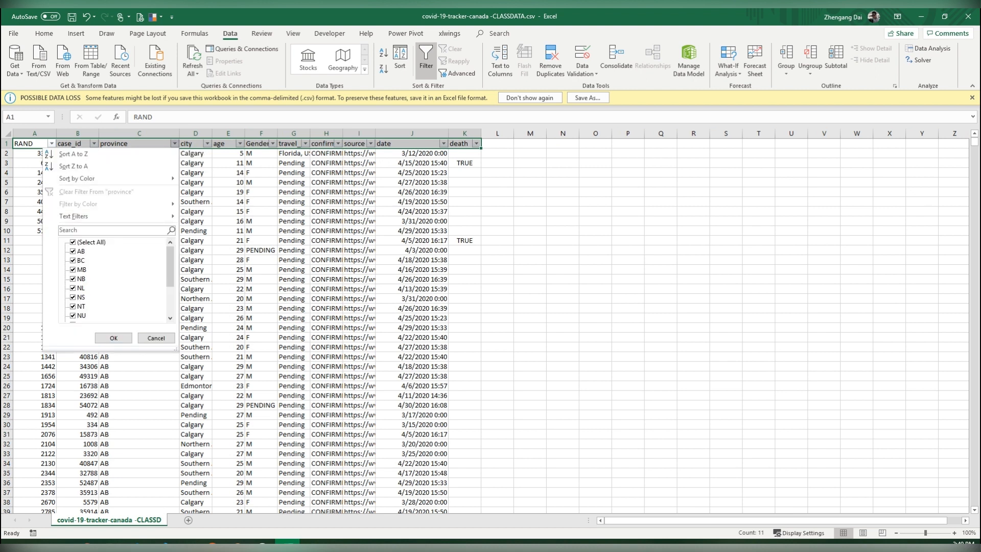
scroll(118, 279, down, 3)
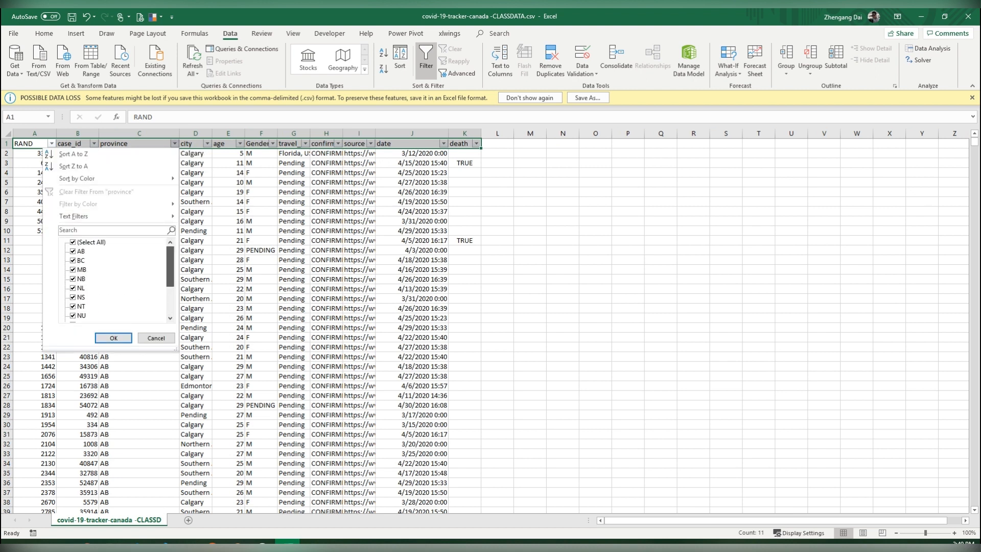
scroll(118, 278, down, 1)
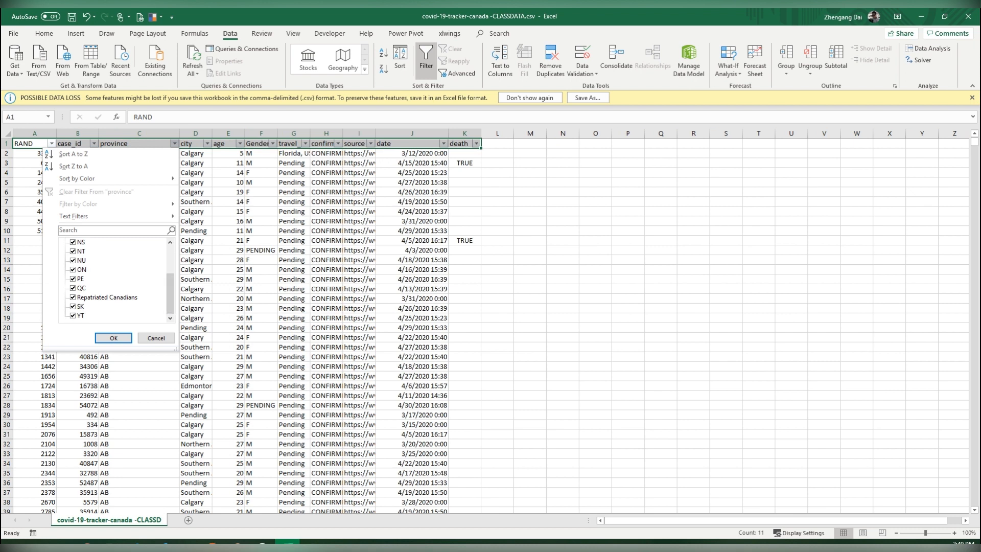
drag(176, 349, 202, 427)
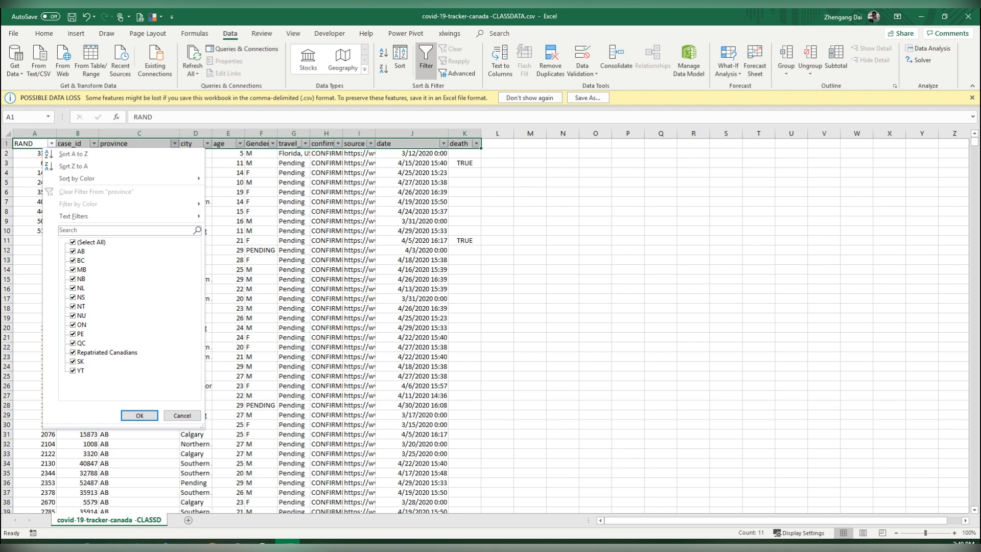
click(74, 242)
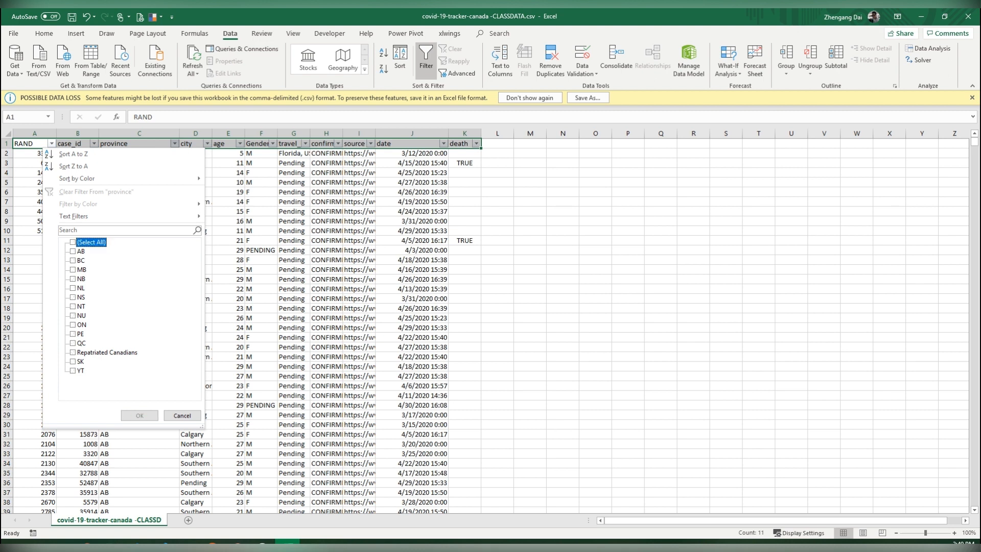
click(74, 352)
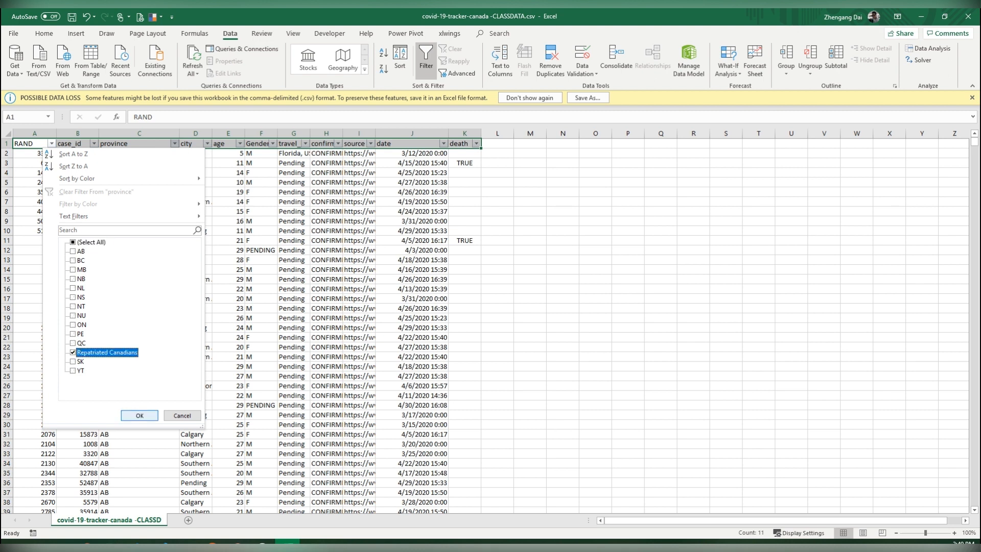
click(139, 415)
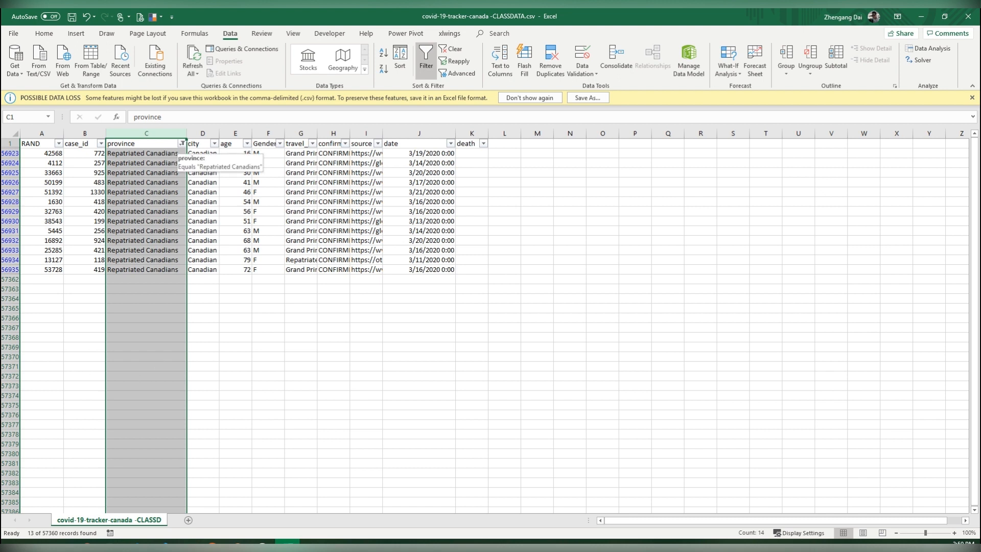
Include all values in the province filter again so records from every province are shown
click(182, 143)
click(80, 241)
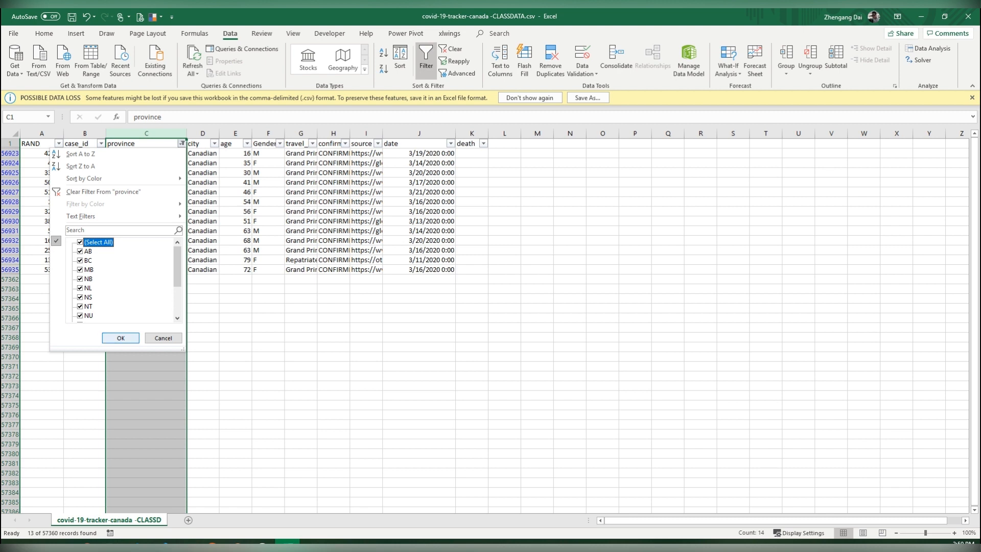
click(121, 337)
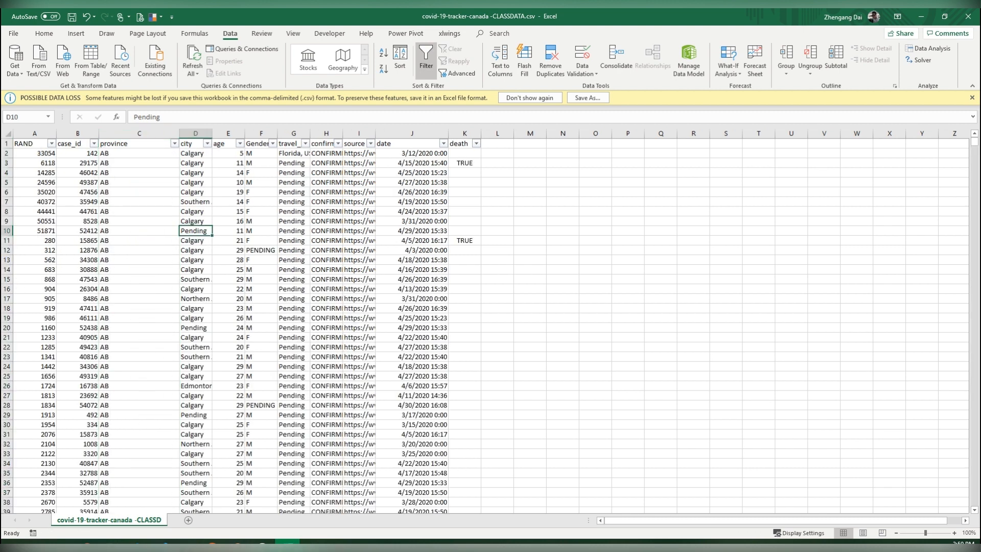
Examine the city column's filter values for inconsistent, duplicate or pending entries, and close the list without filtering
click(207, 143)
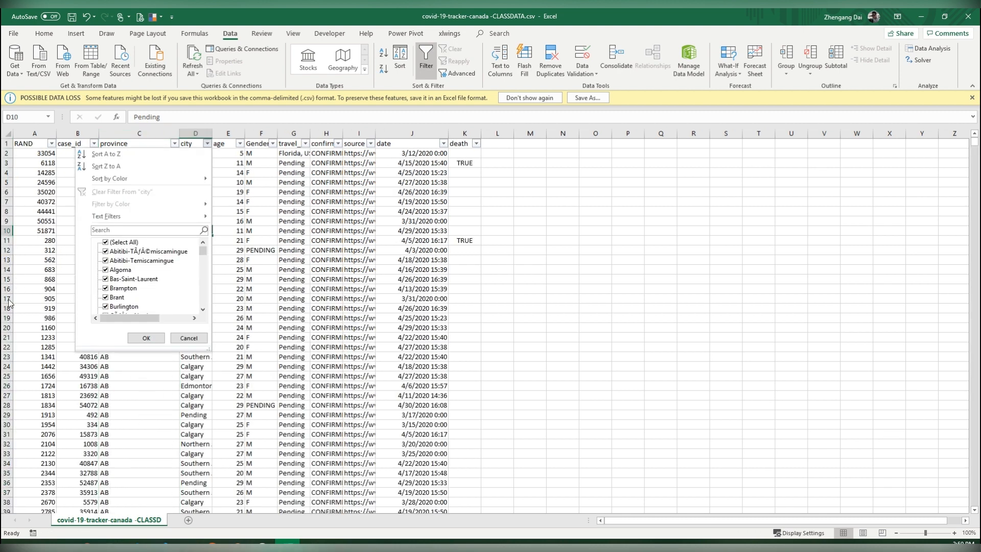
mouse_move(203, 250)
mouse_down()
mouse_move(203, 297)
mouse_move(203, 251)
mouse_up()
drag(203, 250, 203, 255)
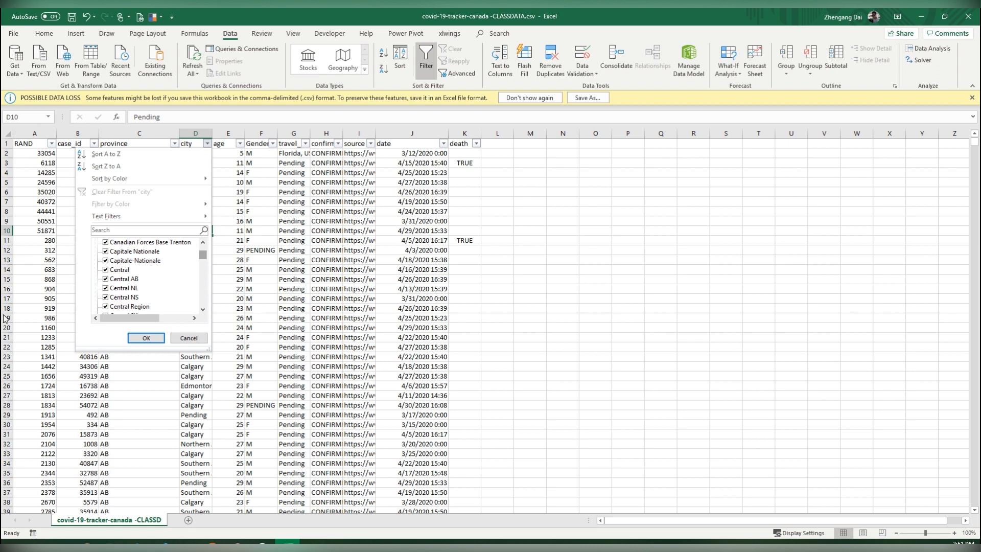
mouse_move(202, 255)
mouse_down()
mouse_move(203, 301)
mouse_move(203, 250)
mouse_up()
drag(2, 296, 75, 373)
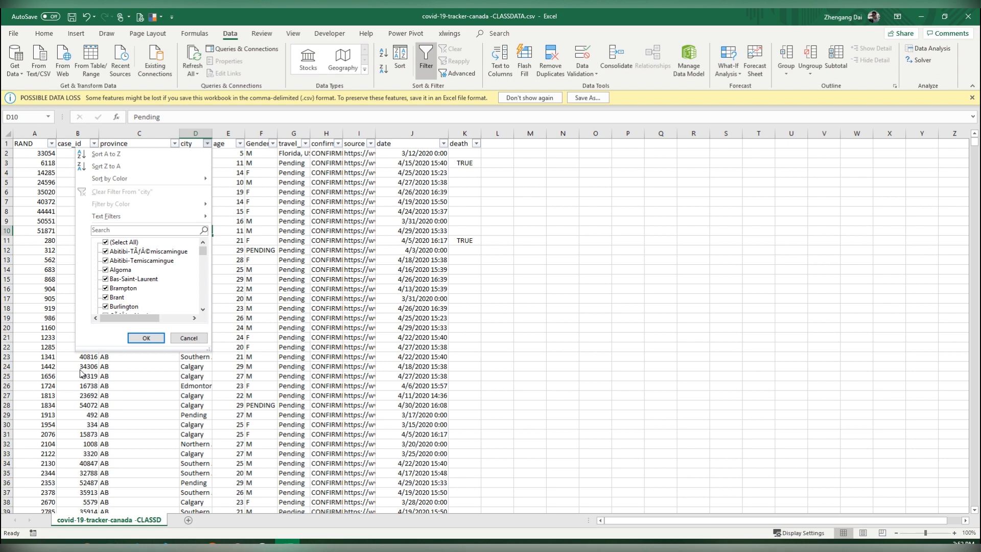
mouse_move(203, 250)
mouse_down()
mouse_move(203, 302)
mouse_move(202, 250)
mouse_up()
drag(18, 312, 10, 322)
drag(202, 250, 203, 286)
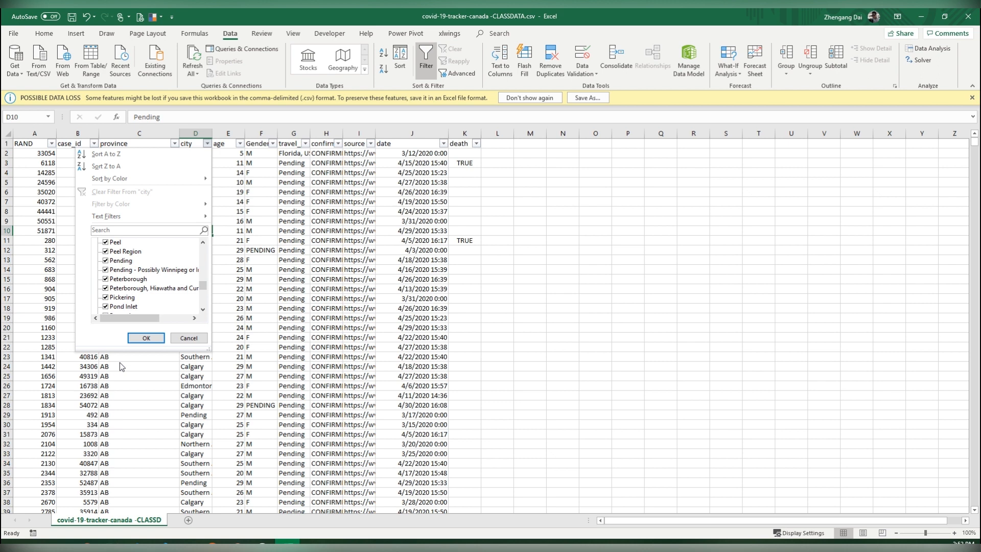
scroll(11, 367, down, 10)
scroll(10, 367, down, 2)
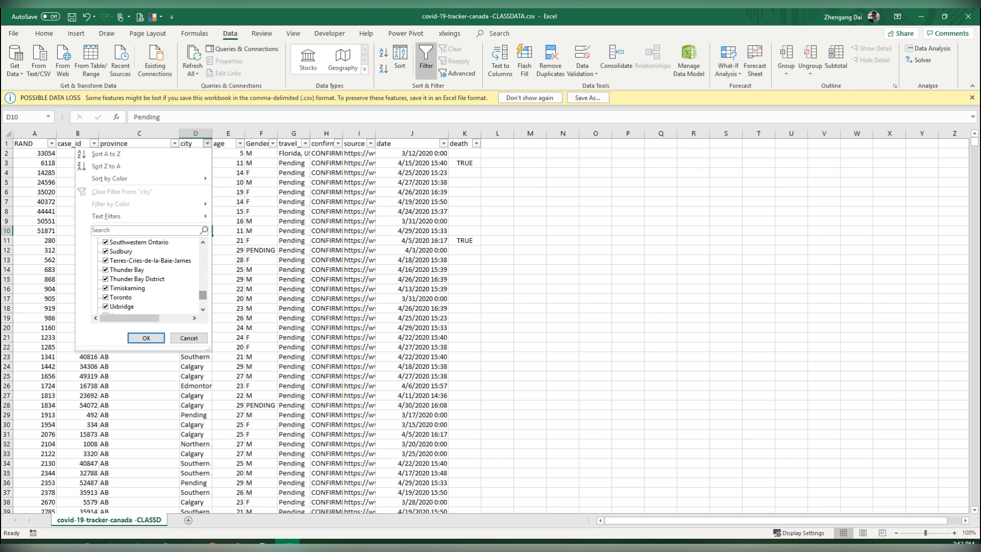
click(189, 339)
click(261, 240)
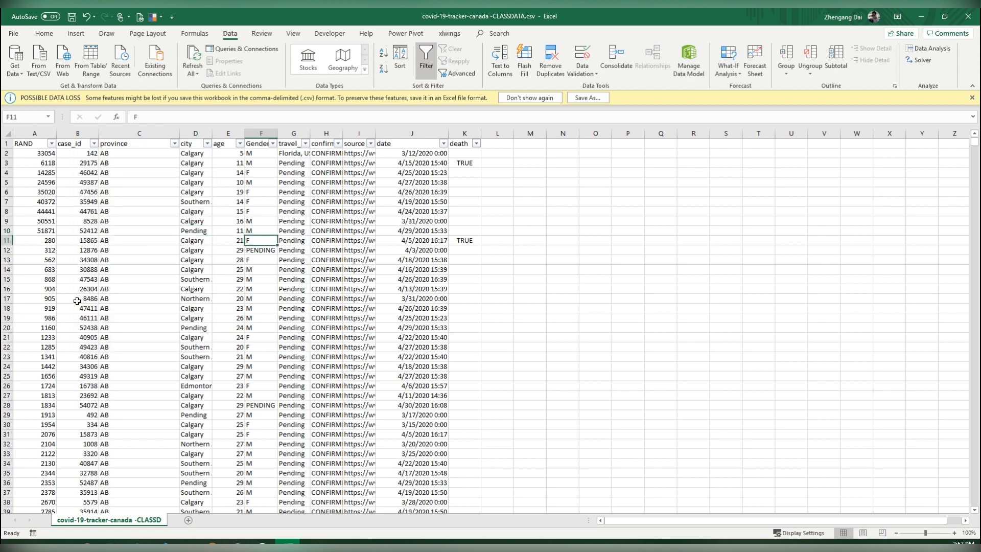
Widen the city and age columns and go through the age column's filter values down to the end
drag(212, 133, 233, 133)
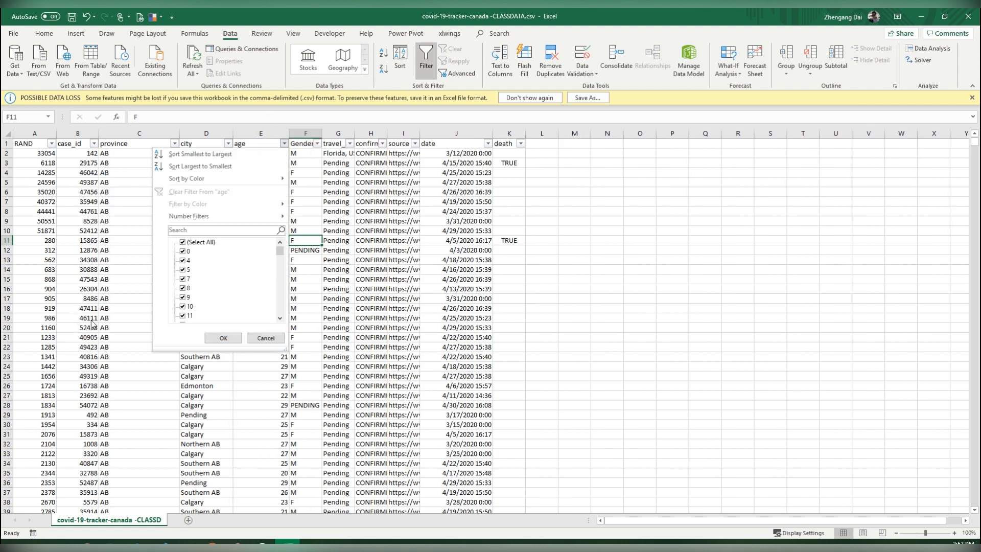
scroll(107, 323, down, 3)
scroll(107, 323, down, 20)
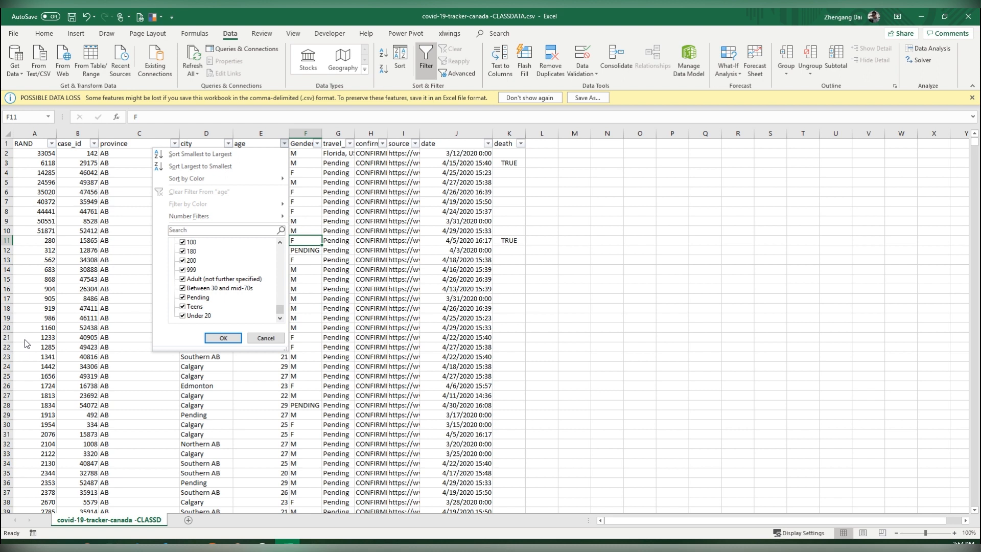
Exclude the values Pending, 100 and 999 in the age column's filter list
click(182, 297)
scroll(3, 339, up, 1)
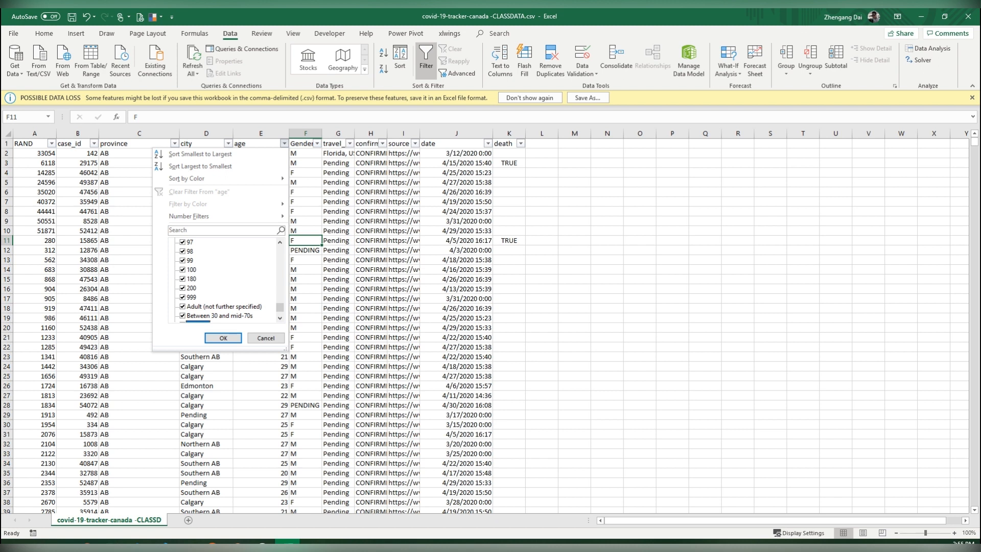
click(182, 270)
key(Down)
key(Down)
key(Down)
key(space)
scroll(12, 364, down, 1)
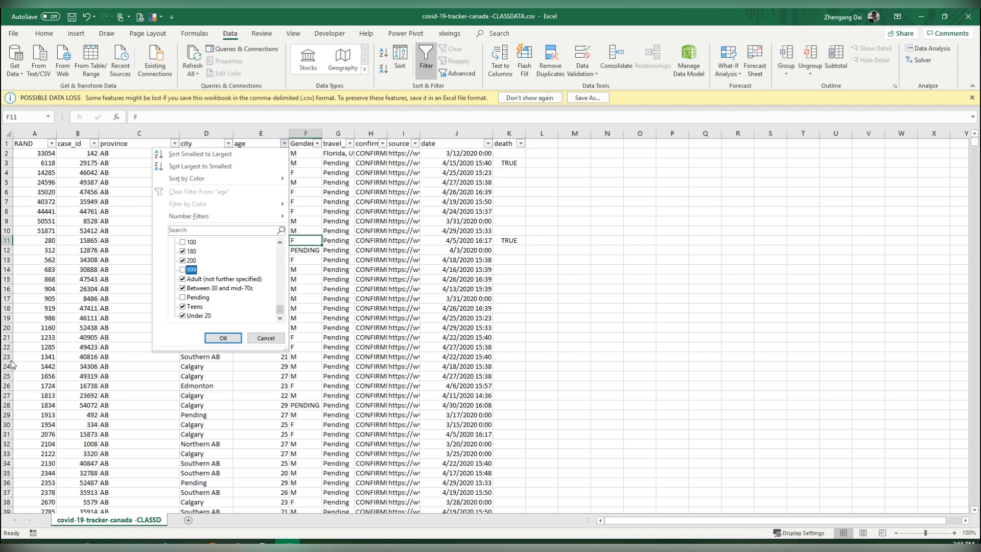
Exclude the values Between 30 and mid-70s, Teens and Under 20 in the age column's filter list
key(Down)
key(Down)
key(space)
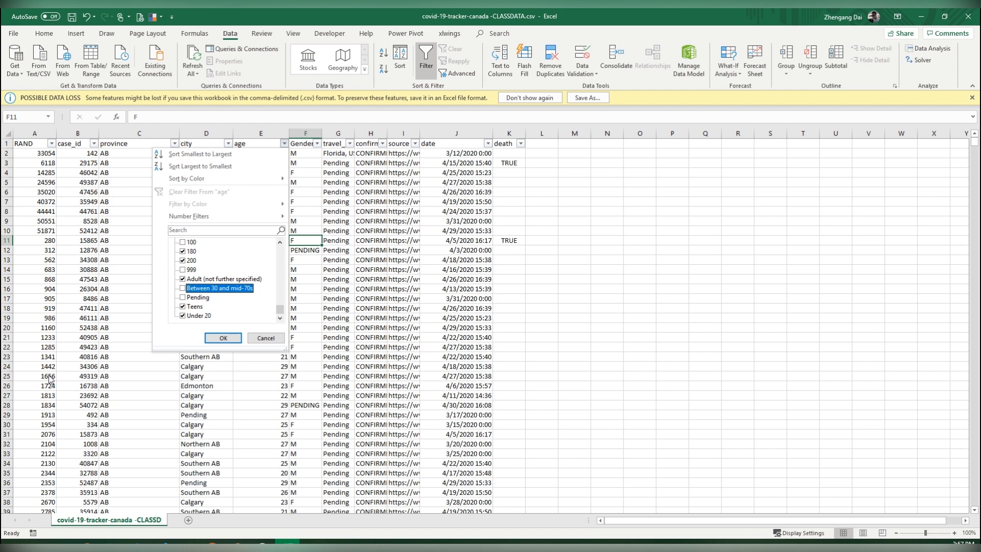
scroll(43, 369, up, 6)
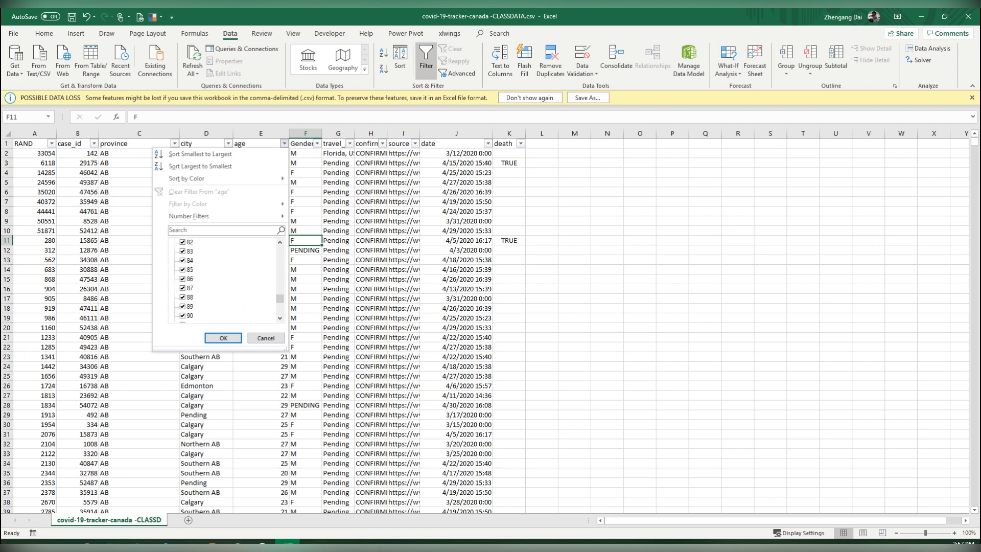
scroll(2, 366, down, 6)
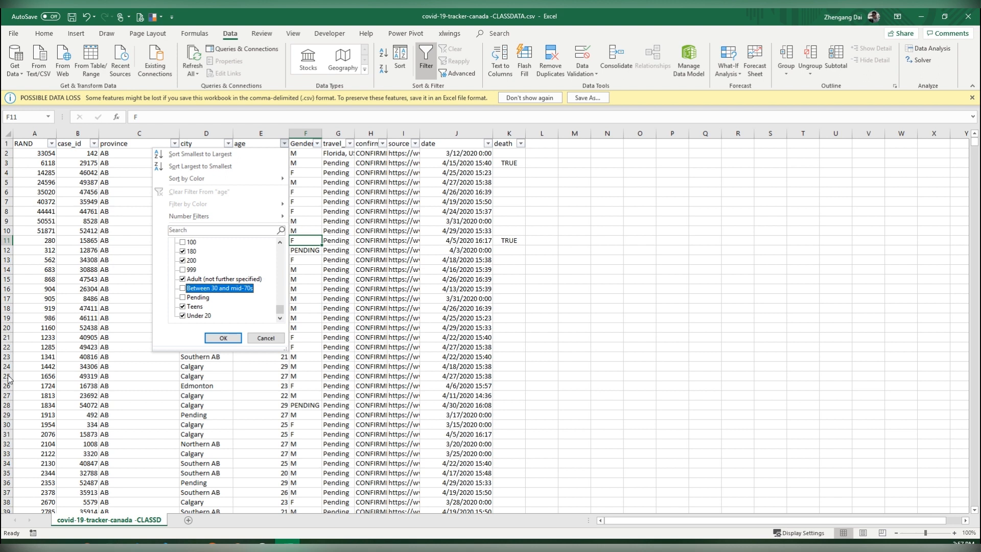
key(Down)
key(Down)
key(space)
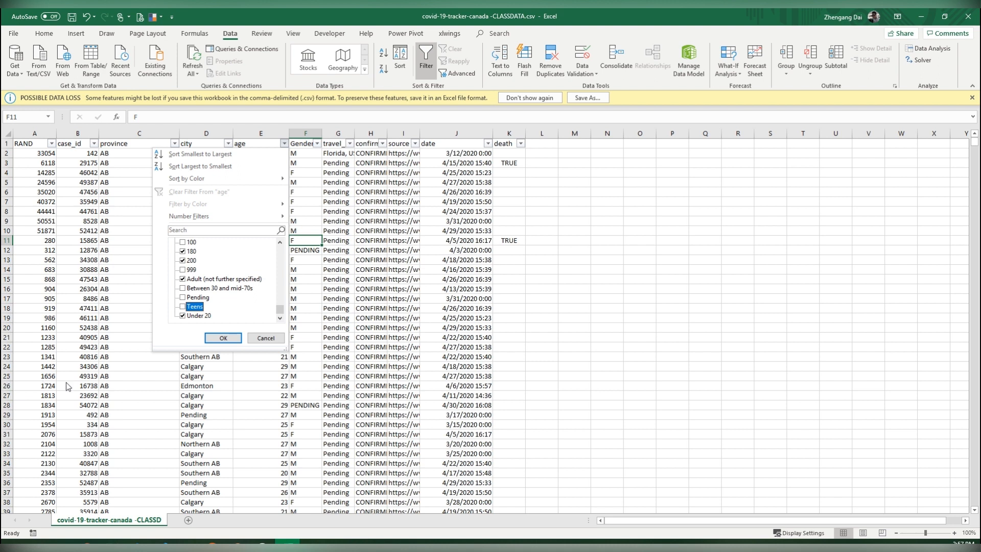
key(Down)
key(space)
Clear all age filter selections and filter the age column to show only records with age 0
scroll(21, 373, up, 1)
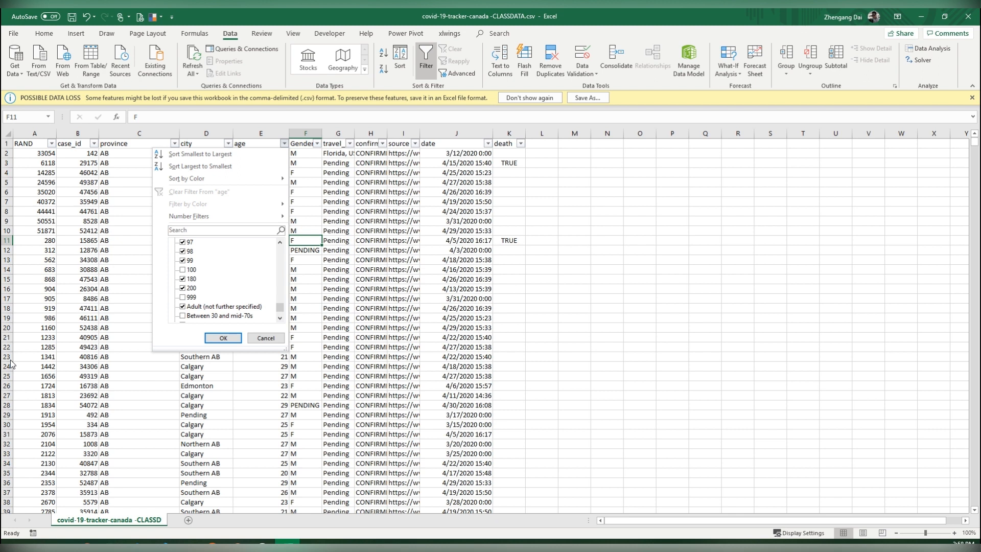
scroll(11, 364, up, 15)
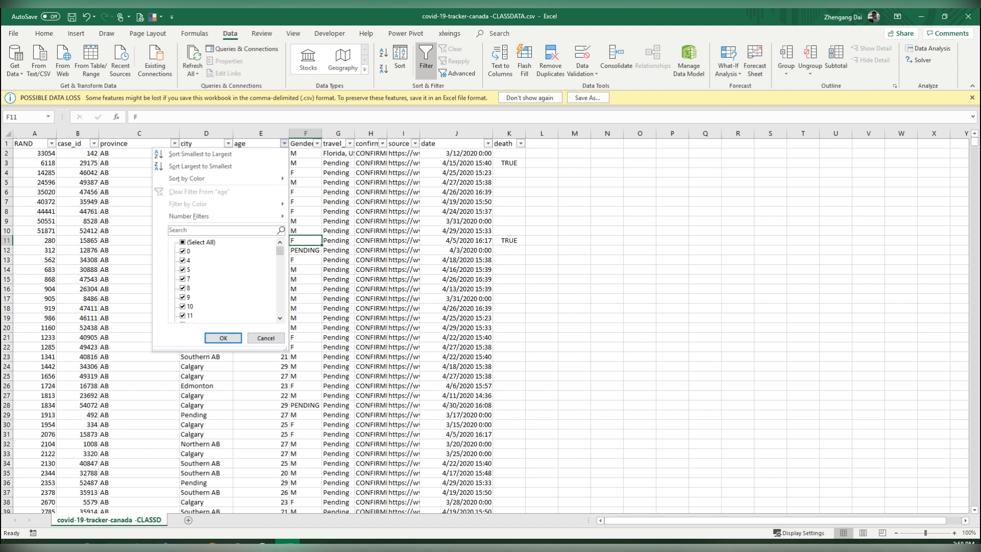
click(182, 251)
key(Up)
key(space)
key(space)
key(Down)
key(space)
key(Return)
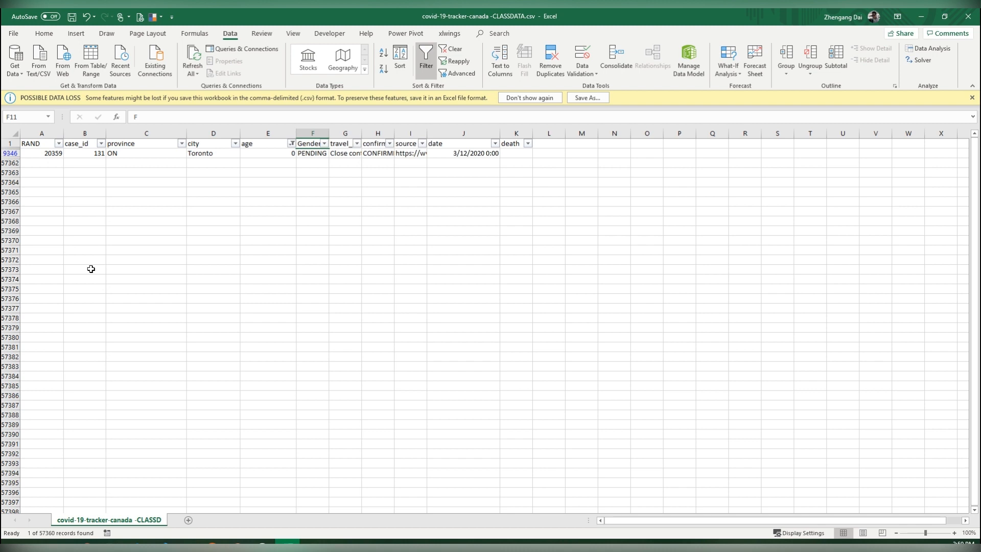
Add the value Pending to the age column's filter, keeping age 0 selected
click(292, 144)
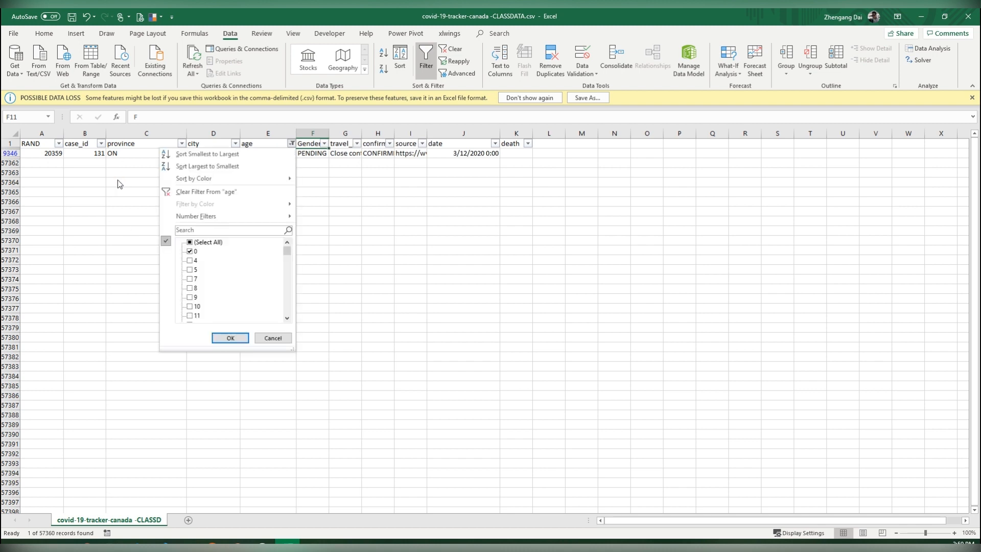
drag(287, 251, 286, 309)
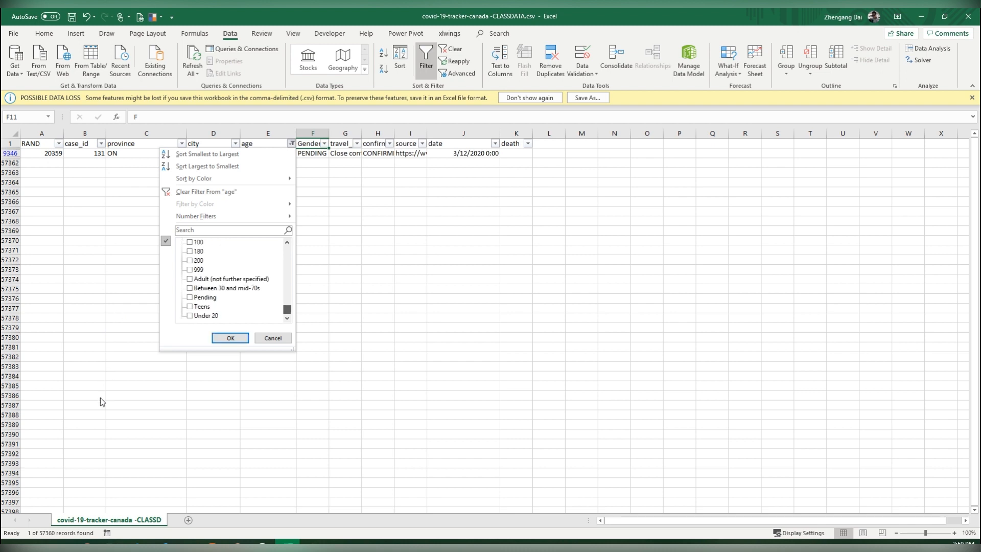
click(190, 297)
click(231, 337)
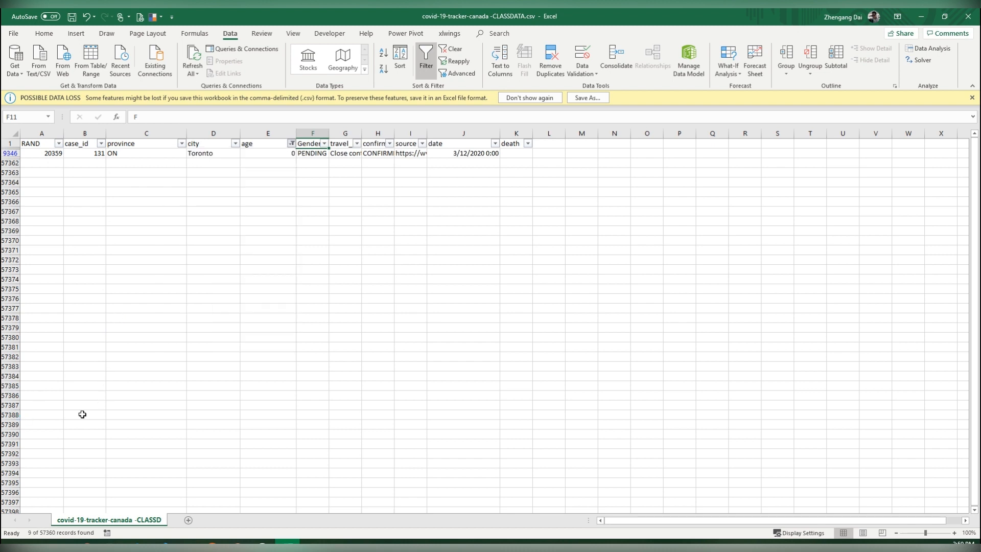
Review the age cells of the filtered records, ending on the Toronto record with age 0
drag(96, 192, 113, 289)
key(shift+Up)
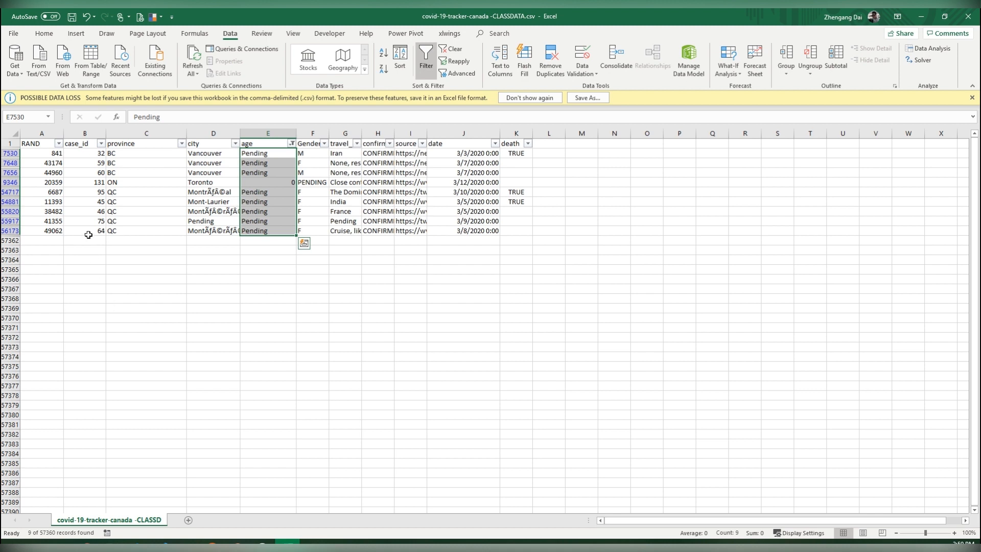
key(Down)
key(Down)
key(Down)
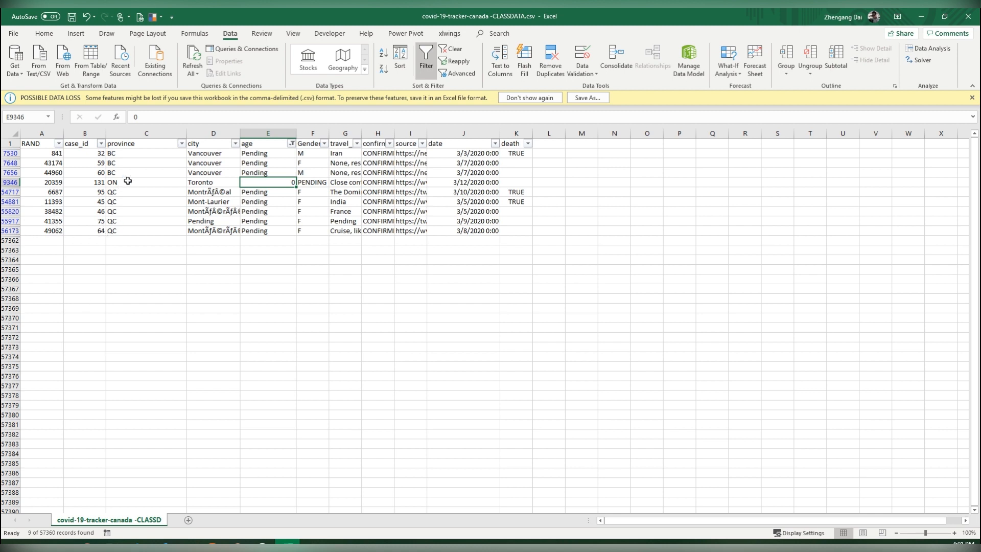
Reselect all values in the age column's filter to show every record again
click(292, 143)
click(190, 242)
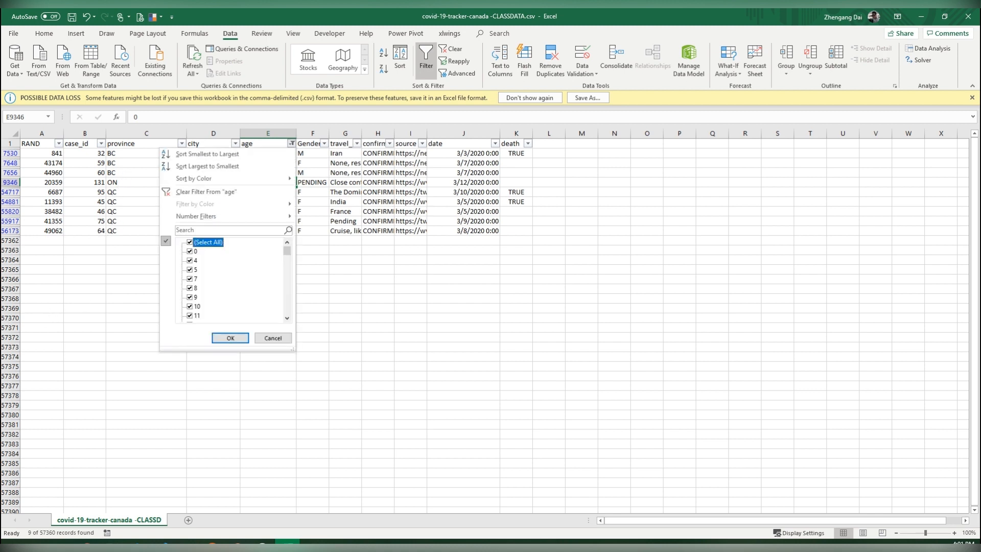
click(230, 337)
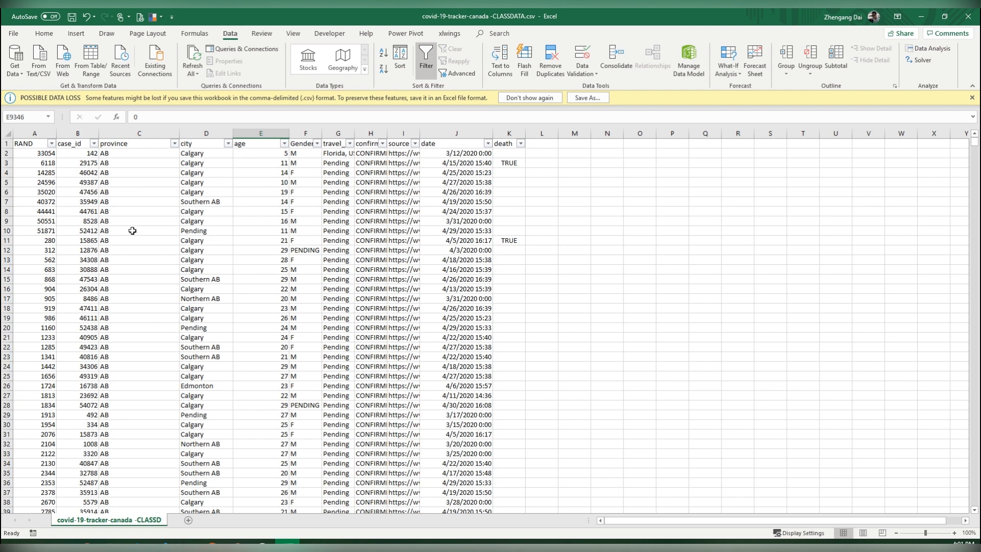
Examine the filter values of the Gender and travel_history columns without changing either filter
click(317, 143)
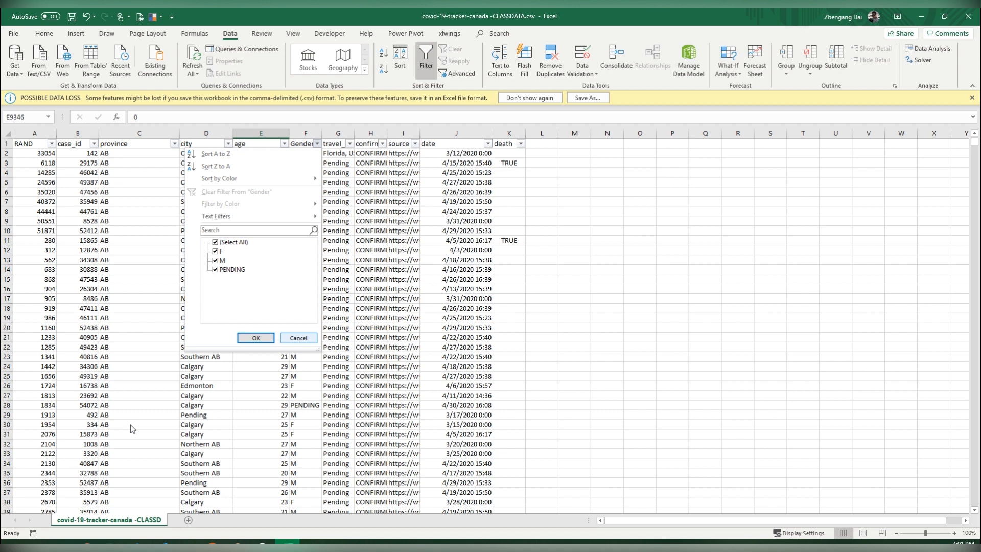
click(298, 338)
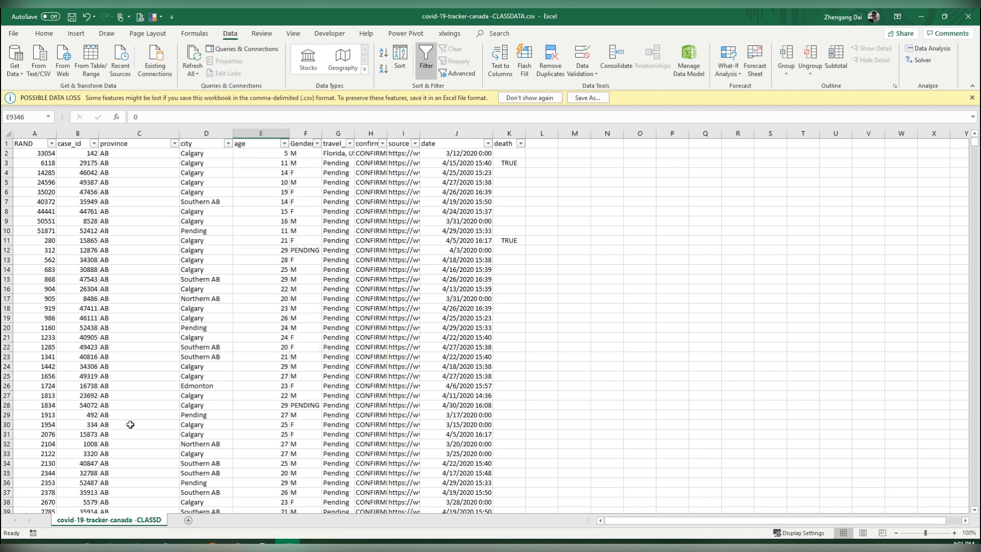
click(350, 143)
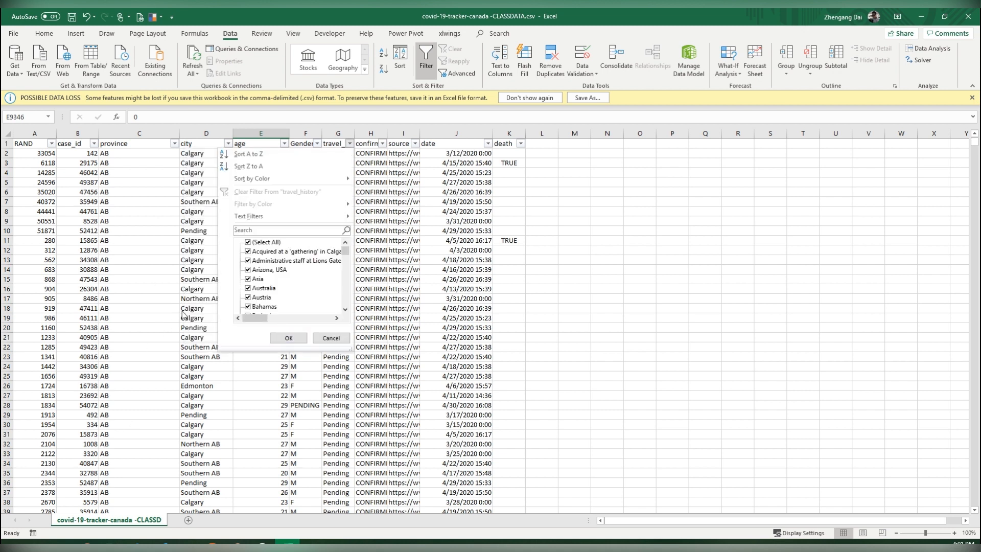
mouse_move(346, 250)
mouse_down()
mouse_move(345, 296)
mouse_move(346, 250)
mouse_up()
key(Return)
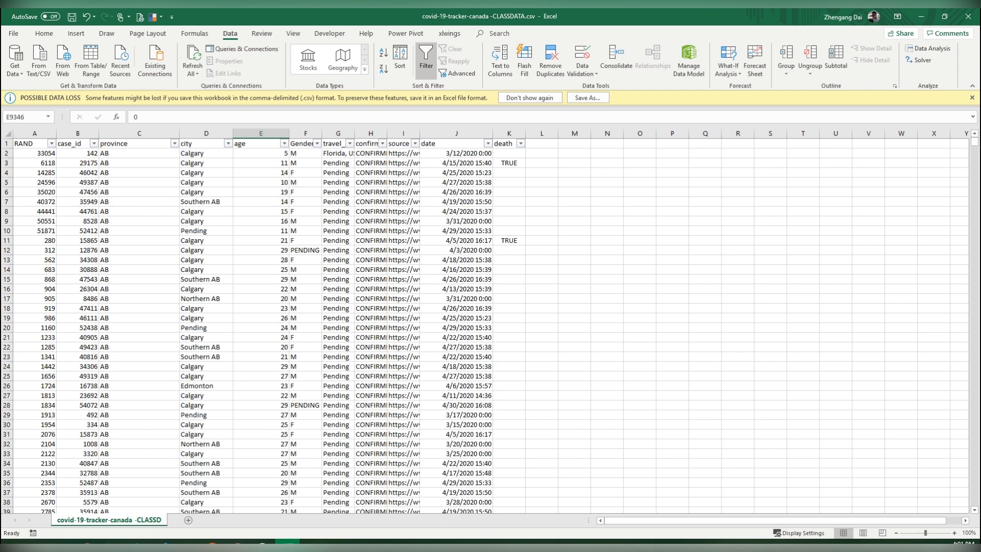
Switch to the Data cleaning presentation in PowerPoint and highlight "bad inputs or extreme" on the Noise, Missing Value and Outlier slide
click(237, 544)
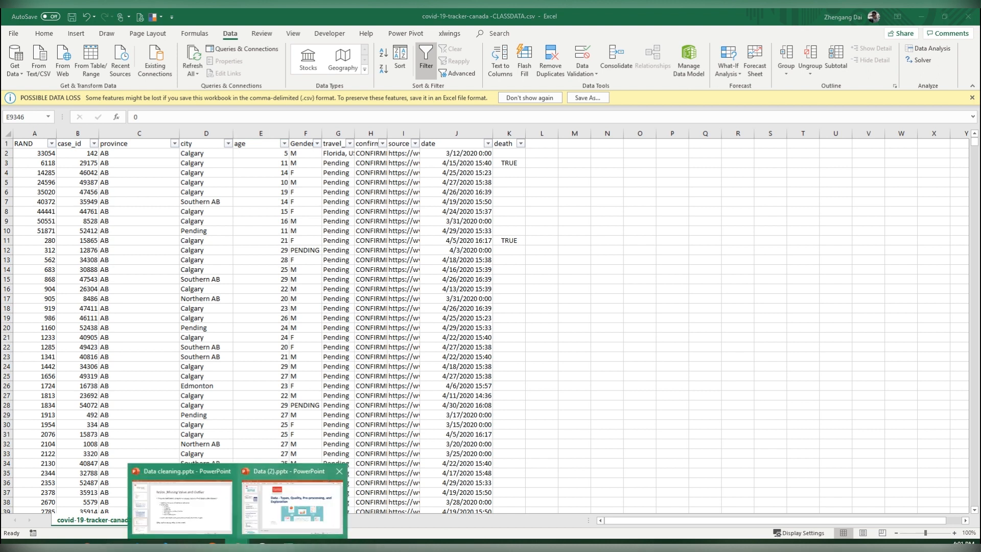
click(181, 501)
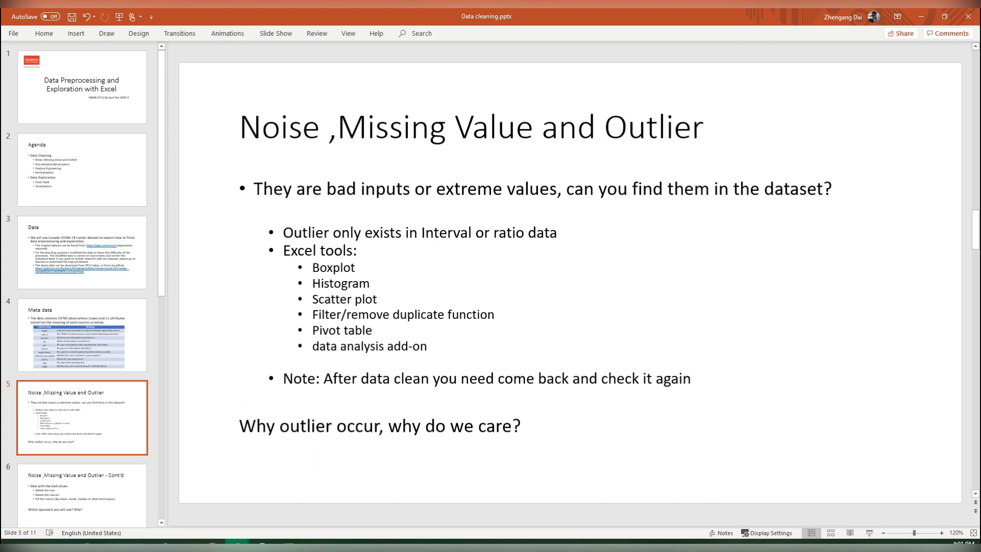
drag(335, 189, 509, 189)
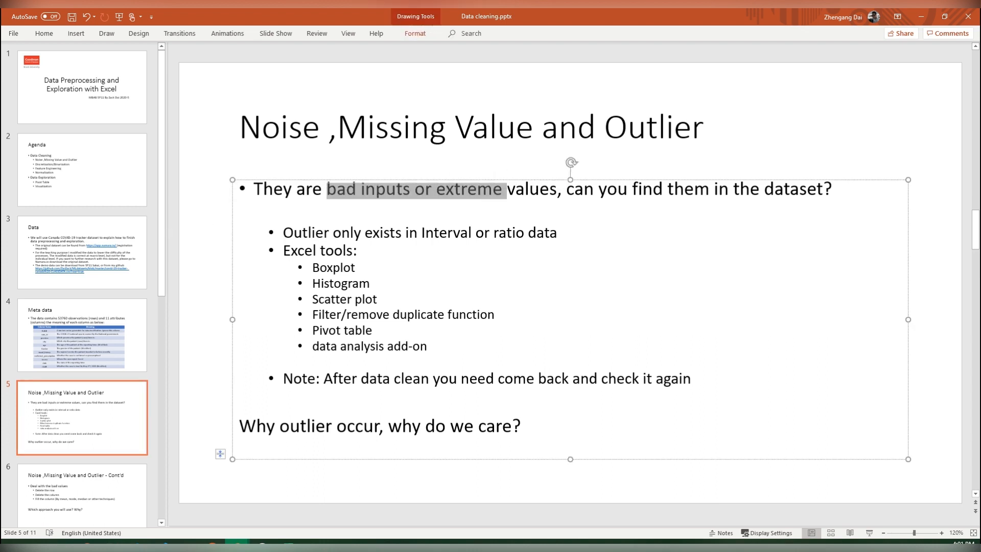
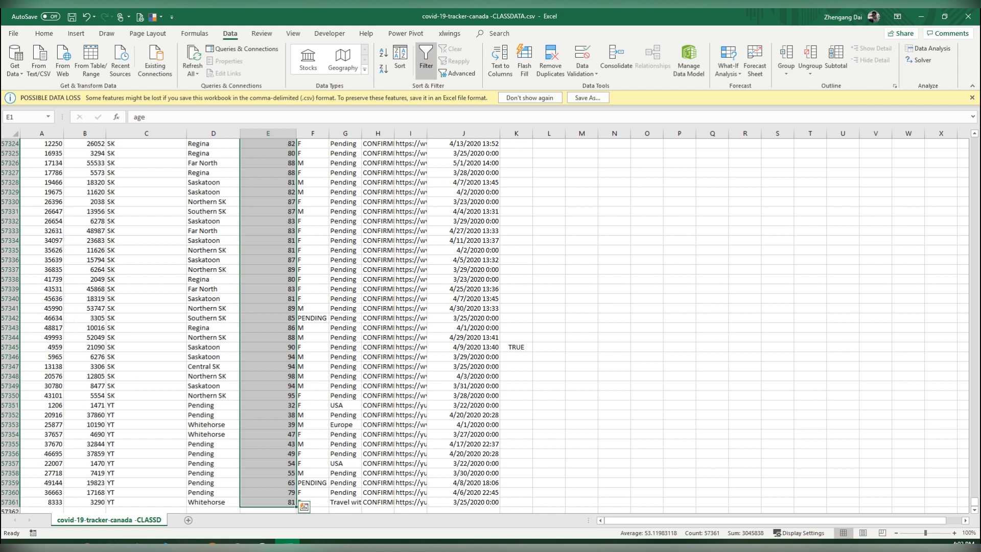
Insert a Box & Whisker chart of the selected age column
click(76, 33)
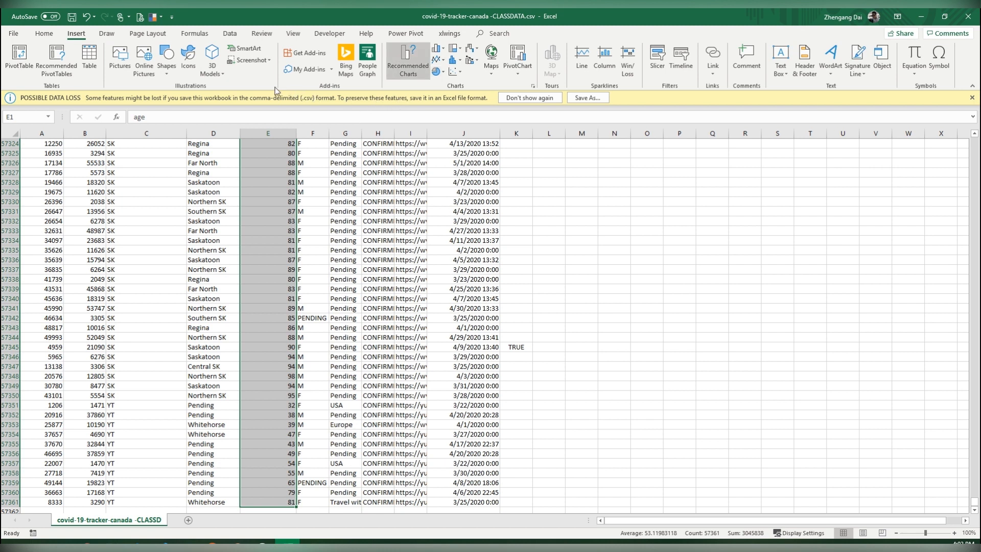
click(408, 61)
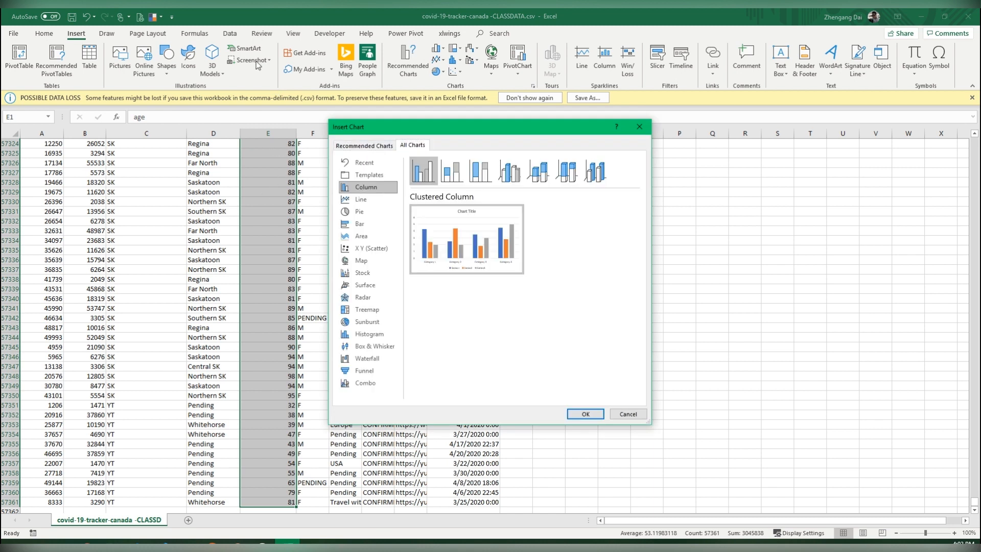
click(368, 347)
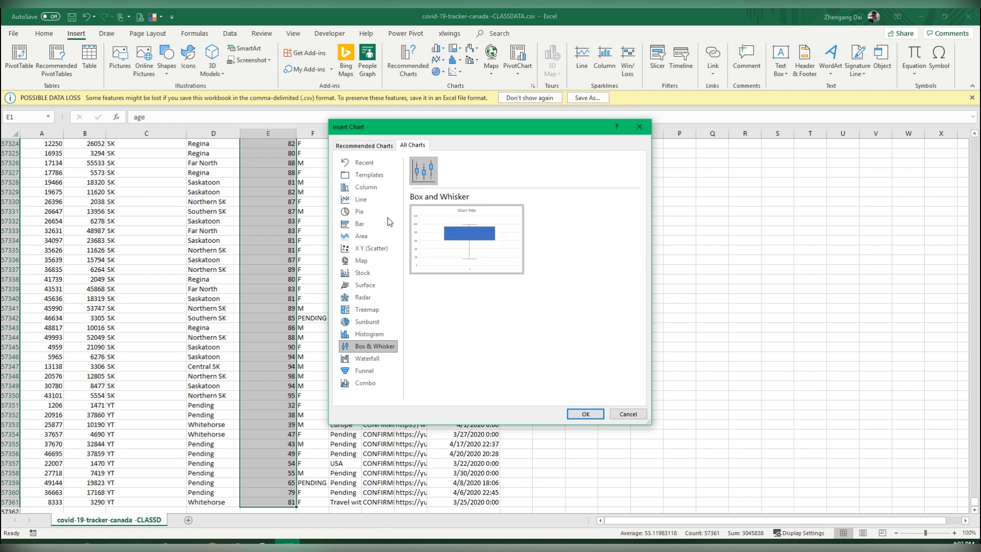
click(585, 414)
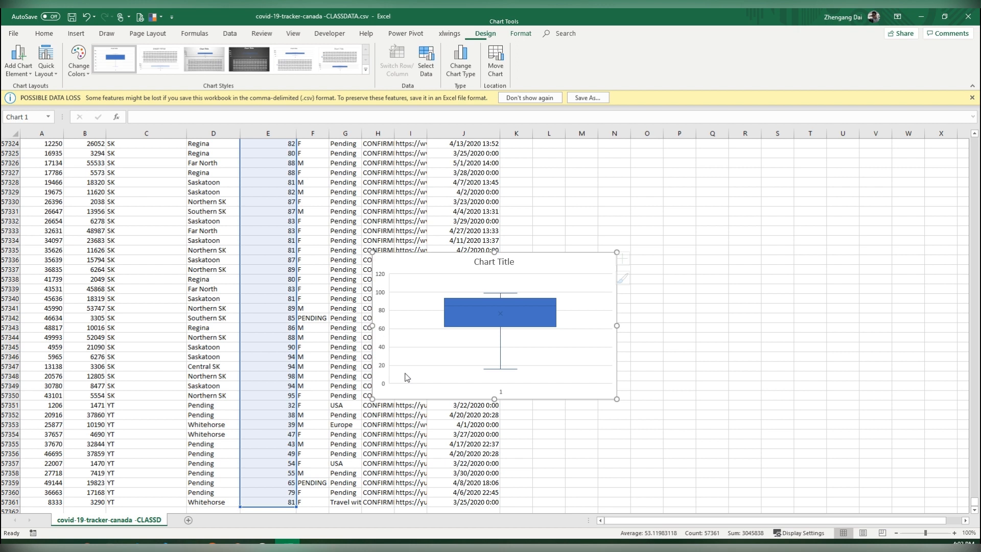
Reposition the box plot and make it taller to inspect the age distribution, and delete it
drag(445, 302, 463, 250)
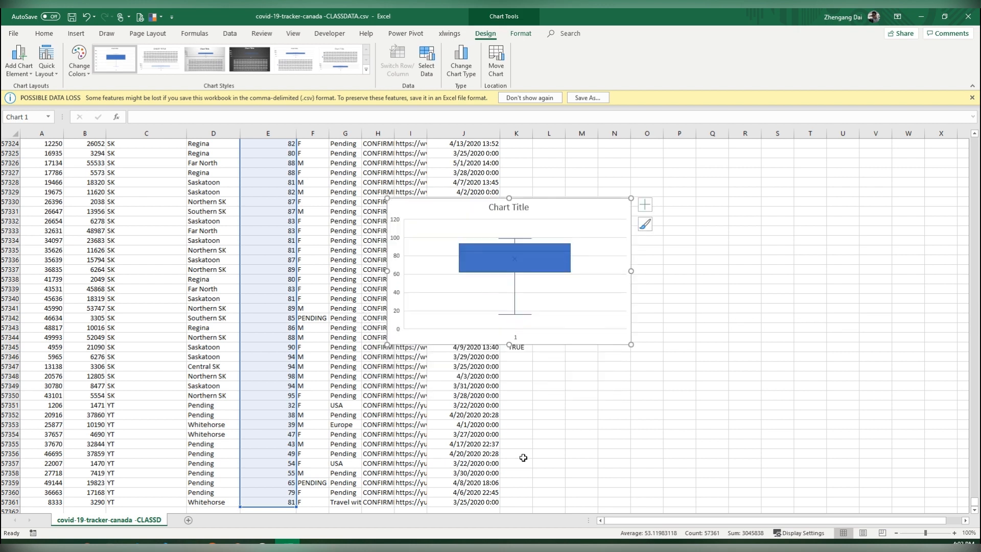
drag(508, 345, 509, 435)
drag(509, 197, 509, 167)
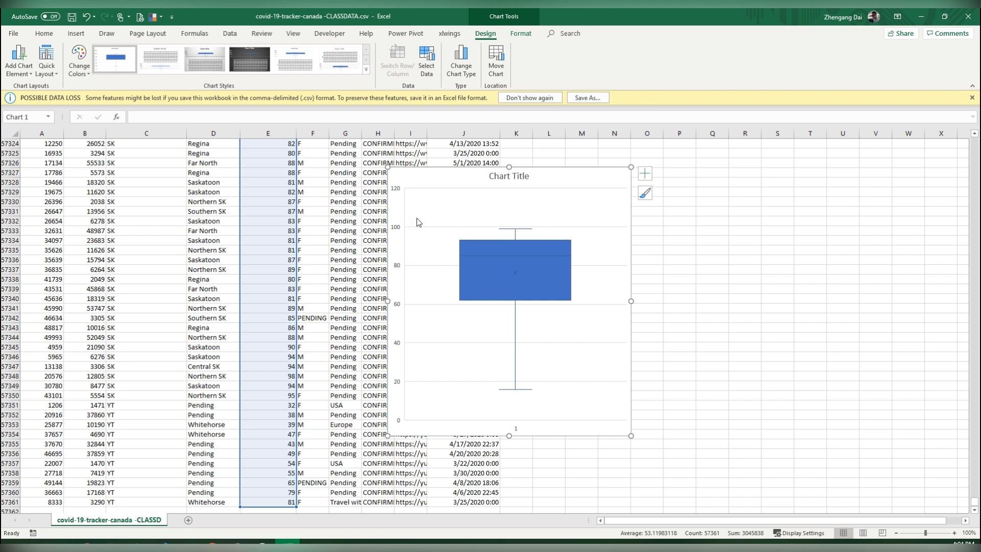
key(Delete)
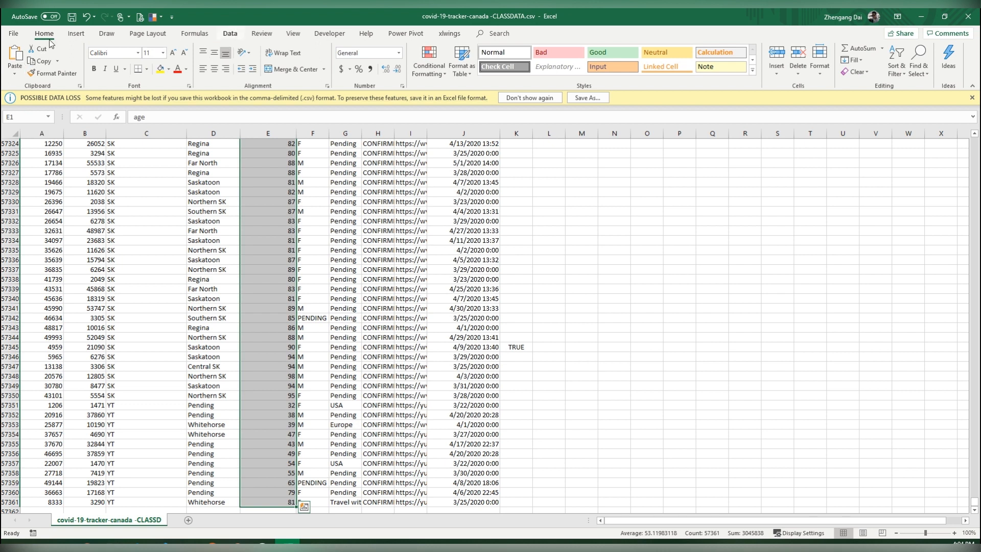
Insert a histogram of the selected age column, then enlarge and reposition it over the data
scroll(51, 43, down, 5)
click(76, 33)
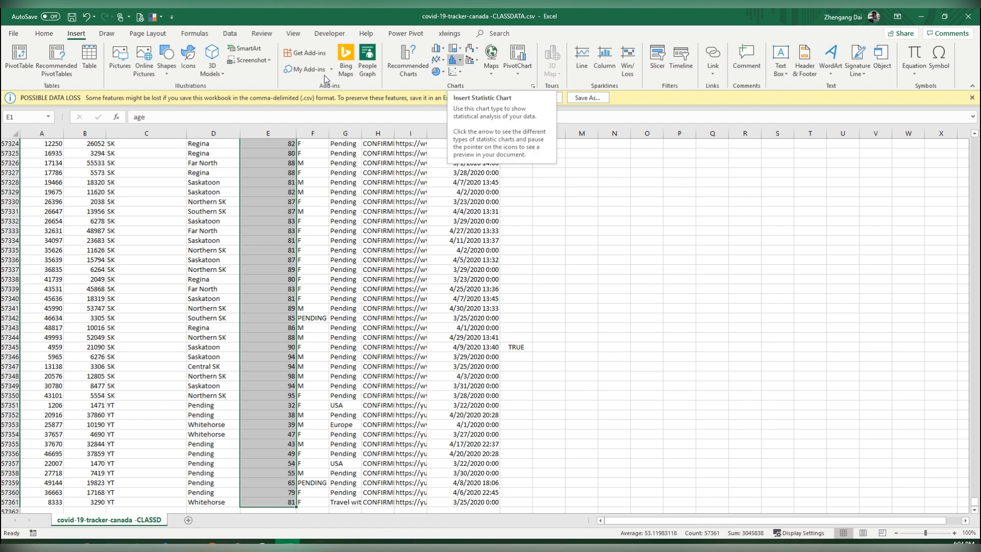
click(455, 59)
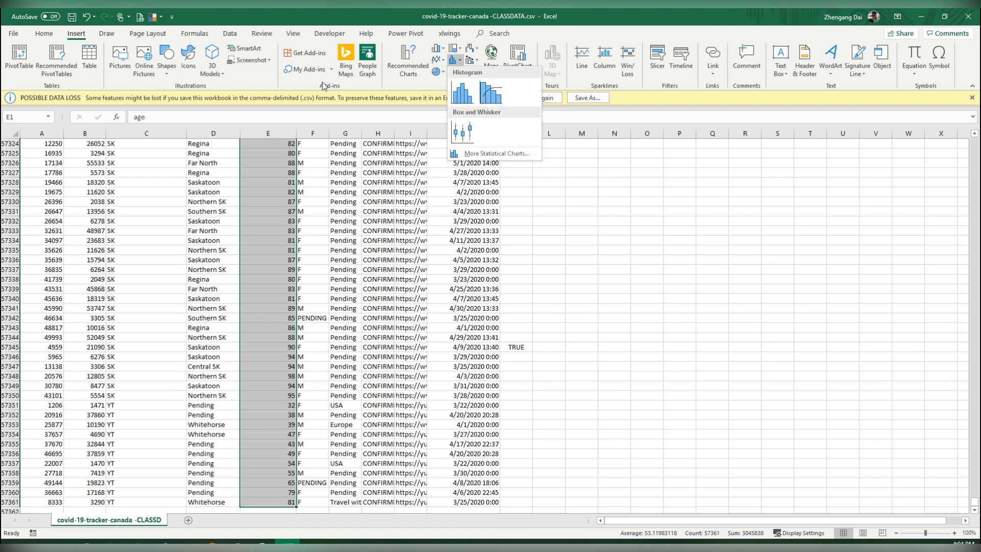
click(462, 92)
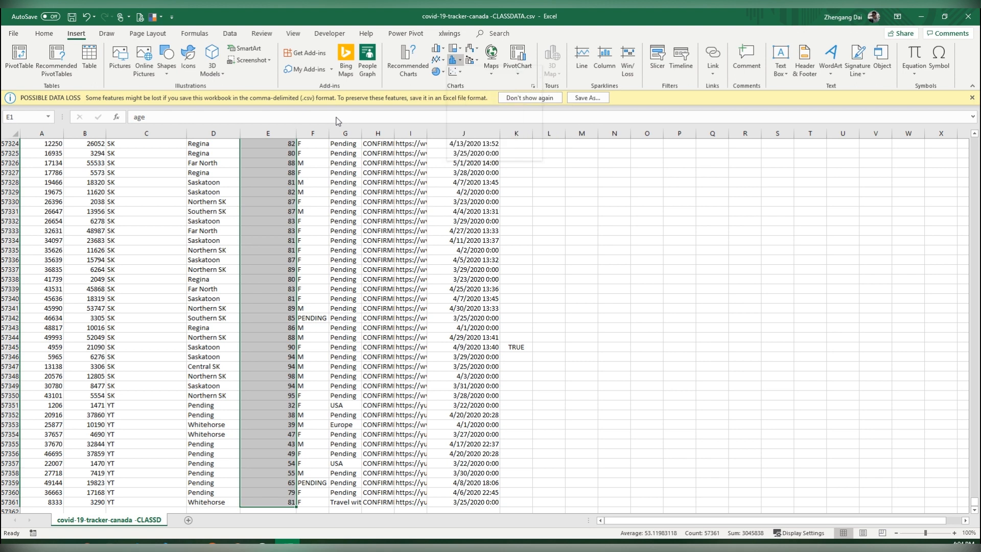
drag(428, 319, 366, 264)
drag(555, 342, 732, 380)
drag(531, 255, 391, 236)
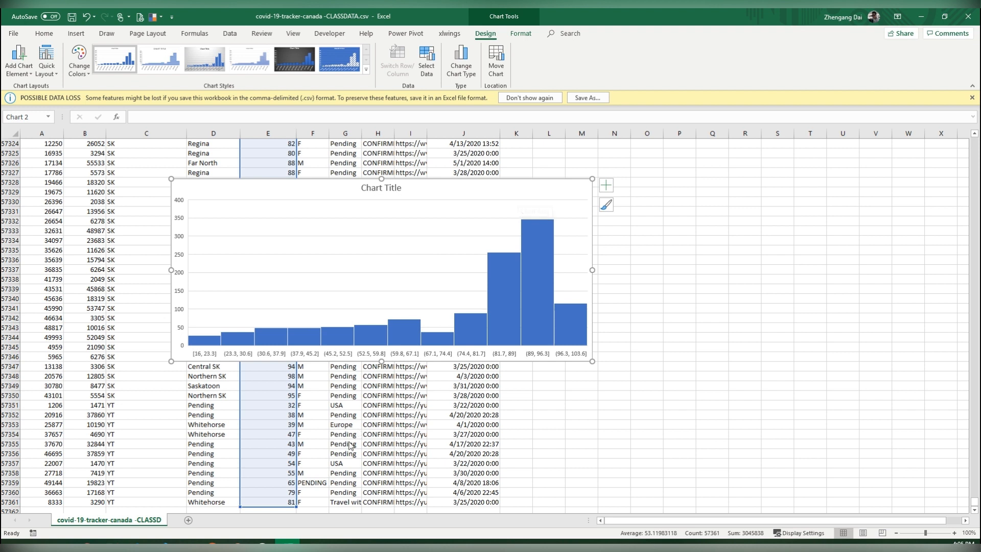
Format the histogram's horizontal axis to use a fixed number of bins, set to 100
click(473, 354)
right_click(474, 355)
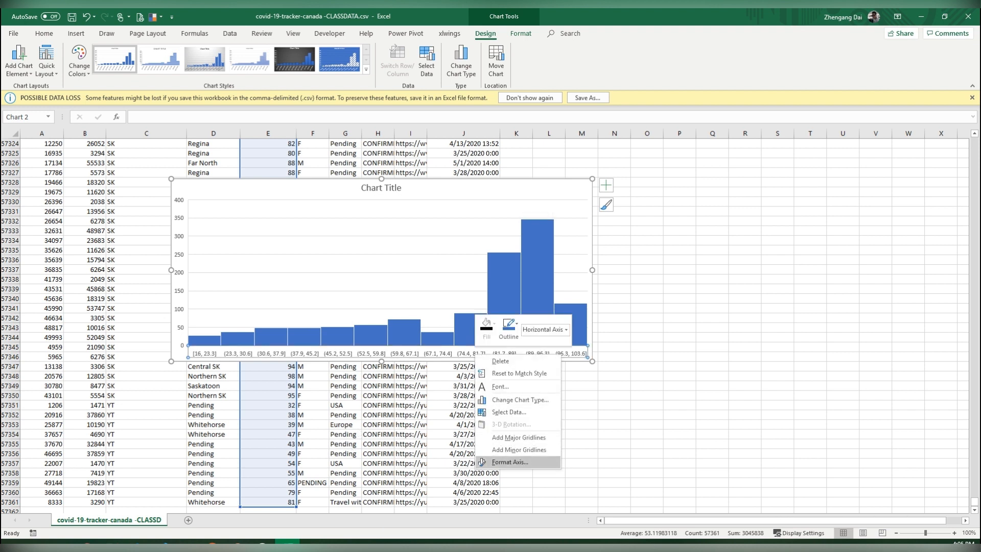
click(481, 462)
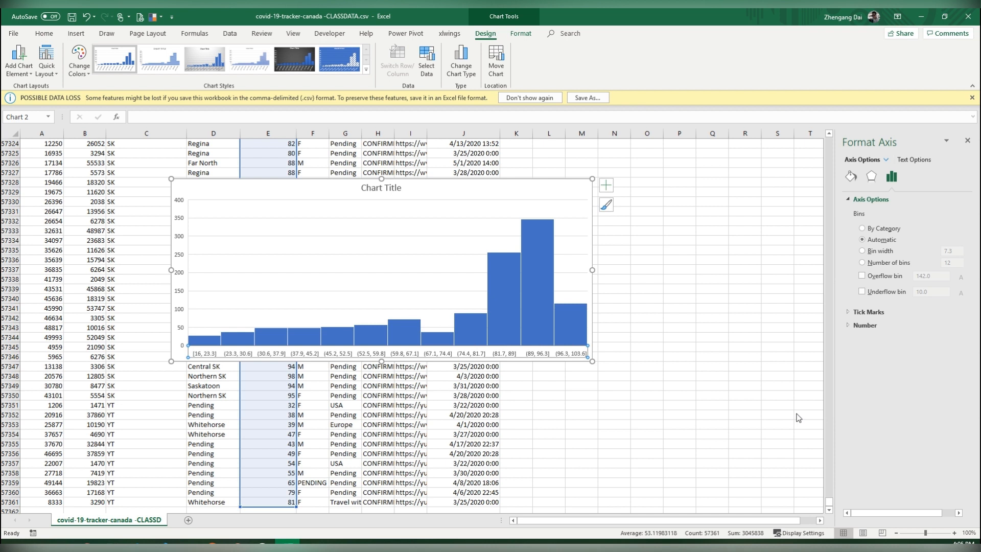
drag(799, 411, 762, 429)
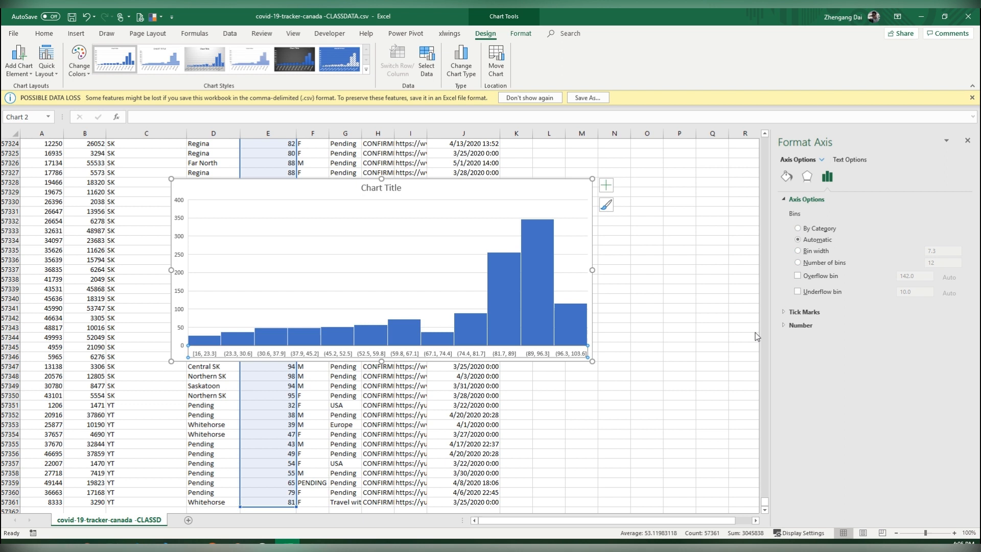
click(798, 263)
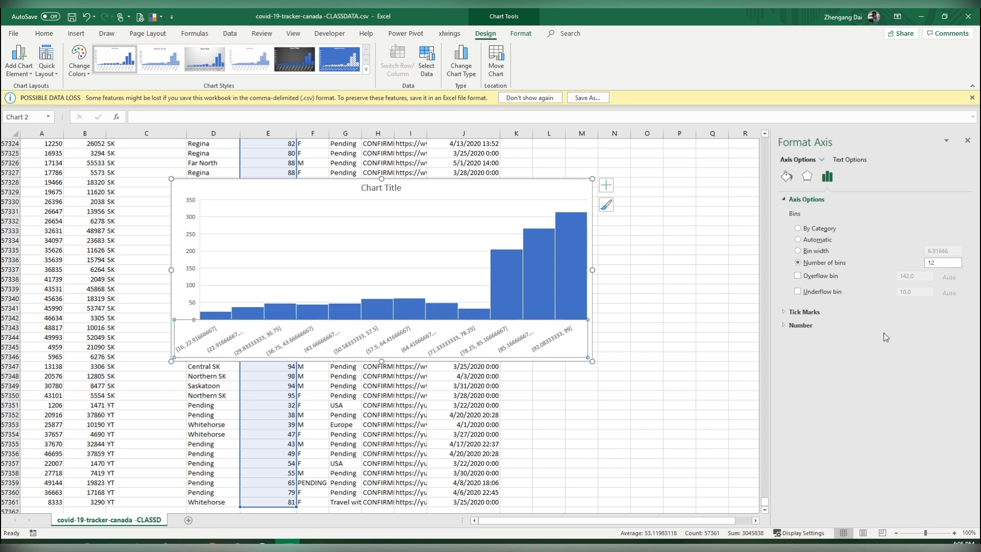
double_click(942, 263)
text(100)
key(Return)
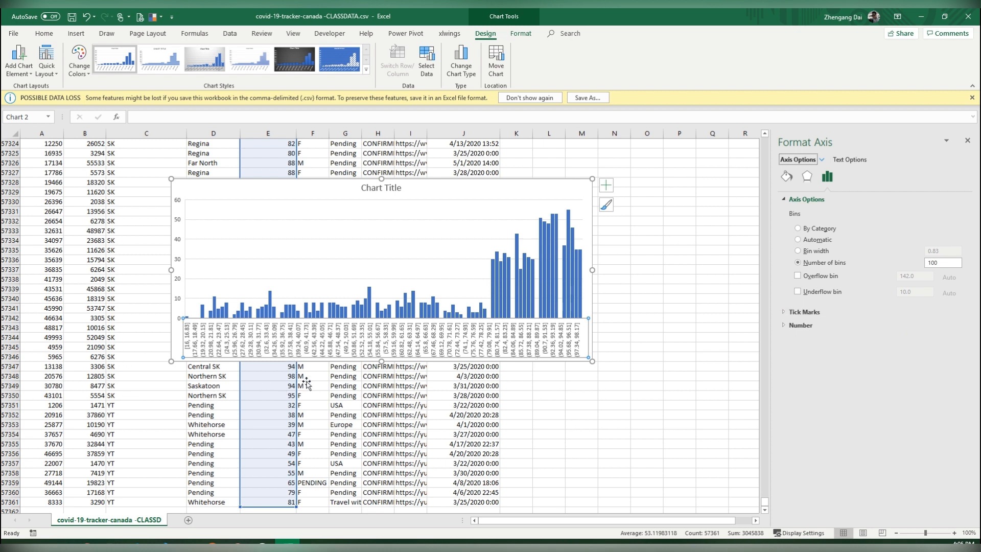
Widen the histogram to inspect its age bins, and delete the chart
drag(592, 270, 680, 270)
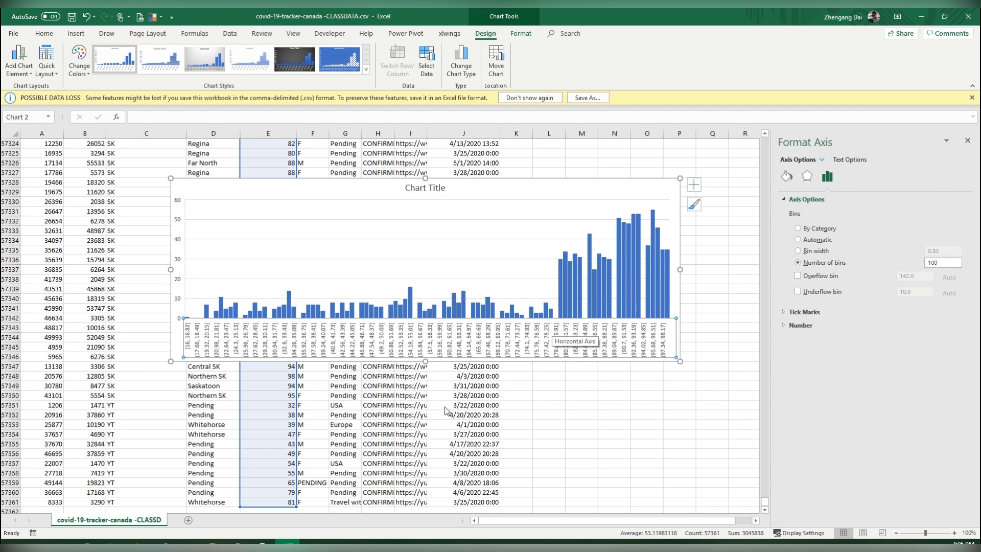
click(526, 235)
key(Delete)
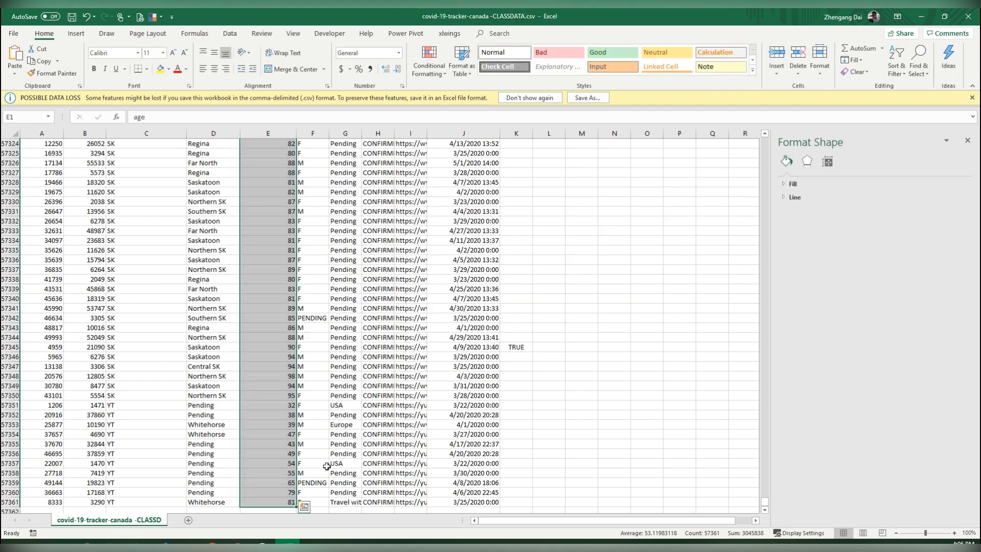
Switch to the Data cleaning presentation in PowerPoint and highlight "data analysis add-on" in the list of Excel tools
click(237, 546)
click(181, 500)
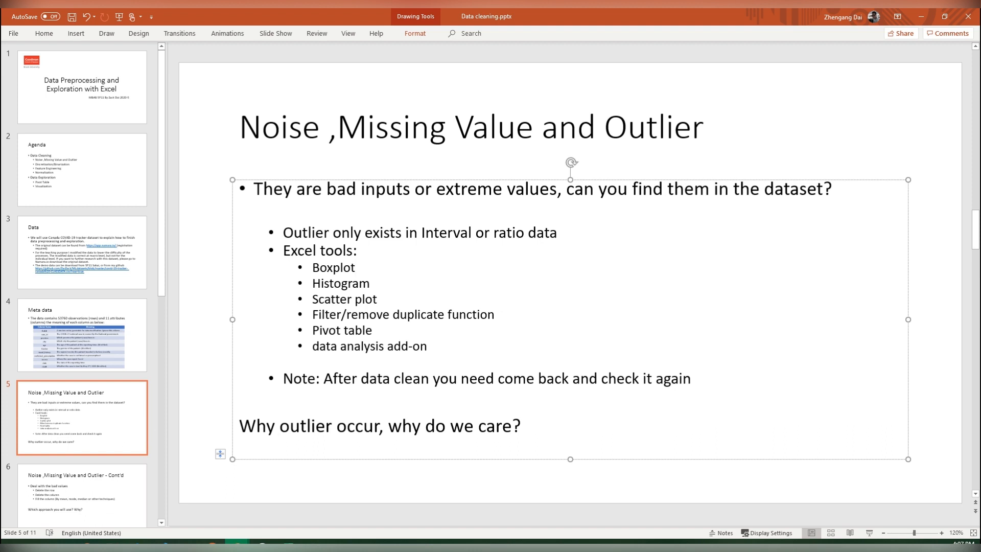
drag(312, 346, 427, 348)
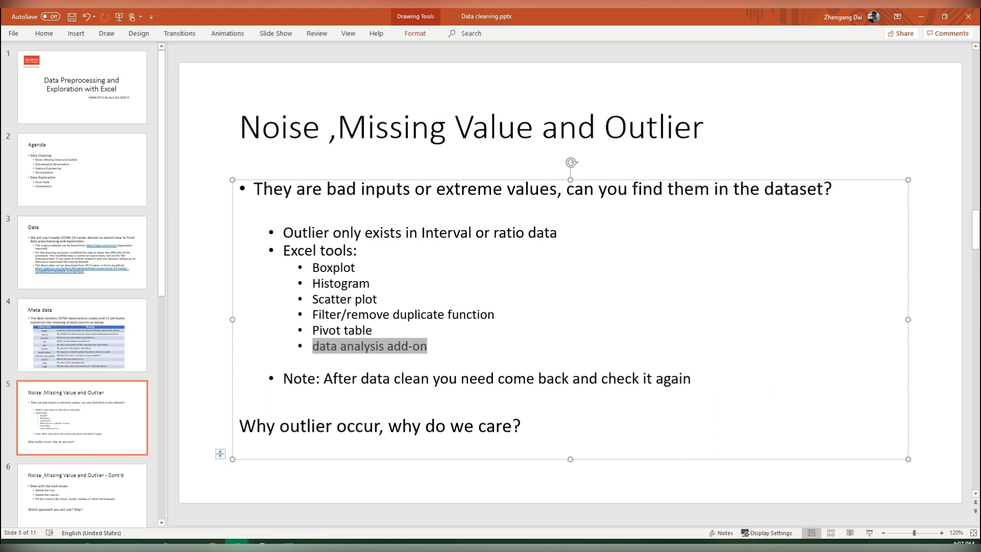
Switch to the covid-19-tracker-canada workbook in Excel and open the Descriptive Statistics data analysis tool
click(287, 541)
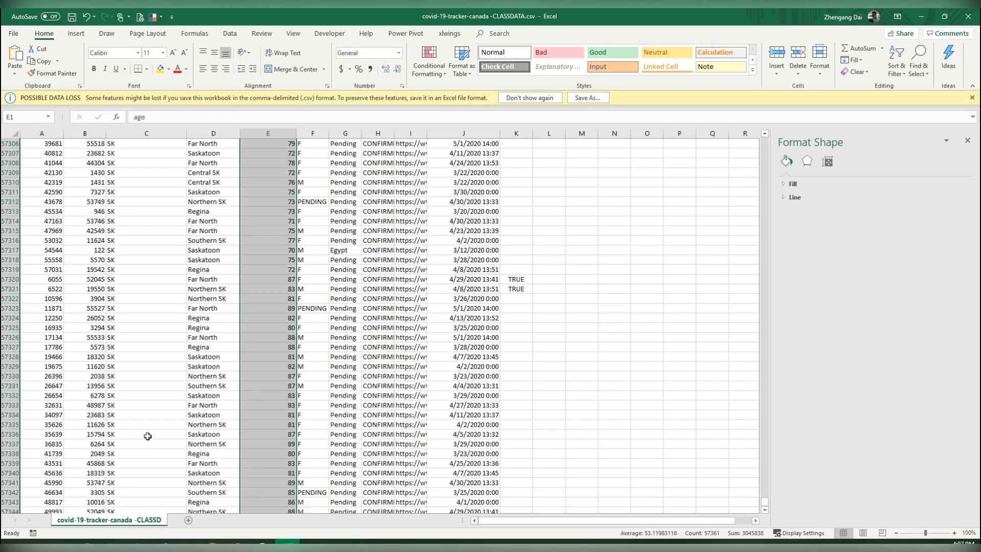
scroll(148, 436, up, 8)
scroll(70, 358, up, 2)
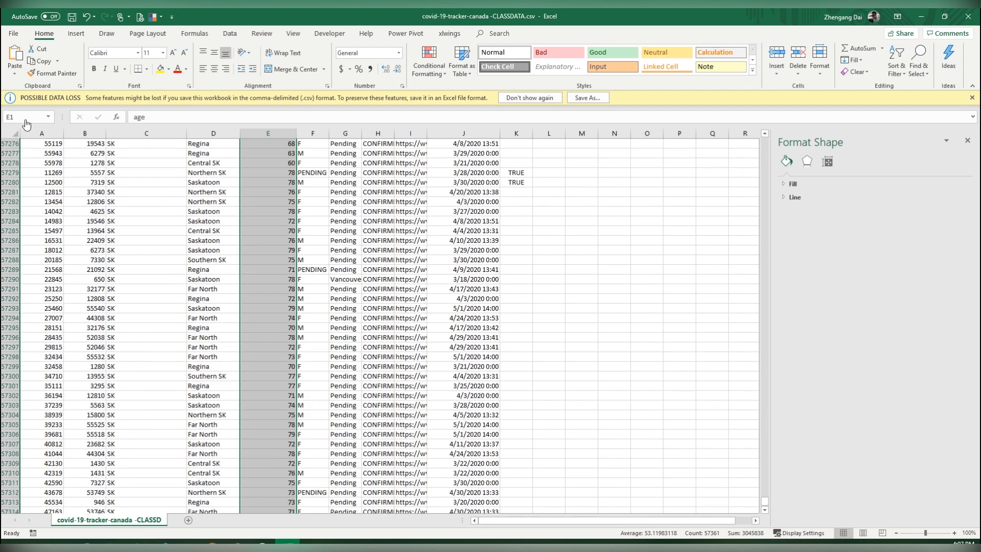
click(230, 33)
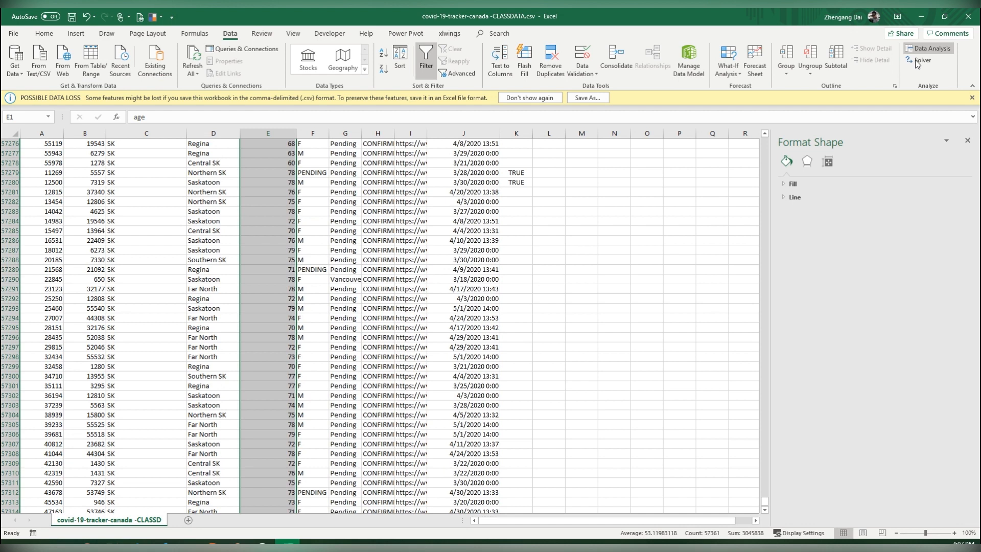
click(928, 49)
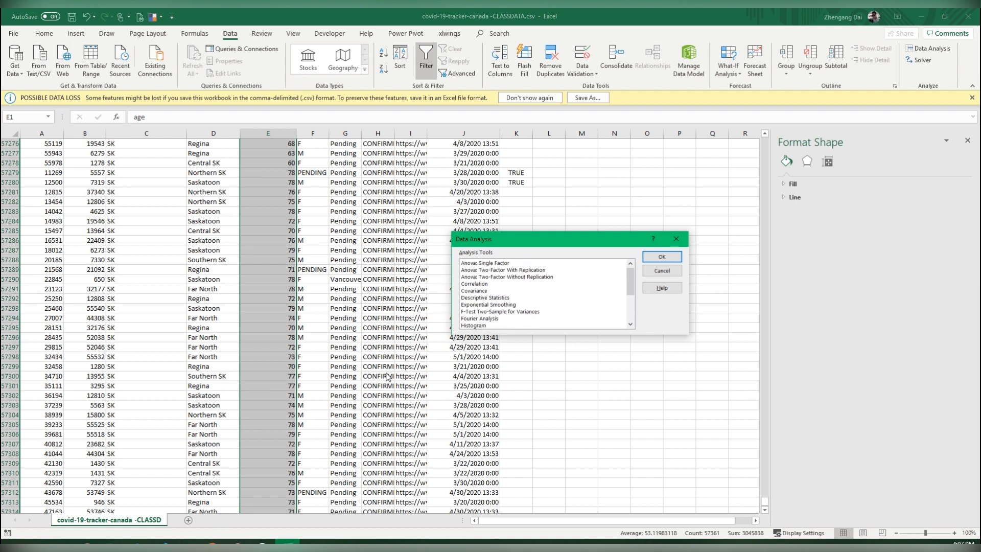
key(m)
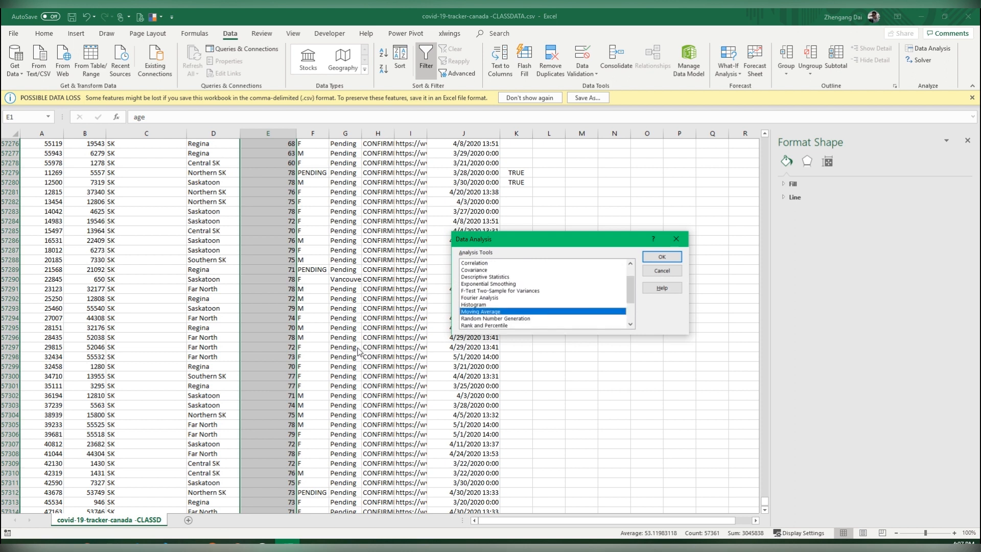
key(d)
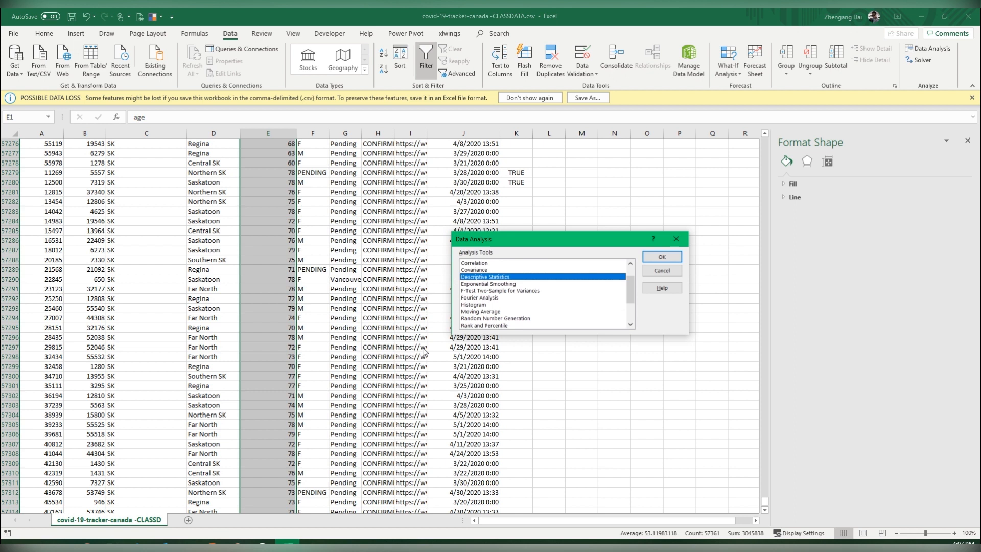
key(Return)
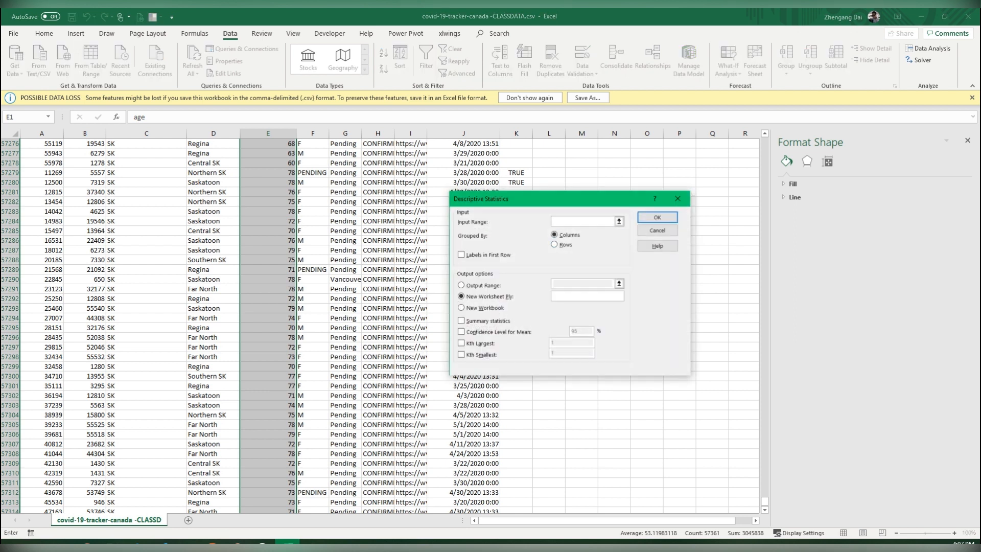
Set the Descriptive Statistics input range to the whole age column, $E$1:$E$57361
click(268, 192)
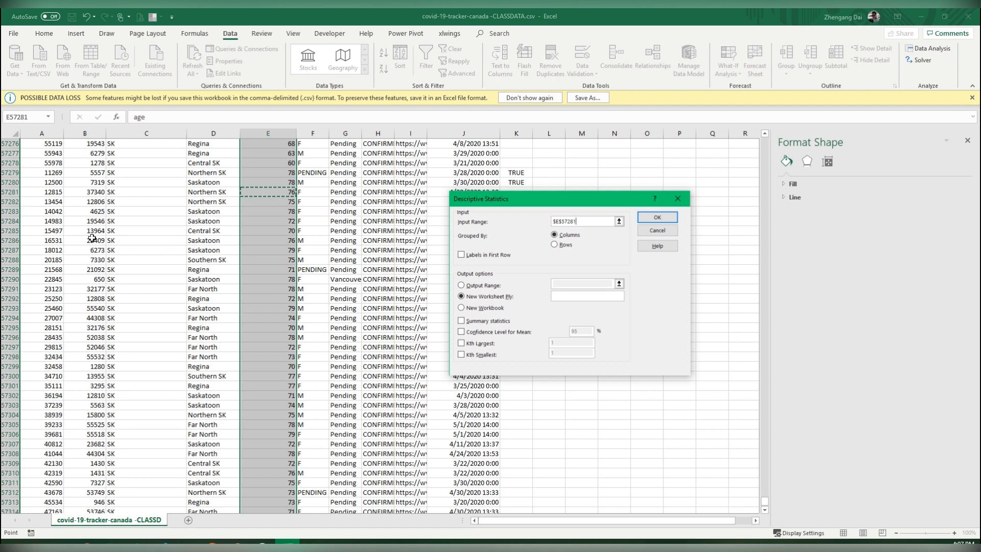
key(ctrl+Up)
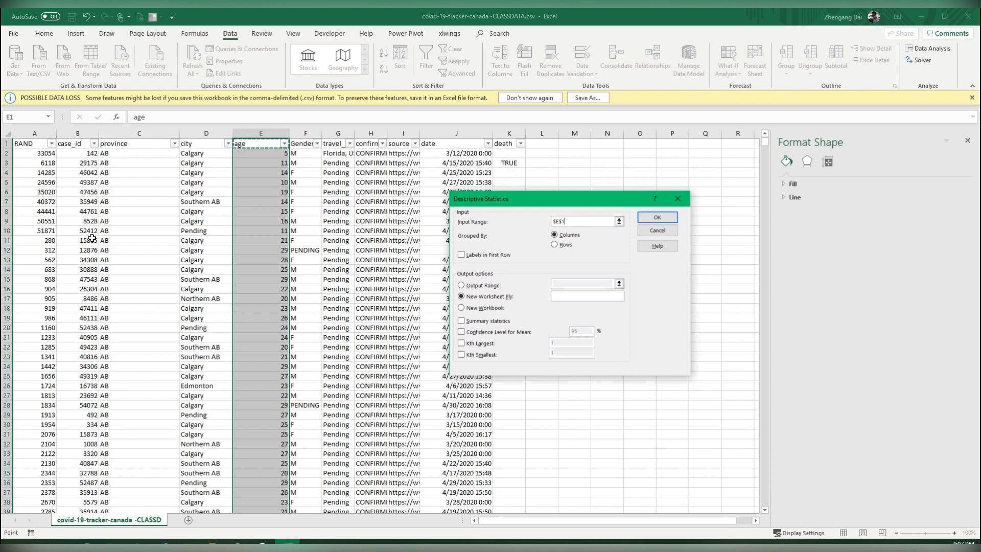
key(ctrl+shift+Down)
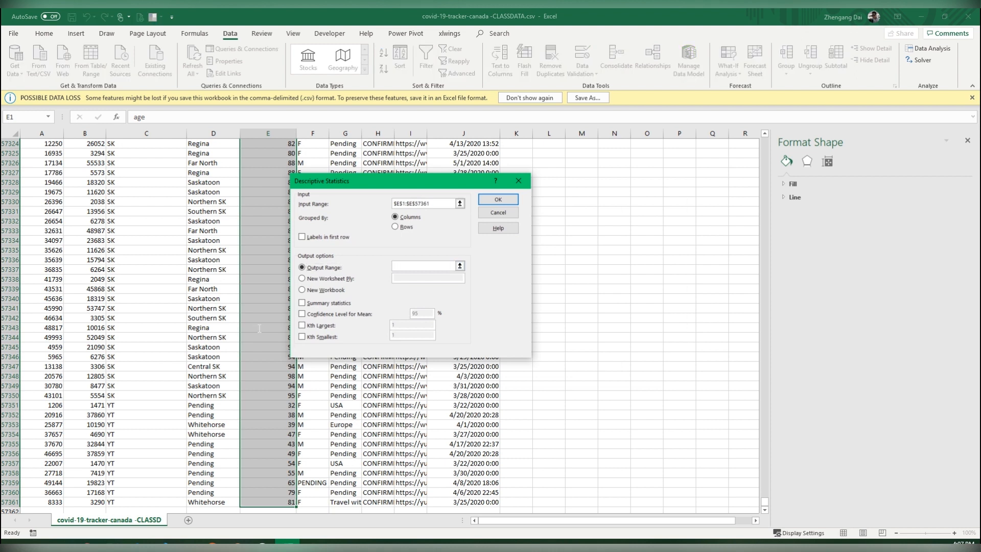
Try to output summary statistics for the ages at $N$1, and close the data analysis dialogs
click(614, 211)
key(ctrl+Up)
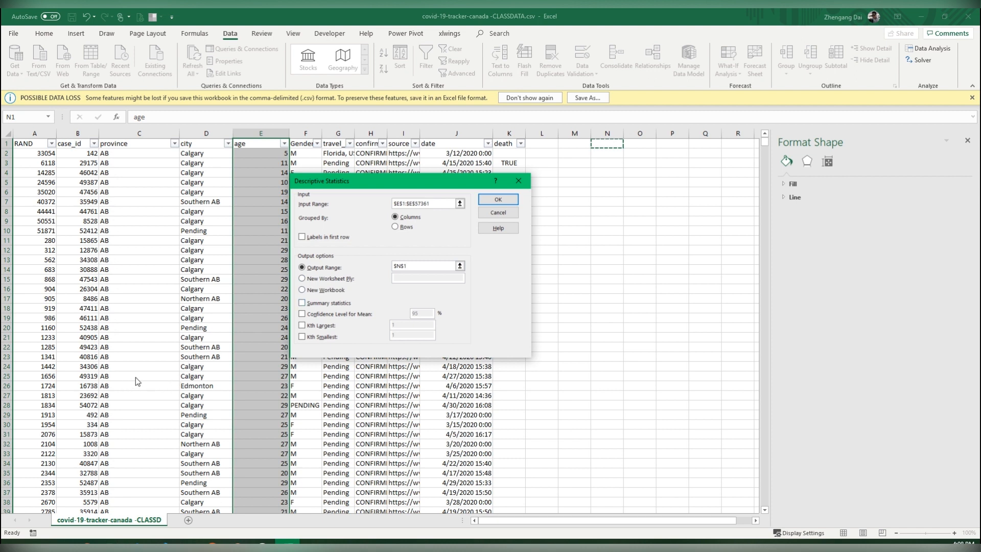
key(alt+s)
key(Return)
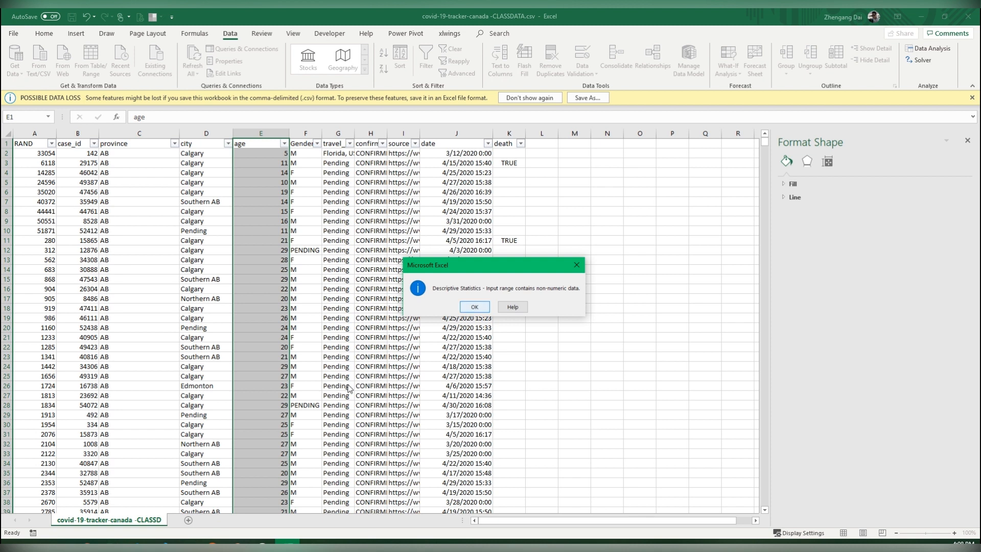
key(Return)
key(Escape)
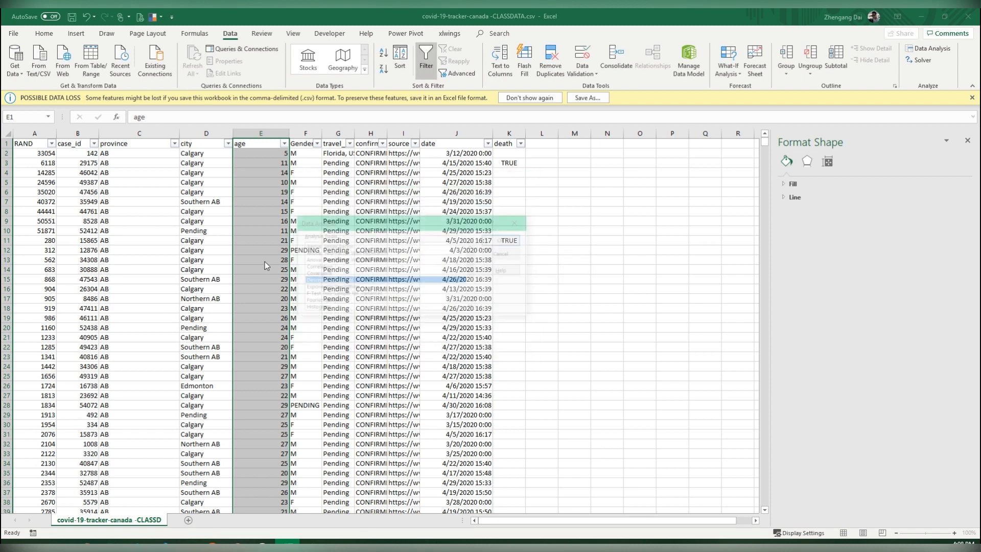
click(501, 253)
click(574, 260)
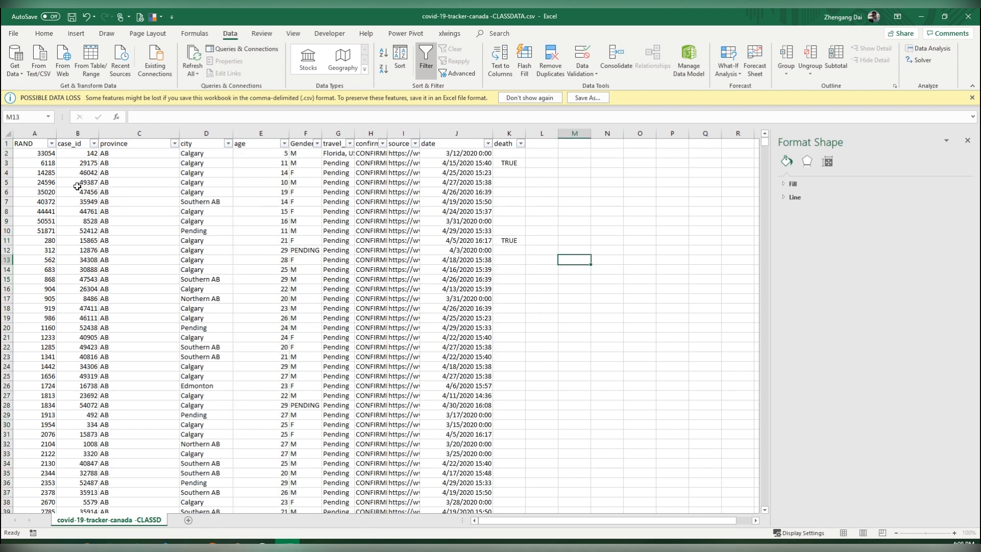
Try to filter the age column to 180, 200, 999, Adult (not further specified), Between 30 and mid-70s, Pending and Teens
click(284, 143)
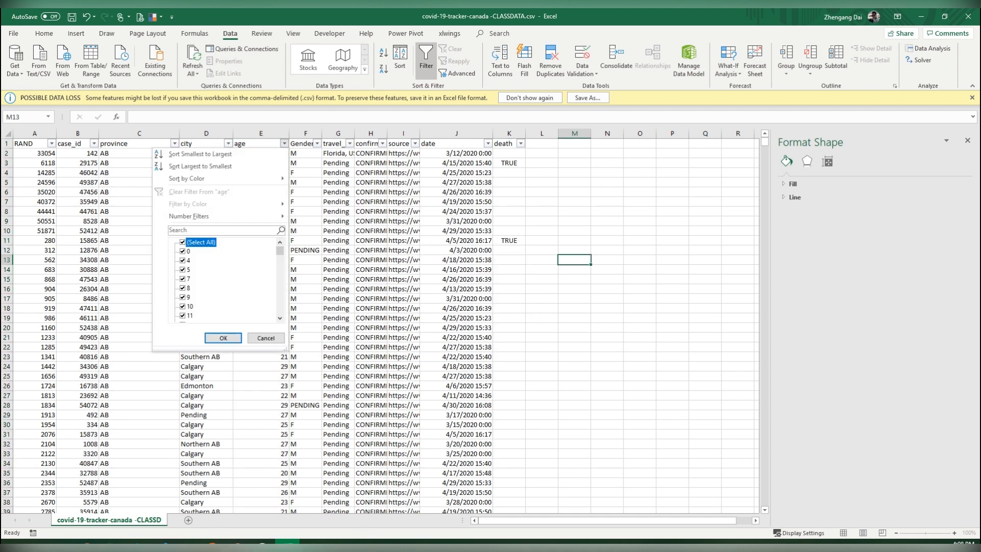
click(182, 242)
drag(280, 251, 280, 268)
scroll(104, 340, down, 10)
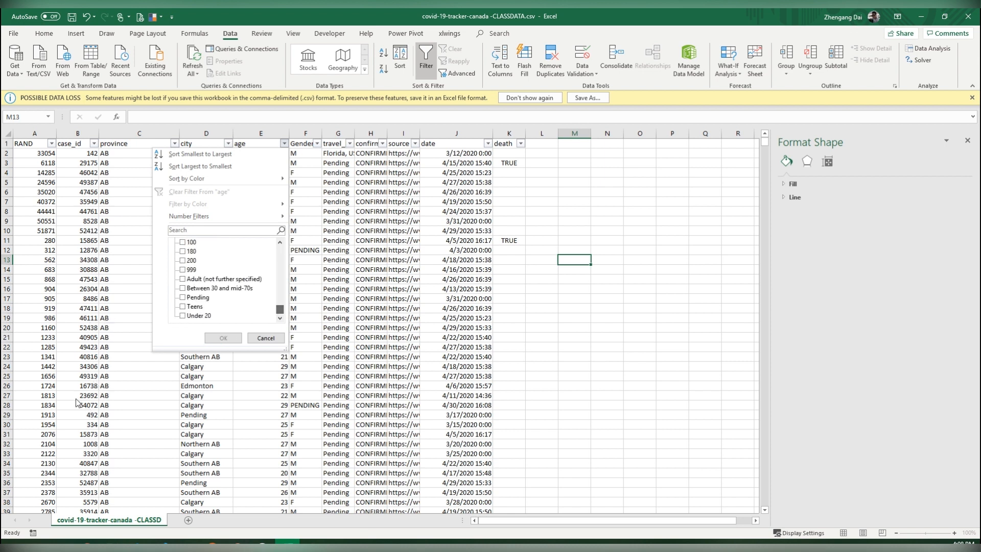
click(182, 252)
click(182, 260)
click(182, 270)
click(182, 279)
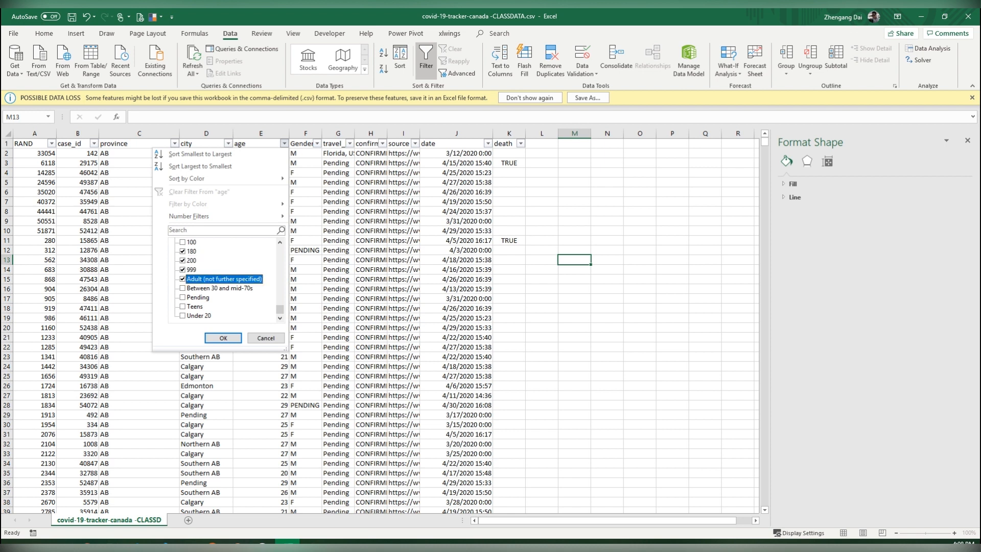
click(183, 288)
click(182, 297)
click(182, 307)
key(Return)
key(Down)
key(Down)
key(Down)
key(Down)
key(Down)
Calculate the average of E1:E57361 in the first empty cell below the age column, and clear that cell
click(260, 133)
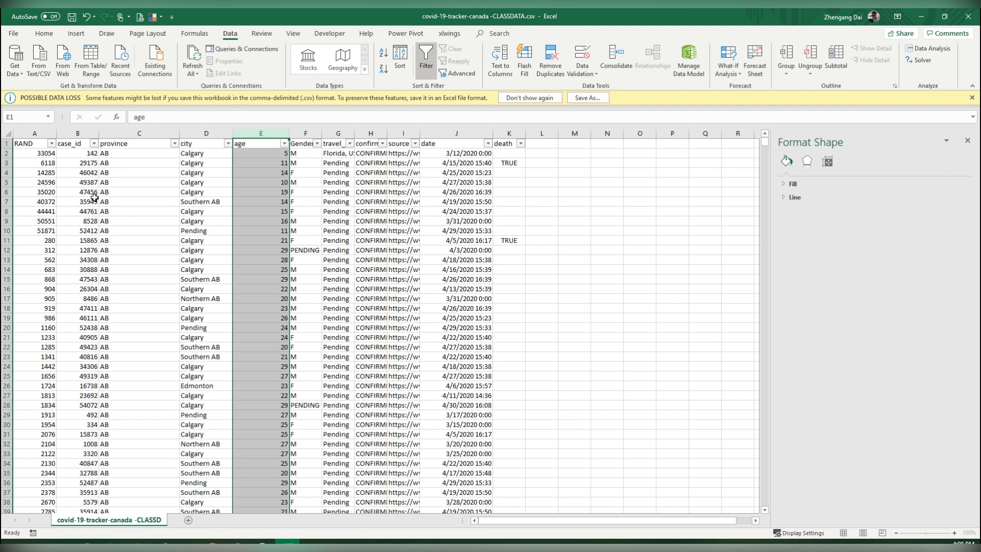
key(Down)
mouse_move(261, 153)
mouse_down()
mouse_move(261, 483)
mouse_move(306, 395)
mouse_move(261, 395)
mouse_up()
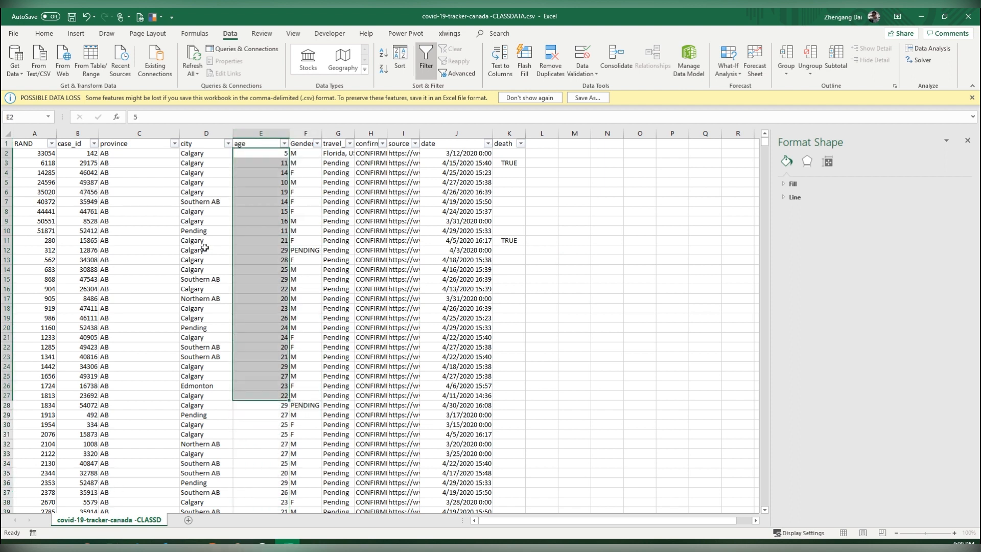
key(ctrl+Down)
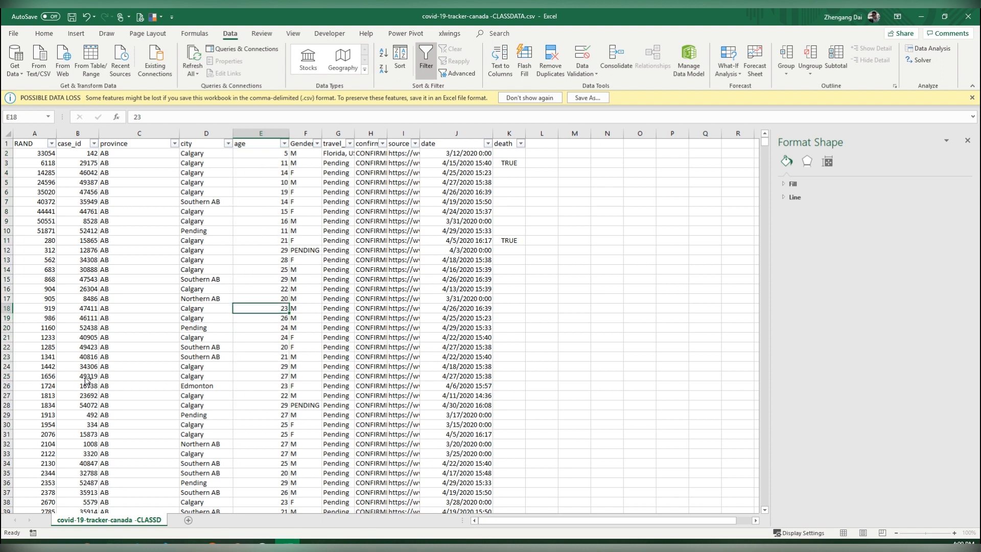
key(Down)
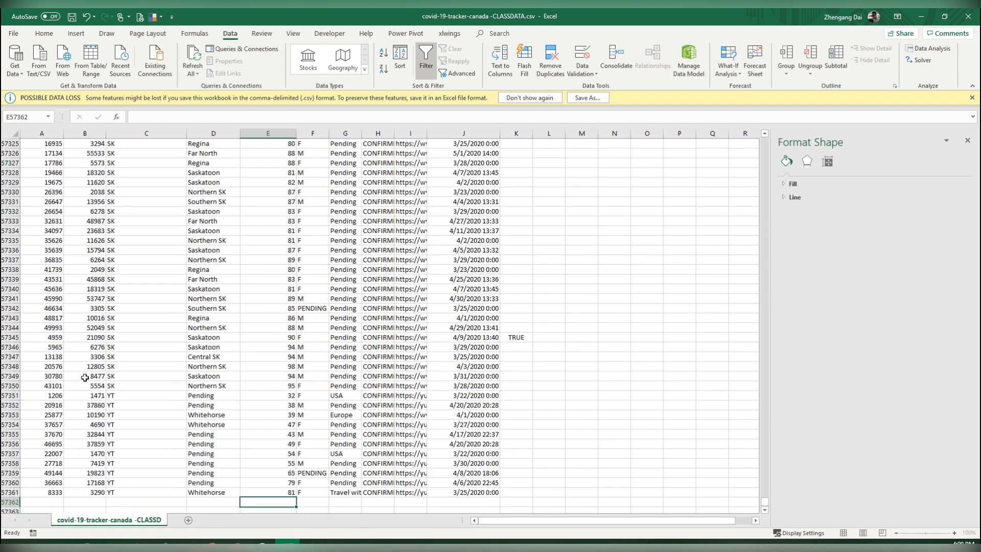
text(=av)
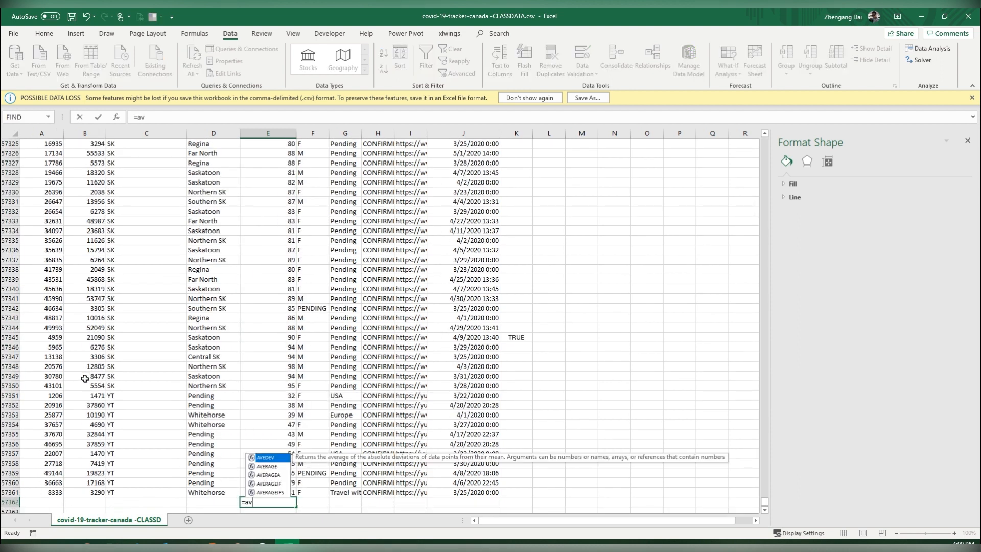
key(Down)
key(Tab)
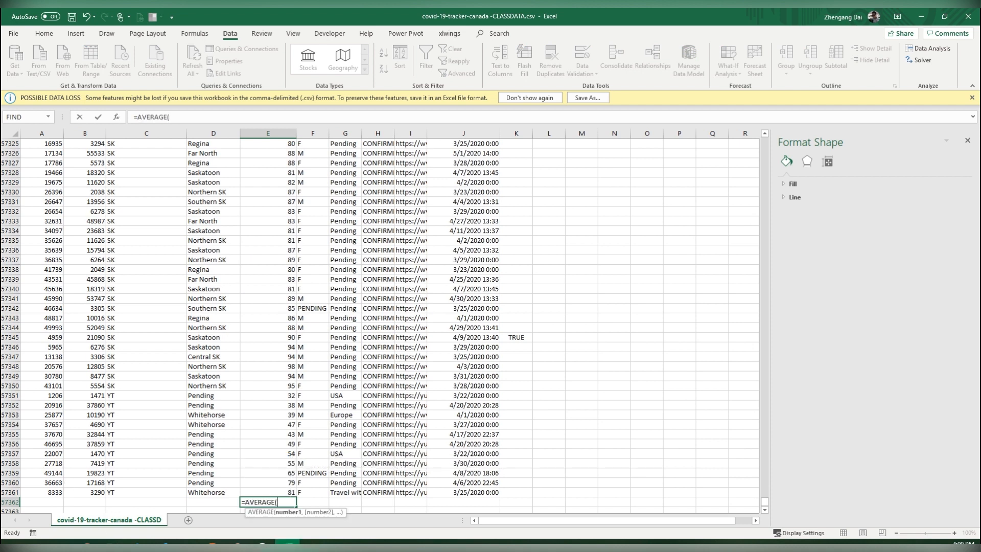
key(Up)
key(ctrl+shift+Up)
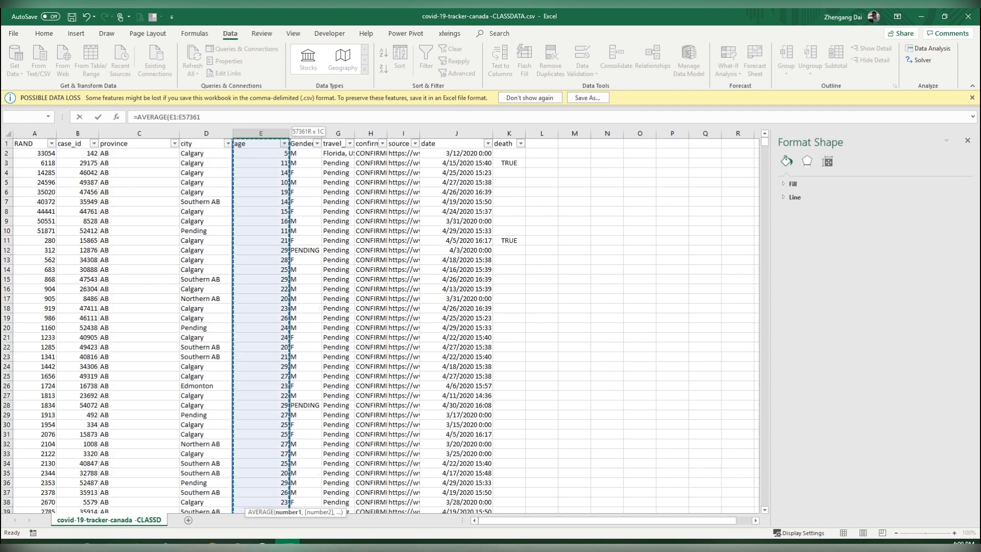
key(Return)
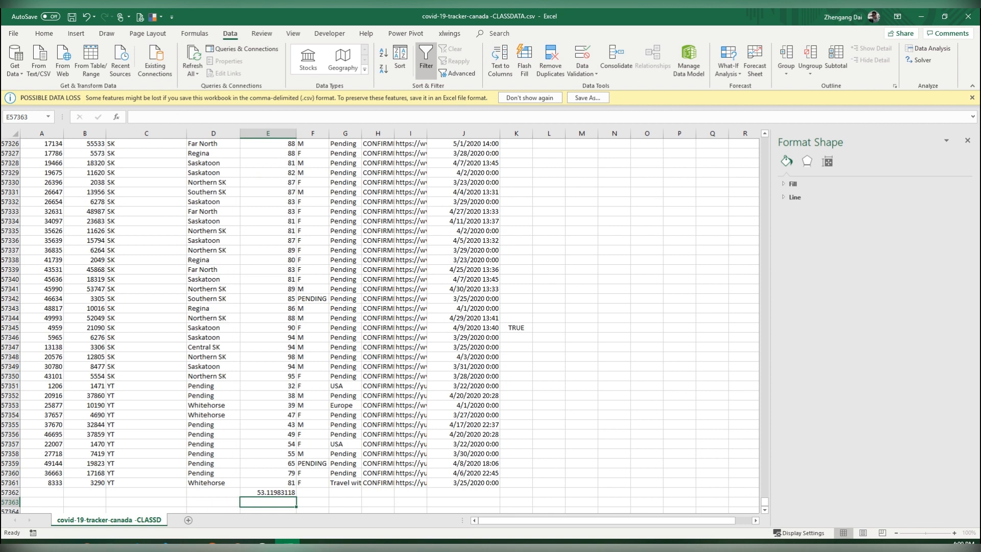
key(Up)
key(Delete)
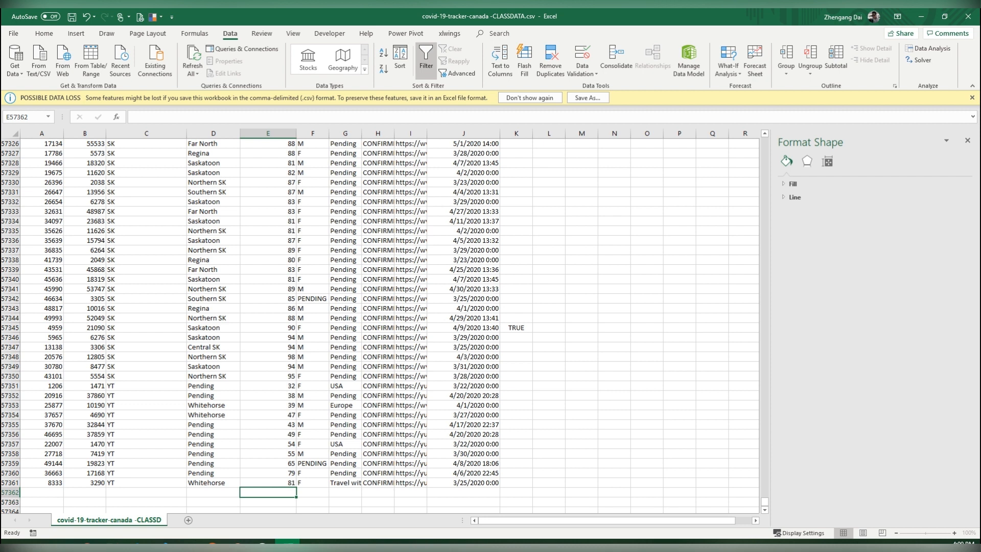
Return to the age column header and deselect all values in its filter list
scroll(102, 454, up, 9)
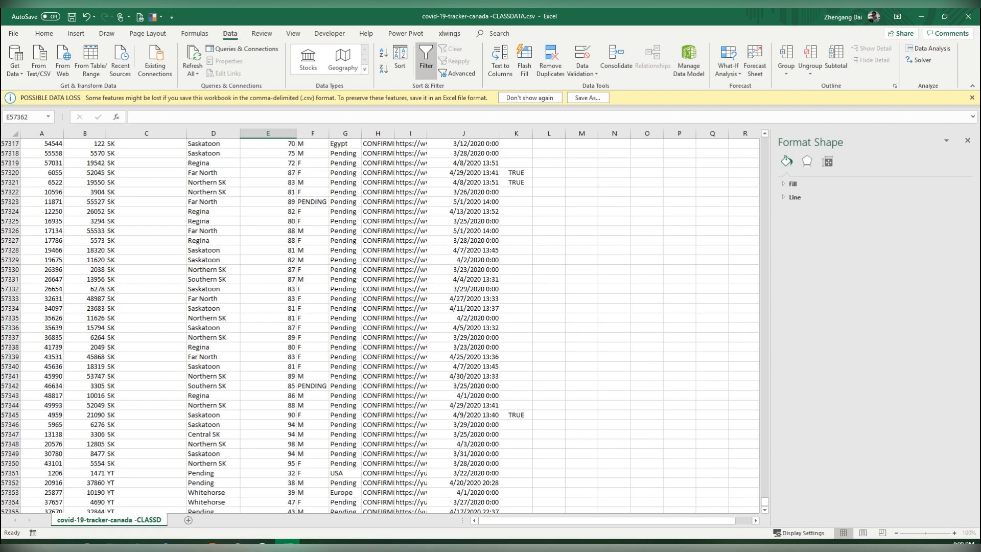
click(268, 366)
key(ctrl+Up)
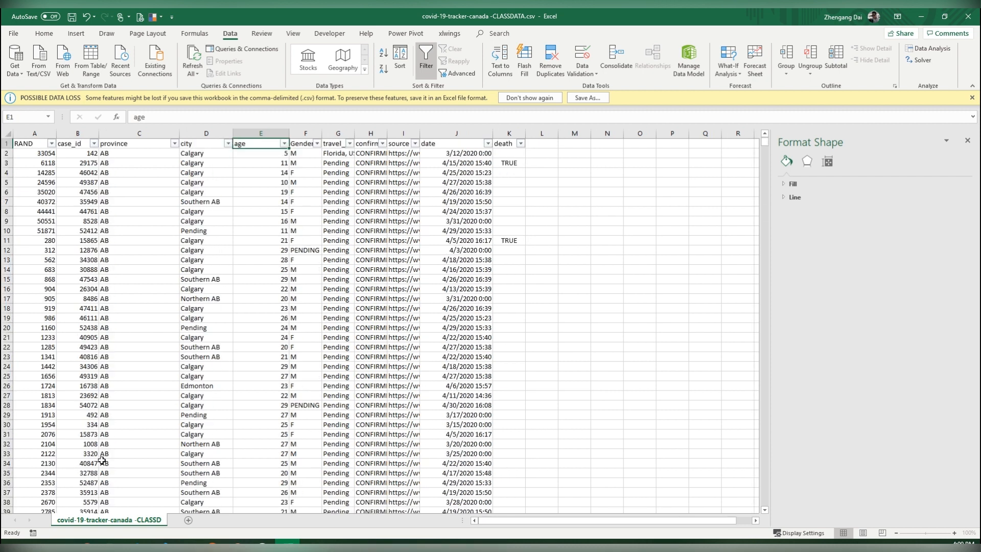
key(alt+Down)
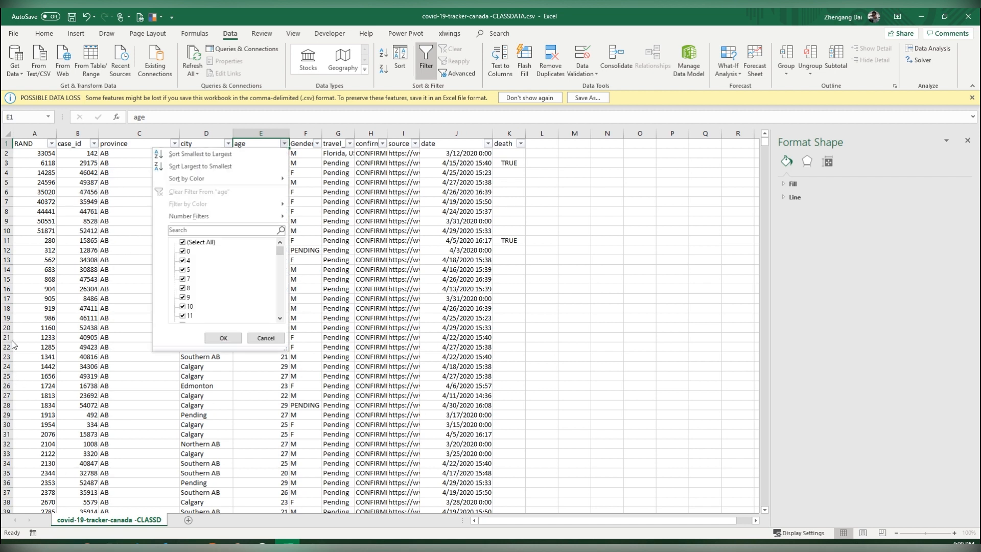
key(Escape)
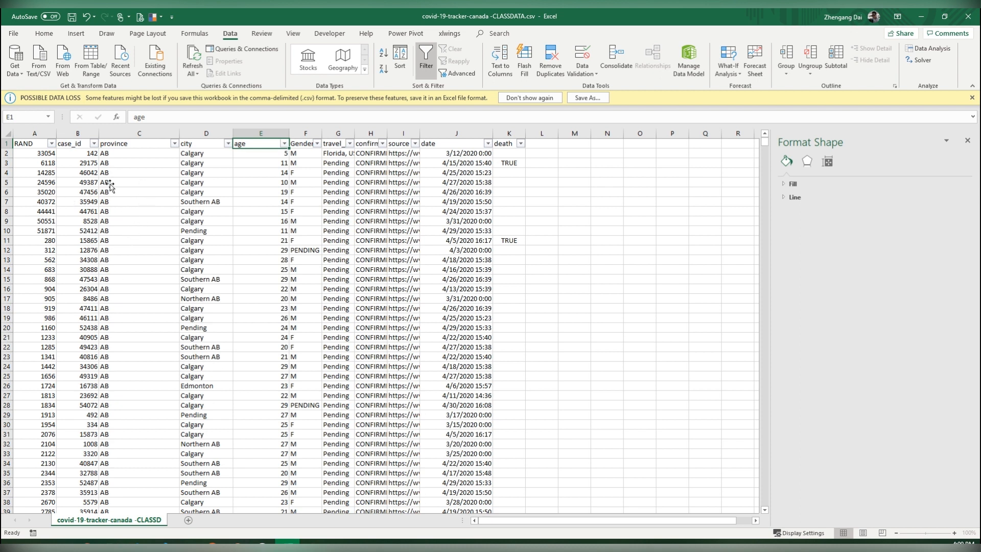
key(alt+Down)
scroll(108, 318, down, 10)
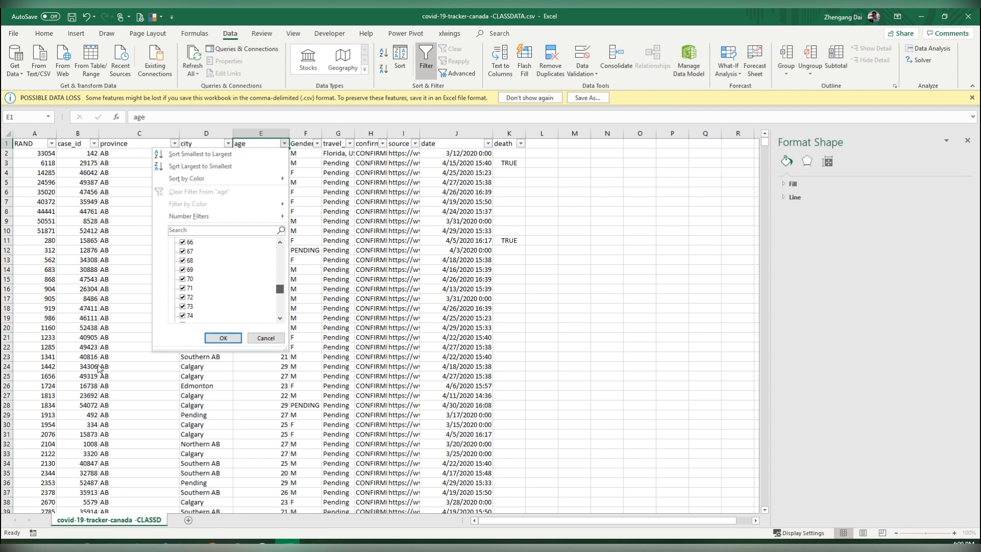
scroll(97, 309, up, 10)
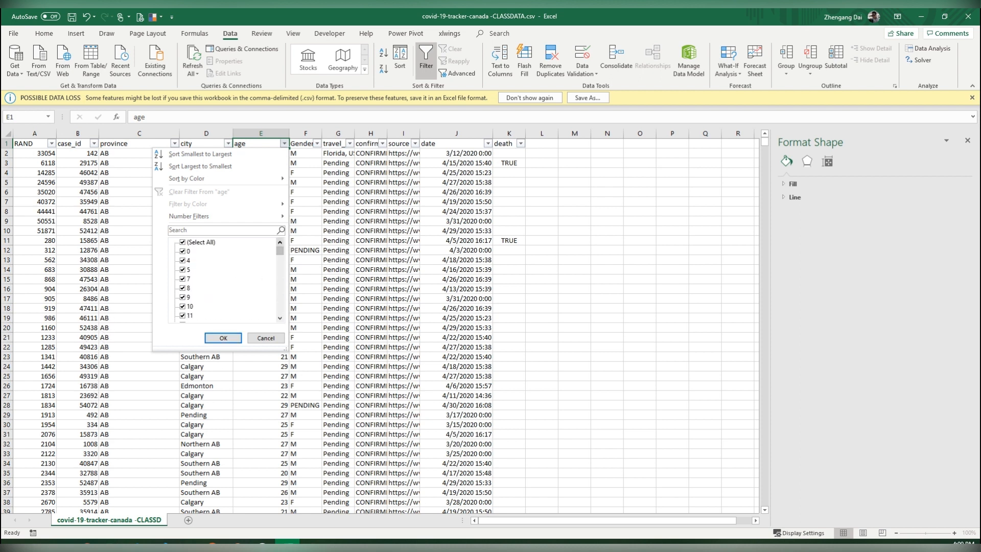
click(183, 243)
click(183, 242)
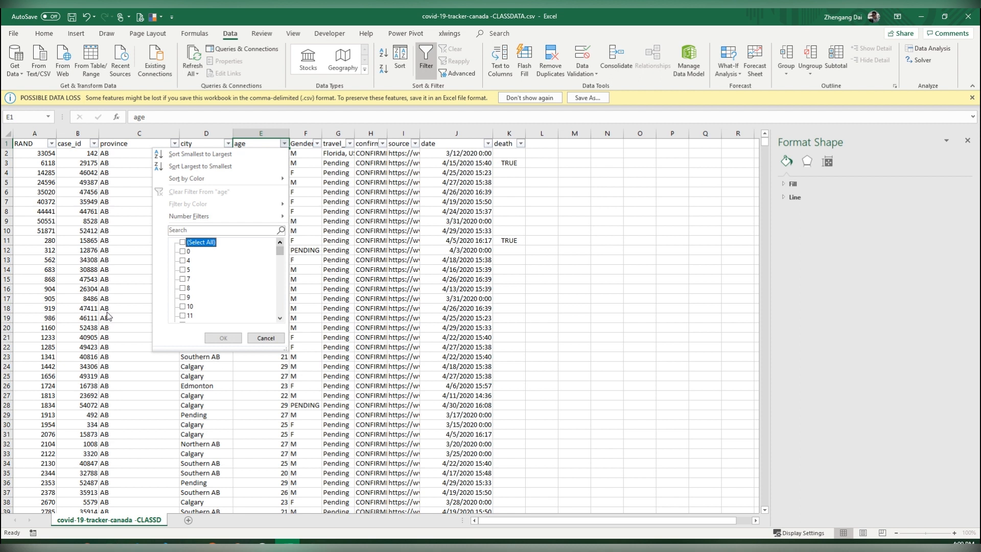
scroll(225, 278, down, 10)
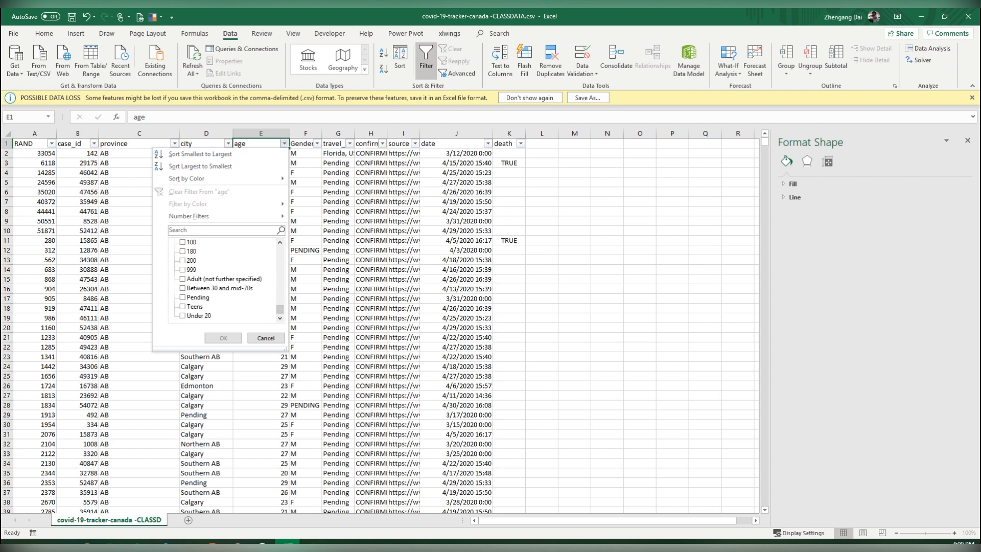
Filter the age column to 180, 200, 999, Adult (not further specified), Between 30 and mid-70s, Pending, Teens and Under 20
click(183, 252)
click(183, 261)
click(183, 270)
click(183, 279)
click(183, 288)
click(183, 297)
click(183, 307)
click(183, 316)
click(224, 338)
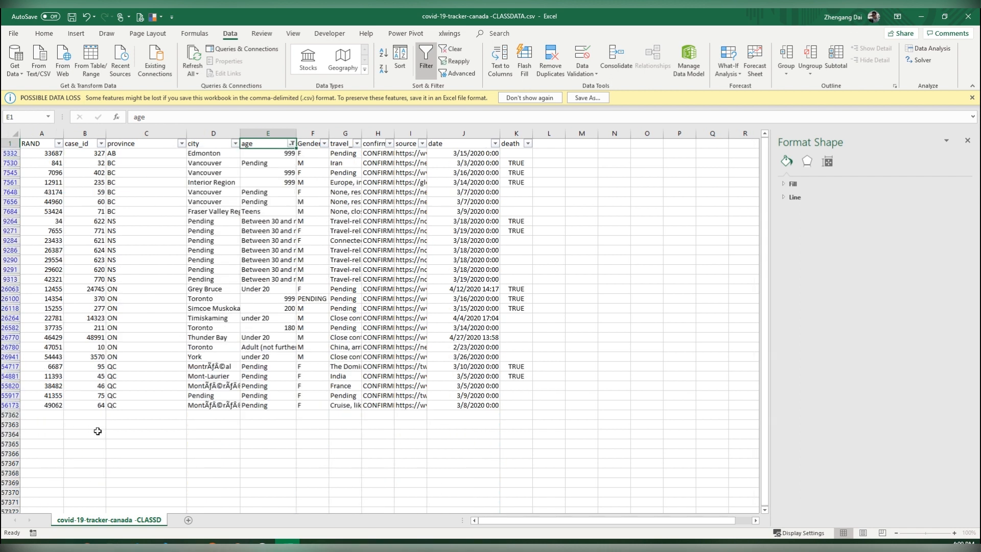
Widen the age column and fill the first six filtered ages, from E5332 to E7656, with 53
drag(296, 134, 339, 133)
click(289, 163)
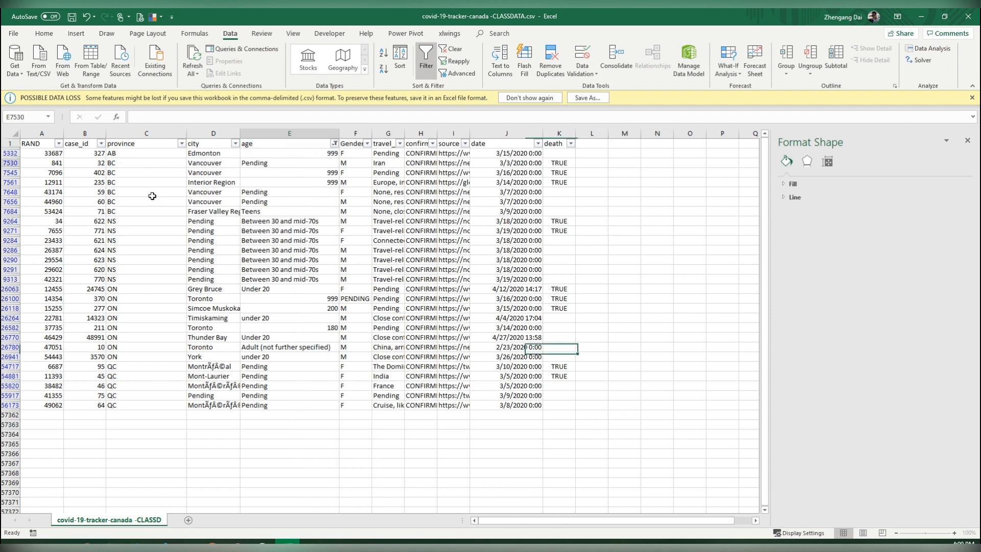
key(Up)
key(shift+Down)
key(shift+Down)
key(shift+Down)
key(shift+Down)
key(shift+Down)
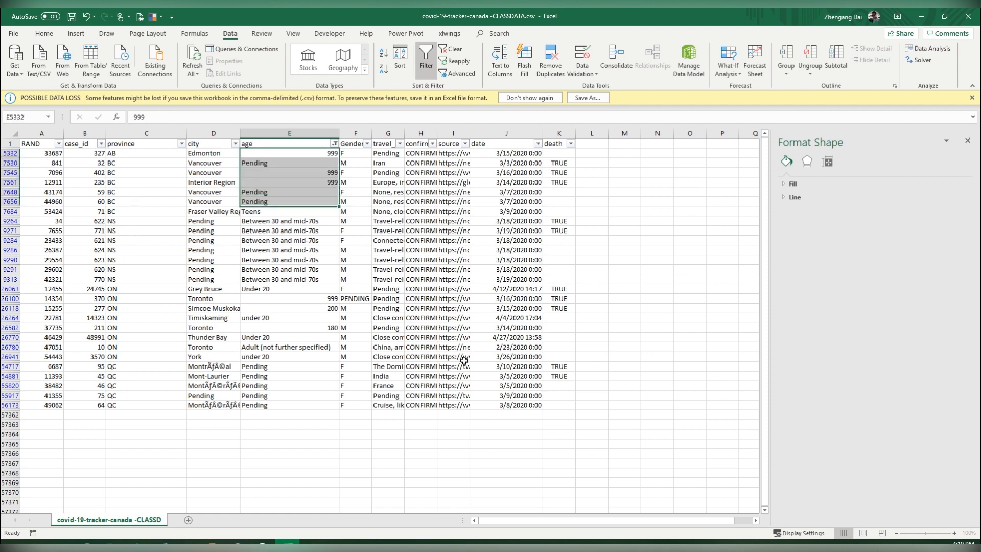
text(53)
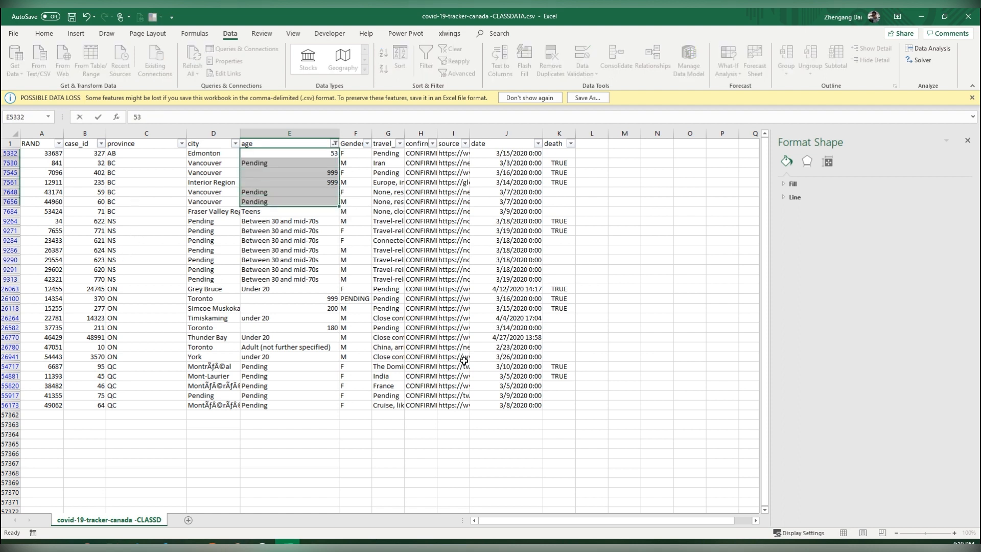
key(Escape)
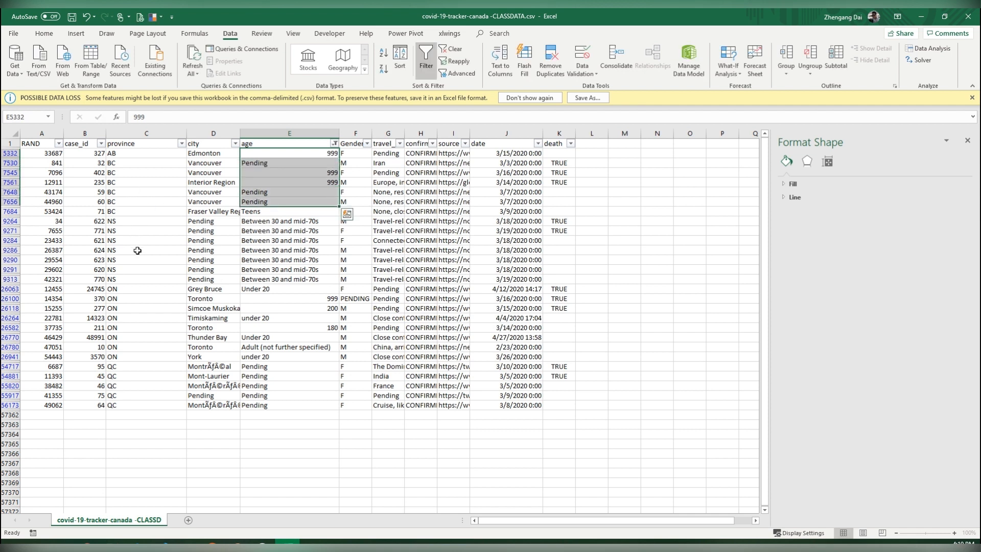
text(53)
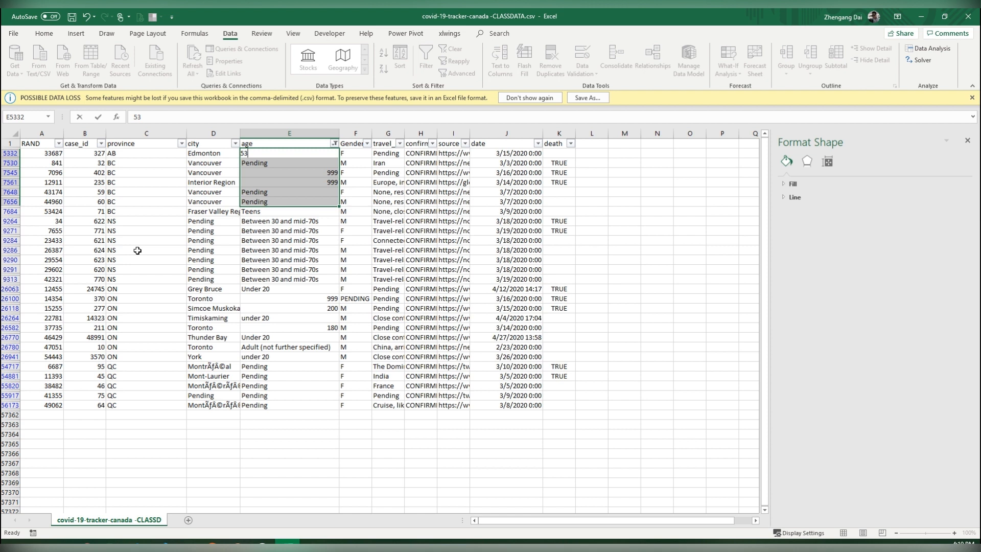
key(ctrl+Return)
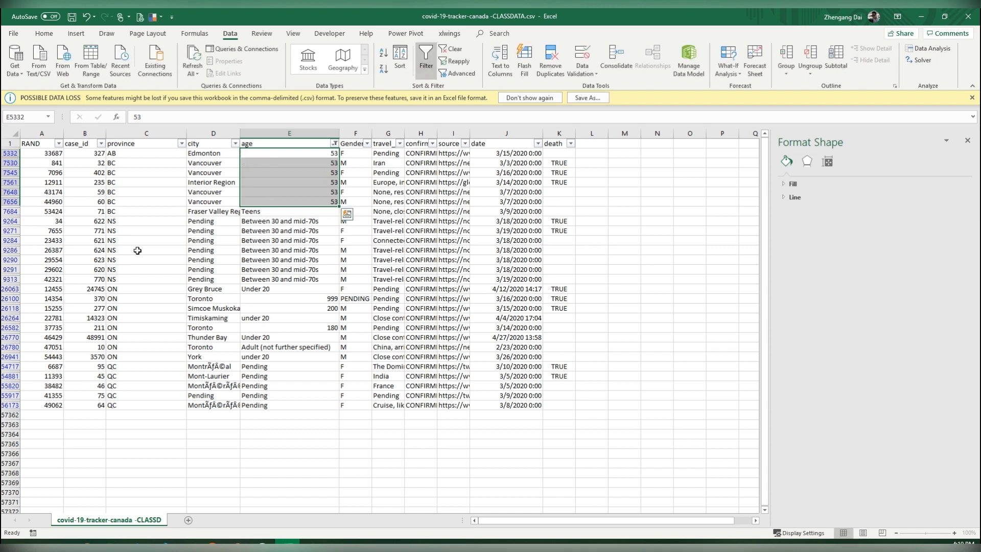
Replace the Teens age in the Fraser Valley row (E7684) with 18
click(289, 289)
key(Up)
key(Up)
key(Up)
key(Up)
key(Up)
key(Up)
key(Up)
key(Up)
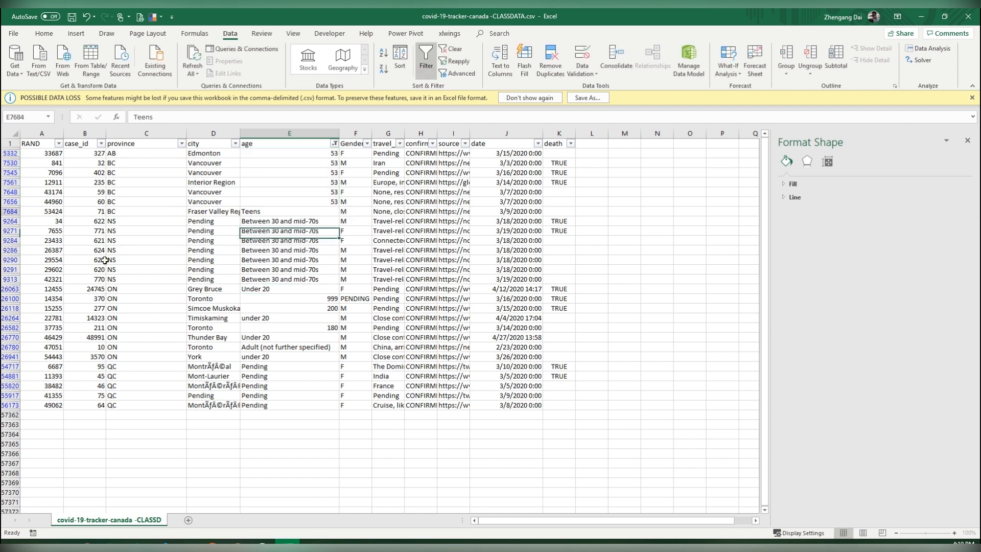
text(18)
key(Return)
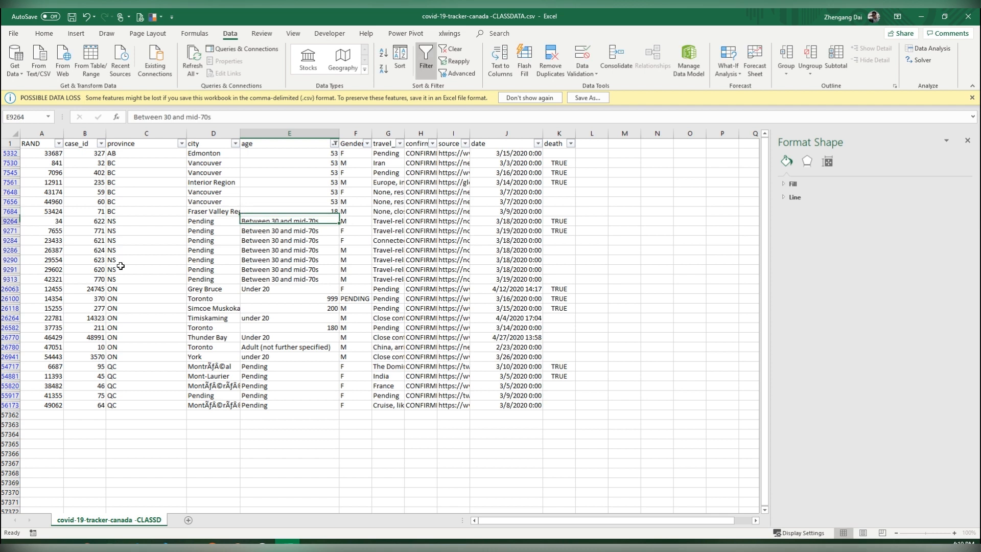
Replace all the "Between 30 and mid-70s" ages in the NS rows, from E9264 to E9313, with 53
text(53)
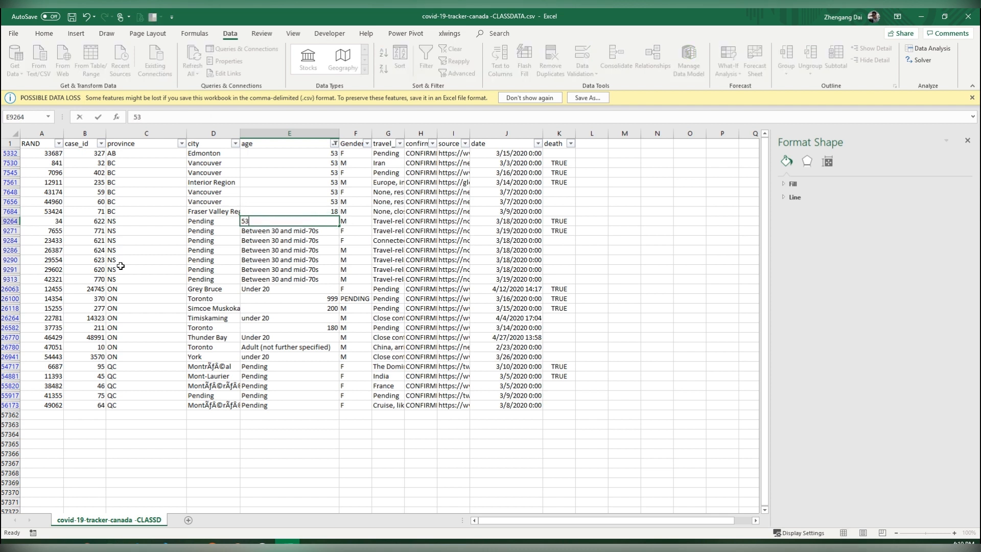
key(Return)
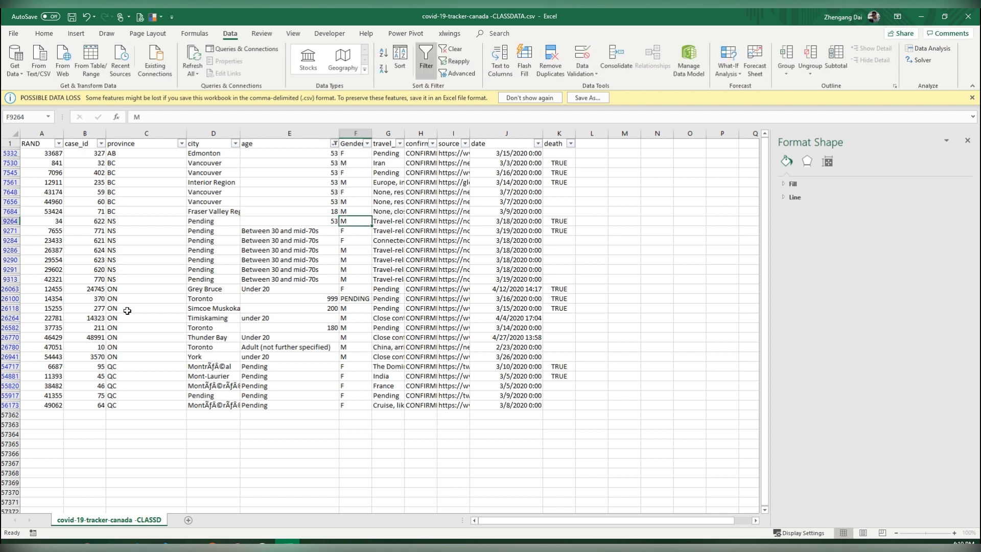
key(shift+Down)
key(shift+Down)
key(shift+Down)
key(shift+Down)
key(shift+Down)
text(53)
key(ctrl+Return)
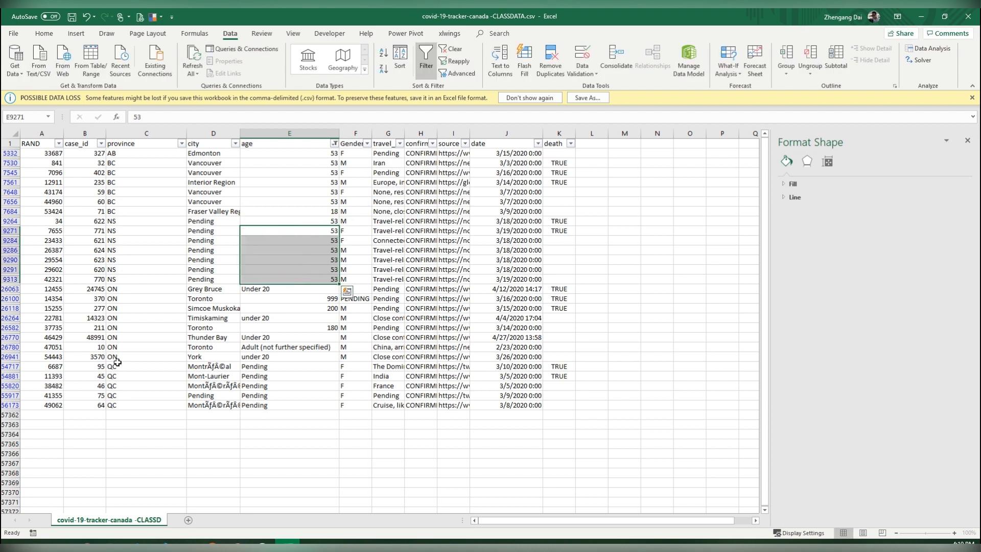
Set the first three filtered Ontario ages to 15 for Grey Bruce, 53 for Toronto and 20 for Simcoe Muskoka
click(355, 395)
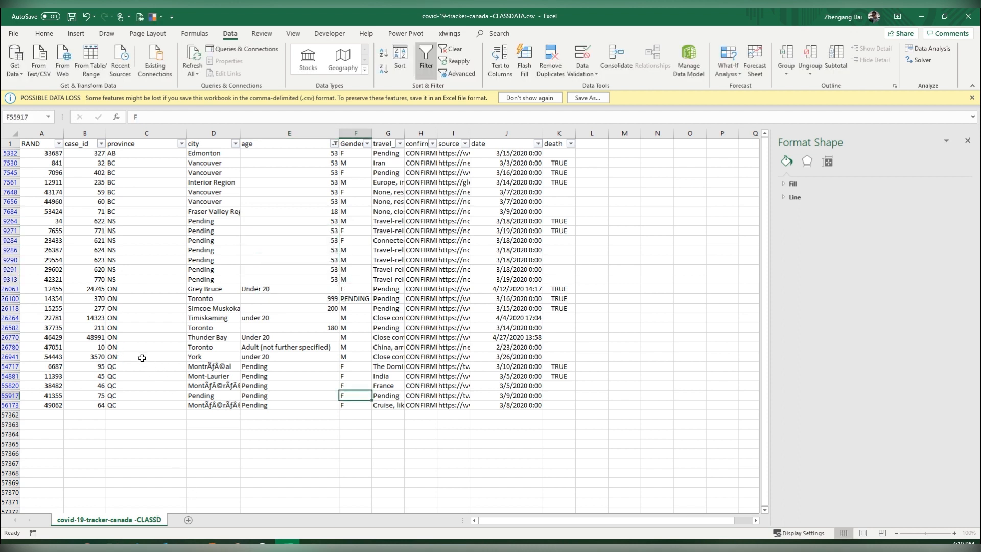
click(289, 289)
text(15)
key(Return)
text(53)
key(Return)
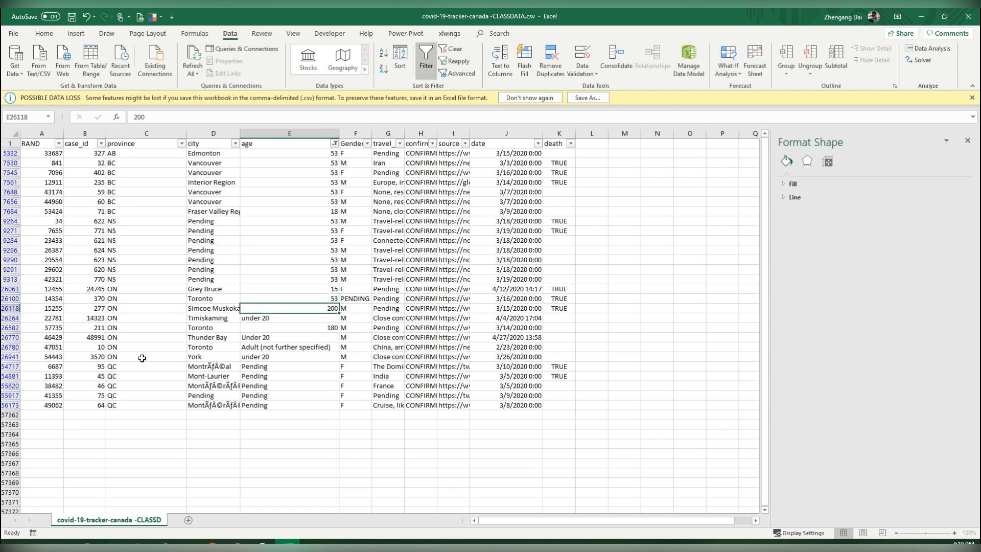
text(20)
key(Return)
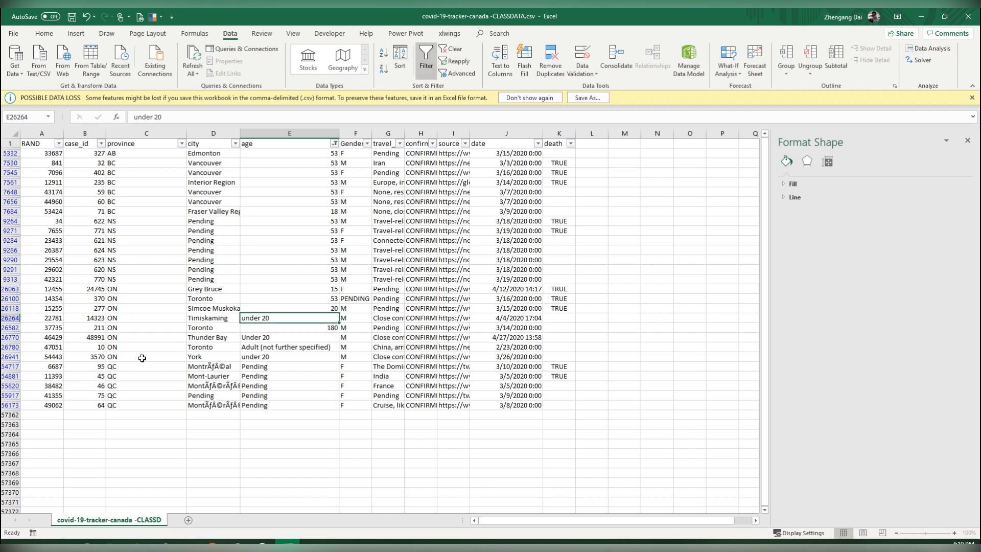
Set the Timiskaming age in E26264 to 15 and the Toronto age in E26582 to 18
text(15)
key(Return)
key(F2)
key(BackSpace)
key(Return)
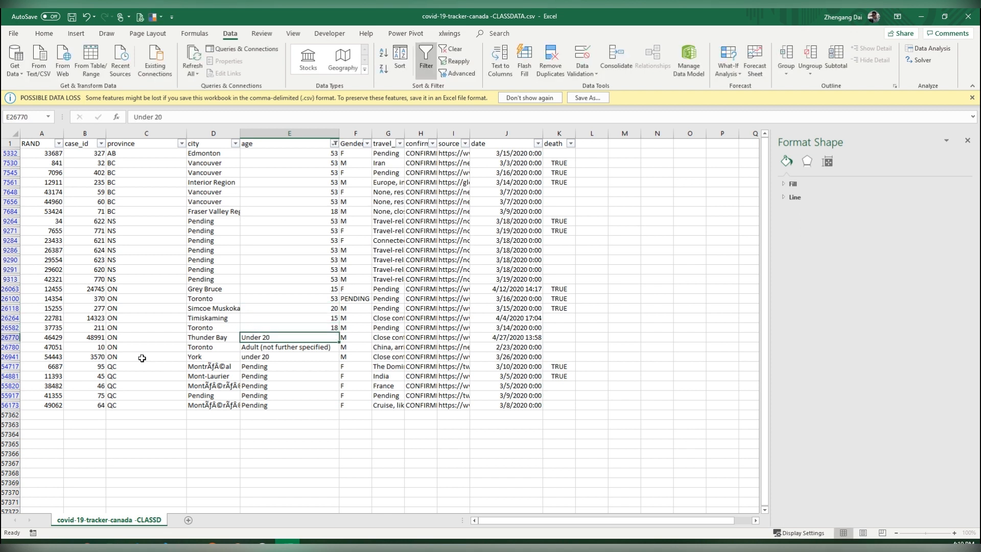
Set the remaining Ontario ages to 20 for Thunder Bay, 53 for the Toronto adult and 20 for York
text(20)
key(Return)
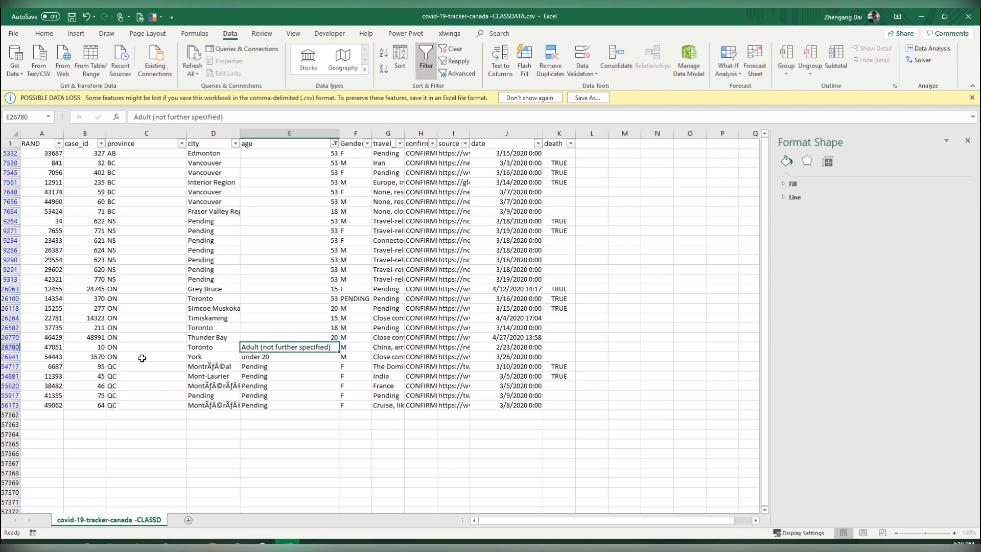
text(53)
key(Return)
text(20)
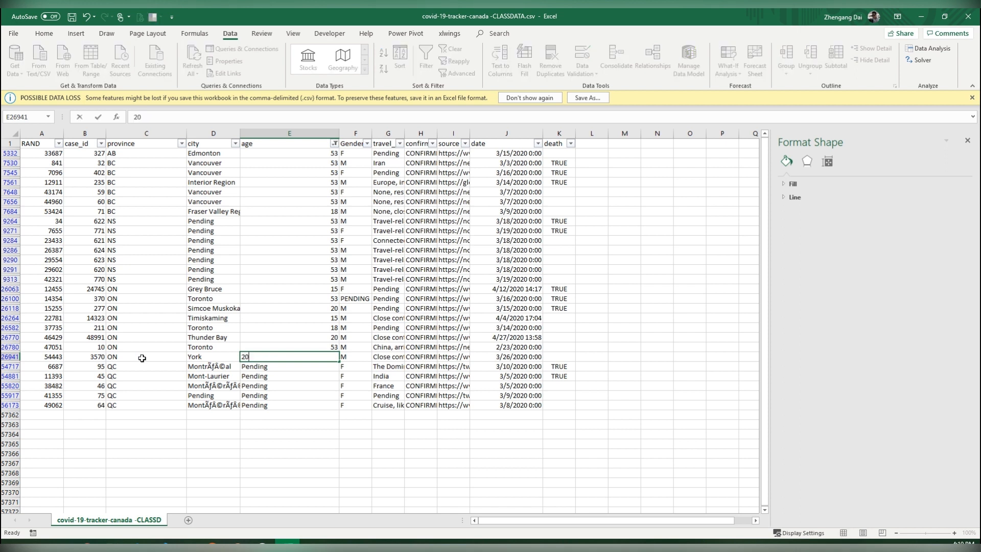
key(Return)
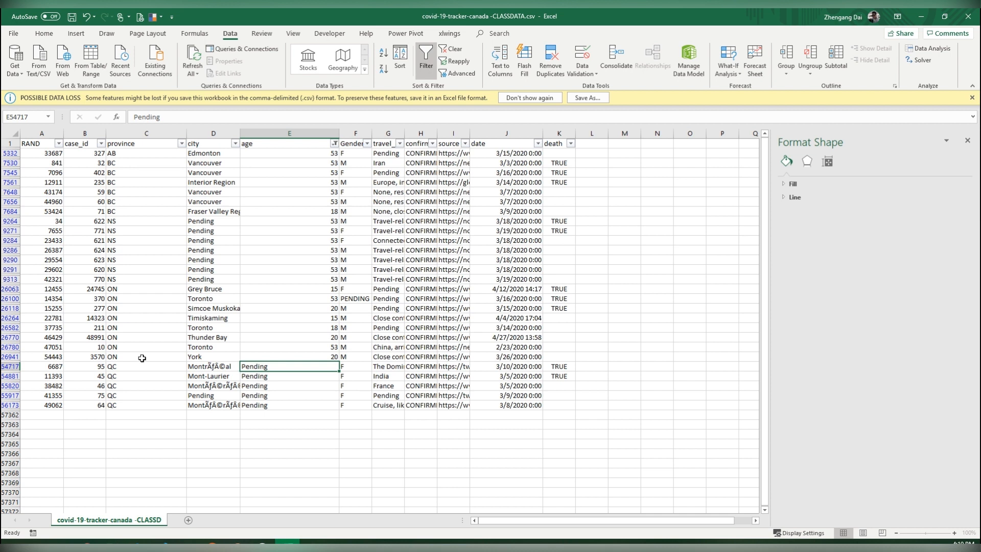
Replace the five Pending ages in the QC rows, from E54717 to E56173, with 53
text(53)
key(Return)
text(53)
key(Return)
text(53)
key(Return)
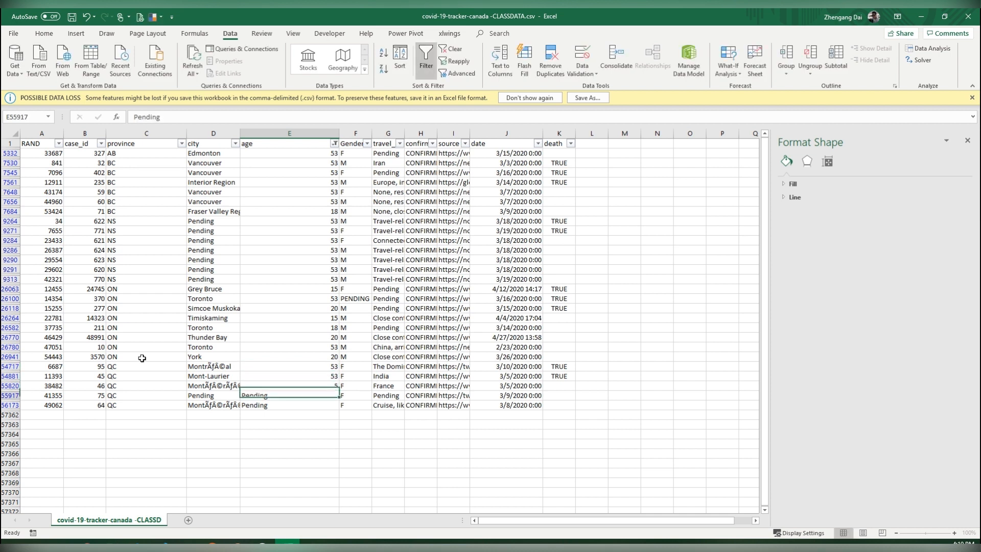
key(Up)
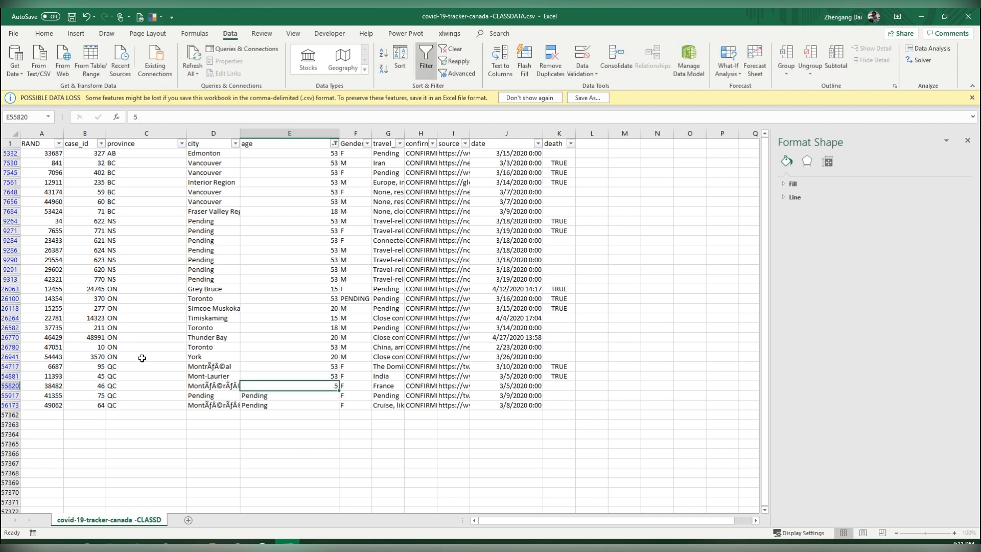
text(53)
key(Return)
text(53)
key(Return)
text(53)
key(Return)
Select all the filtered ages from E5332 to E56173 to review the replacement values
key(ctrl+Up)
key(ctrl+space)
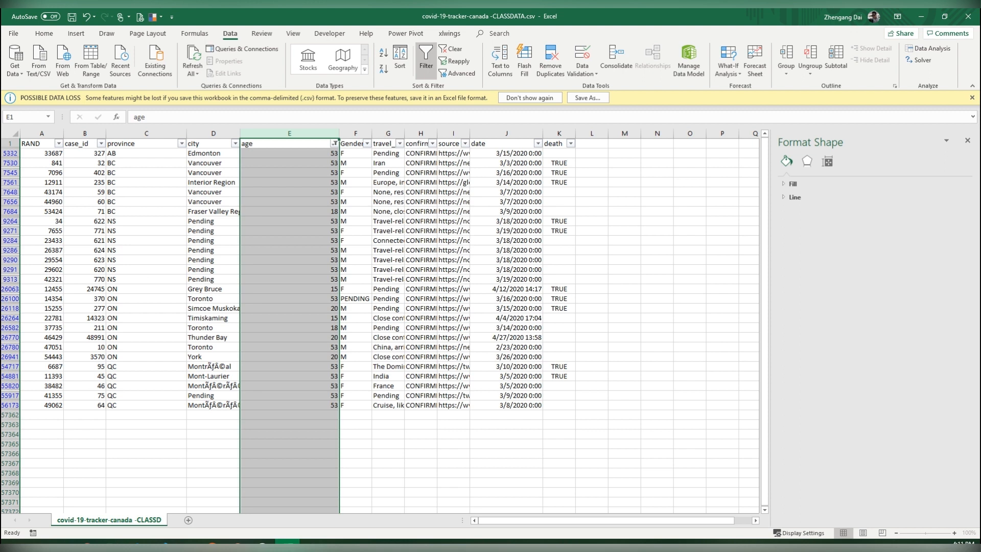
key(Down)
key(shift+Down)
key(shift+Down)
key(shift+Down)
key(shift+Down)
key(shift+Down)
key(shift+Down)
key(shift+Down)
key(shift+Down)
key(shift+Down)
key(shift+Down)
key(shift+Down)
key(shift+Down)
key(shift+Down)
key(shift+Down)
key(shift+Down)
key(shift+Down)
key(shift+Down)
key(shift+Down)
key(shift+Down)
key(shift+Down)
key(shift+Down)
key(shift+Down)
key(shift+Down)
key(shift+Down)
key(shift+Down)
key(shift+Down)
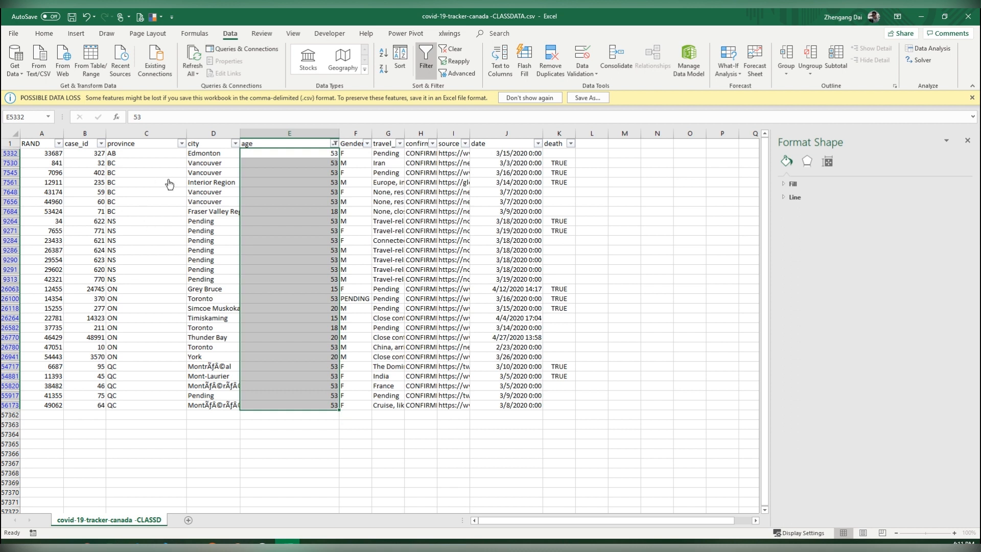
Reselect all values in the age filter to show every row, and close the Format Shape pane
key(alt+Down)
key(space)
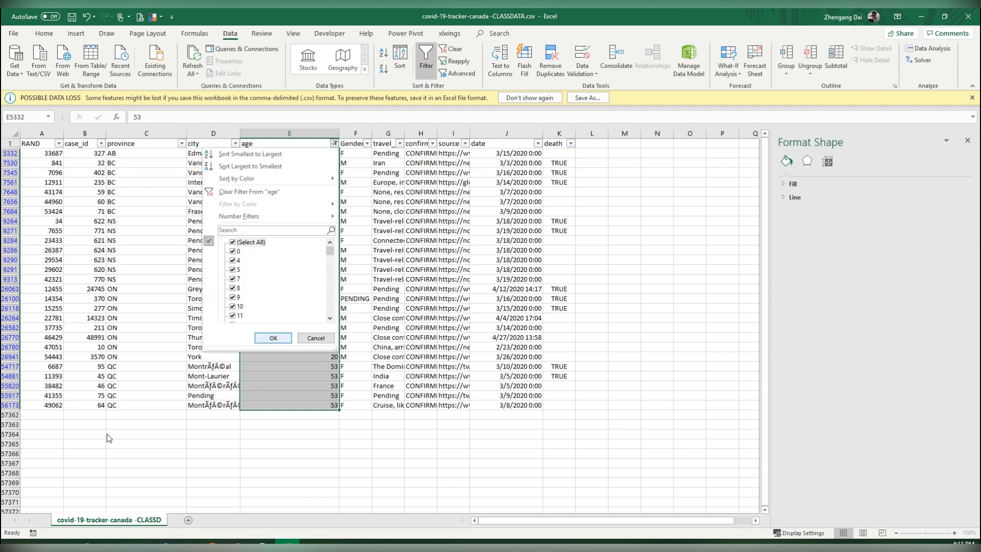
key(Return)
click(617, 269)
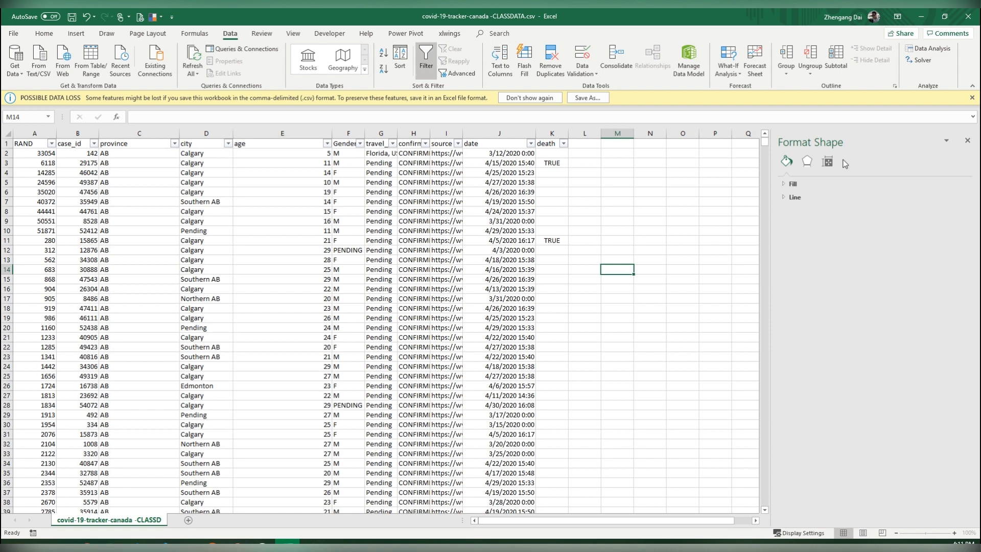
click(967, 140)
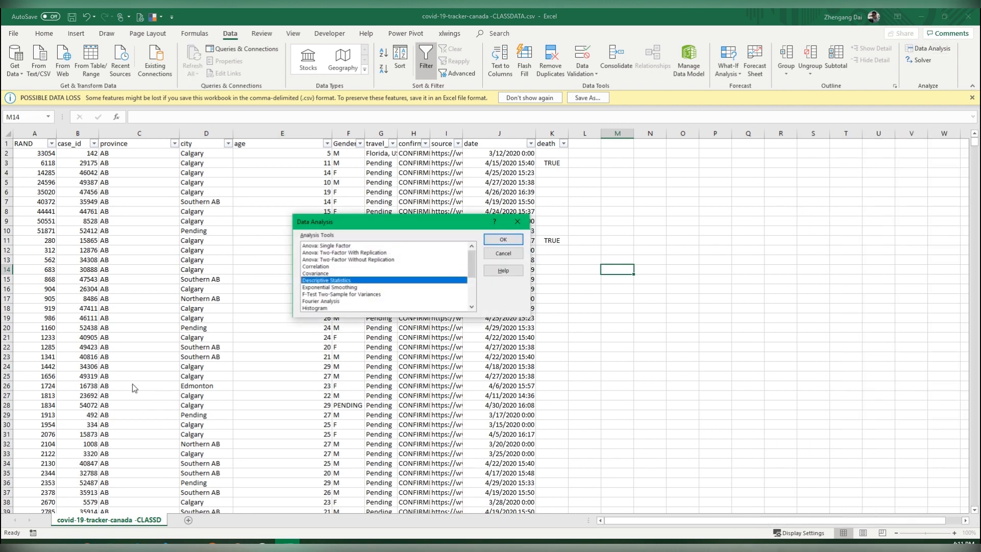
Run Descriptive Statistics on E1:E57361 with labels in the first row and summary statistics, outputting to N1
key(Return)
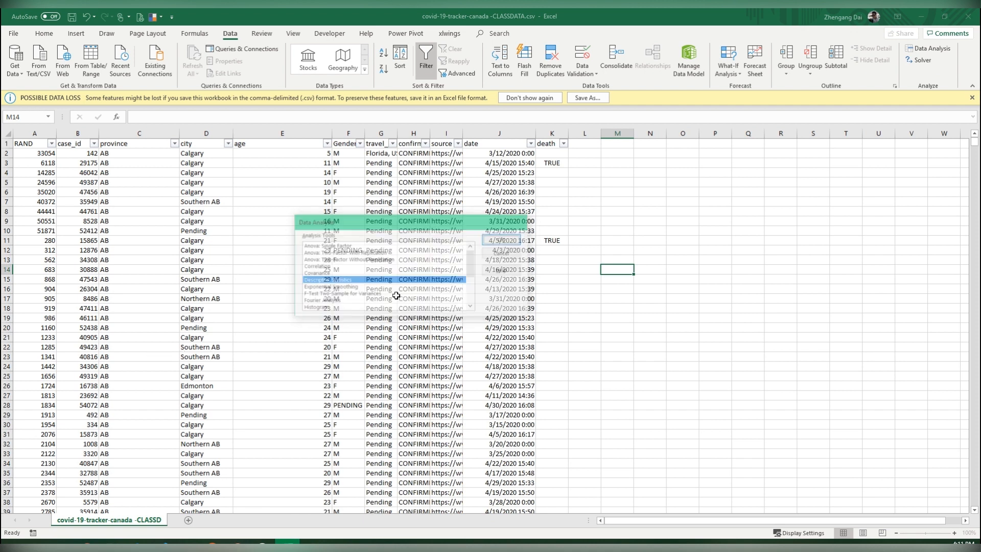
drag(358, 181, 585, 174)
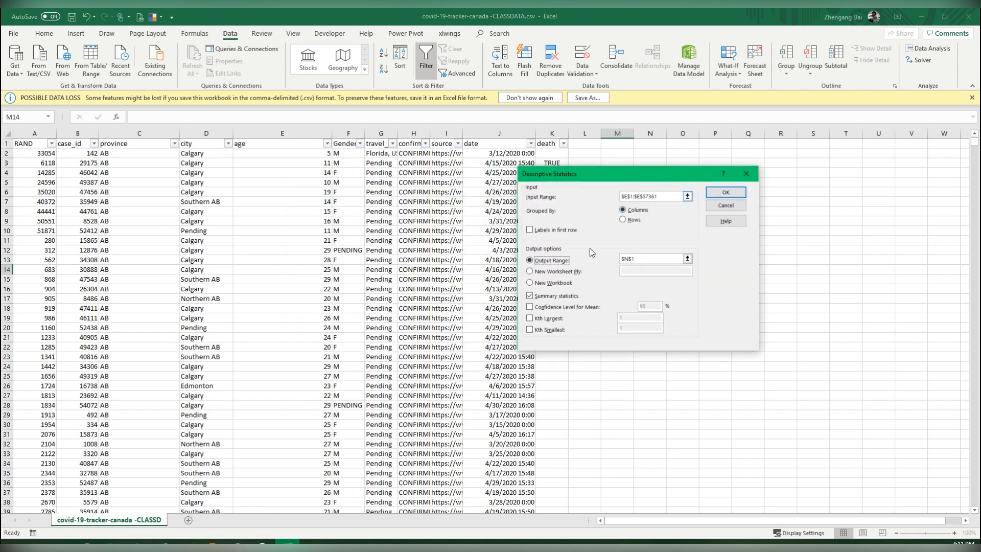
click(651, 259)
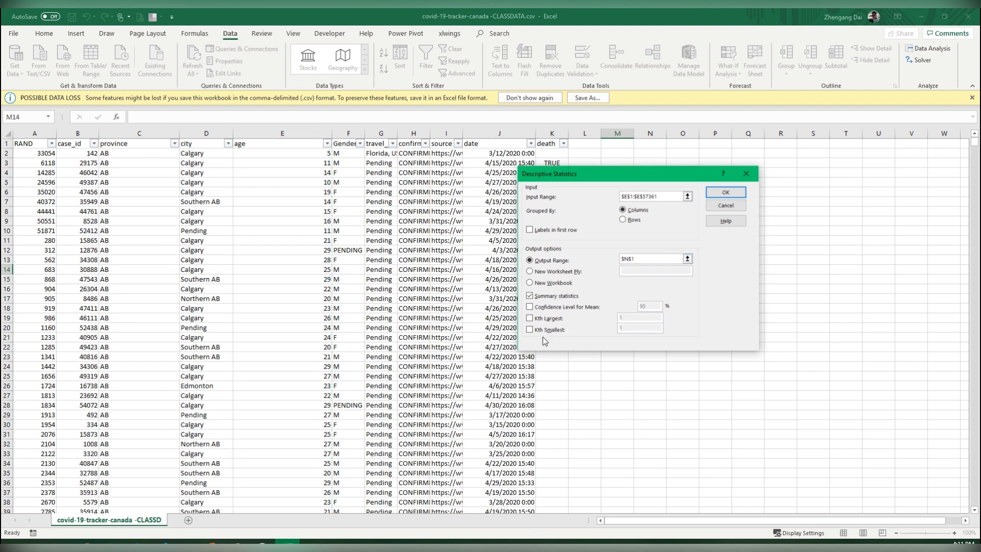
key(Return)
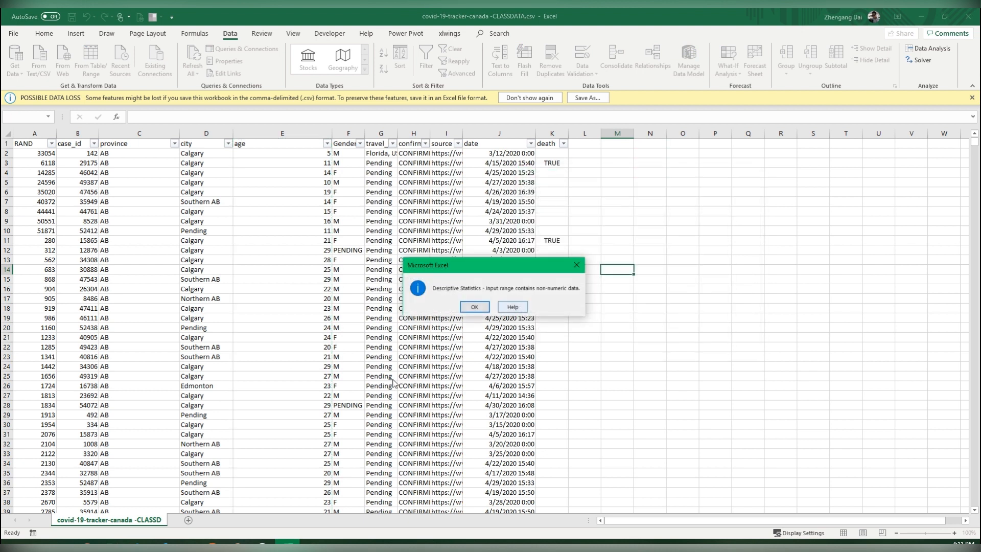
key(Return)
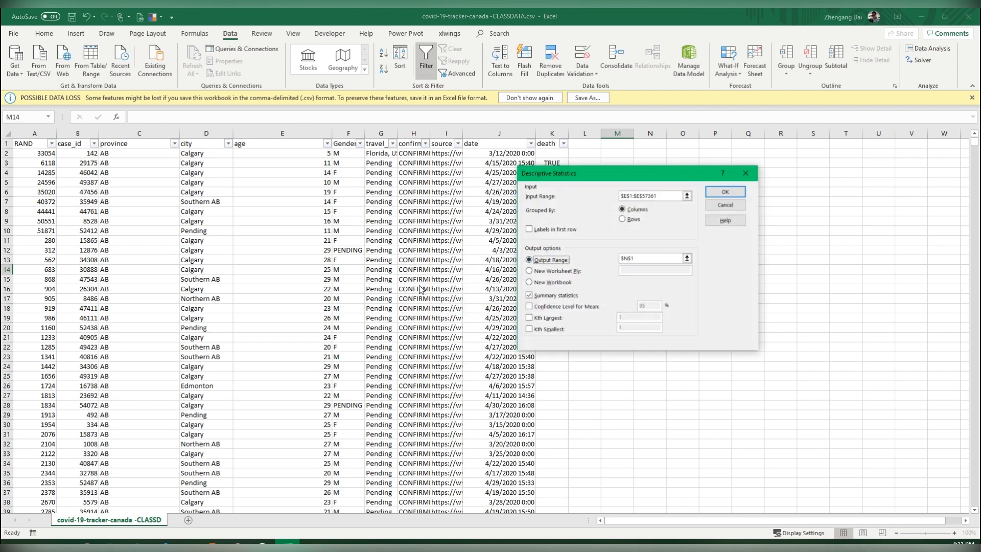
key(alt+l)
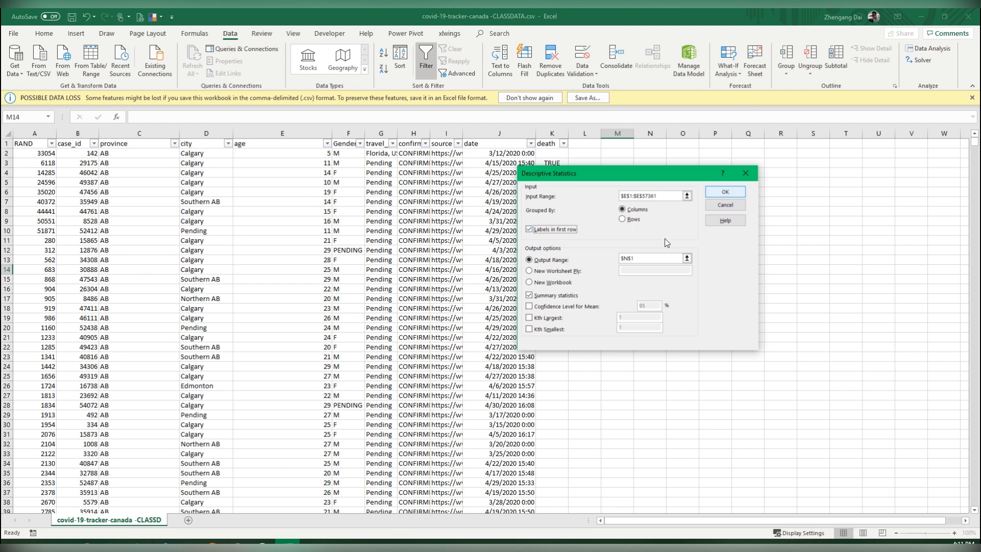
key(Return)
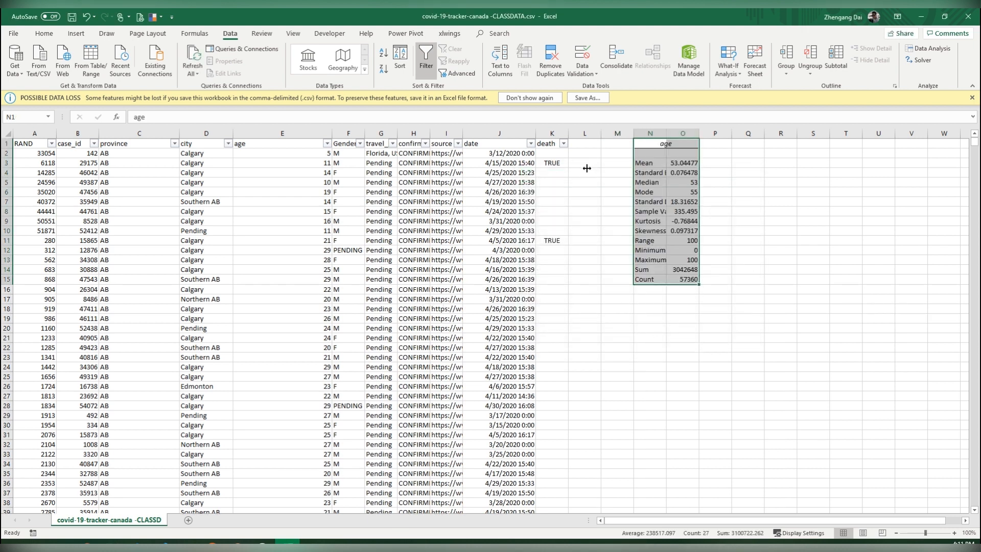
Widen columns N and O to fit the age statistics, and select the standard deviation value
drag(666, 133, 683, 133)
double_click(715, 133)
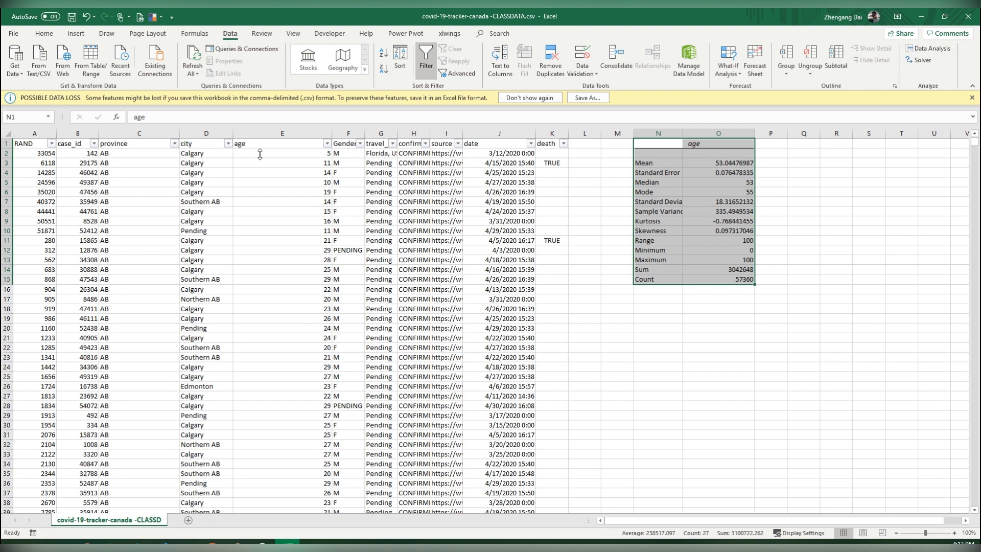
double_click(682, 134)
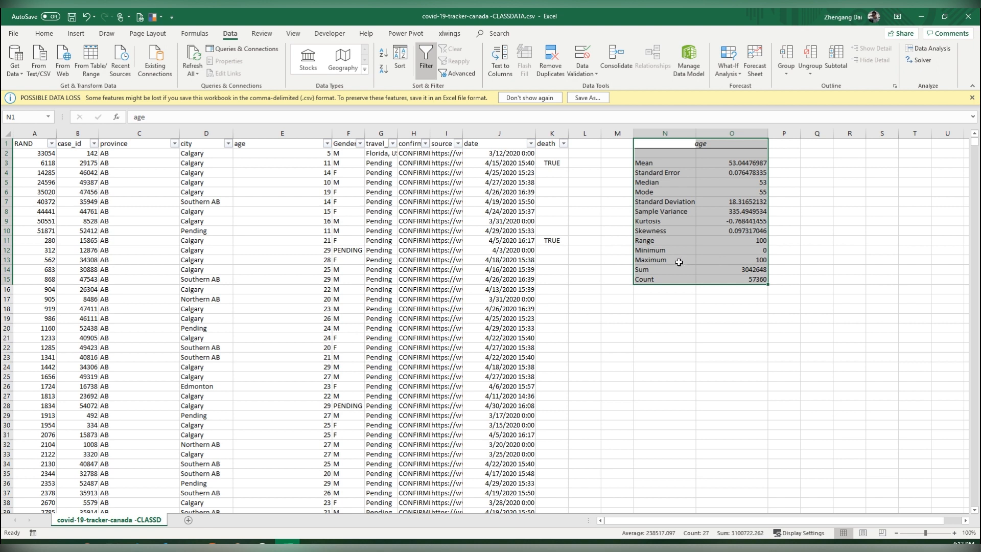
click(715, 201)
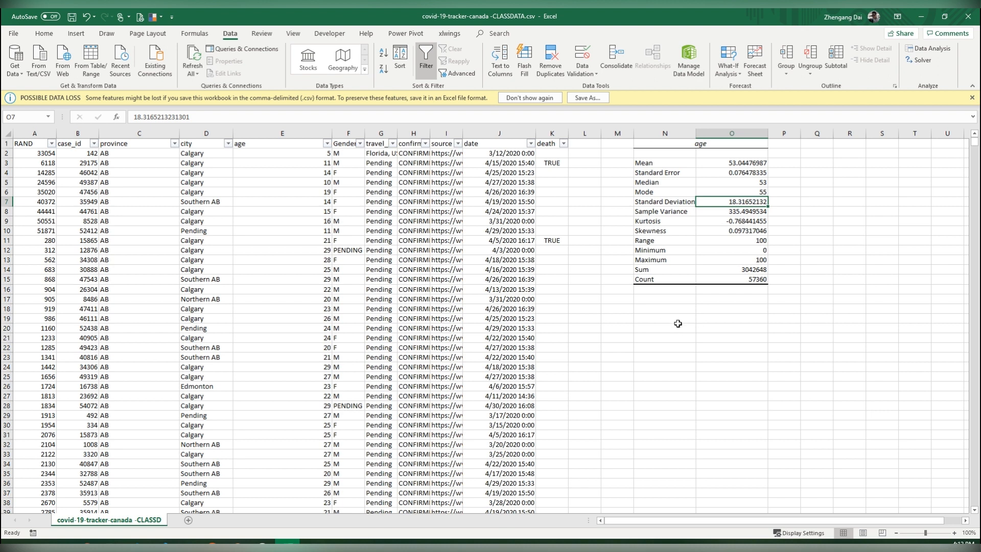
Inspect the maximum and minimum ages in the summary statistics, then highlight and deselect columns N and O
key(Down)
key(Down)
key(Down)
key(Down)
key(Down)
key(Down)
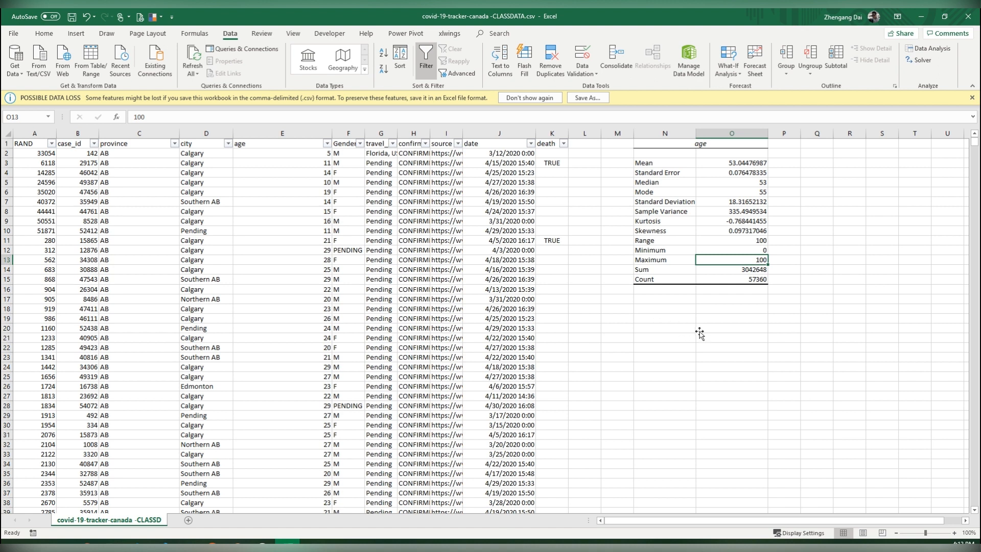
key(Up)
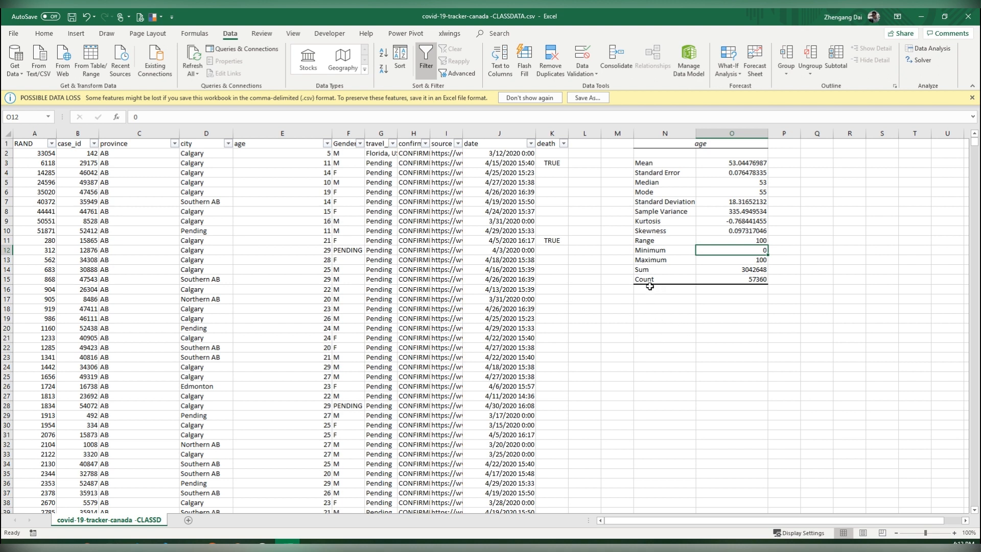
drag(664, 133, 732, 133)
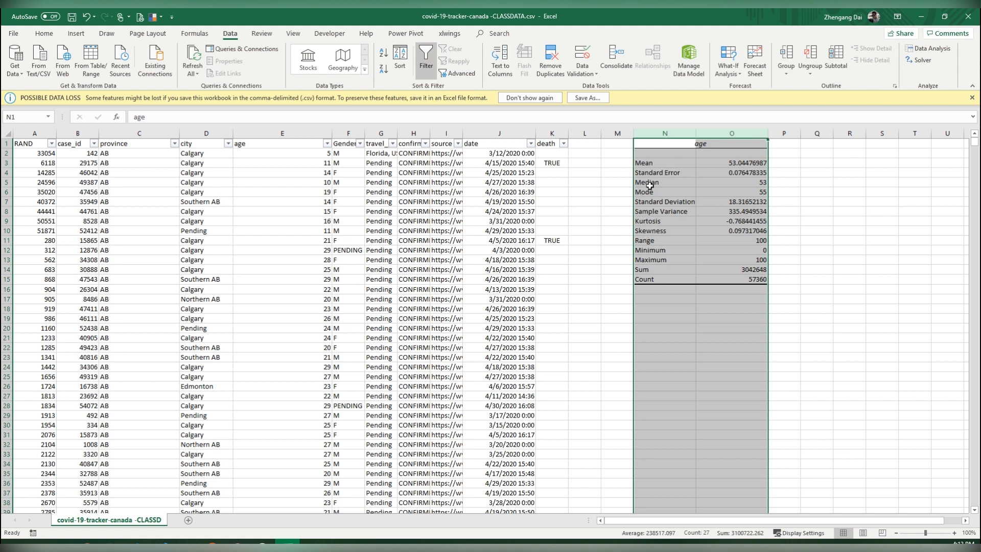
click(617, 289)
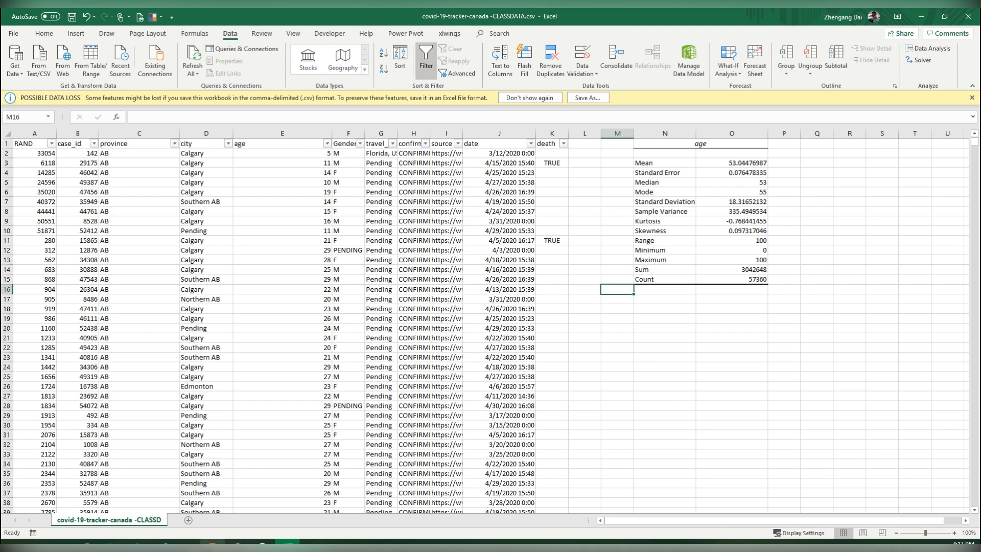
Switch to the Data cleaning presentation in PowerPoint to review the Noise, Missing Value and Outlier slide
click(237, 542)
click(182, 498)
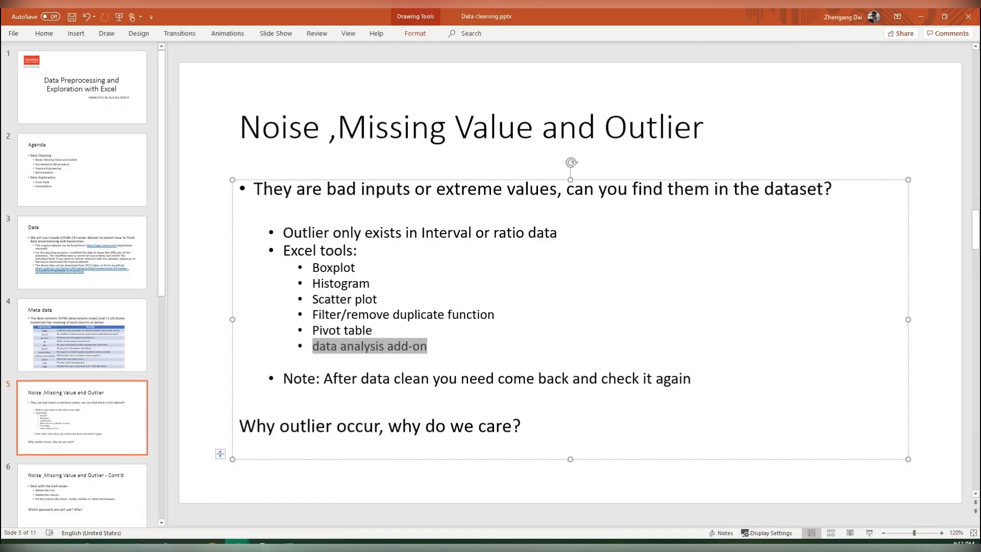
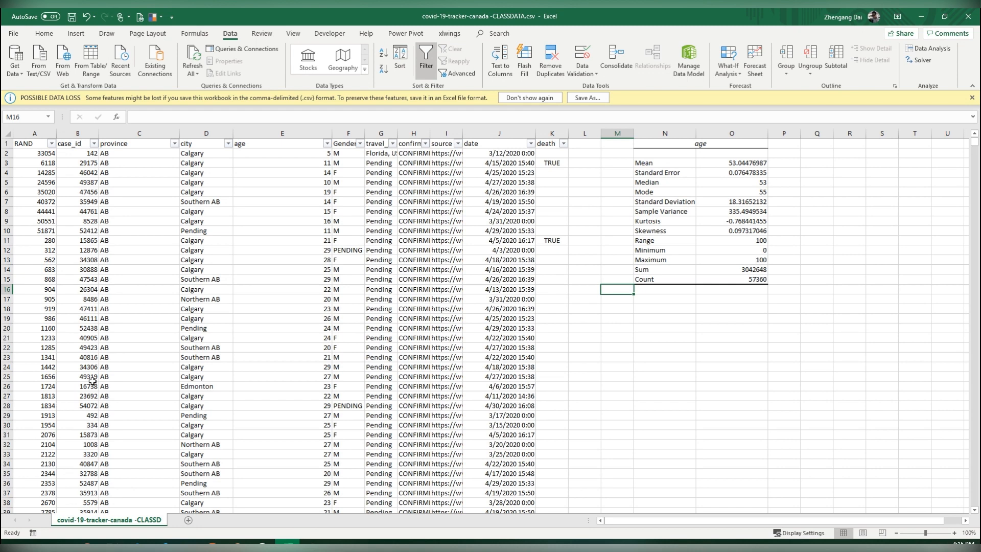
Filter the province column to AB only and select the age column to check its average
click(282, 134)
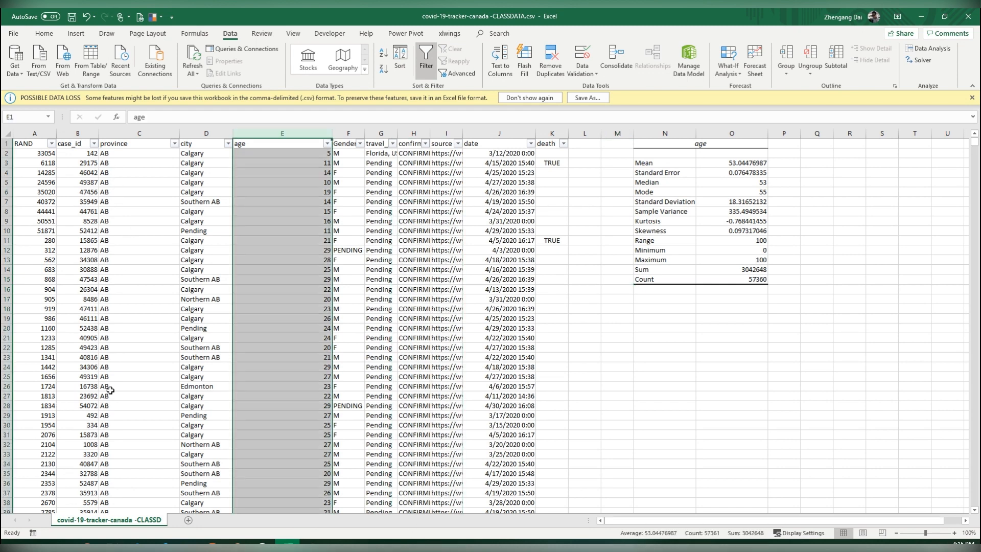
click(139, 172)
click(175, 143)
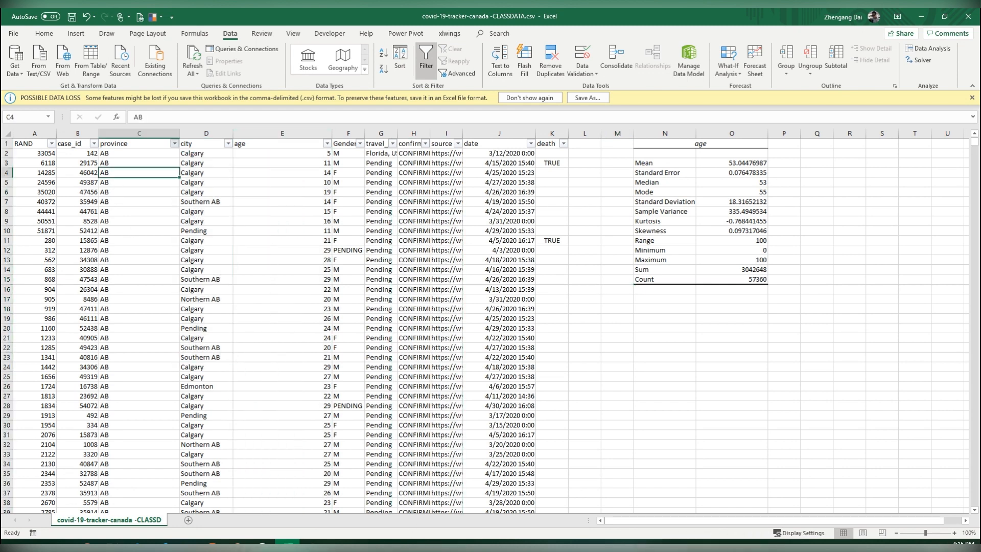
click(73, 242)
click(73, 251)
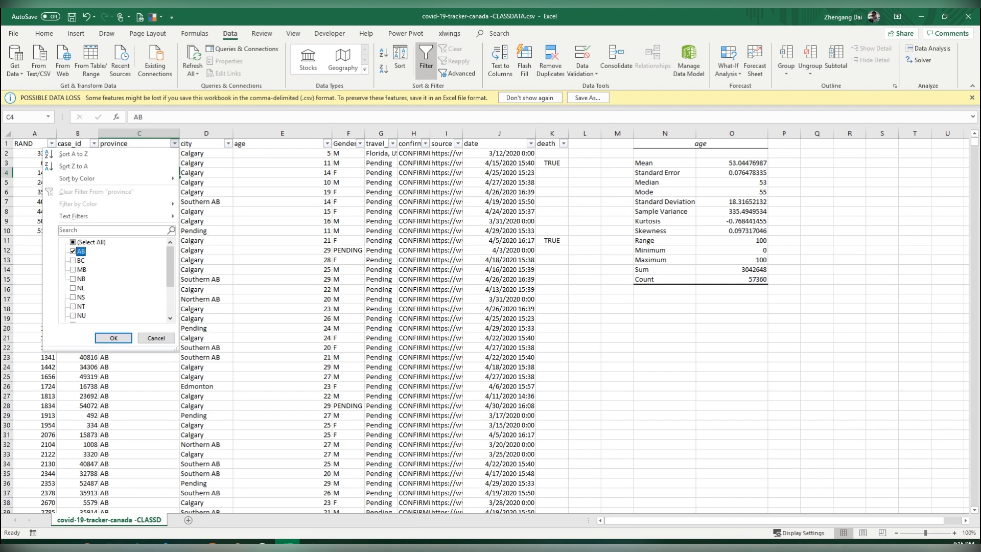
click(114, 337)
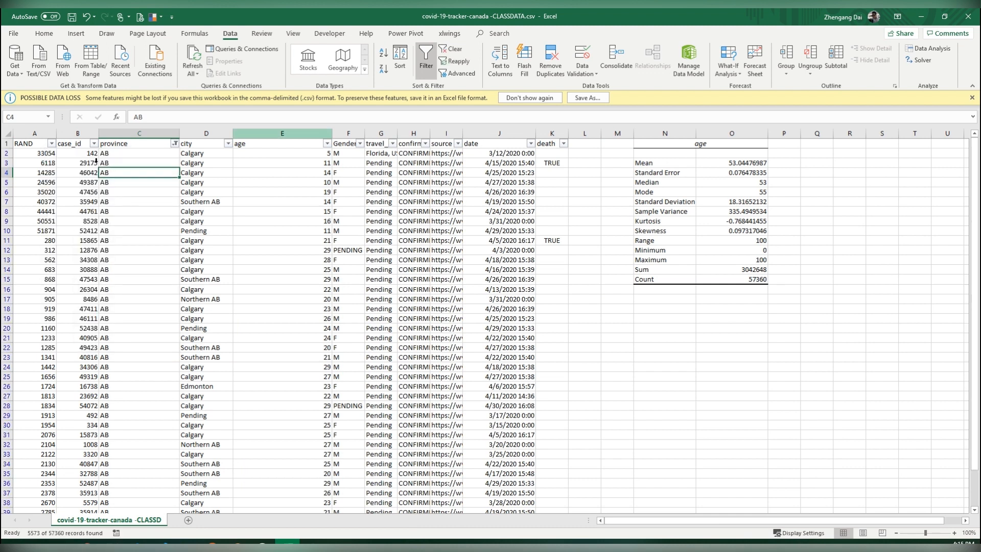
click(282, 133)
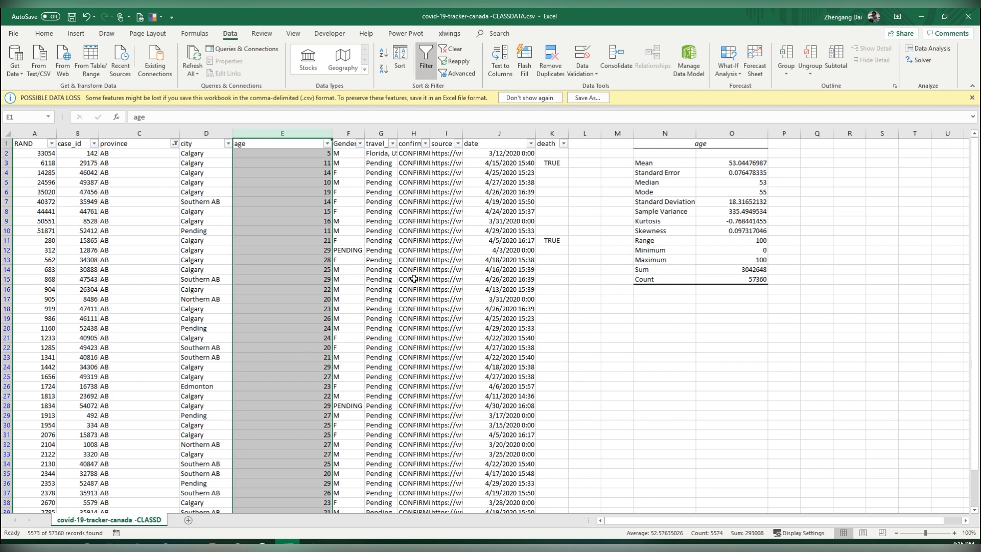
Filter the Gender column to F only to check the average age of Alberta's female cases
click(360, 143)
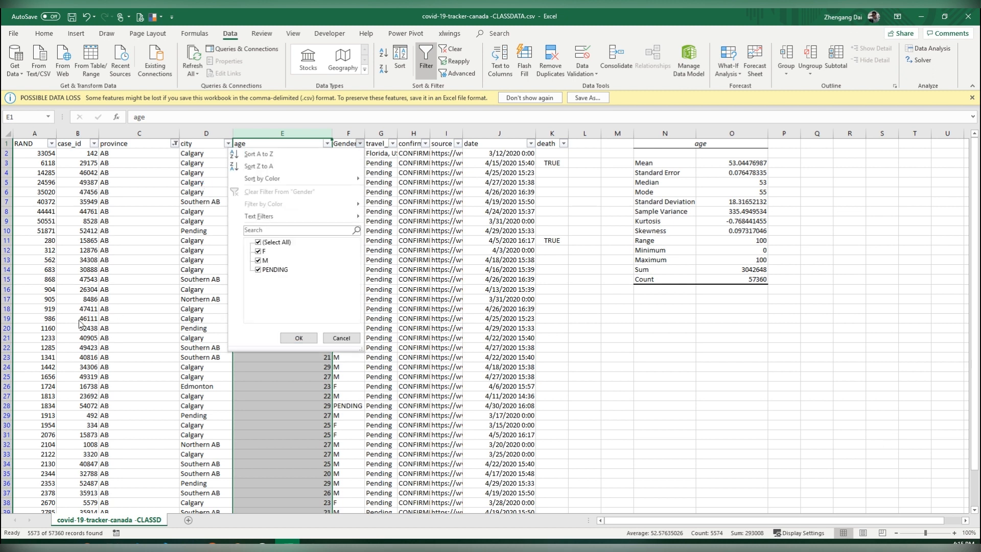
click(258, 241)
click(258, 251)
click(299, 338)
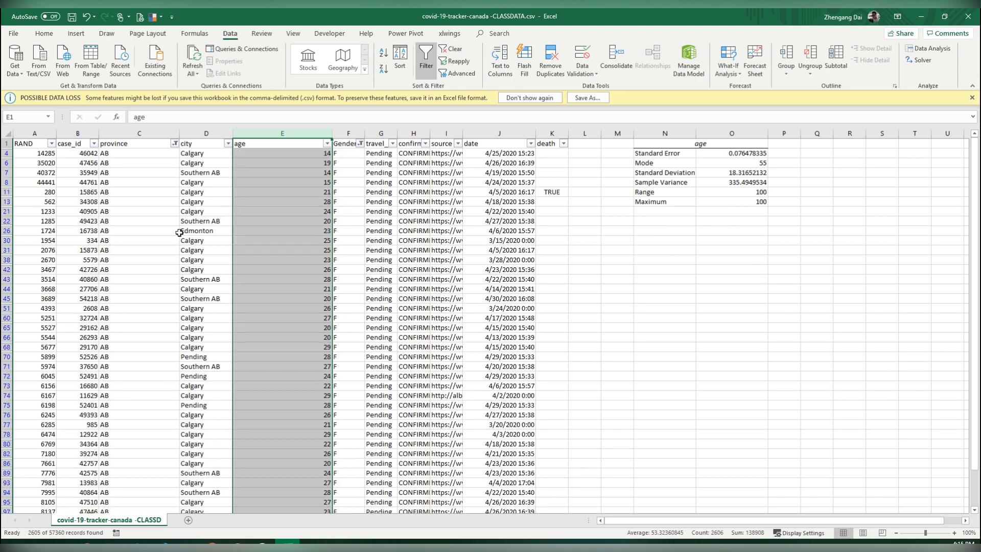
Switch the Gender filter from F to M to check the average age of Alberta's male cases
click(360, 144)
click(258, 251)
click(258, 260)
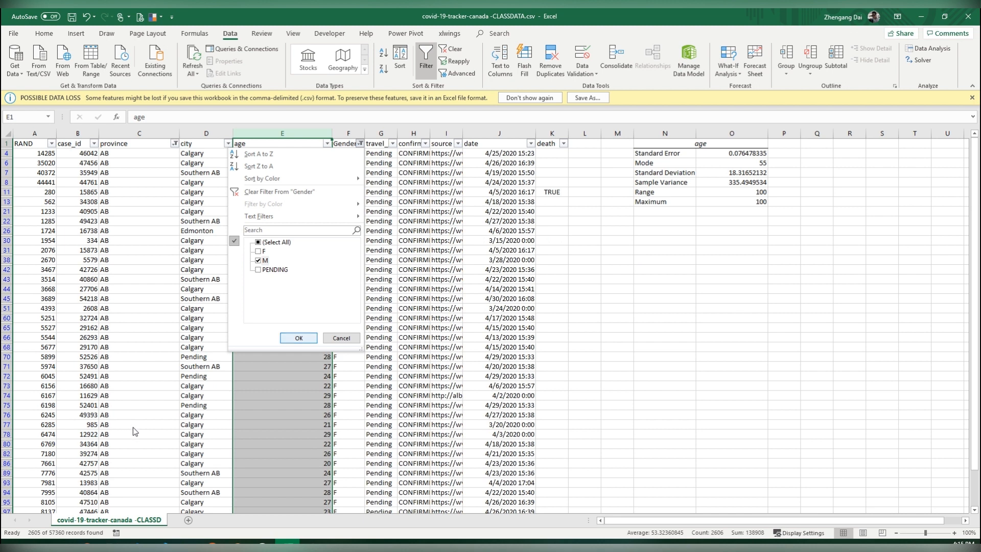
key(Return)
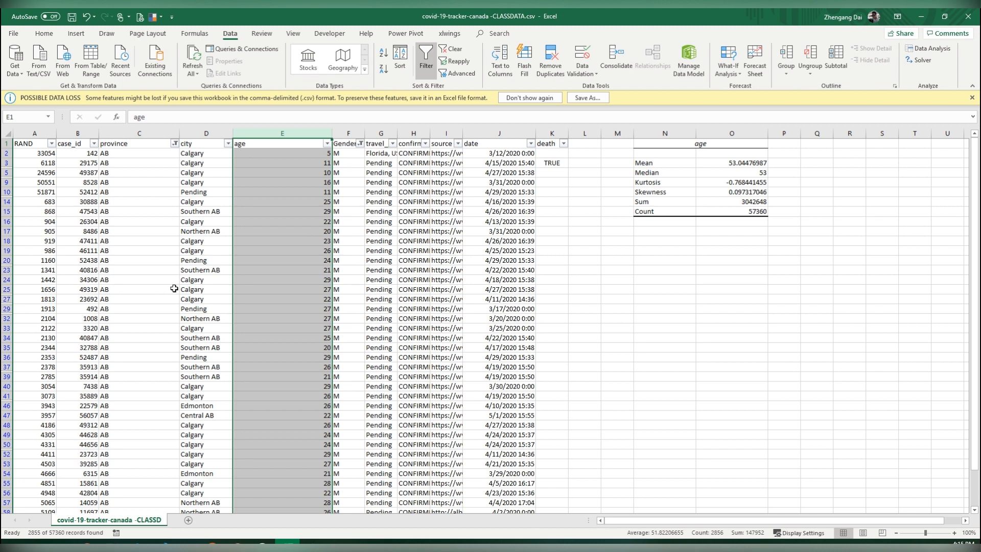
Reselect all values in the Gender filter and deselect the age column by selecting cell N18
click(361, 144)
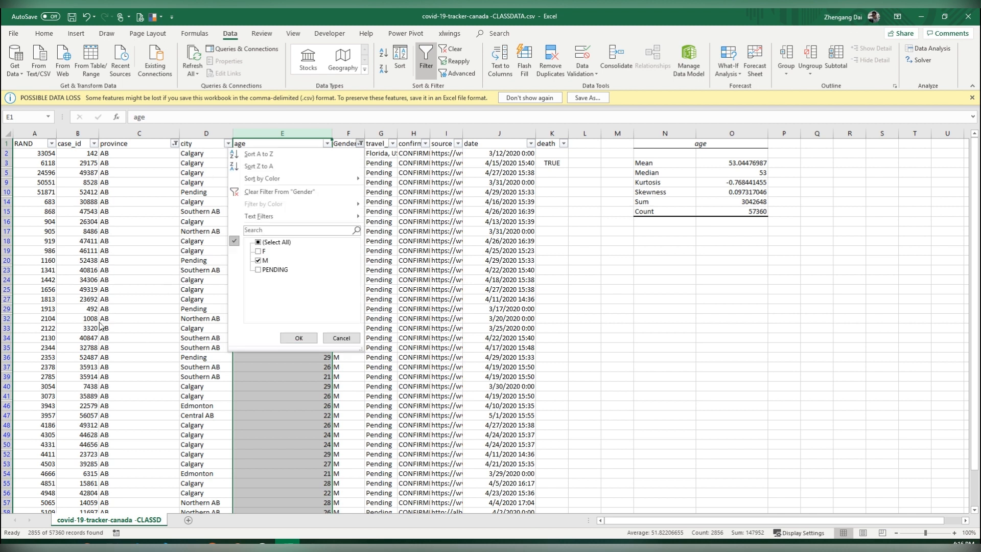
click(258, 242)
click(299, 338)
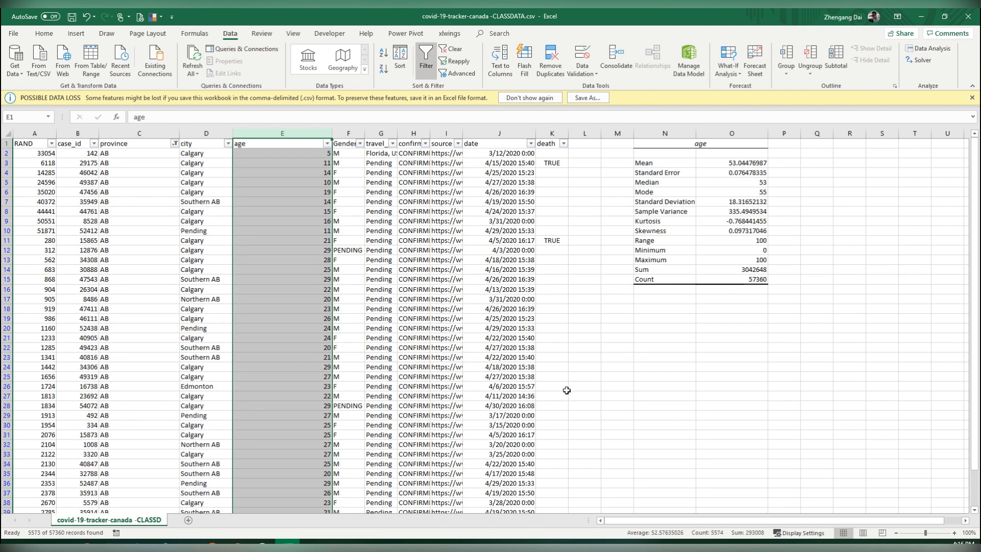
click(664, 308)
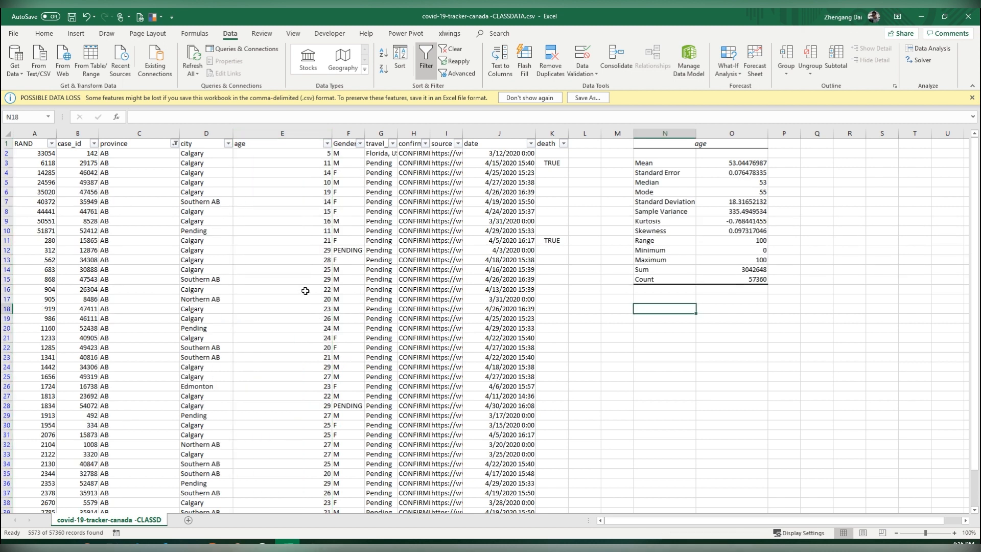
Widen the travel_history column until its full header shows, and select the city column
double_click(398, 134)
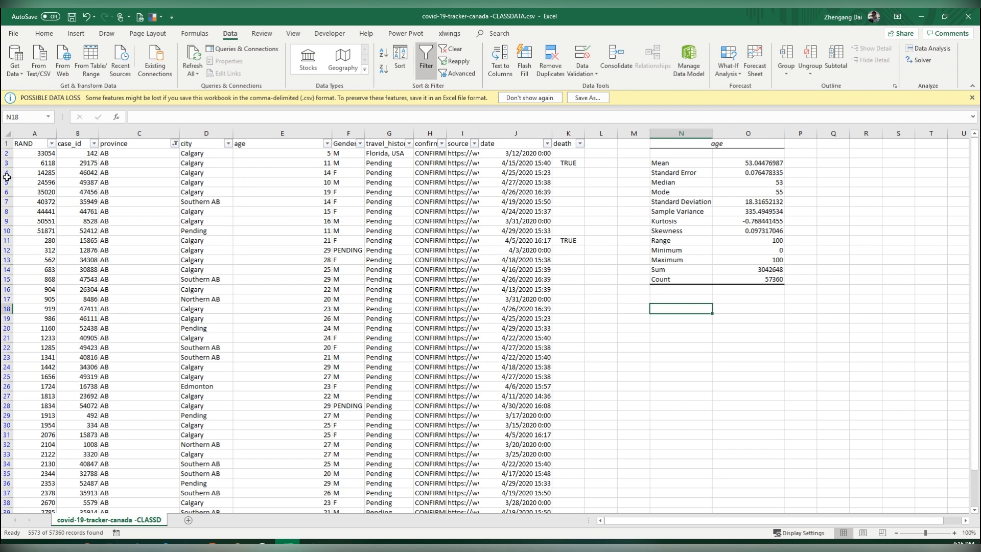
click(206, 133)
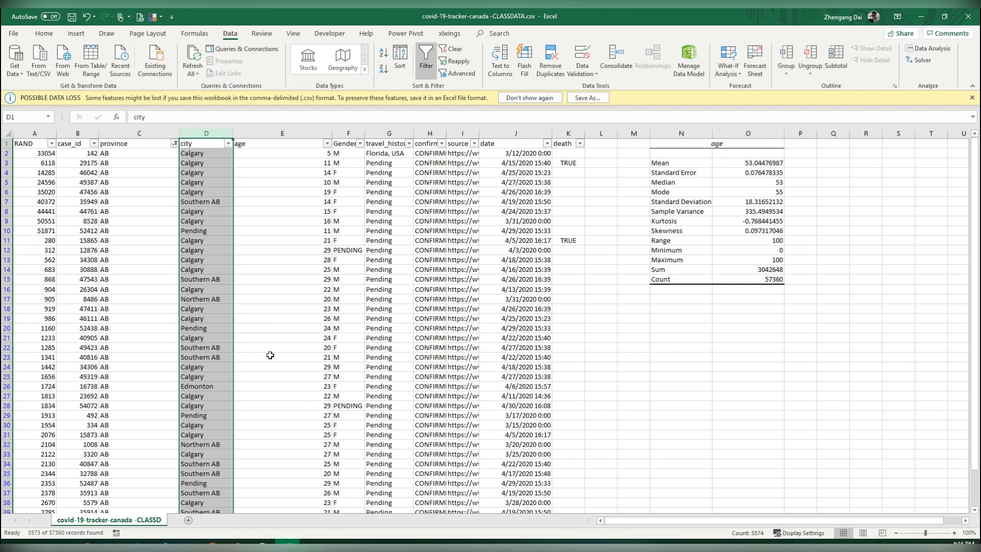
click(414, 133)
drag(414, 134, 454, 133)
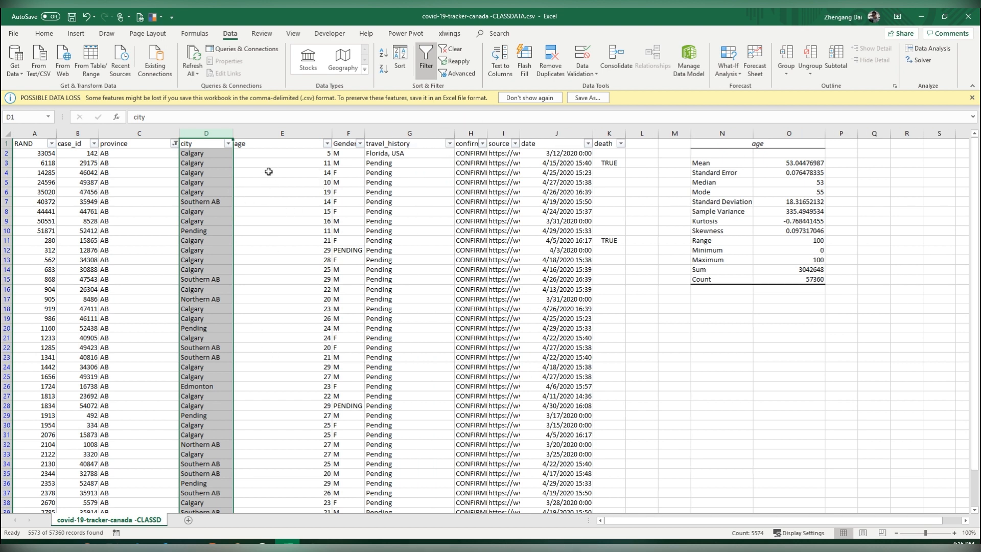
Create a PivotTable on a new worksheet from the AB records in A1:K5574, including the header row
key(ctrl+Home)
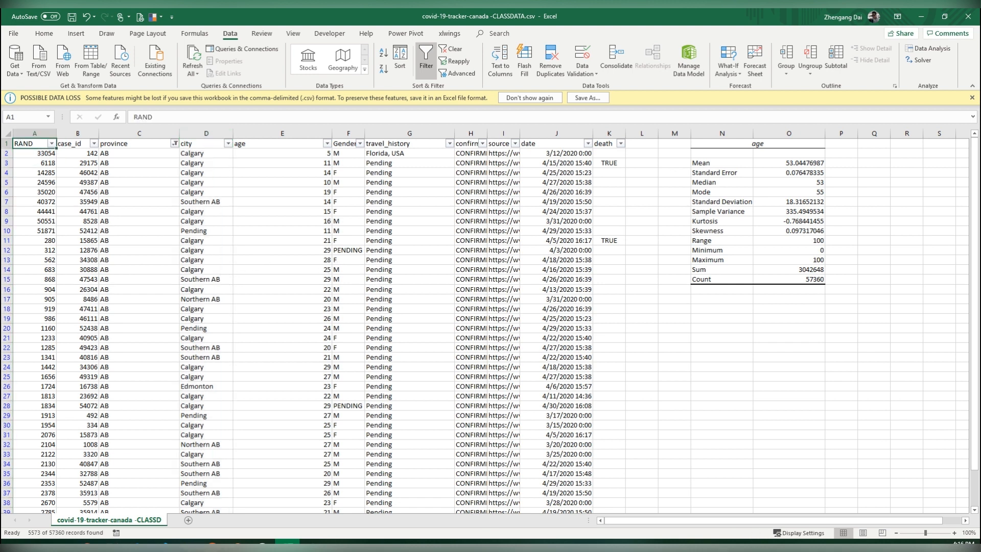
key(ctrl+shift+Right)
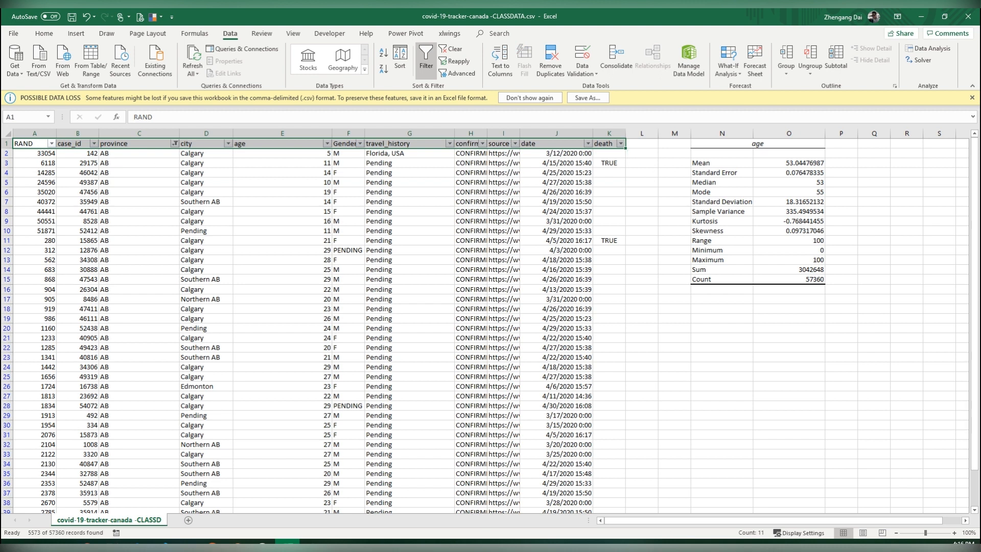
key(ctrl+Home)
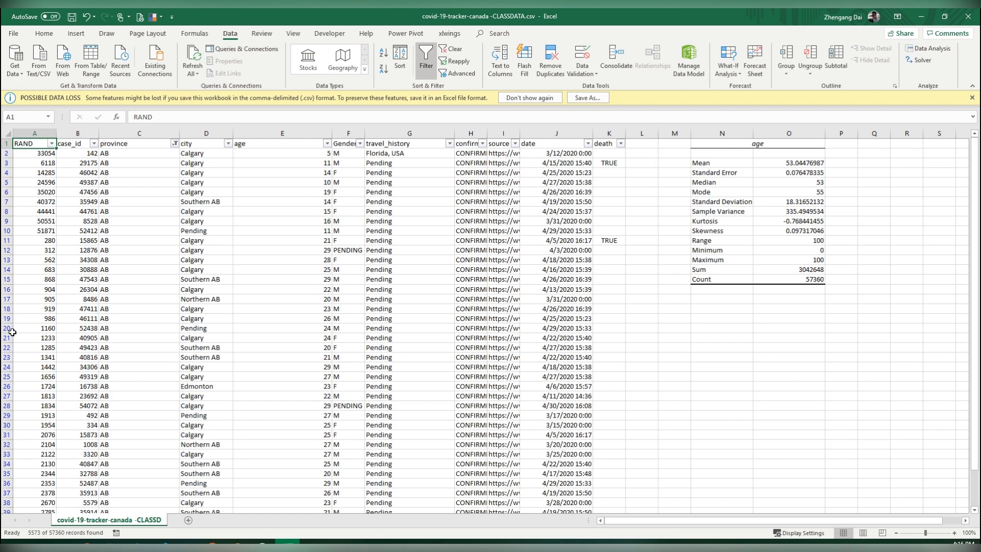
key(ctrl+shift+Right)
key(ctrl+shift+Down)
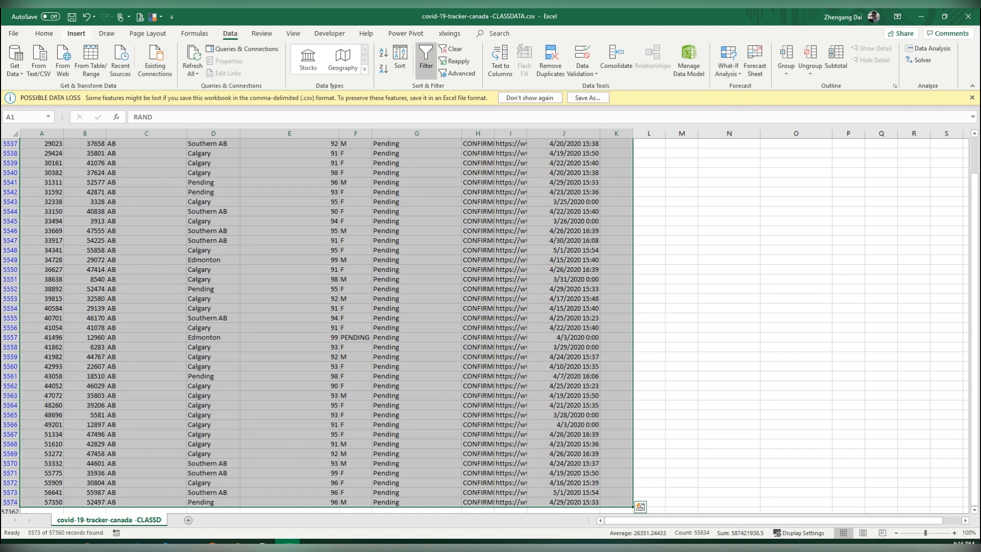
click(76, 33)
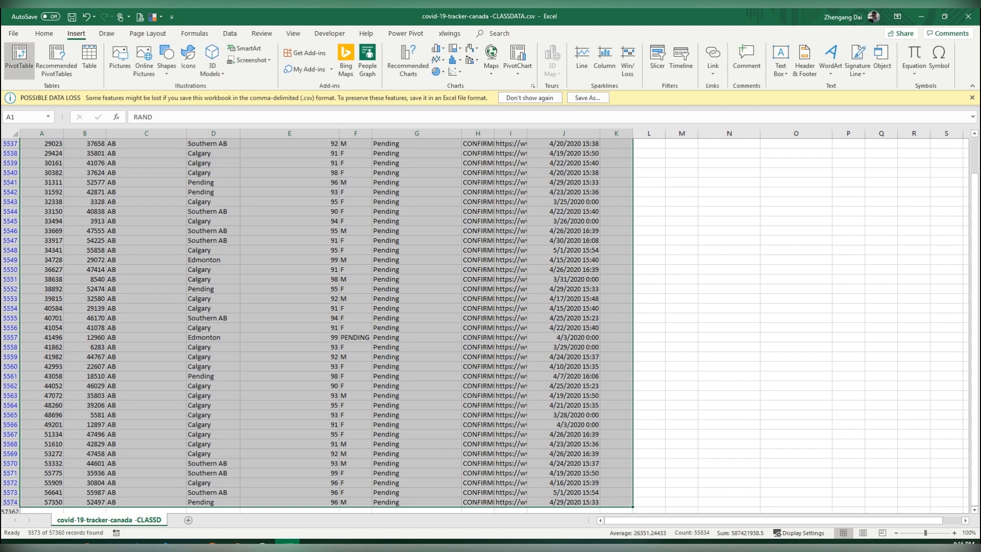
click(19, 57)
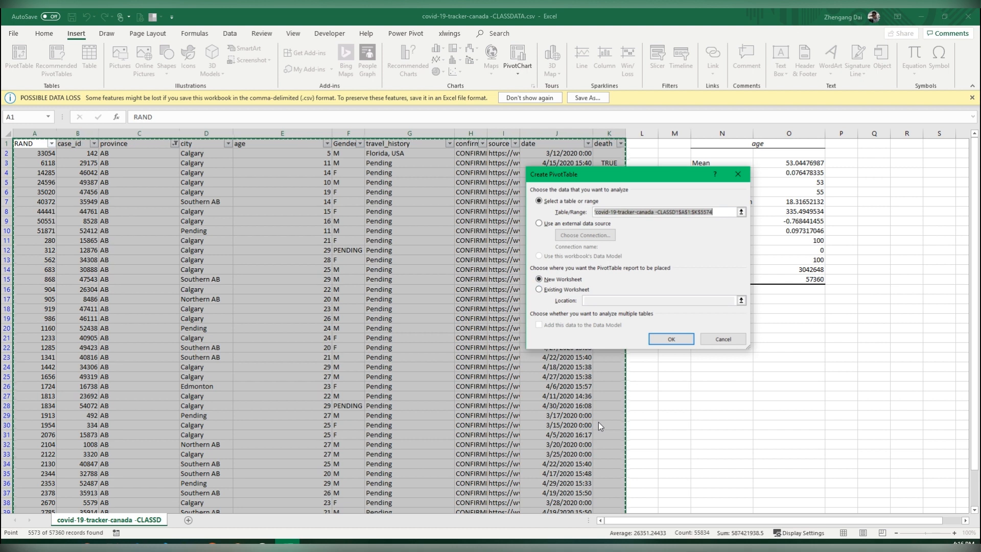
key(Return)
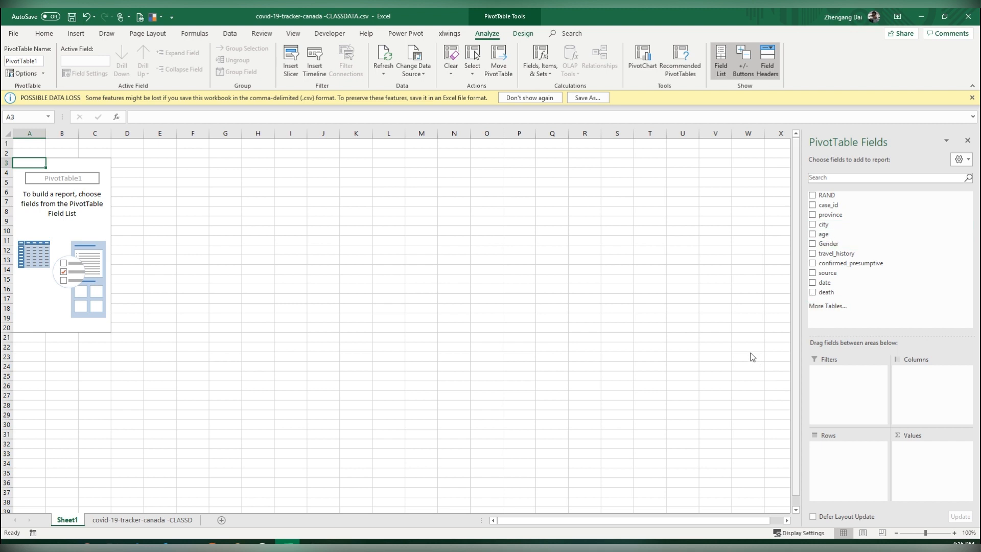
Widen the PivotTable Fields pane and place travel_history in the rows, trying it as columns before returning it to rows
drag(757, 352, 671, 357)
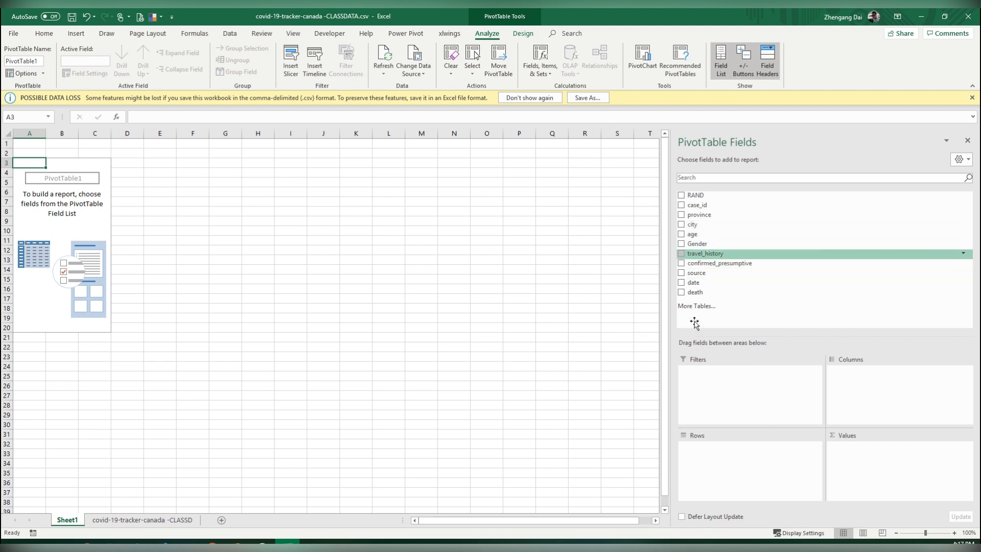
drag(722, 254, 736, 460)
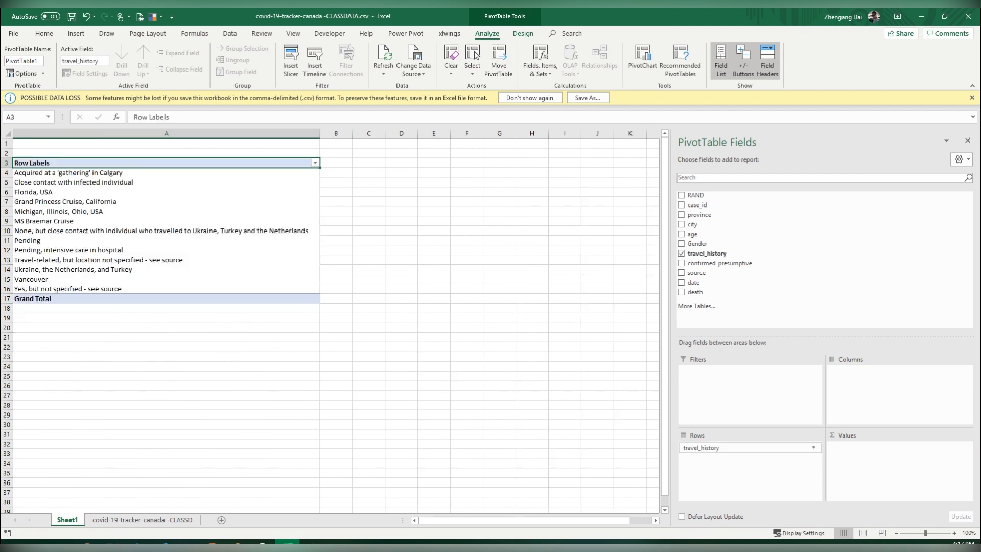
drag(705, 447, 868, 389)
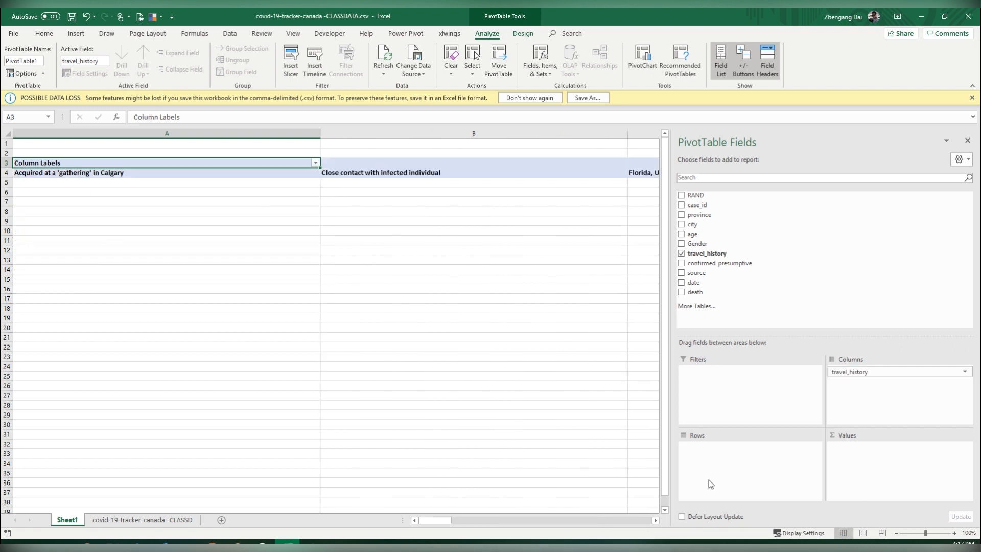
drag(849, 371, 751, 448)
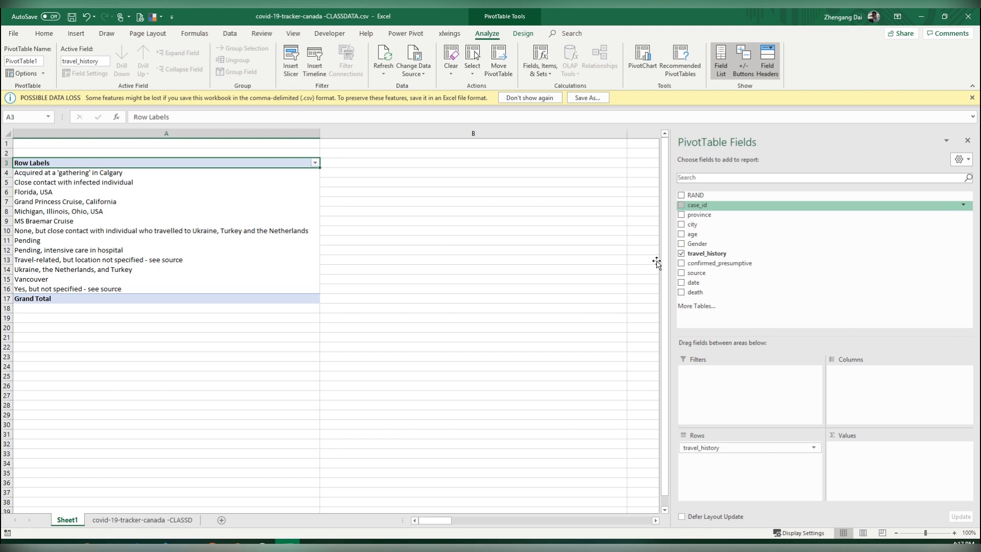
Add case_id to the PivotTable values and summarize it by Count
drag(657, 263, 869, 459)
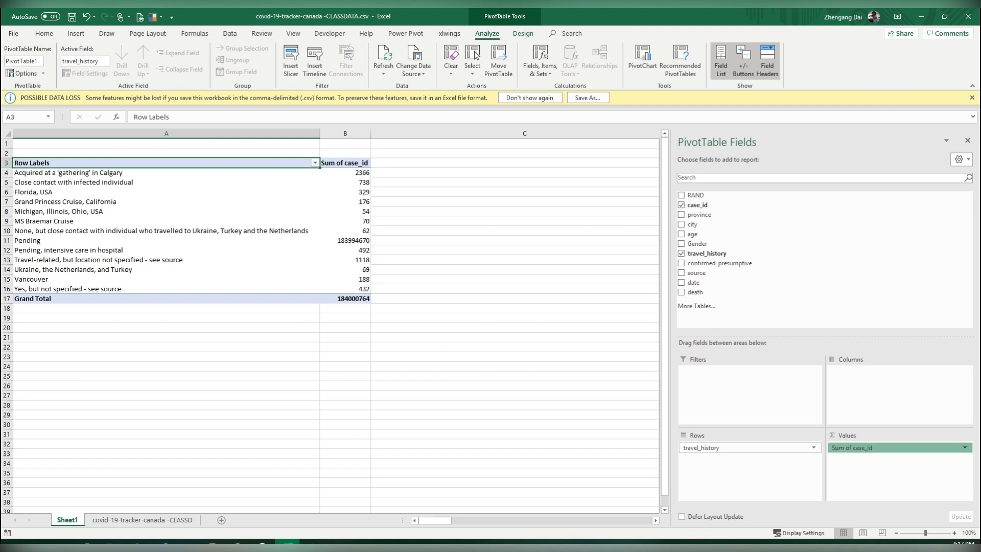
click(965, 447)
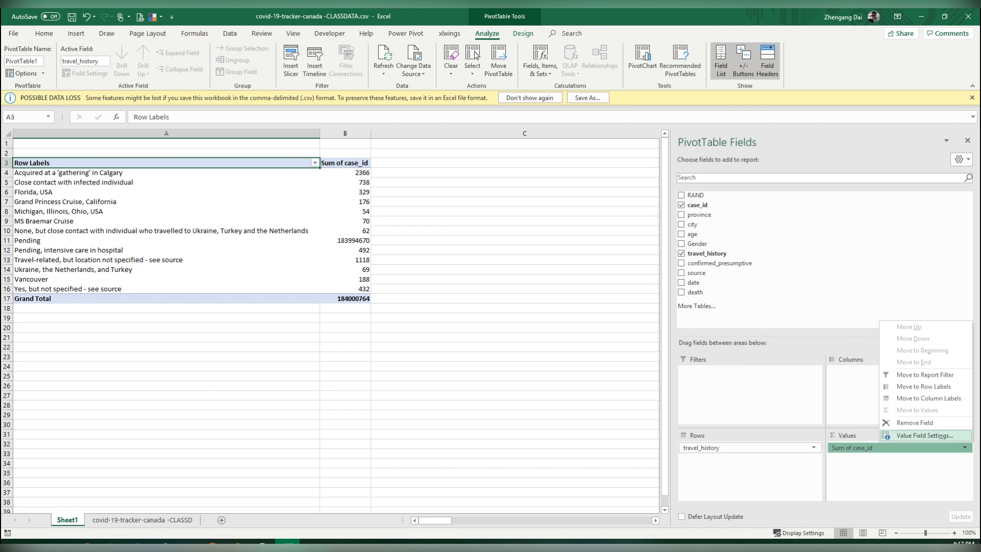
click(925, 435)
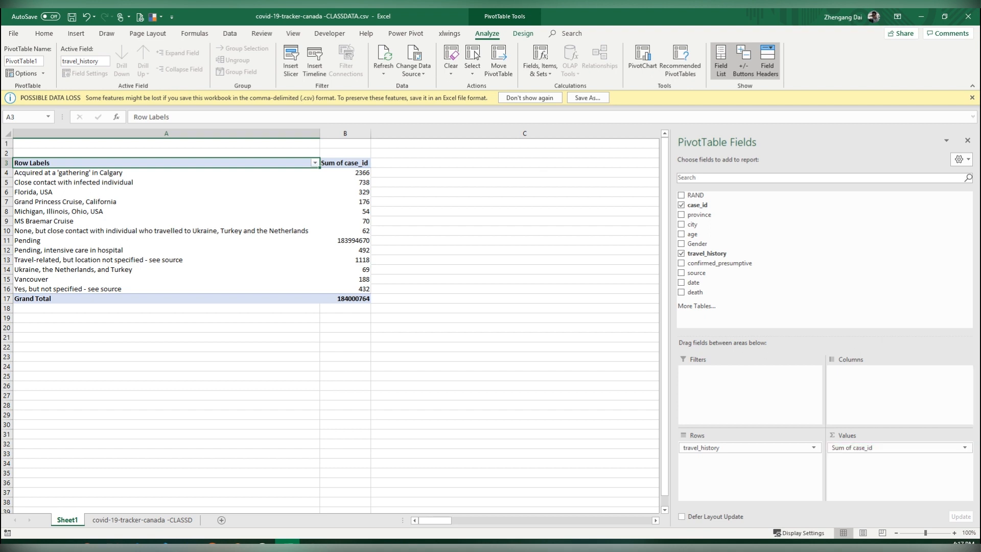
click(461, 346)
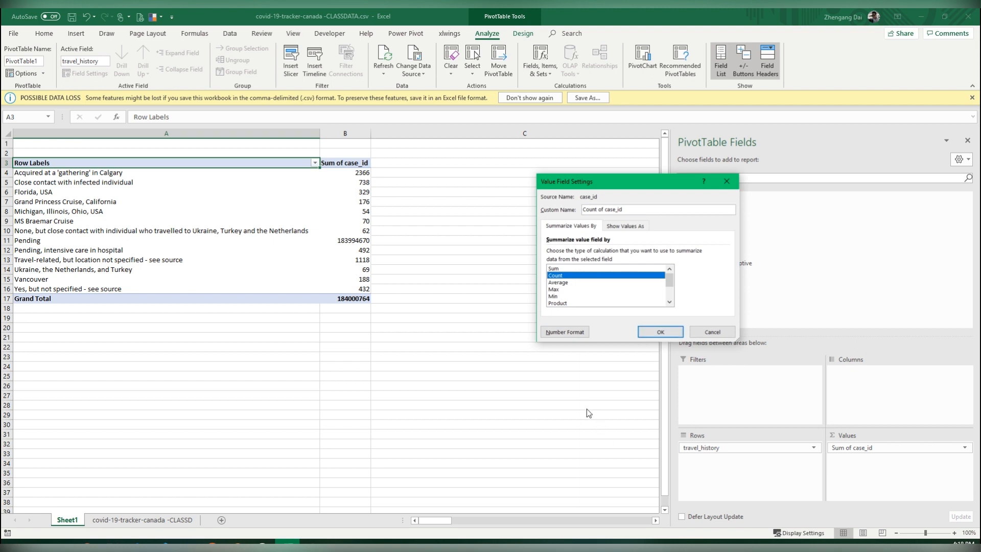
click(582, 421)
click(434, 308)
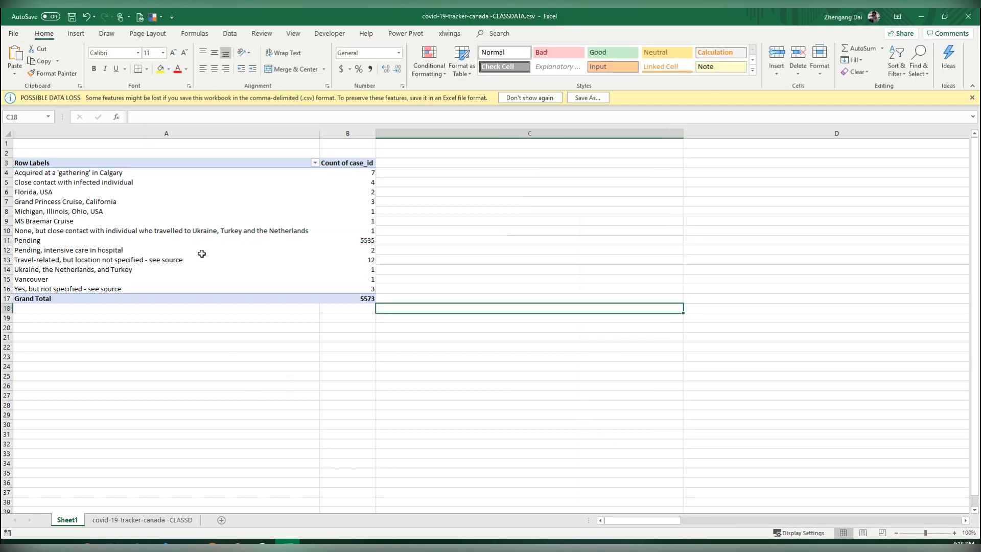
Show the PivotTable's case_id counts as % of Column Total
click(347, 202)
key(Up)
key(Up)
key(Up)
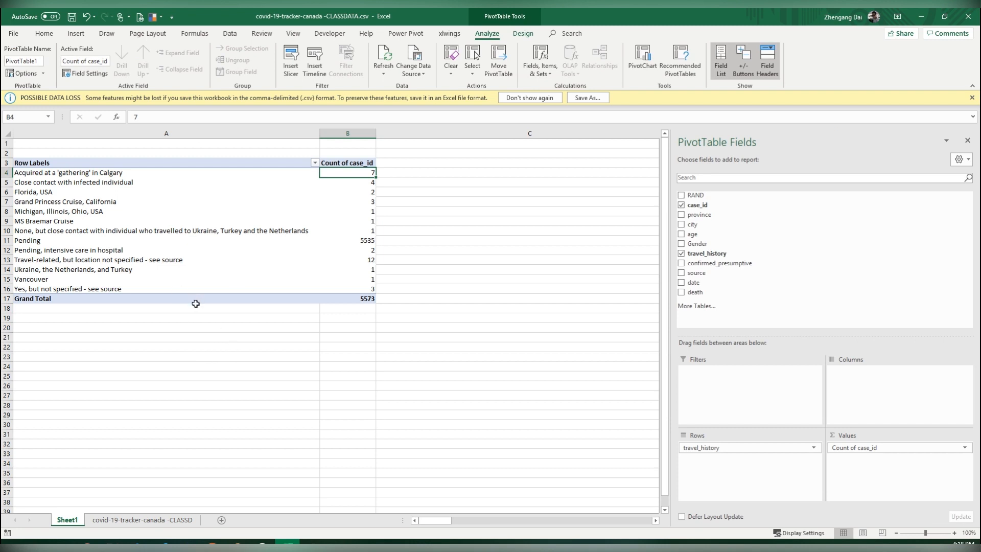
right_click(356, 208)
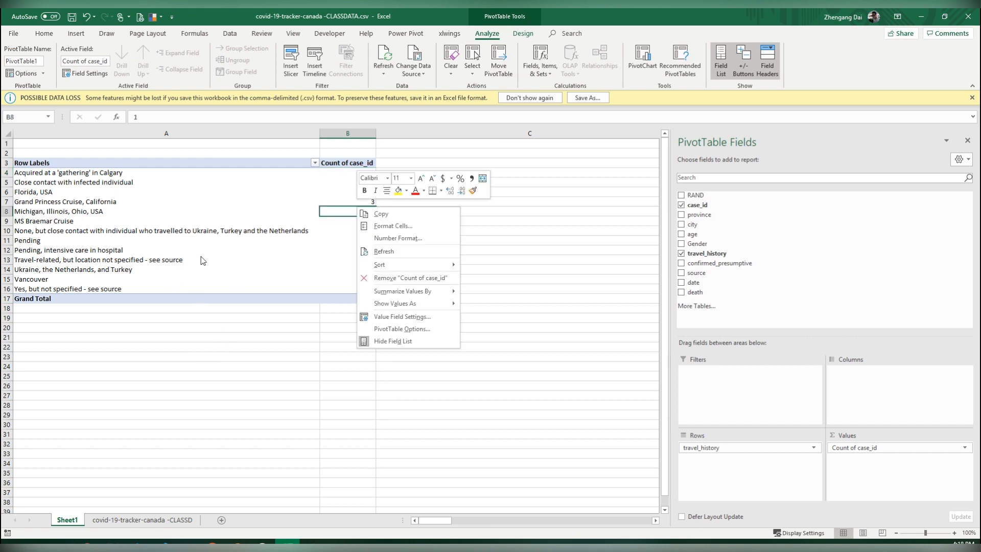
mouse_move(403, 303)
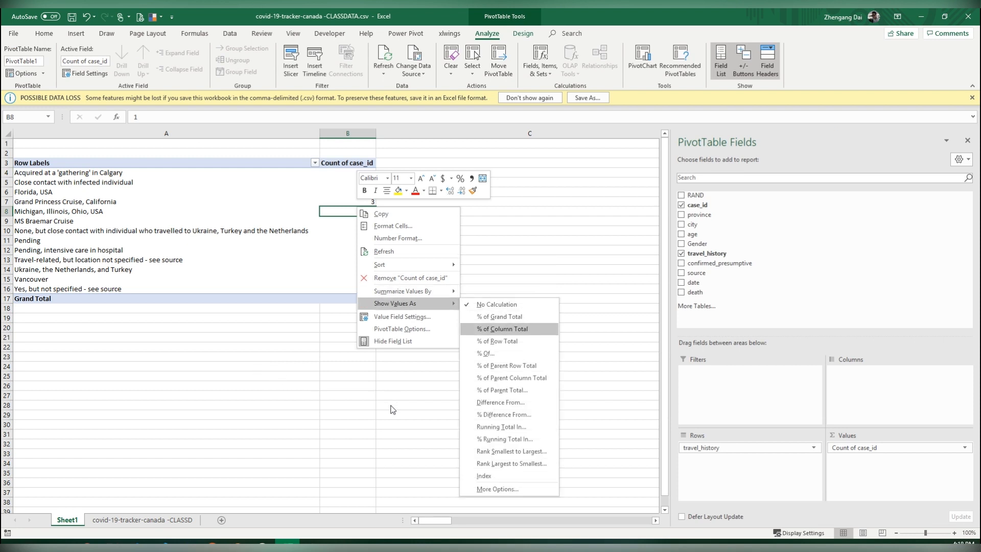
key(Return)
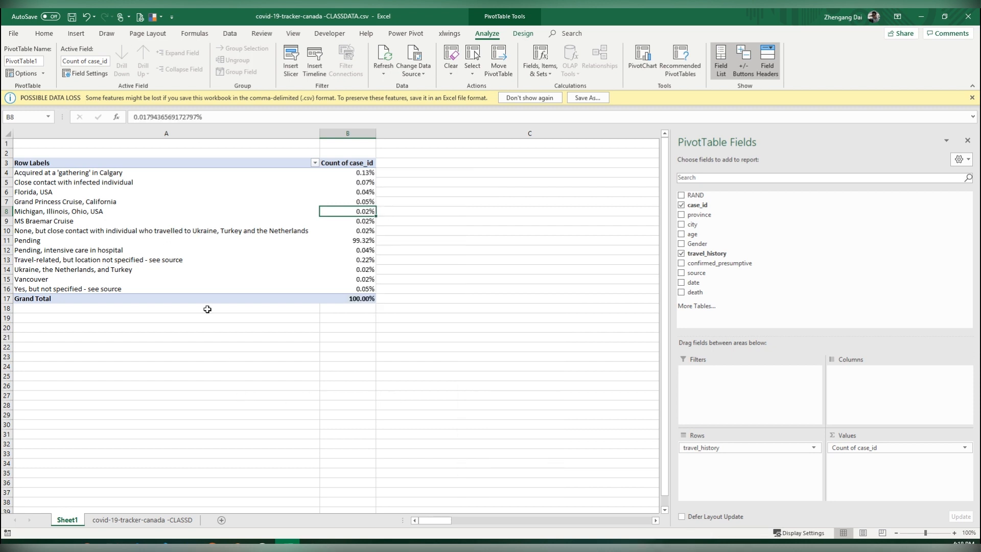
Examine the grand total and the Pending row's percentage in the PivotTable
key(ctrl+Down)
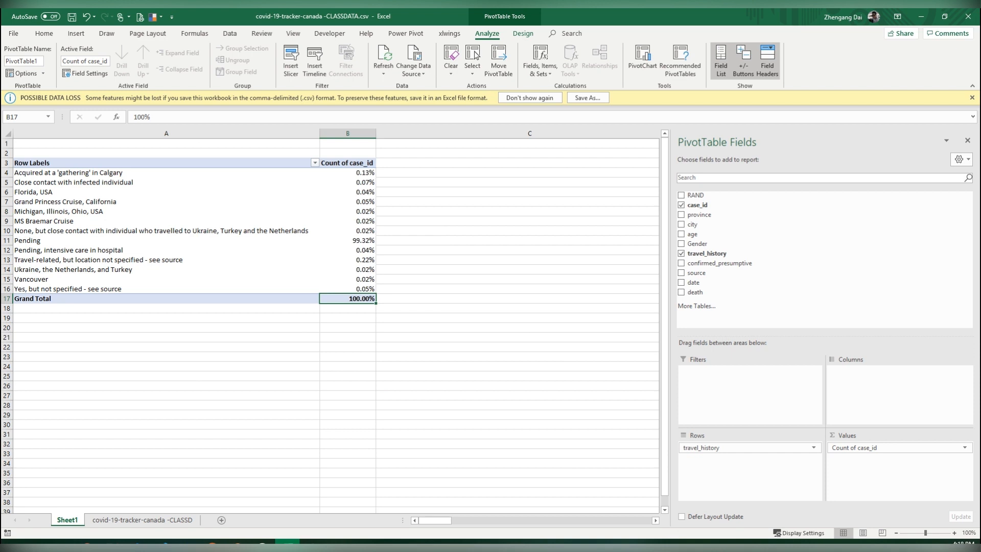
click(15, 240)
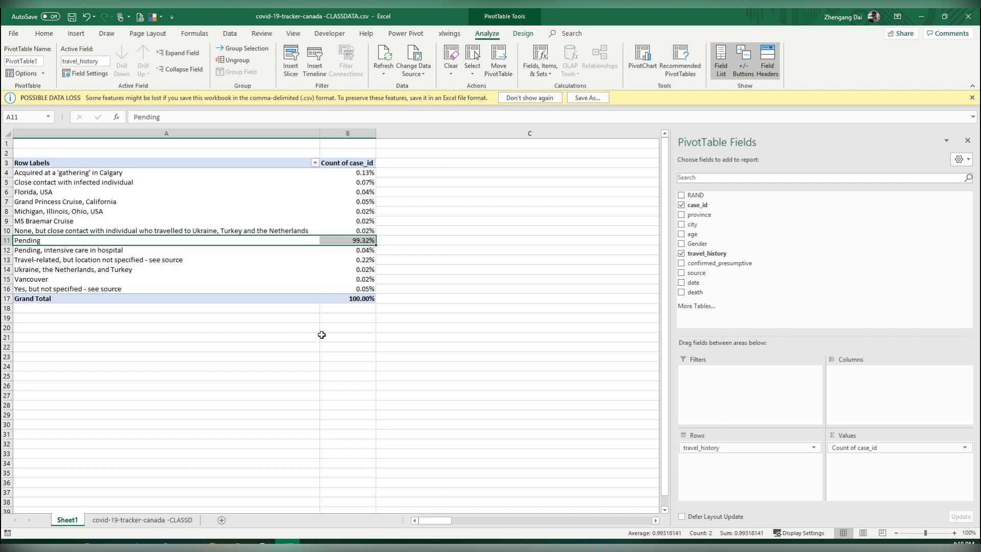
key(Right)
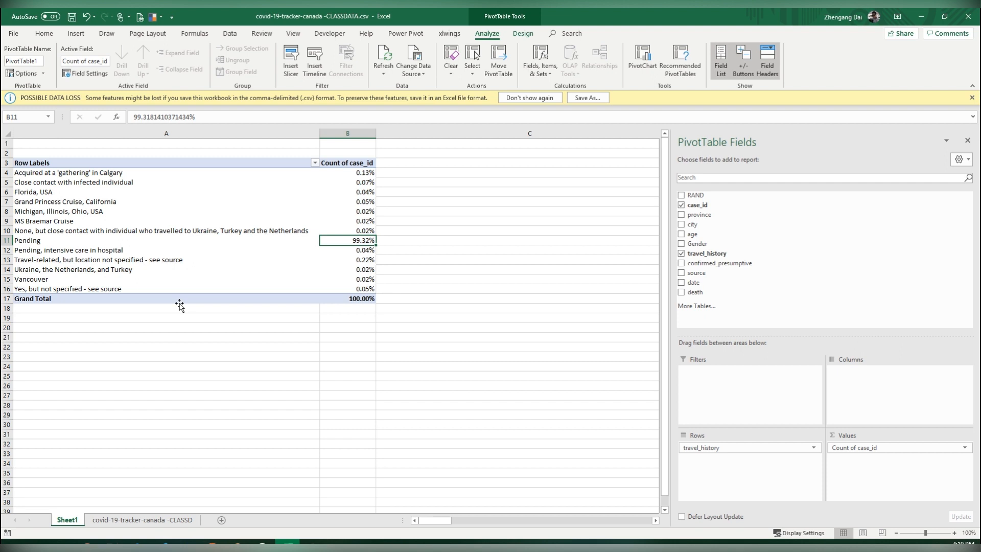
Return to the case data sheet, clear the range selection and widen the confirmed_presumptive column to fit its contents
click(142, 520)
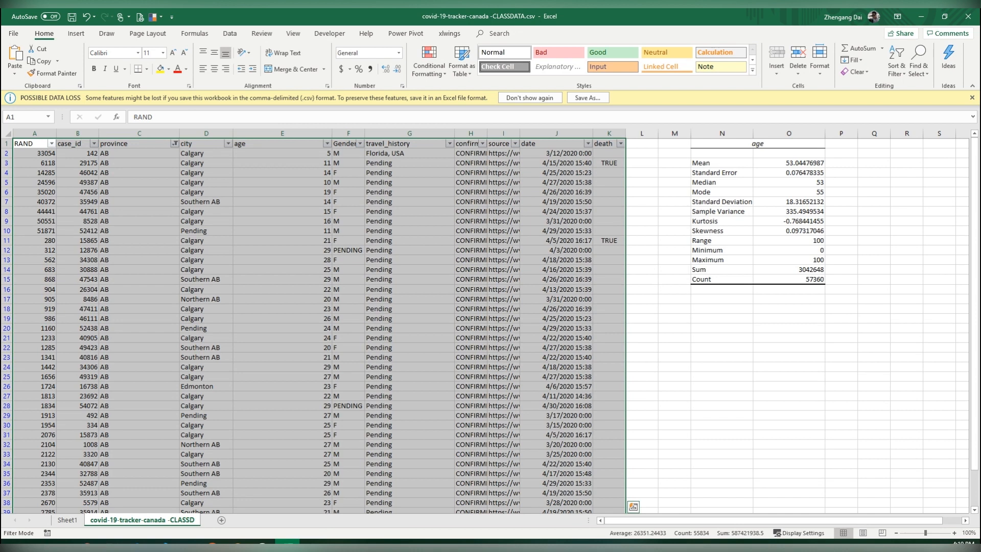
click(556, 231)
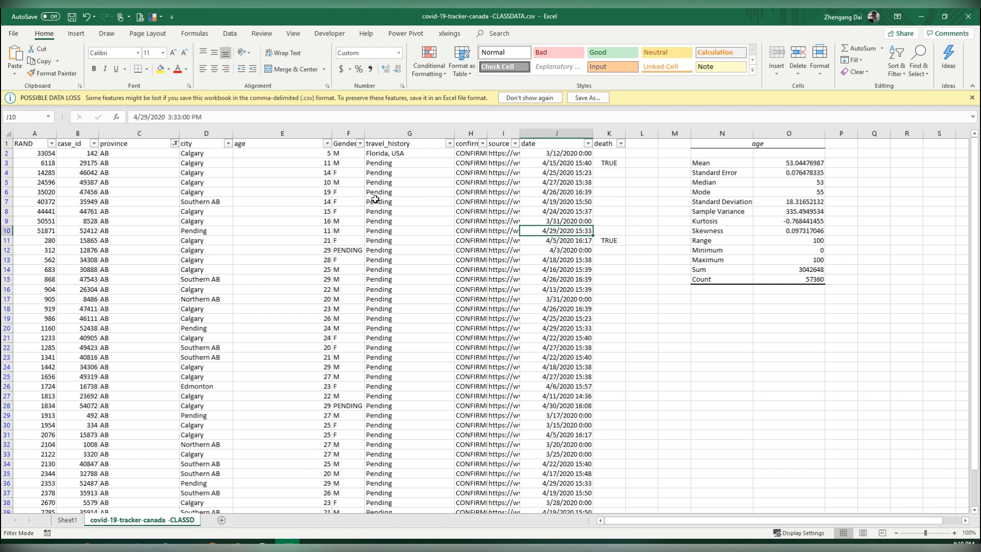
double_click(486, 133)
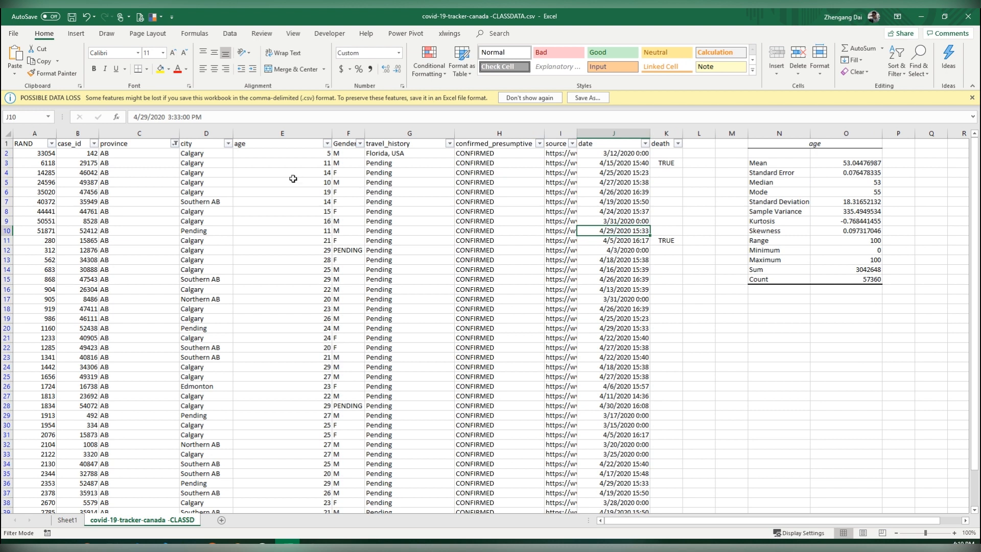
Fill the travel_history and city header cells with yellow
click(408, 144)
right_click(408, 142)
click(449, 126)
click(408, 211)
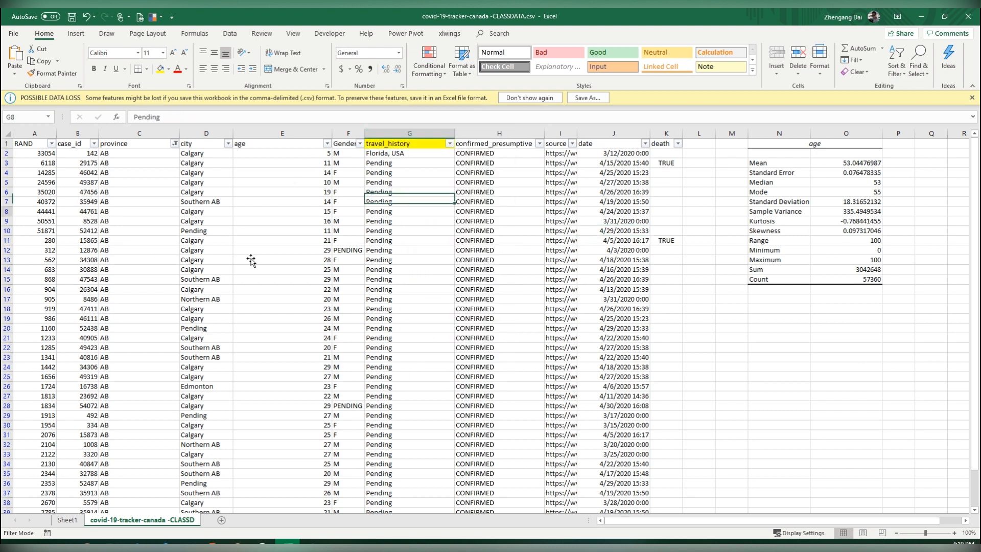
right_click(197, 143)
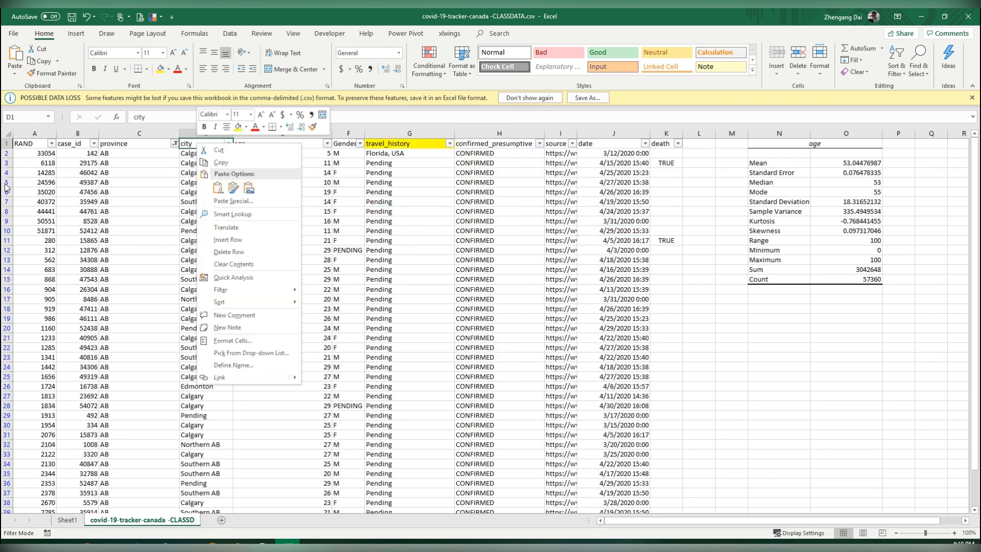
click(237, 126)
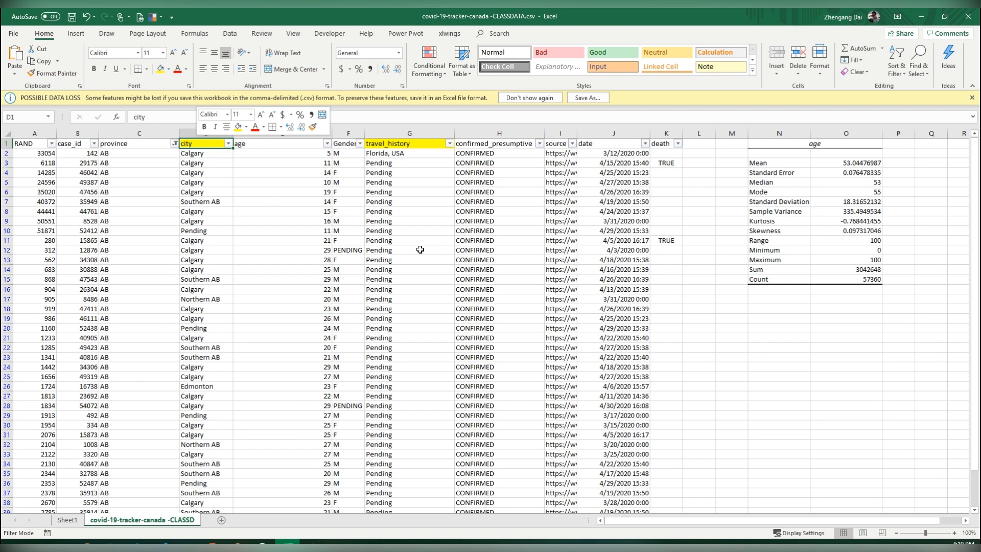
Switch to Data cleaning.pptx in PowerPoint and select the line "Which approach you will use? Why?" on slide 6
click(237, 544)
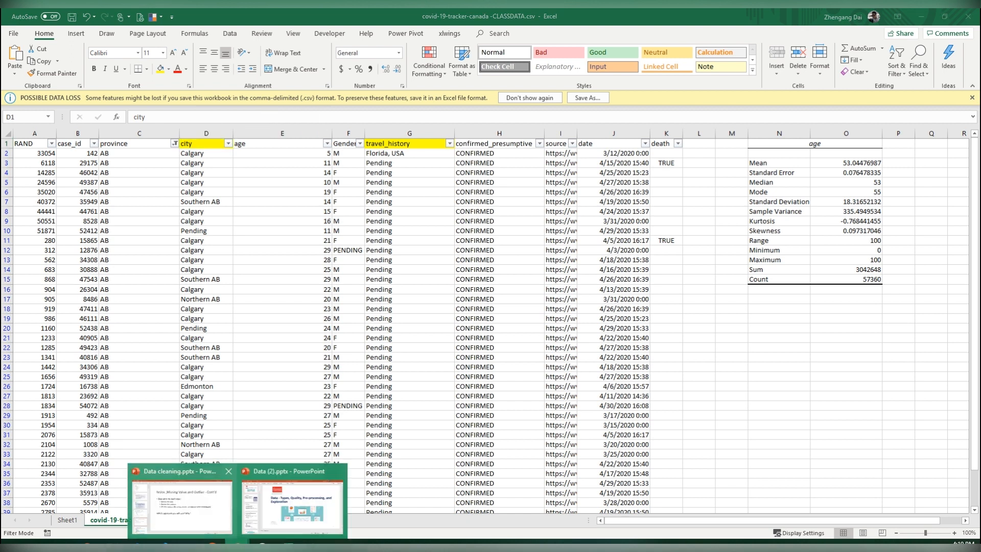
click(181, 503)
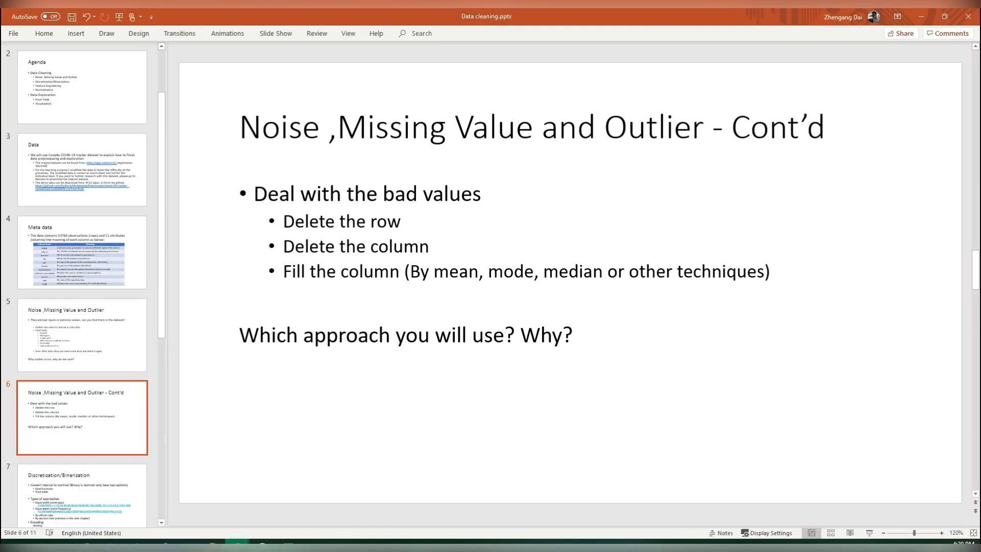
drag(239, 335, 578, 334)
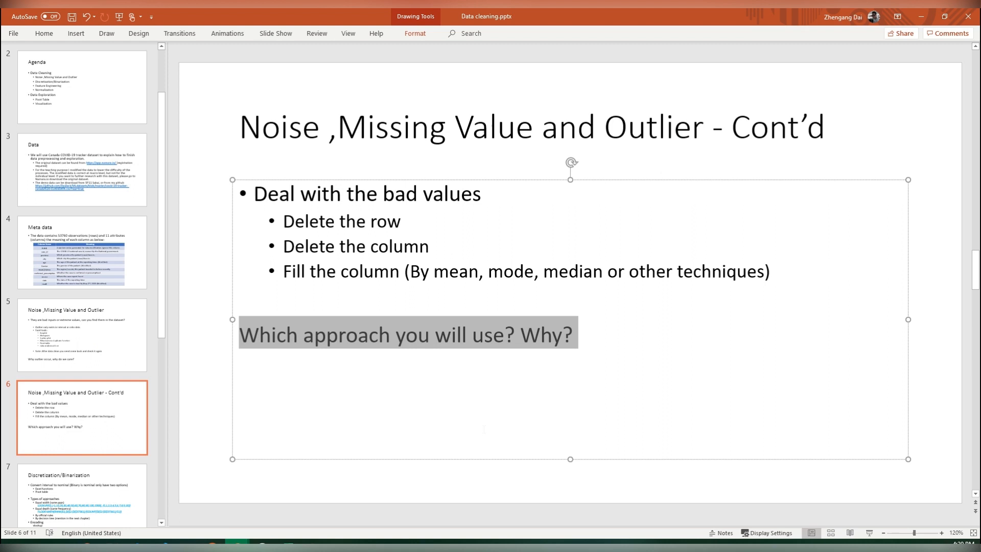
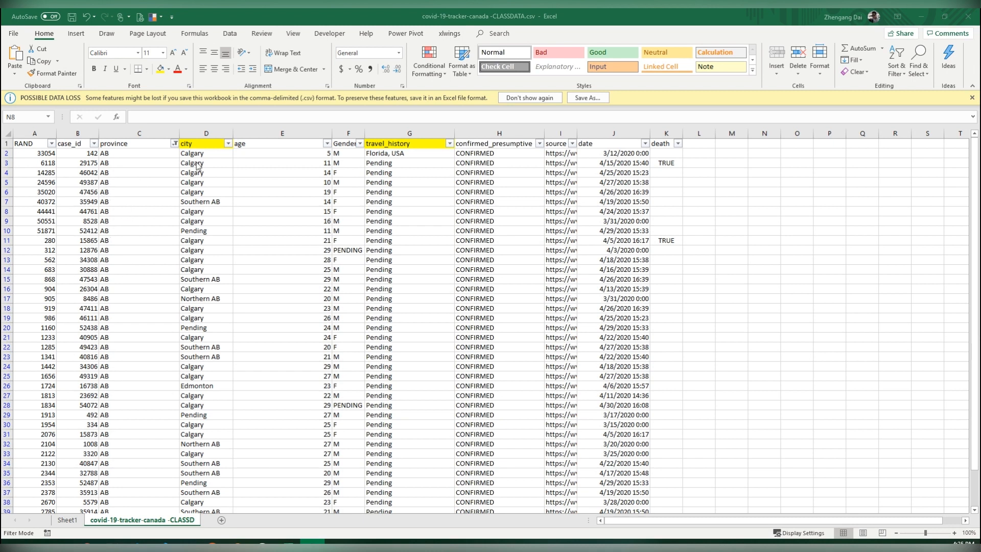
Try to insert a column before Gender in the filtered sheet of covid-19-tracker-canada -CLASSDATA.csv
right_click(352, 134)
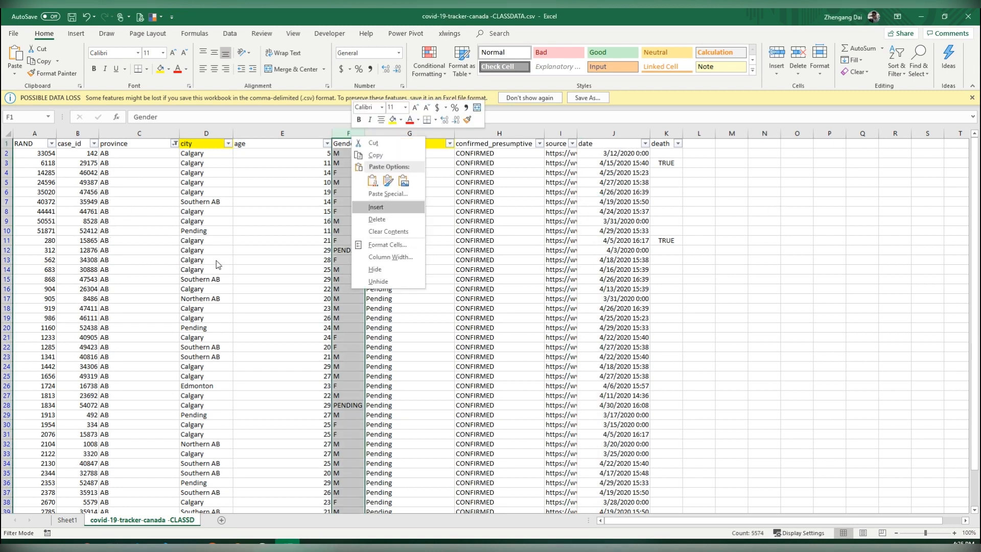
click(377, 207)
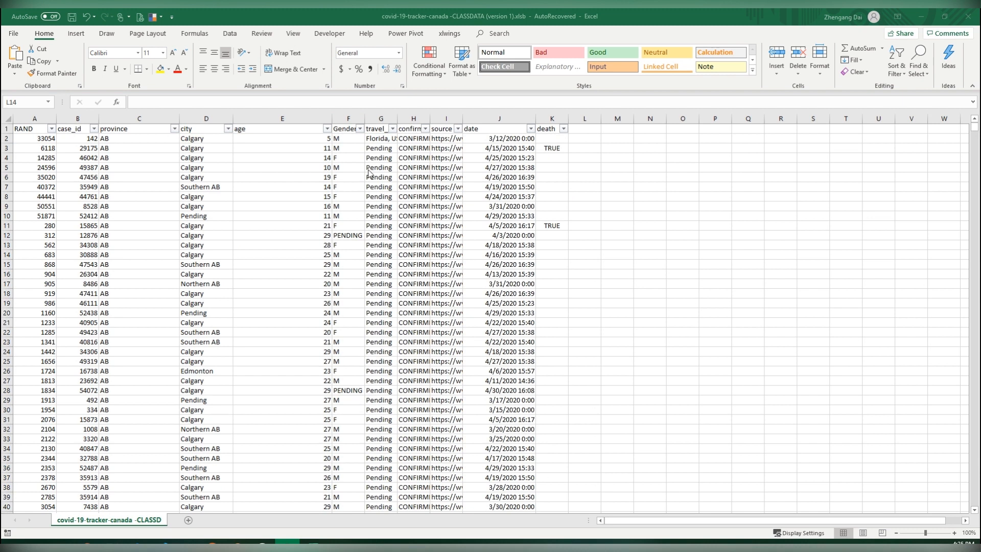
Insert a column before Gender in the auto-recovered CLASSDATA (version 1) workbook and title it ageGroup
right_click(349, 119)
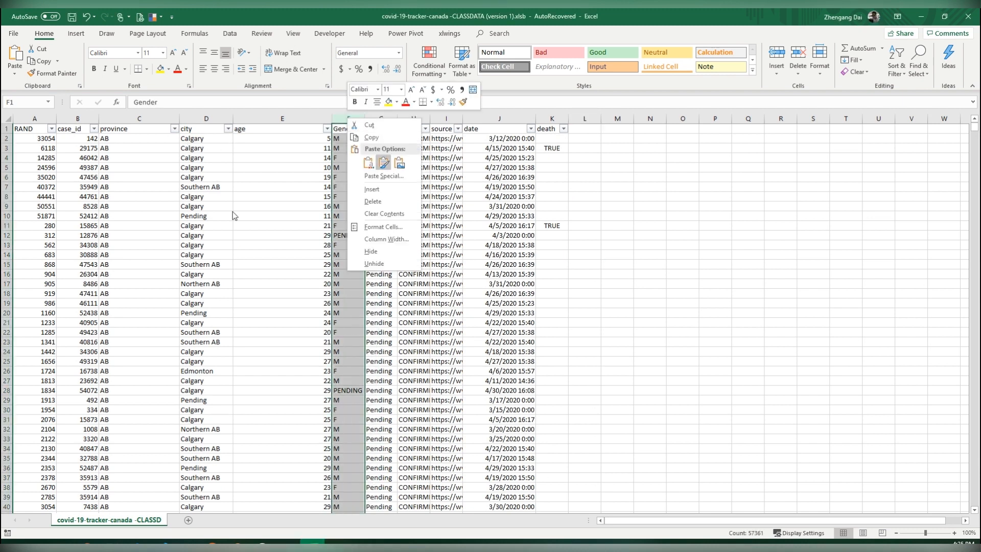
click(368, 189)
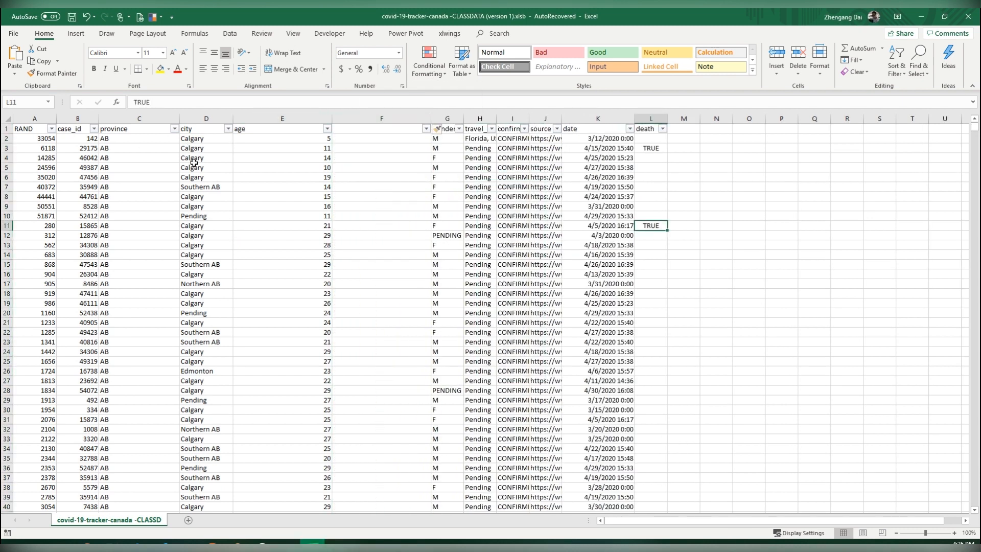
text(a)
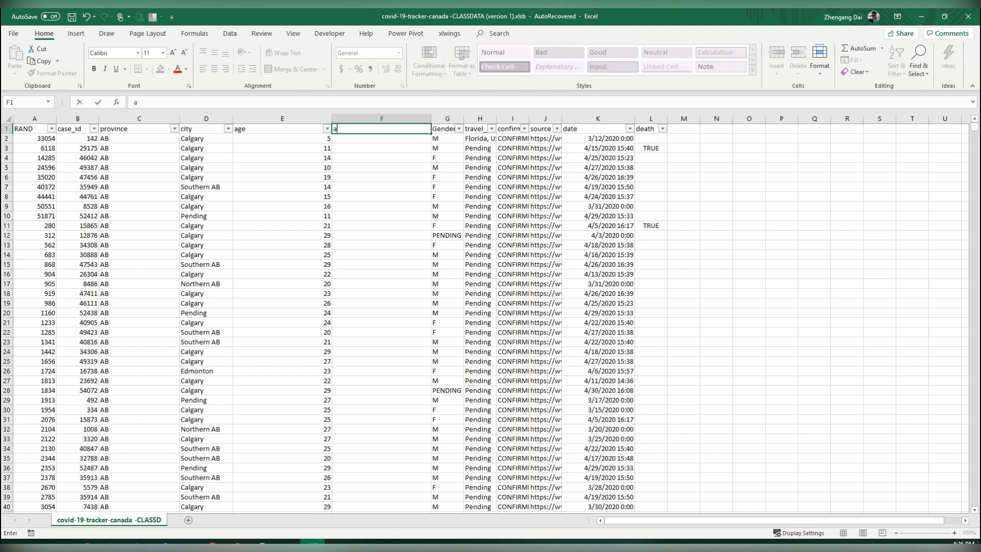
text(geGroup)
key(Return)
Enter the lookup table headers bins in cell O1 and groups in cell P1
click(814, 217)
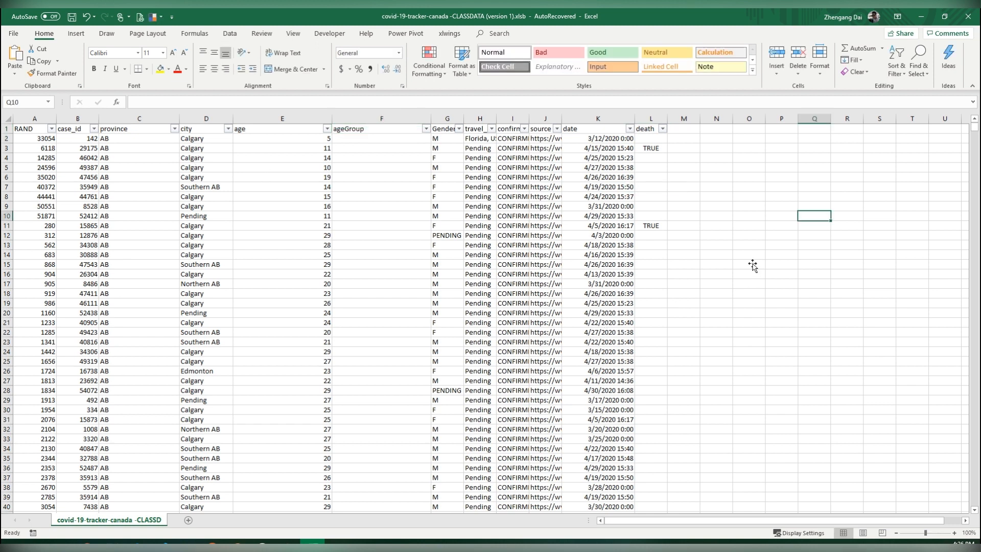
key(ctrl+Up)
key(Left)
key(Left)
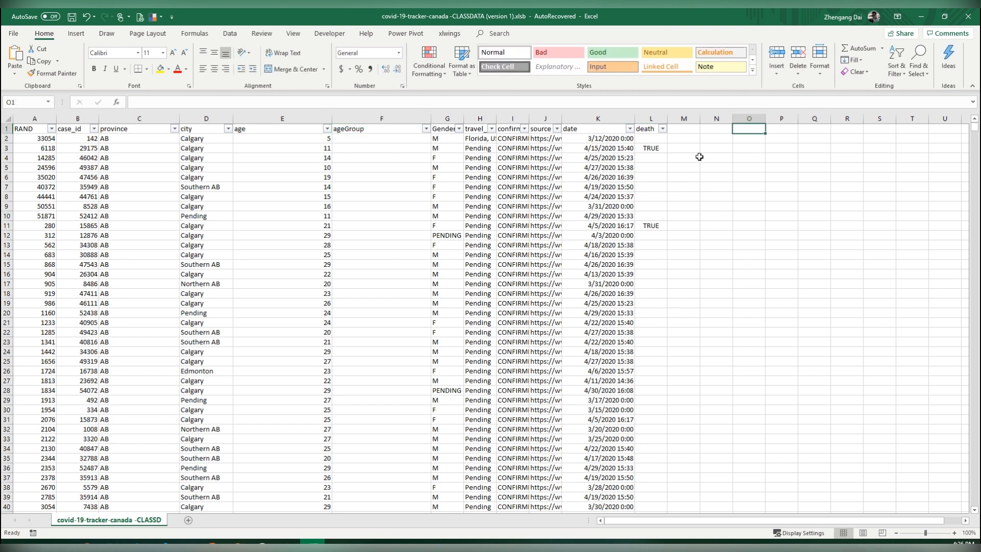
text(bins)
key(Tab)
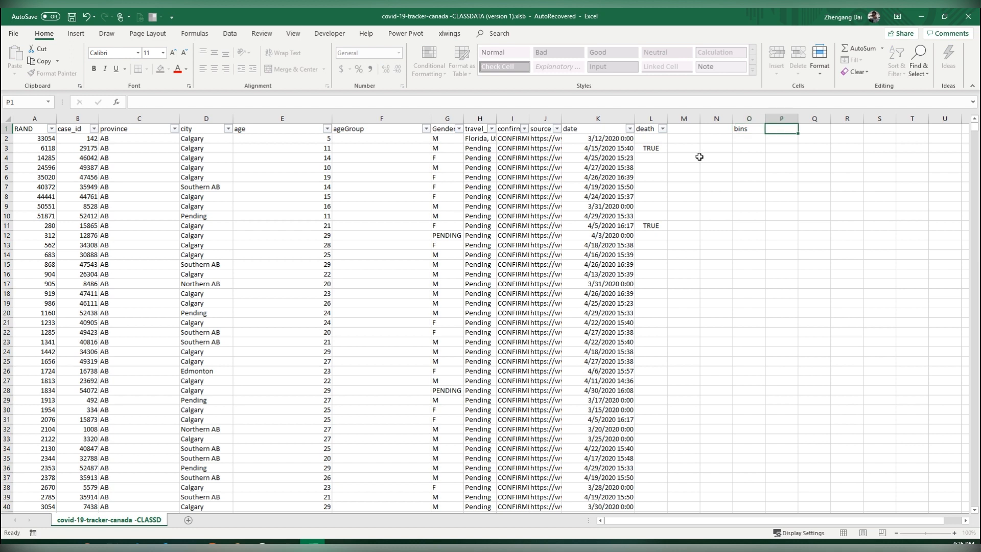
key(Down)
key(Left)
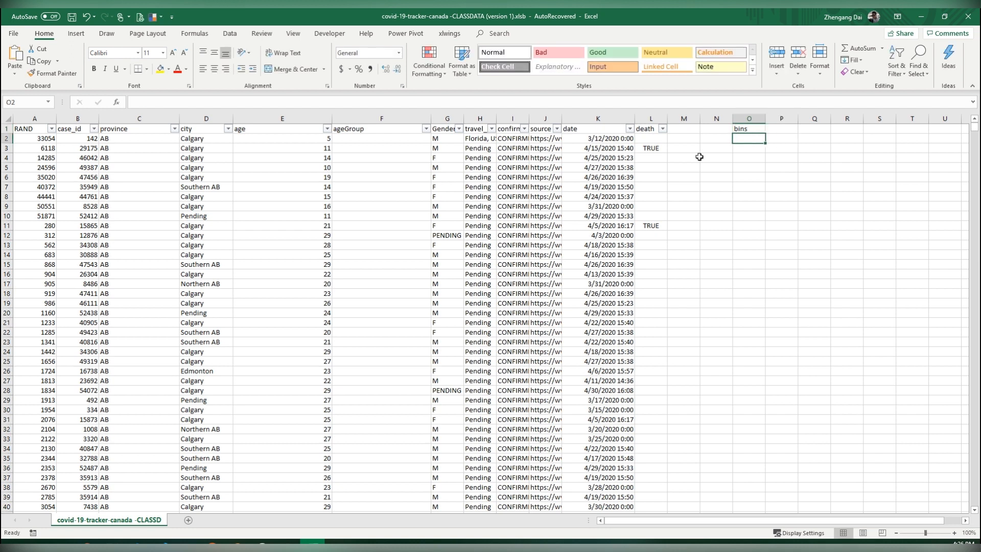
key(Right)
key(Up)
text(groupd)
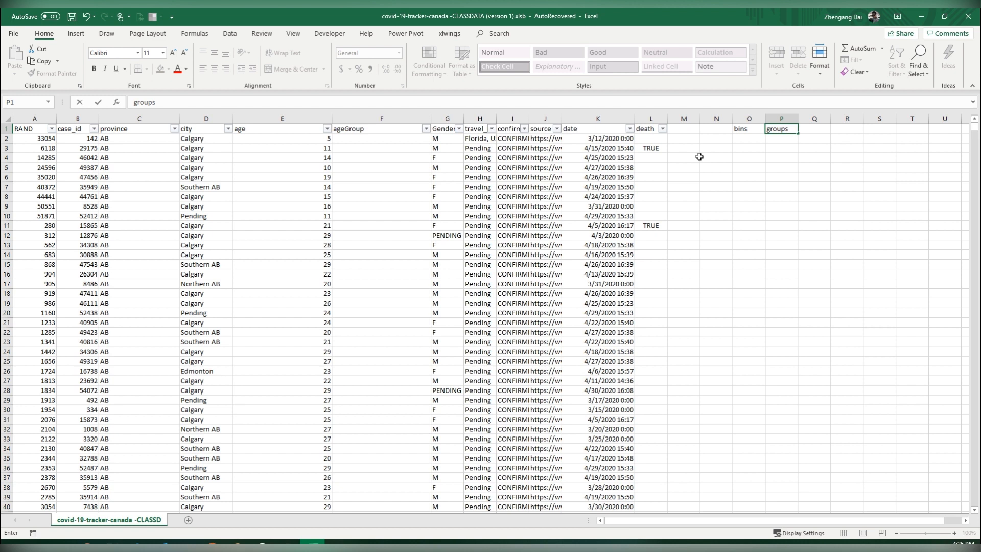
key(Return)
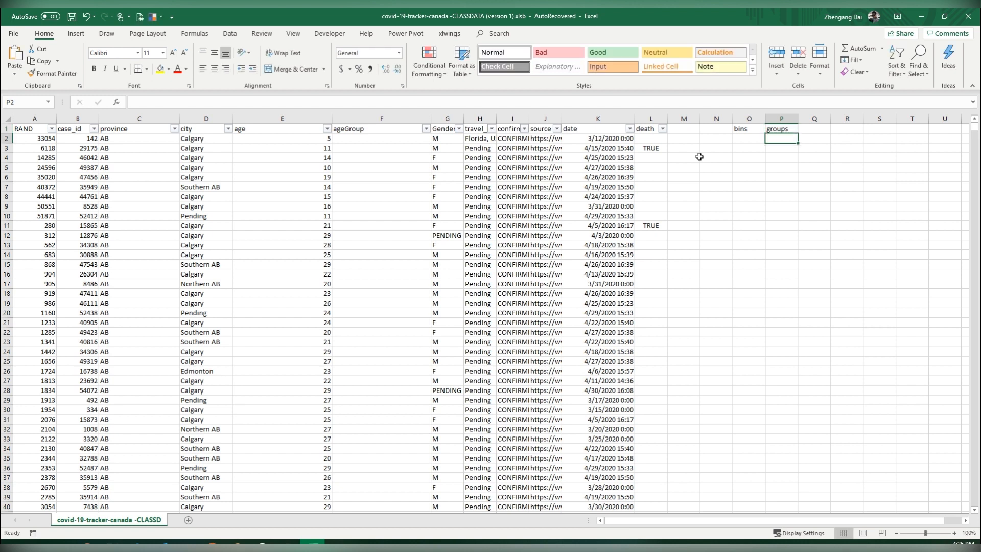
Enter the age group labels 0-20, 20-40 and 40-60 in cells P2 to P4
text(10-)
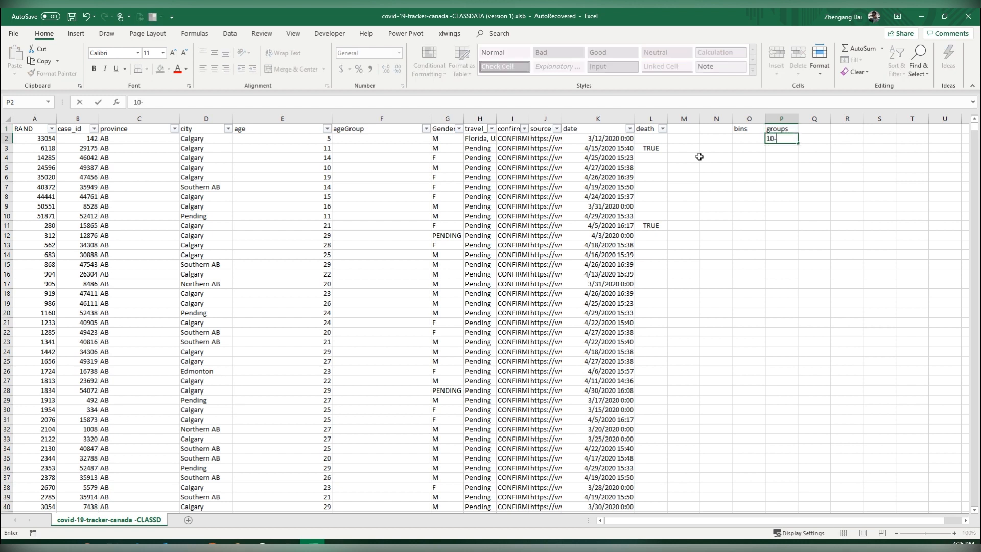
key(BackSpace)
key(BackSpace)
key(BackSpace)
text(0-20)
key(Return)
text(2)
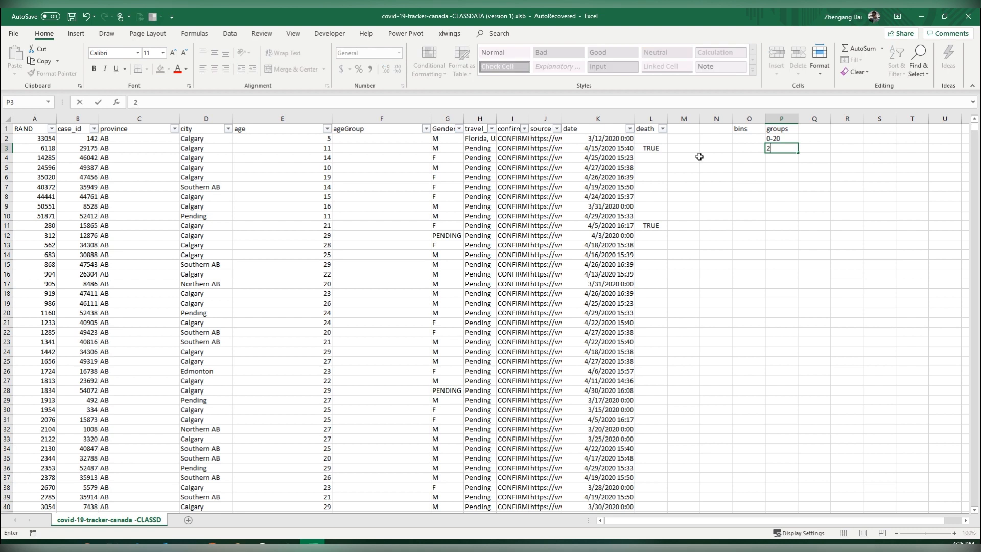
text(0-40)
key(Return)
text(40-60)
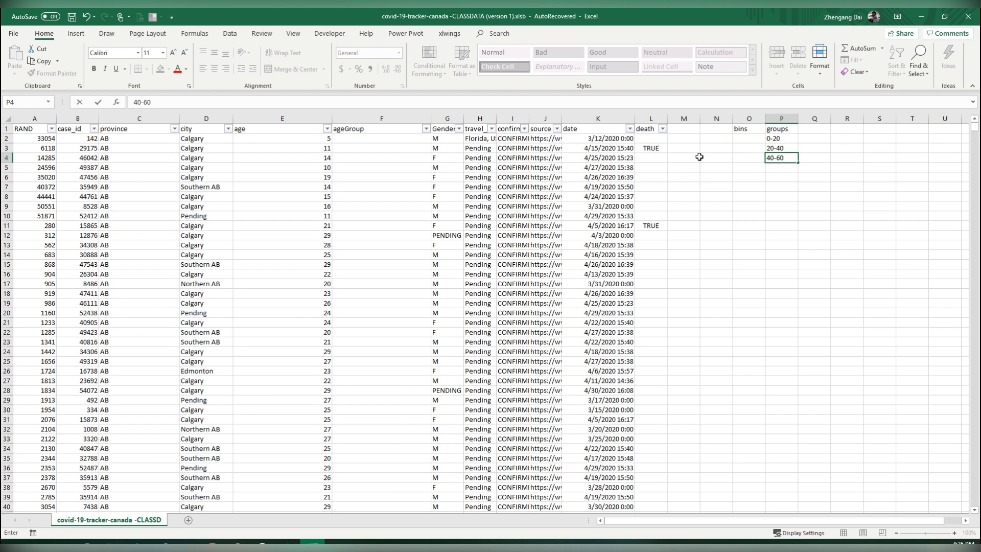
key(Return)
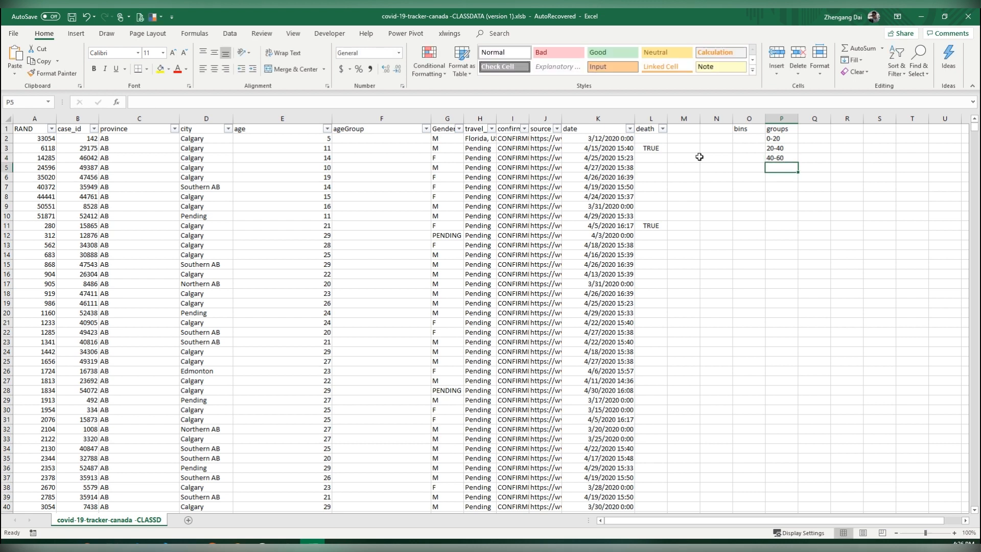
Enter the age group labels 60-80, 80-100 and >100 in cells P5 to P7
text(60-80)
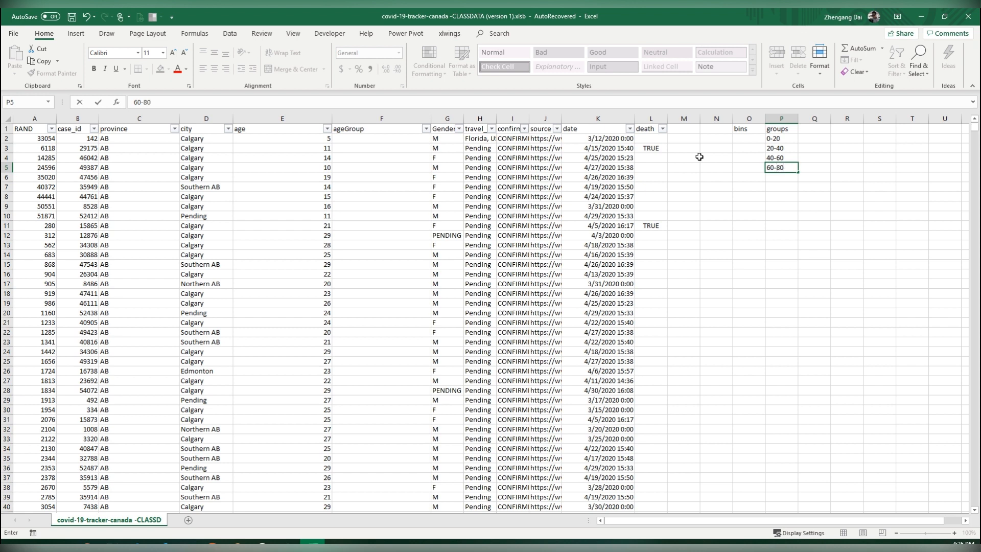
key(Return)
text(80-10)
key(Return)
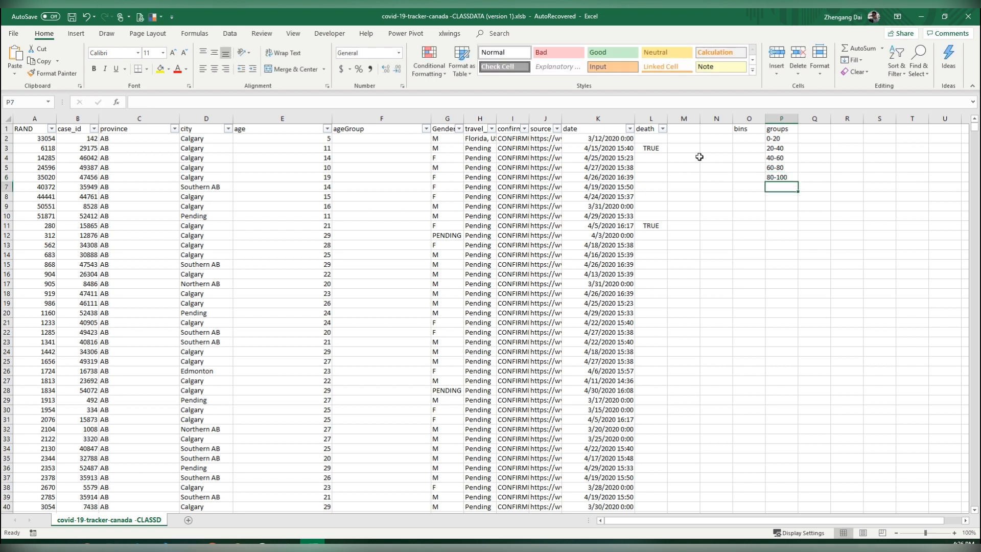
text(100)
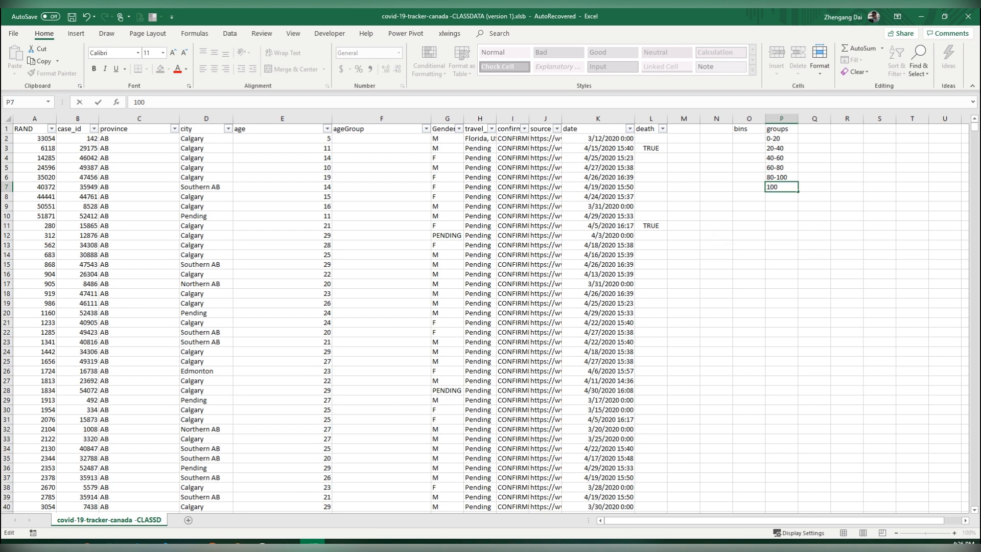
key(Left)
text(>)
key(Return)
Correct the first two group labels in P2 and P3 to 0-19 and 20-39
key(Right)
key(Left)
key(Up)
key(Up)
key(Up)
key(Up)
key(Up)
key(Up)
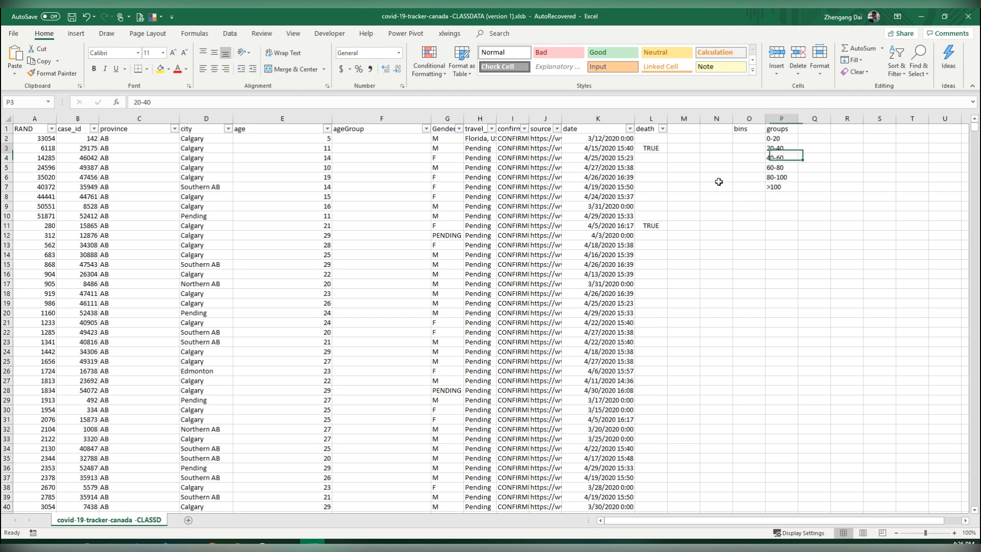
key(F2)
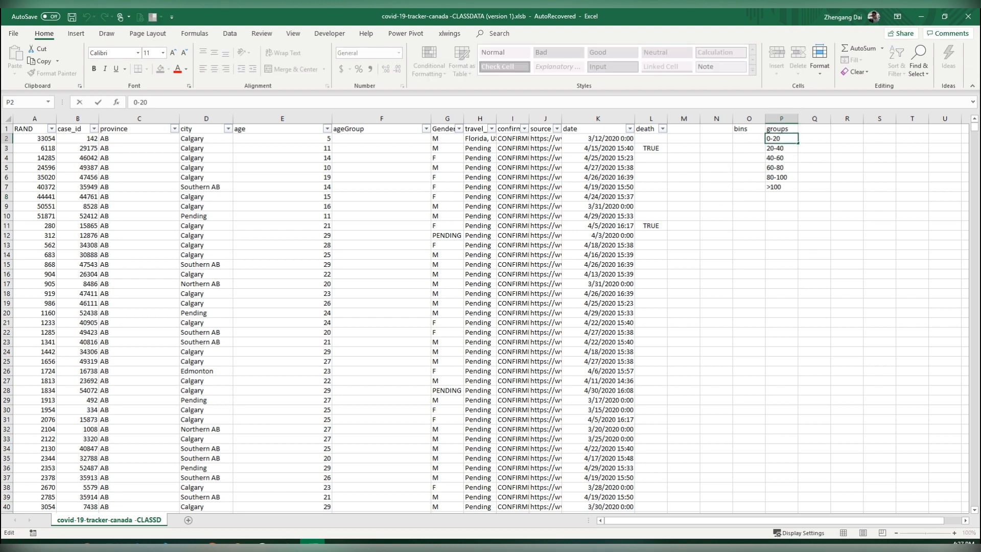
key(BackSpace)
key(BackSpace)
text(19)
key(Return)
key(F2)
key(BackSpace)
key(BackSpace)
text(39)
key(Return)
Correct the group labels in P4 to P6 to 40-59, 60-79 and 80-99
key(F2)
key(BackSpace)
key(BackSpace)
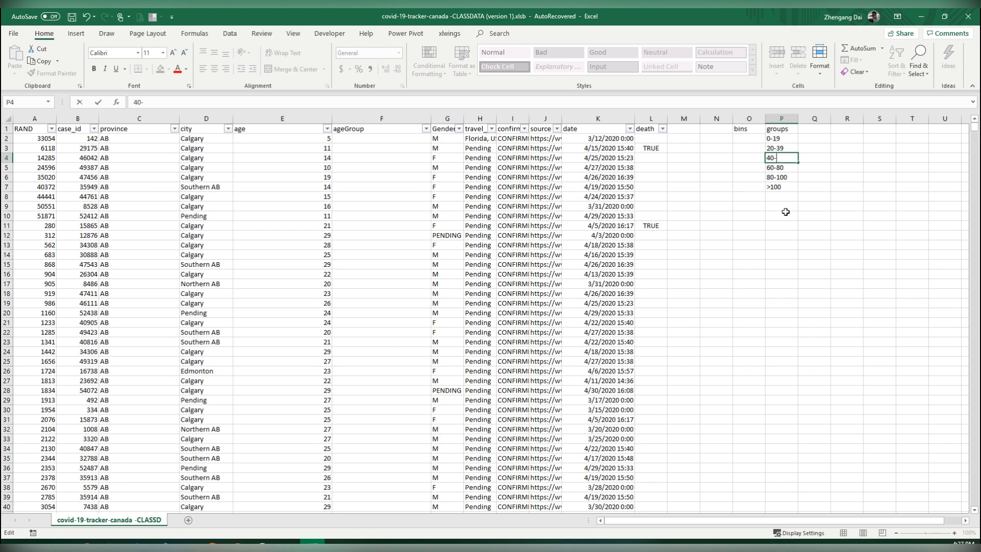
text(59)
key(Return)
key(F2)
key(BackSpace)
key(BackSpace)
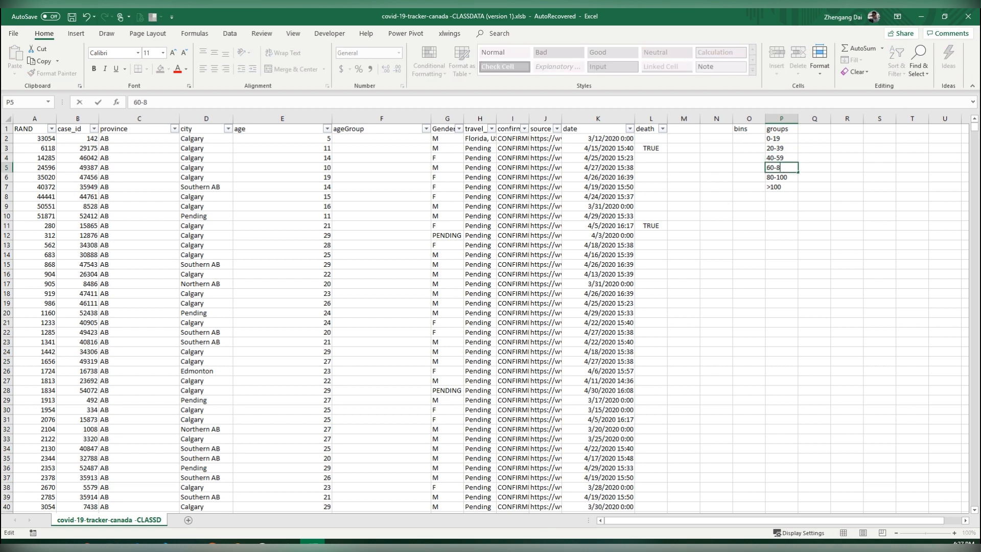
text(79)
key(Return)
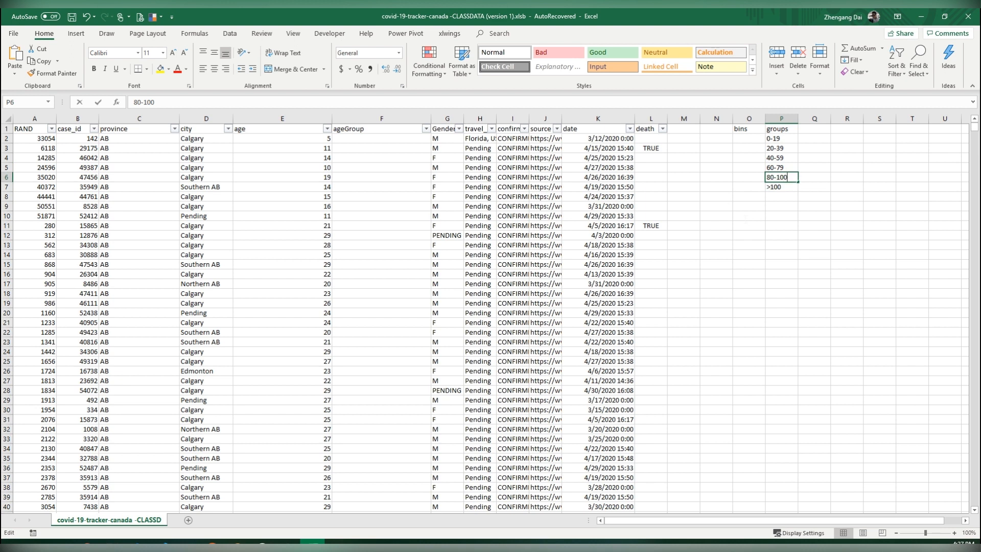
key(F2)
key(BackSpace)
key(BackSpace)
text(99)
click(748, 235)
Enter the lower bounds 0, 20 and 40 in the bins column, cells O2 to O4
click(748, 139)
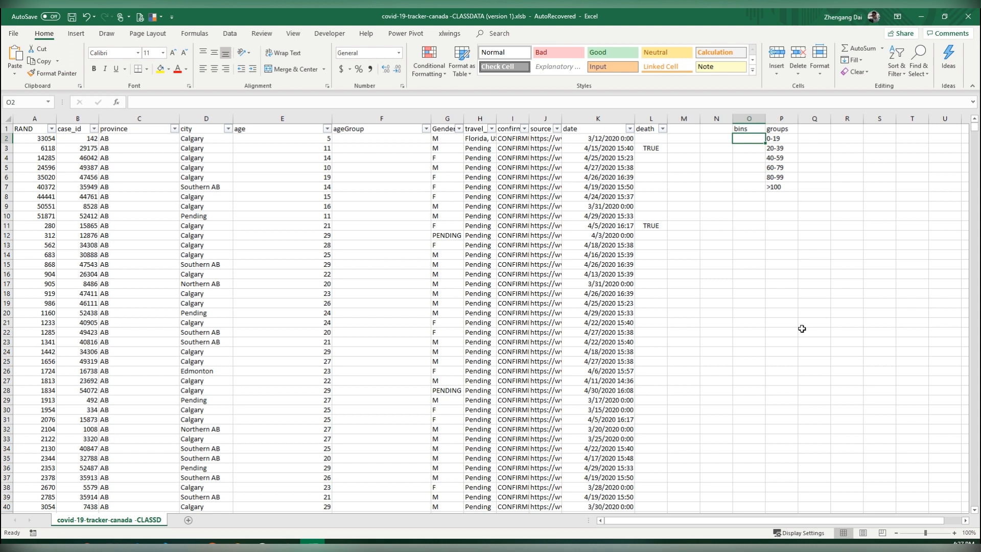
text(0)
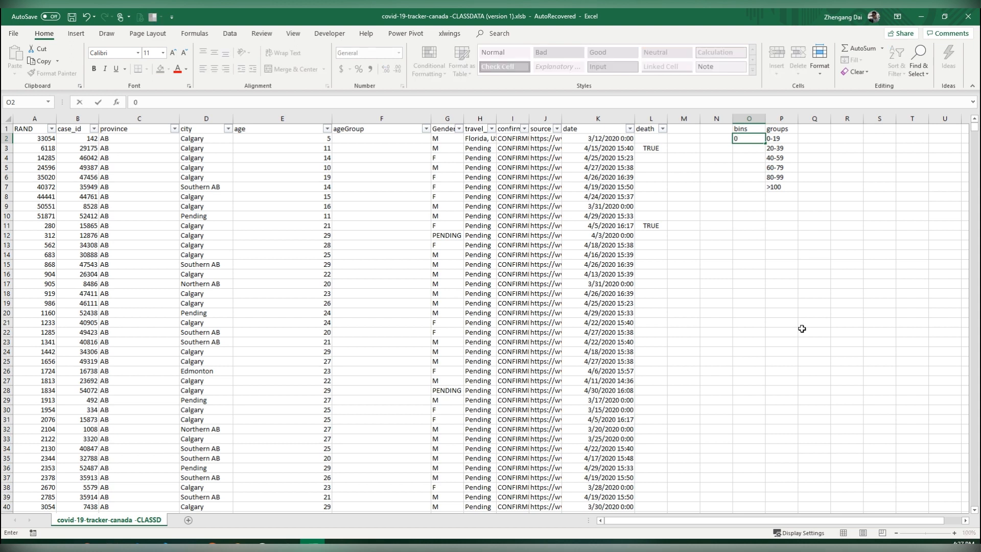
key(Return)
key(Return)
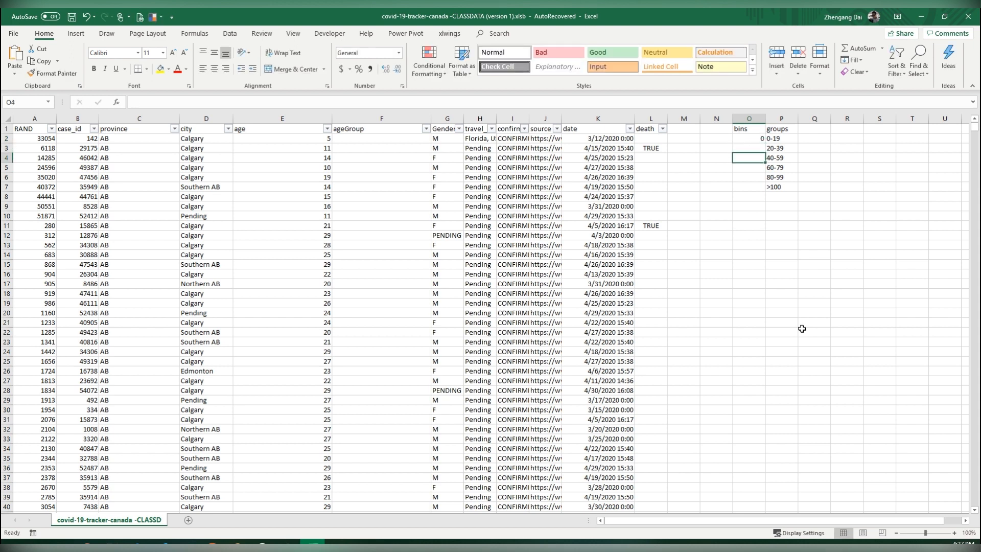
key(Up)
text(20)
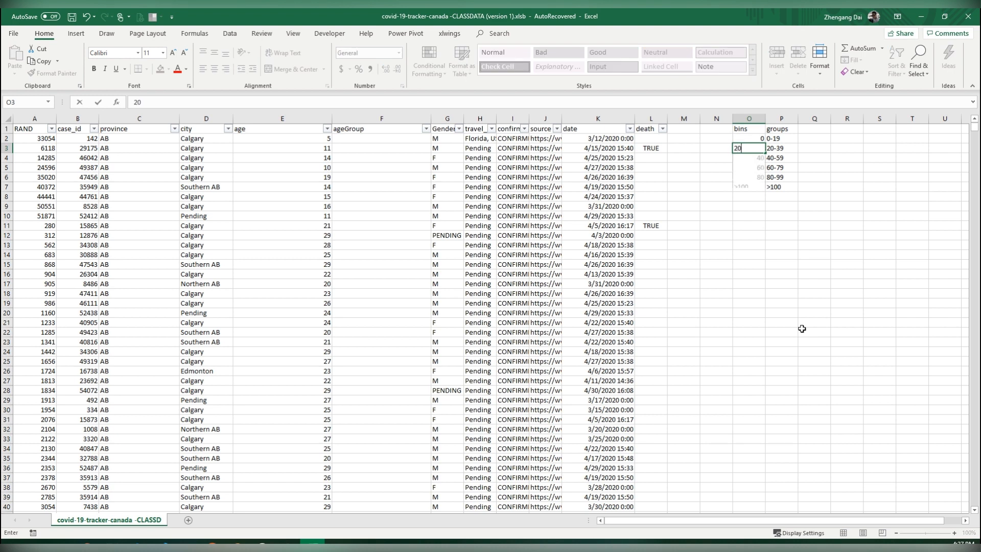
key(Return)
text(40)
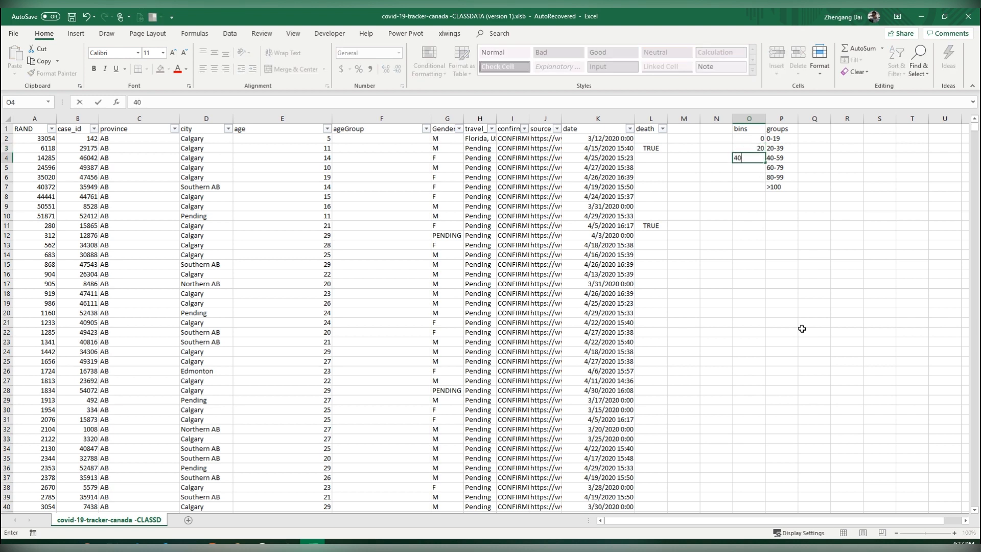
key(Return)
Enter the lower bounds 60, 80 and 100 in the bins column, cells O5 to O7
text(60)
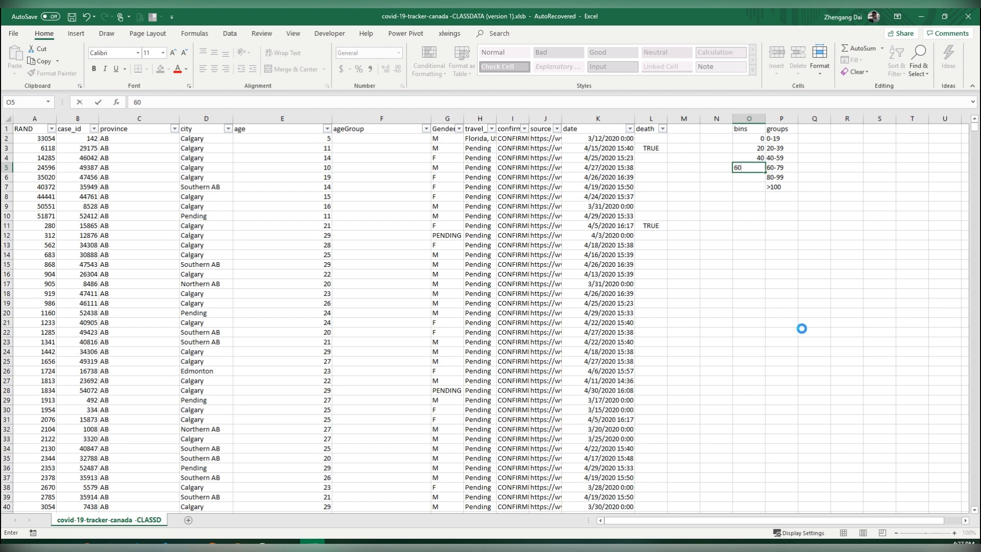
key(Return)
text(80)
key(Return)
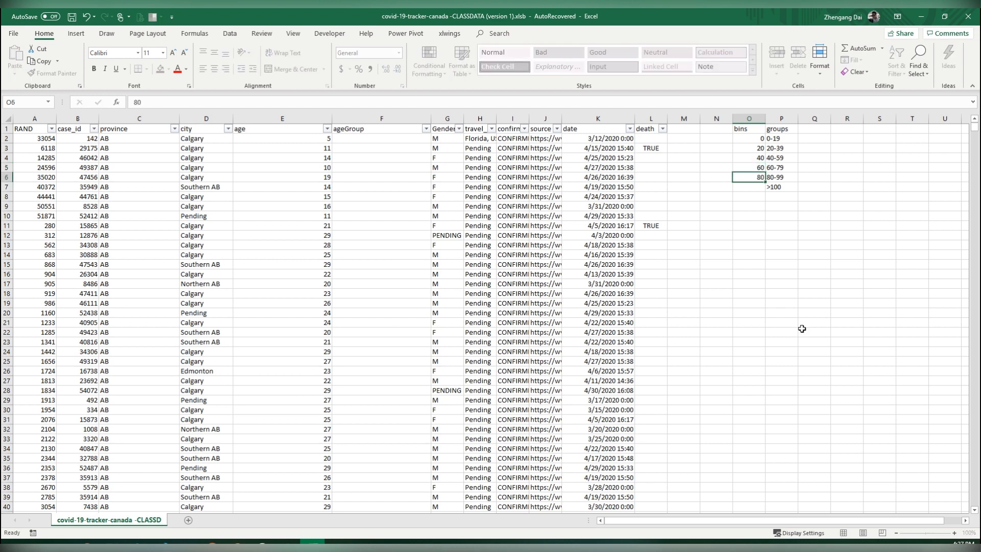
text(100)
key(Return)
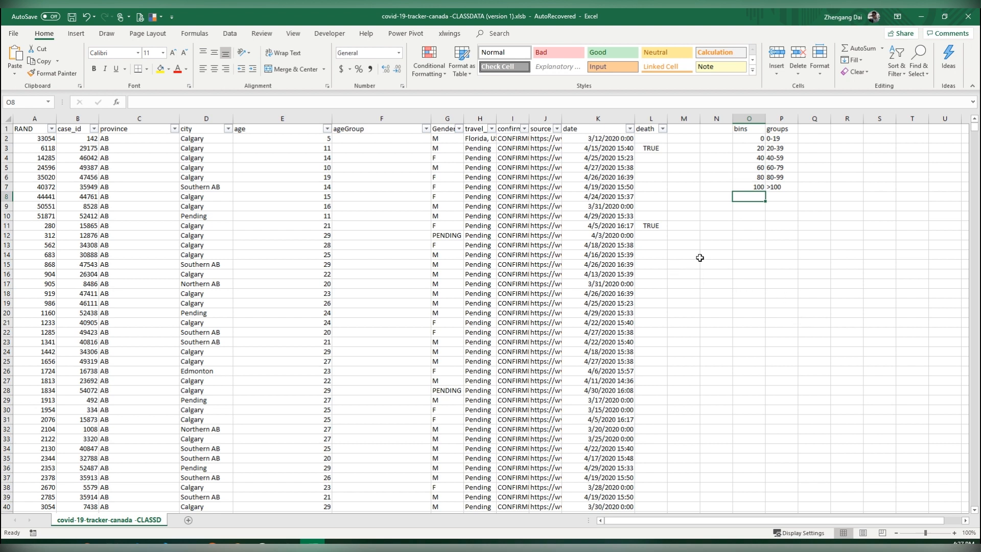
Start a VLOOKUP formula in ageGroup cell F2 with the age in E2 as the lookup value
click(372, 139)
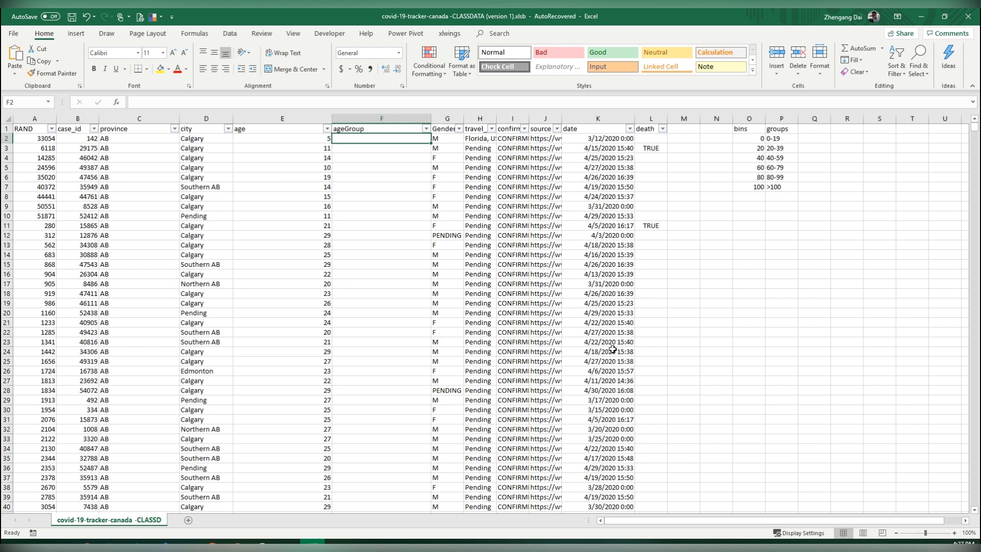
text(=v)
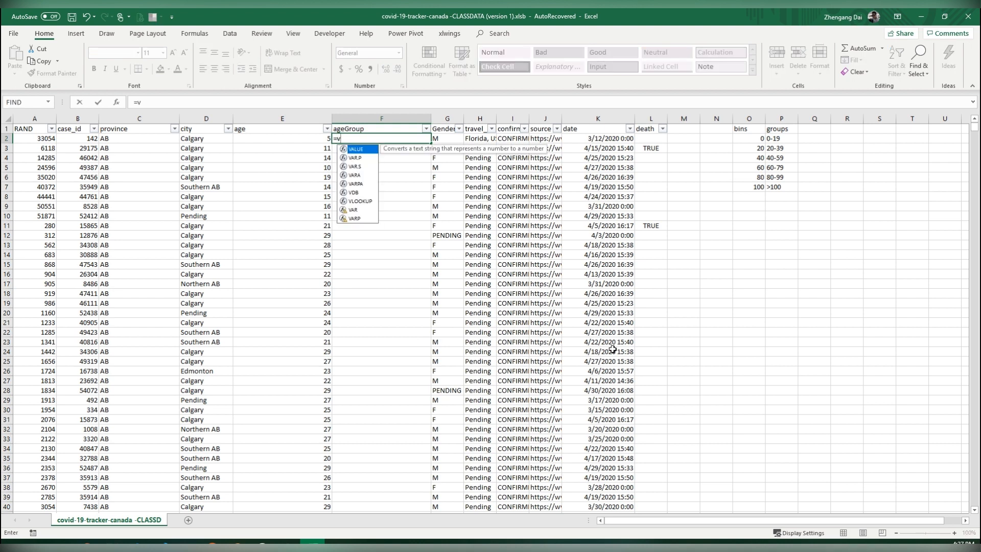
key(Down)
key(Down)
key(Down)
key(Down)
key(Down)
key(Down)
key(Tab)
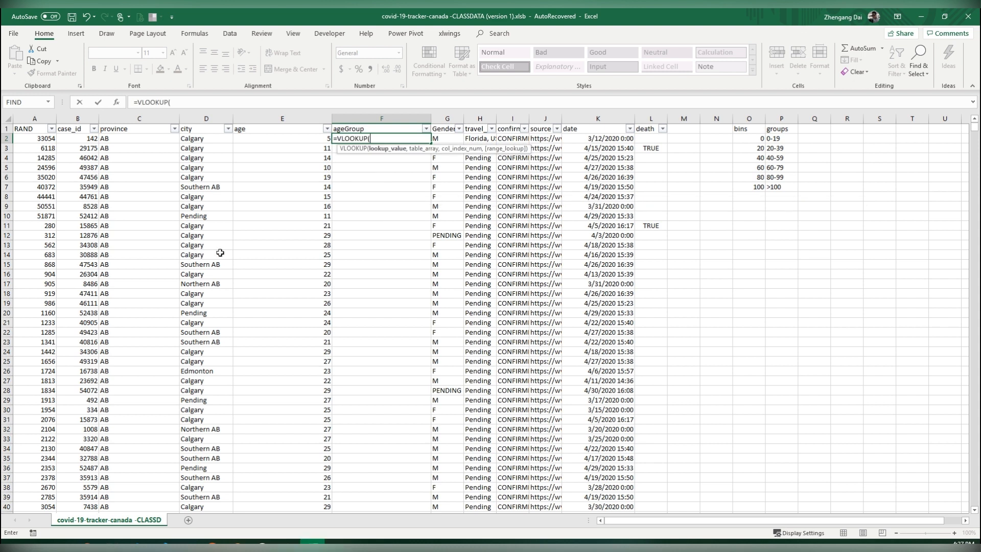
key(Left)
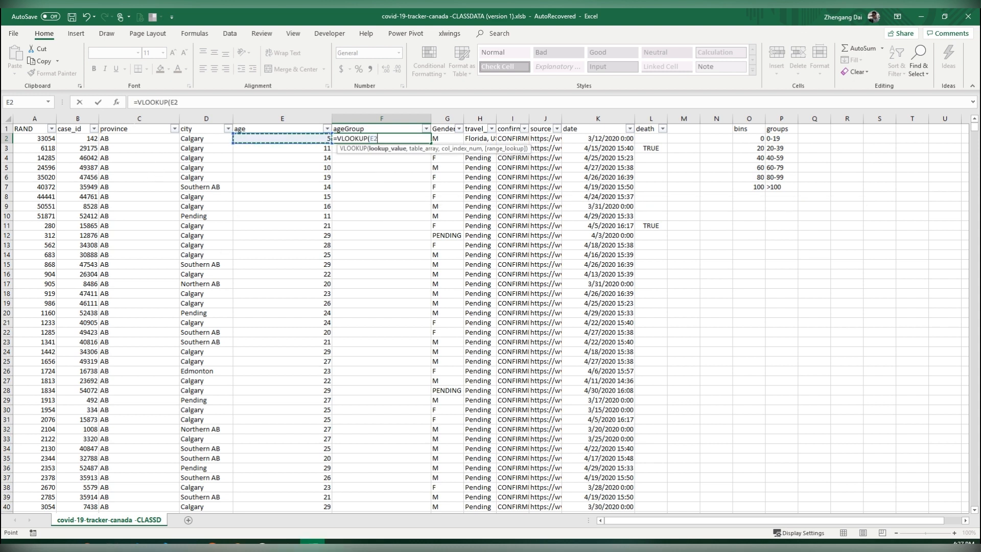
click(178, 102)
text(,)
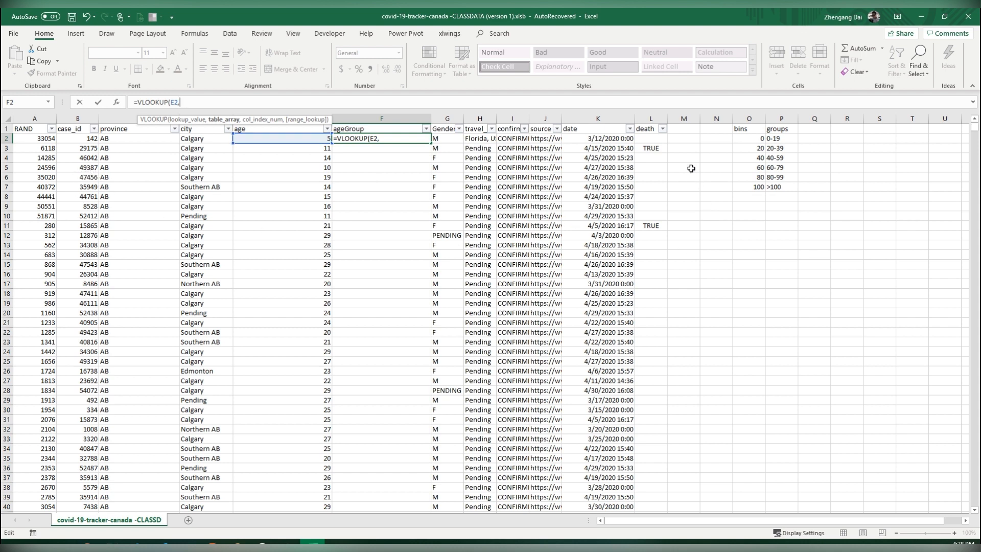
Set the VLOOKUP table array to the absolute range $O$1:$P$7, keeping the E2 reference relative
drag(741, 131, 779, 187)
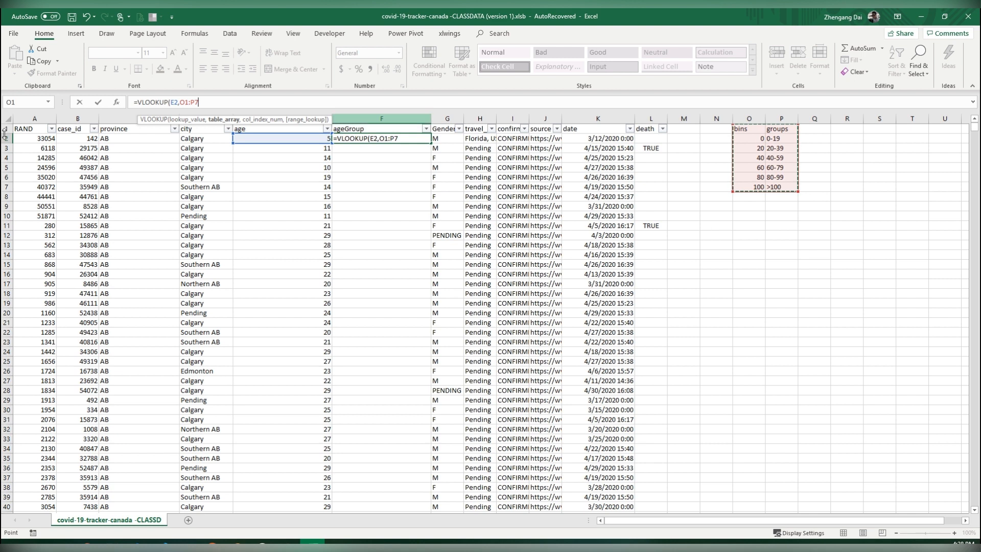
key(F2)
key(shift+Left)
key(shift+Left)
key(shift+Left)
key(shift+Left)
key(shift+Left)
key(shift+Left)
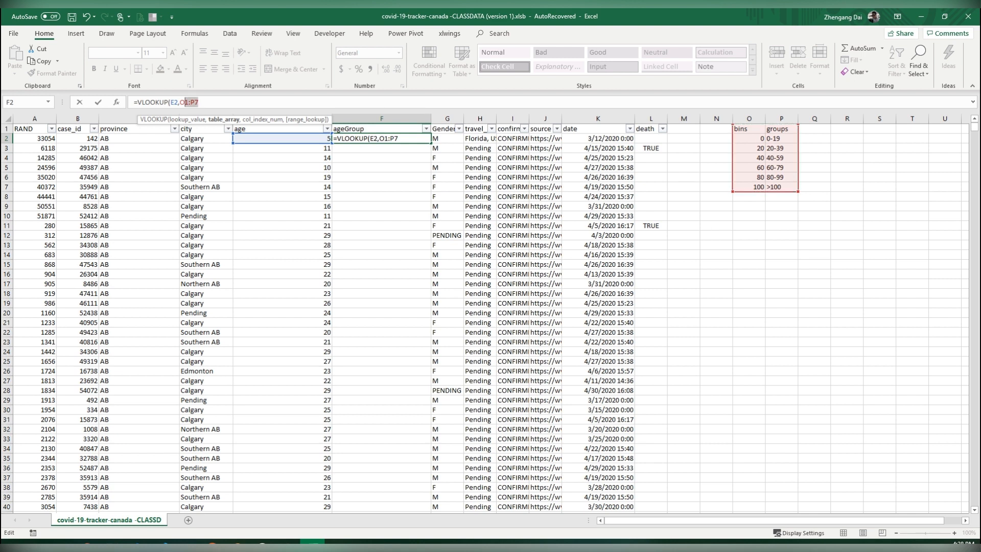
key(shift+Left)
key(shift+Left)
key(F4)
key(Left)
key(shift+Right)
key(shift+Right)
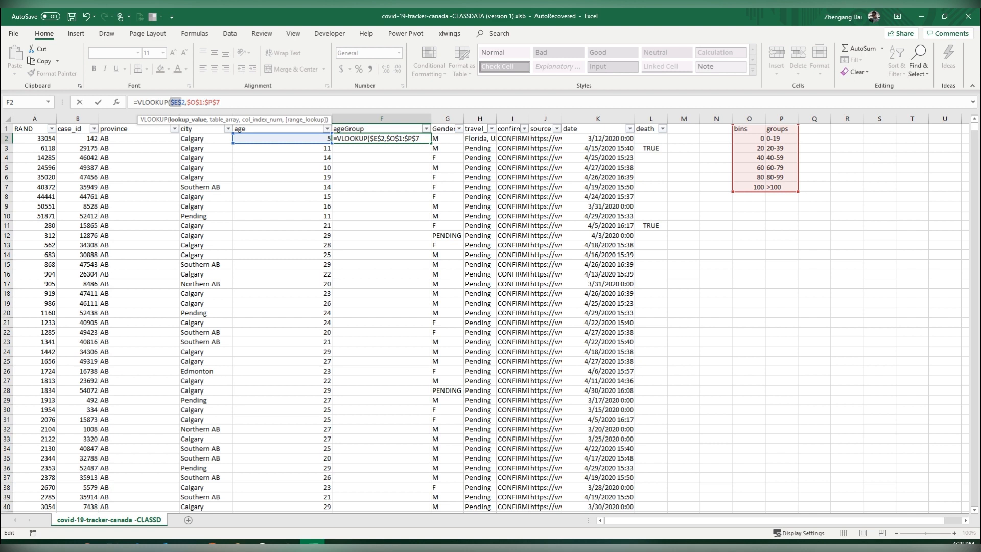
key(F4)
key(F4)
key(End)
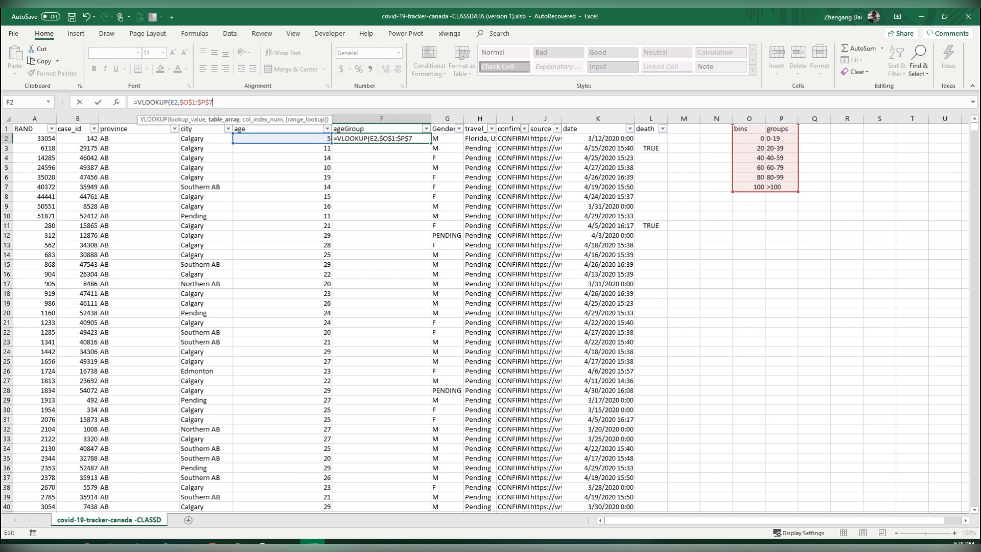
Complete the VLOOKUP with column index 2 and range lookup 1, and fill it down the ageGroup column
text(, 2,)
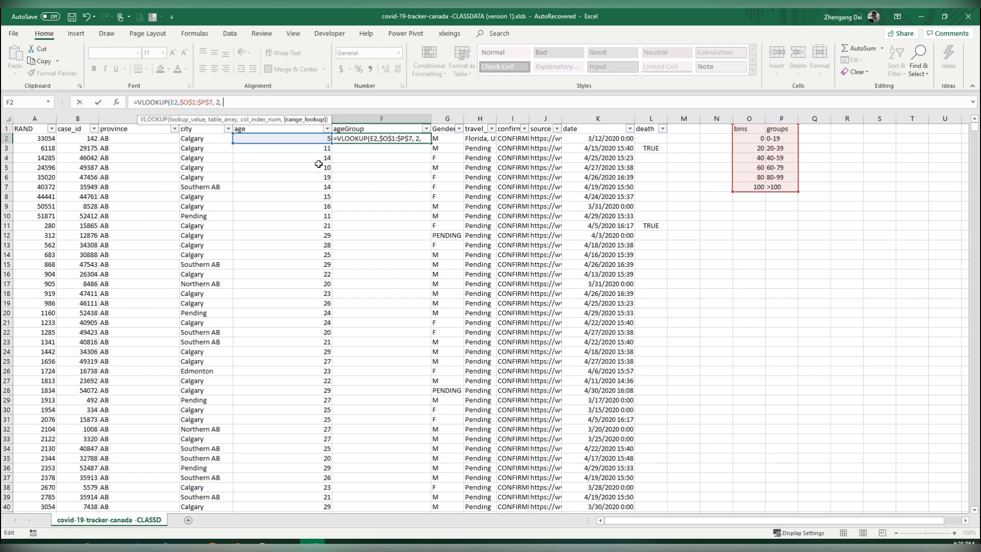
key(BackSpace)
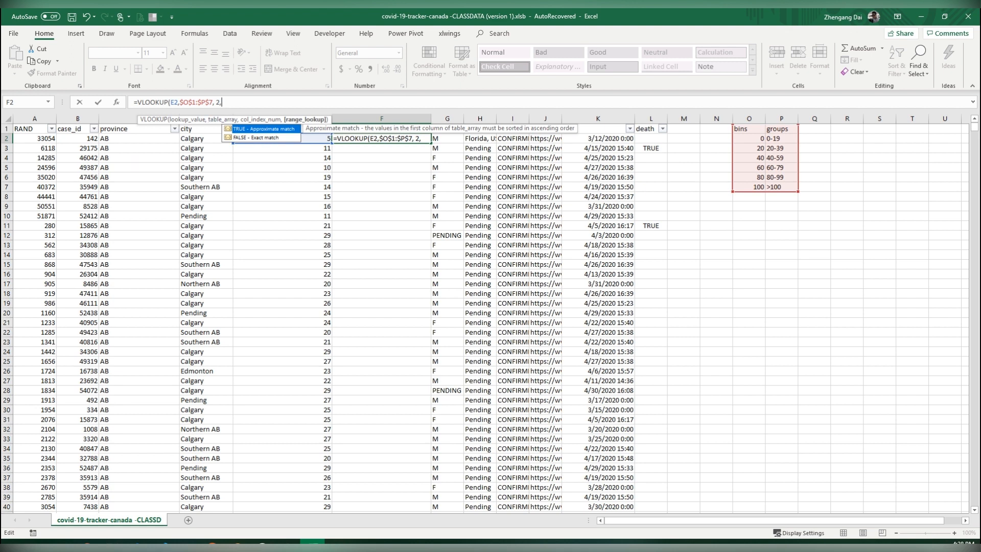
text(1))
key(ctrl+Return)
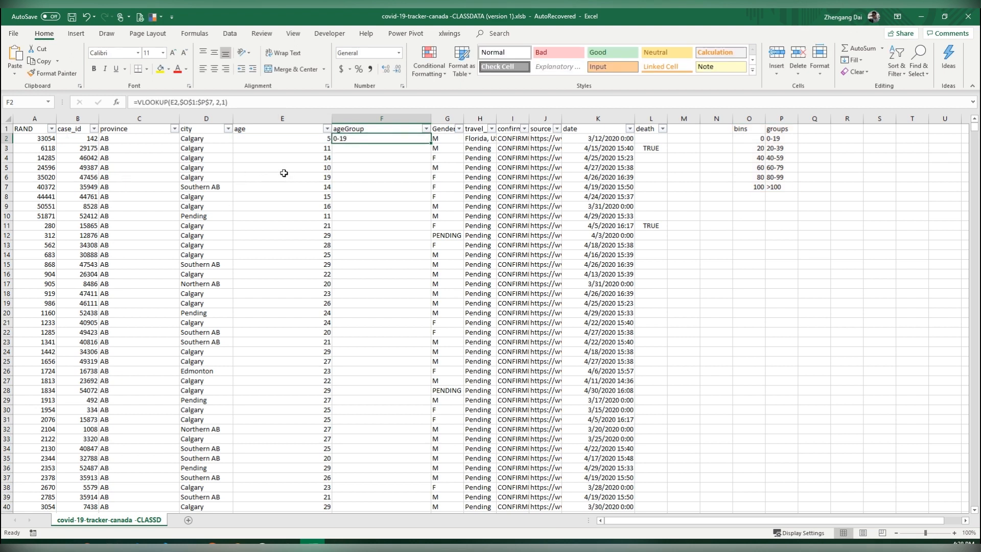
double_click(431, 143)
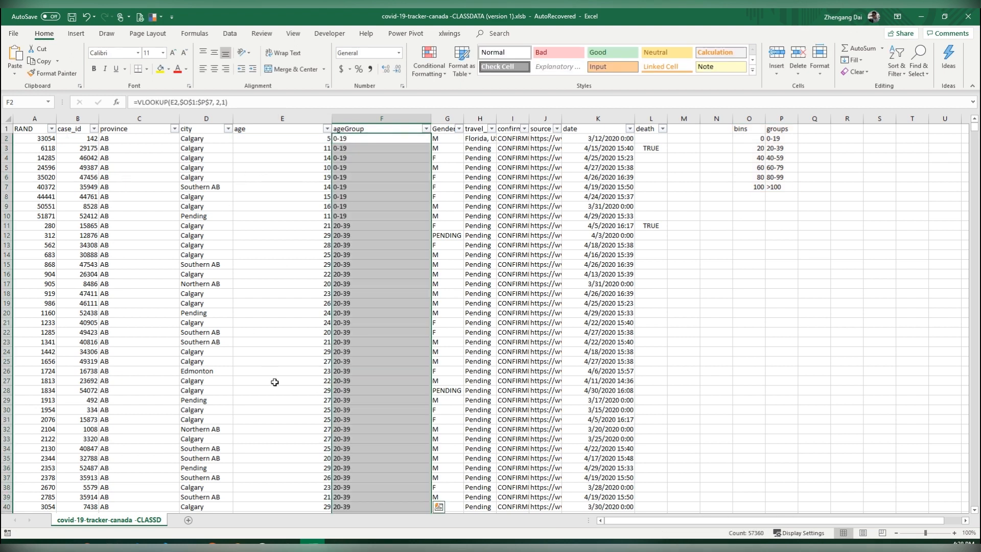
click(356, 274)
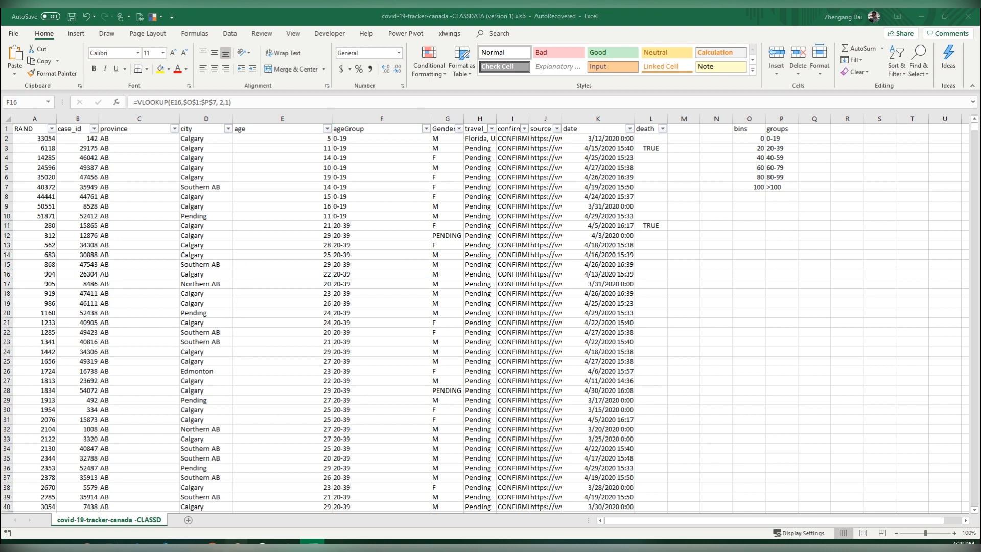
Switch to Data cleaning.pptx in PowerPoint and show slide 7, Discretization/Binarization
mouse_move(237, 544)
click(182, 488)
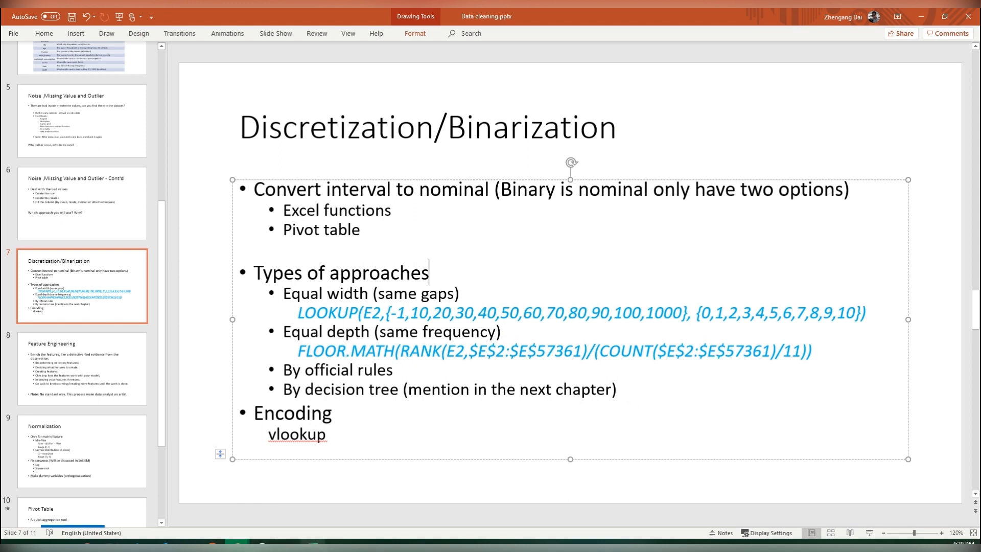
Switch to the Excel workbook, replace the ageGroup column's VLOOKUP formulas with static values, and clear the bins and groups lookup table
click(312, 541)
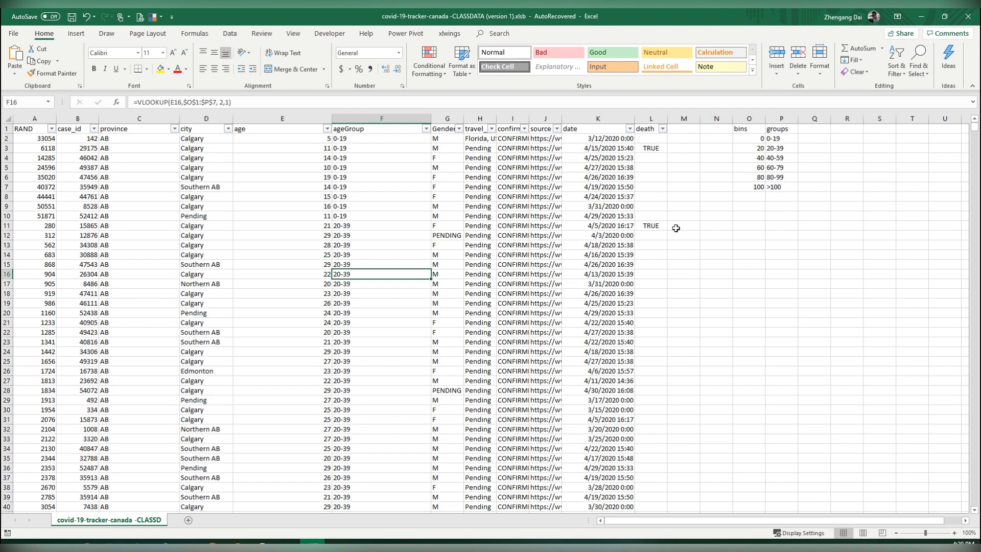
click(368, 187)
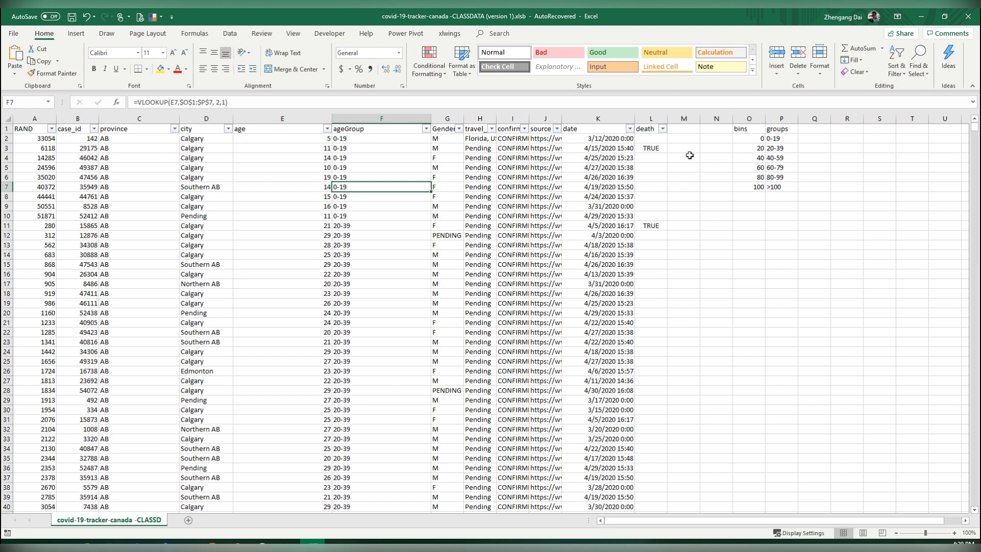
right_click(400, 119)
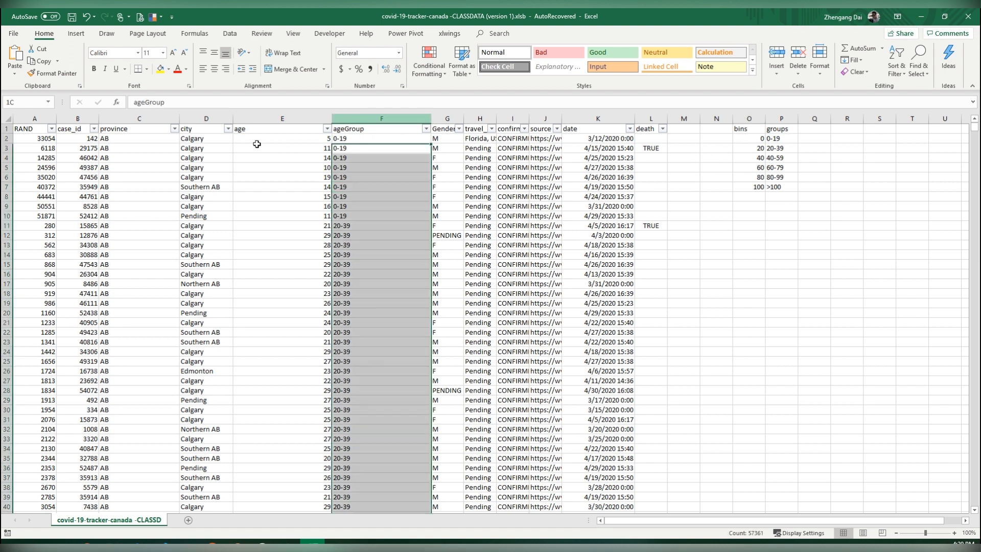
click(427, 136)
right_click(402, 120)
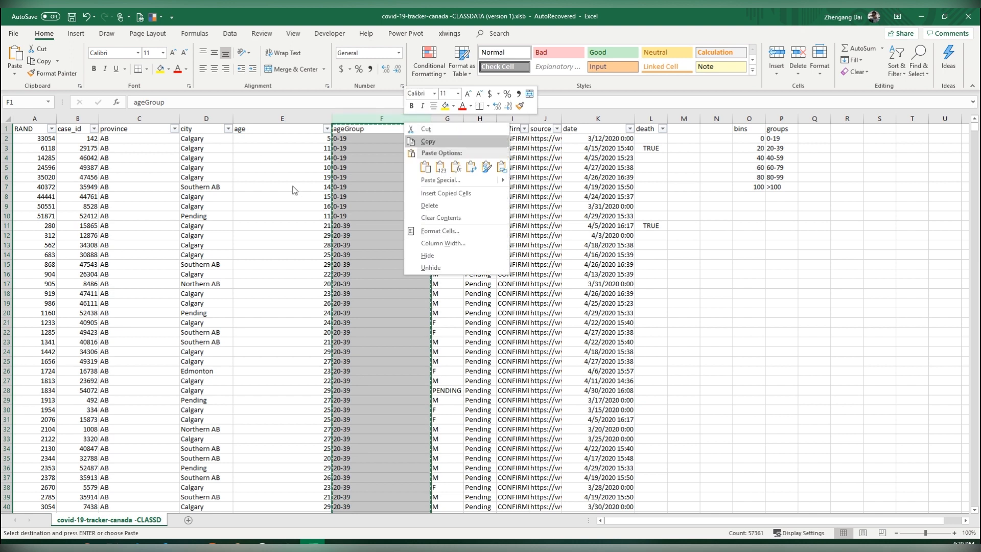
click(439, 166)
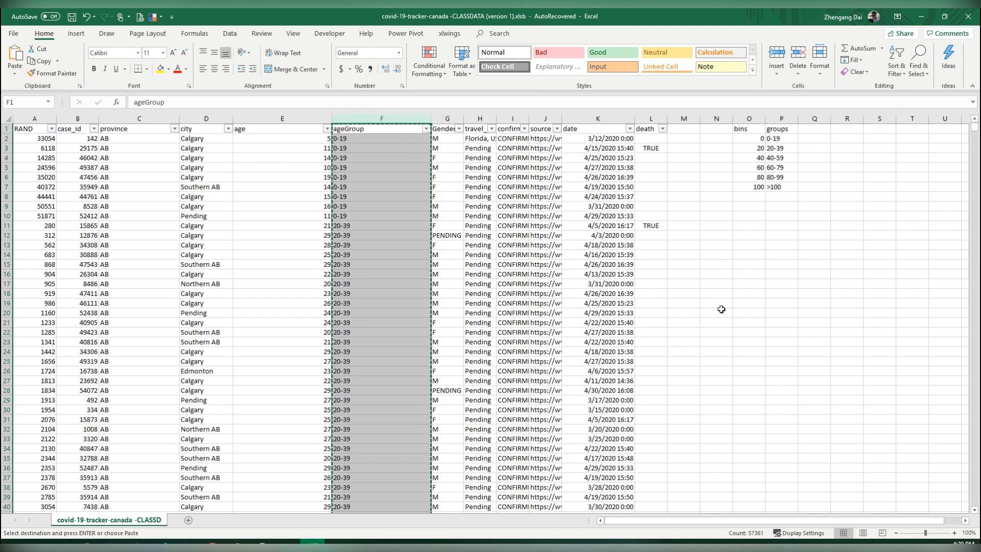
drag(746, 129, 814, 197)
key(Delete)
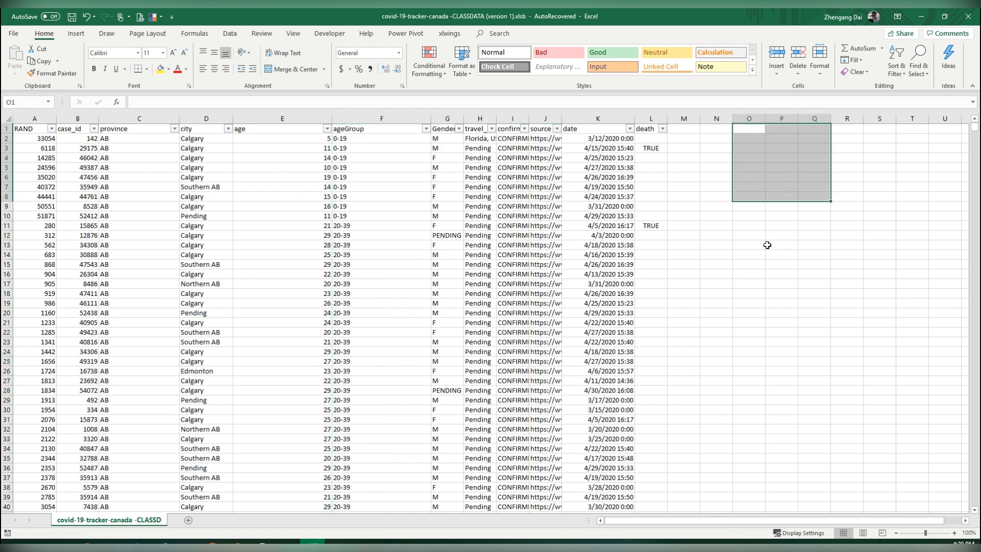
Rename the ageGroup header in F1 as ageGroup(equalWidth)
click(368, 158)
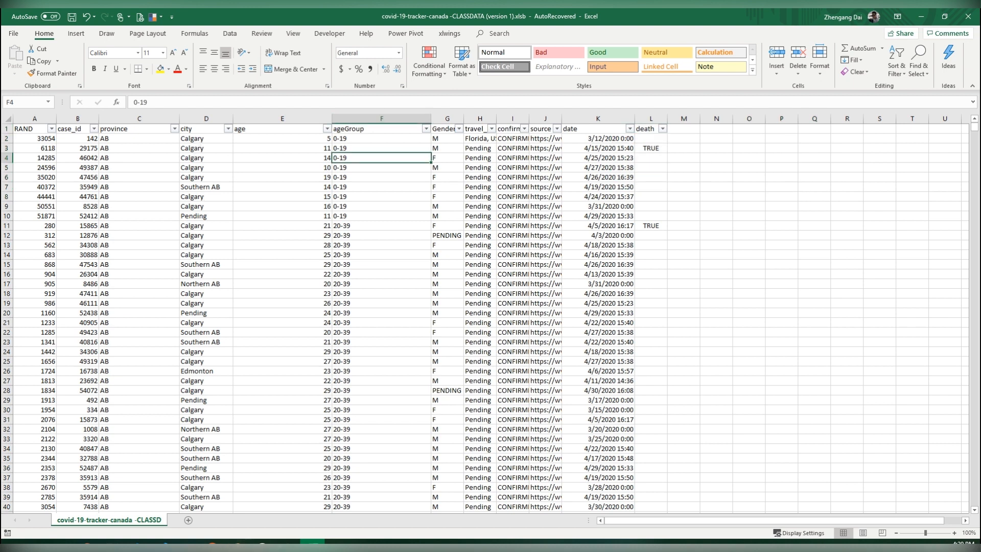
key(Up)
key(Up)
key(Up)
key(F2)
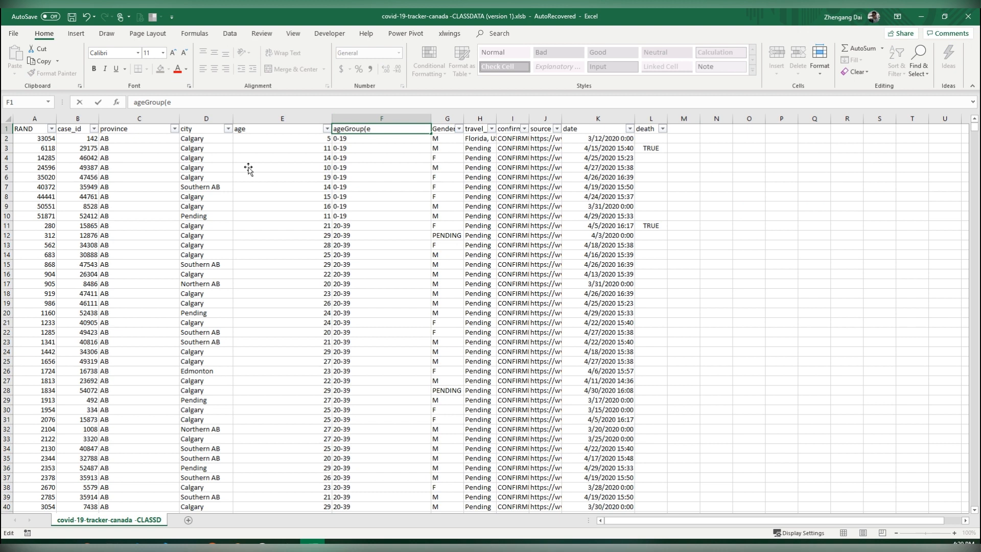
text((equalWidth)
key(Return)
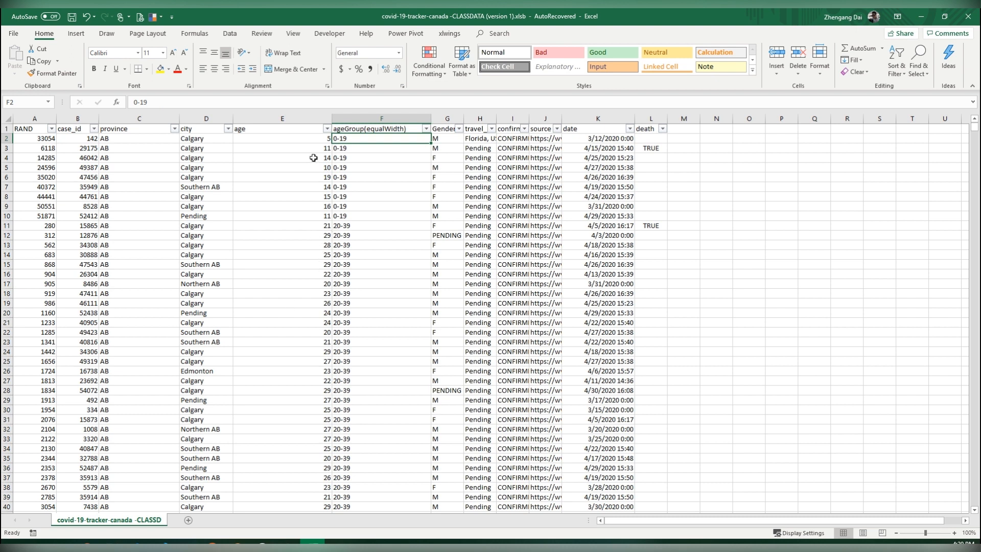
Insert a new column before the Gender column and copy the ageGroup(equalWidth) header into G1
right_click(446, 119)
click(469, 190)
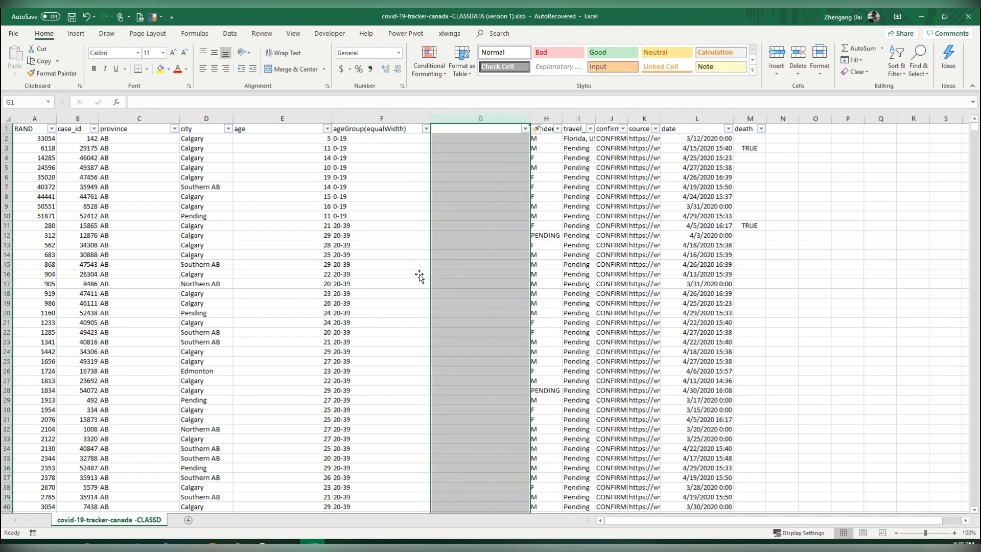
click(481, 158)
key(Up)
key(Up)
key(Up)
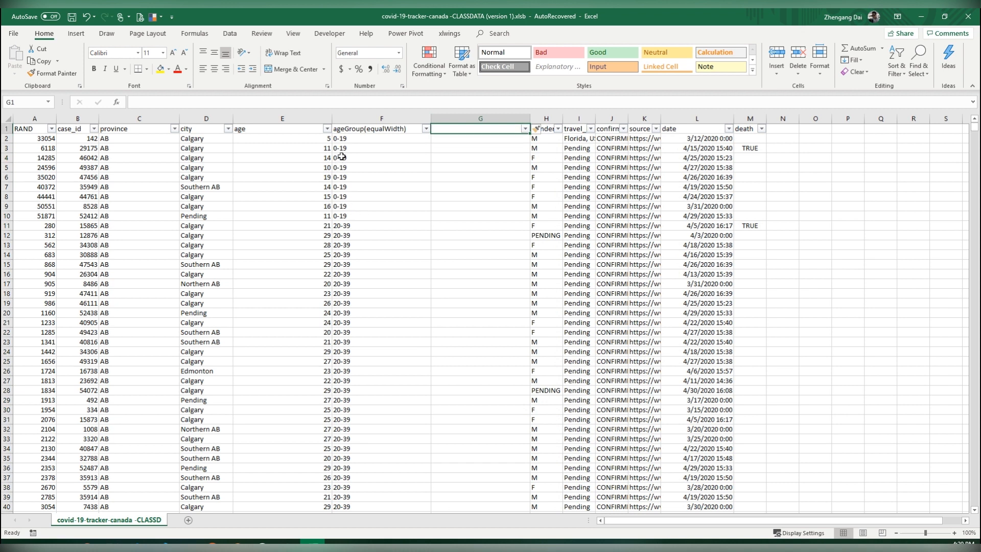
key(Left)
key(ctrl+c)
key(Right)
key(ctrl+v)
Change the copied header in G1 to ageGroup(equalDepth)
double_click(481, 128)
drag(482, 128, 498, 129)
text(Depth)
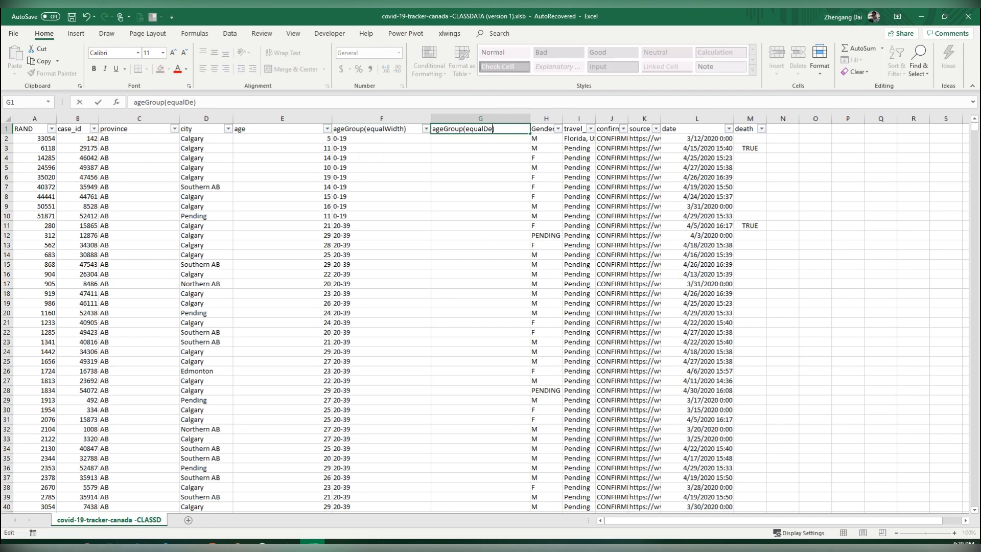
key(Return)
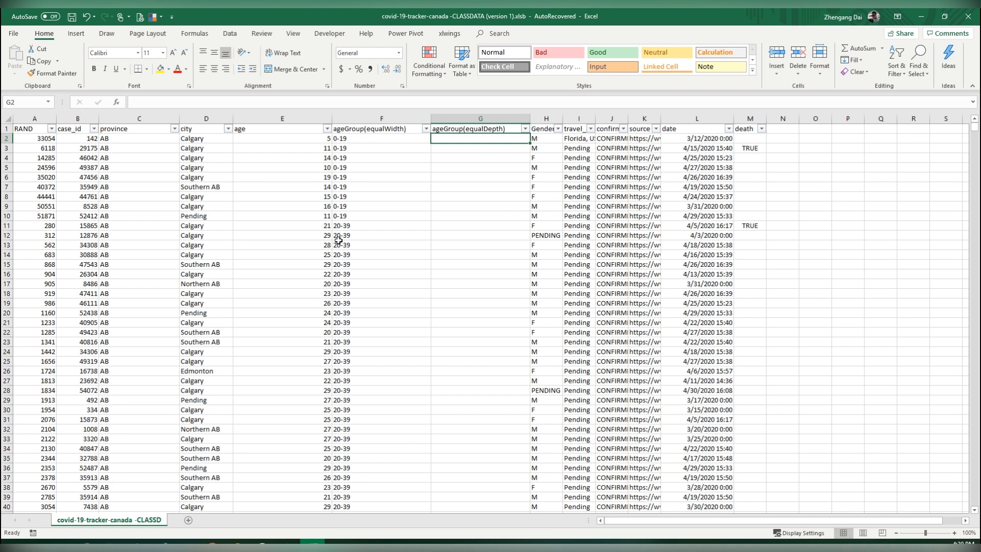
Enter 10 in cell O3 as the number of equal-depth groups
click(817, 148)
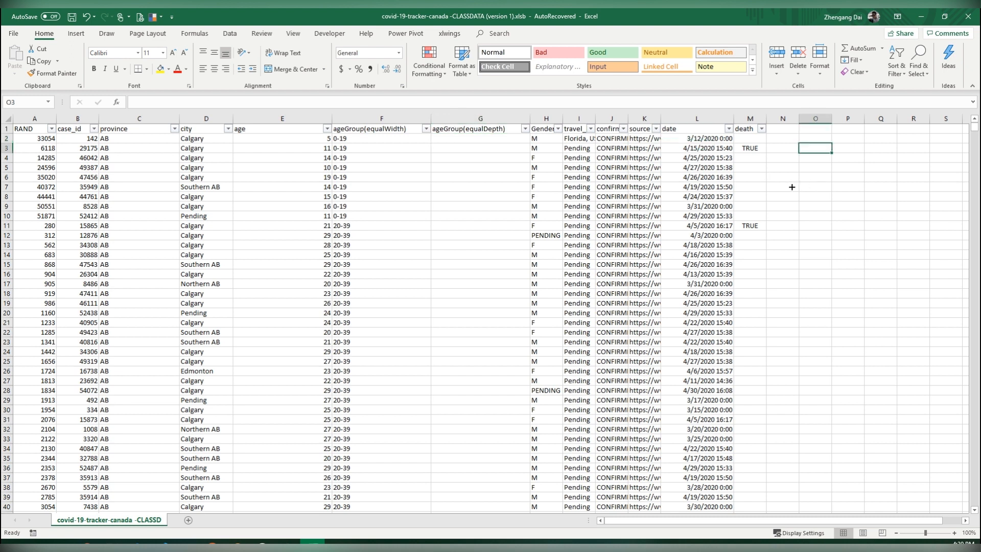
text(10)
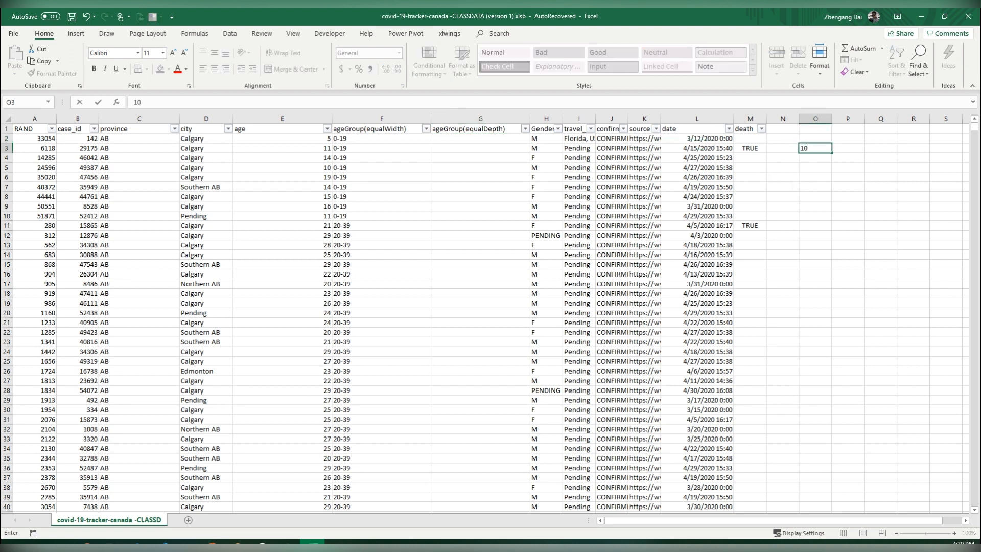
key(Tab)
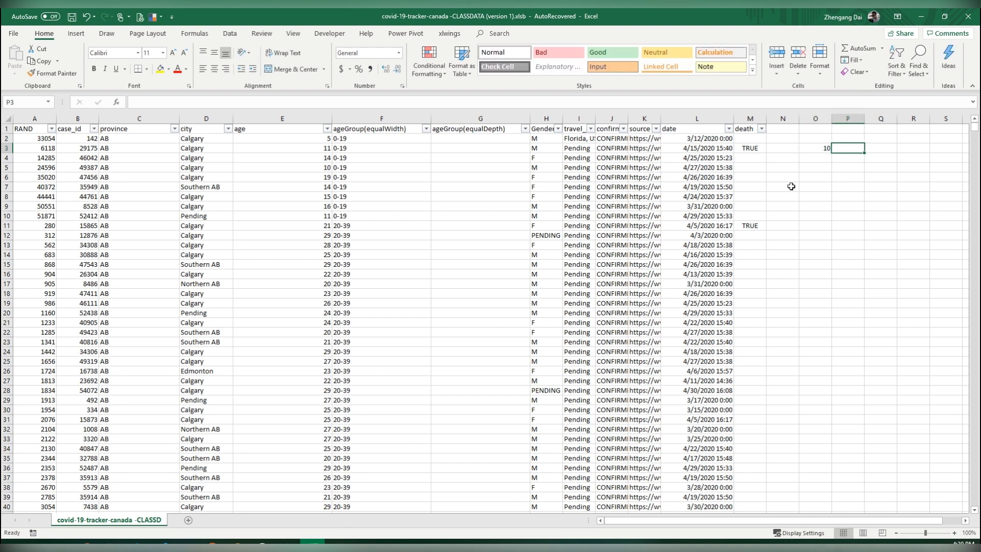
key(Return)
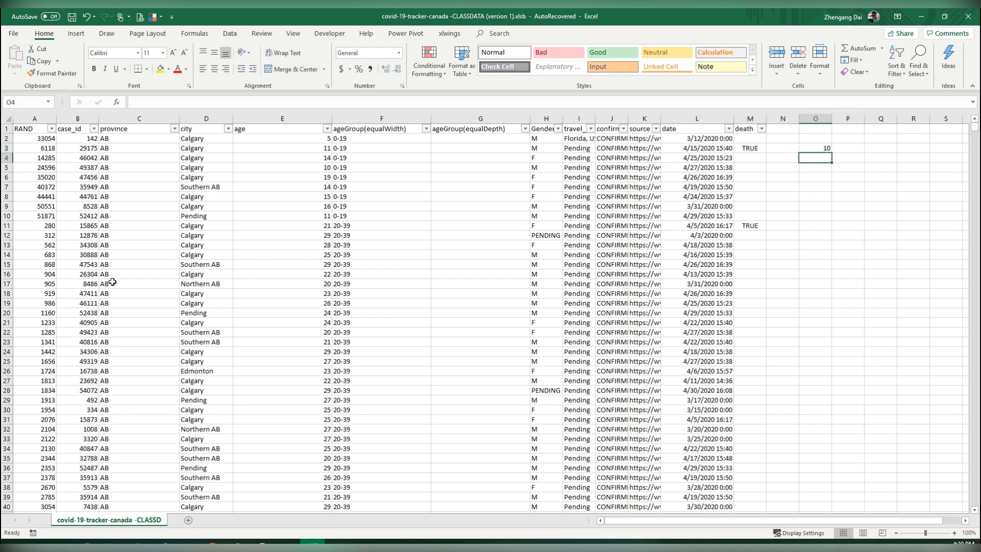
Check the age column's record count and start a COUNT formula in cell P3
click(282, 118)
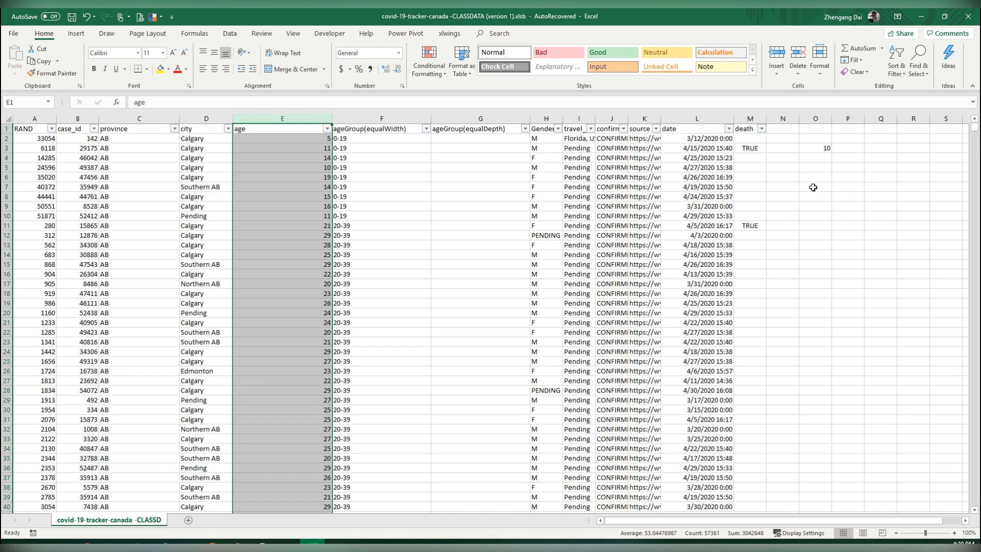
click(841, 148)
text(=count()
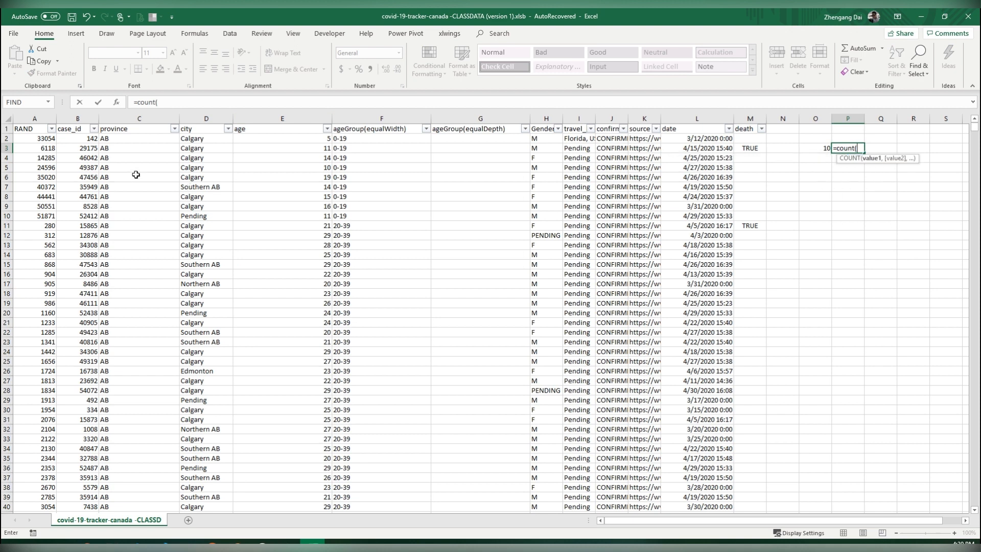
Complete the COUNT formula in P3 over the age values E2:E57361
click(282, 138)
key(ctrl+shift+Down)
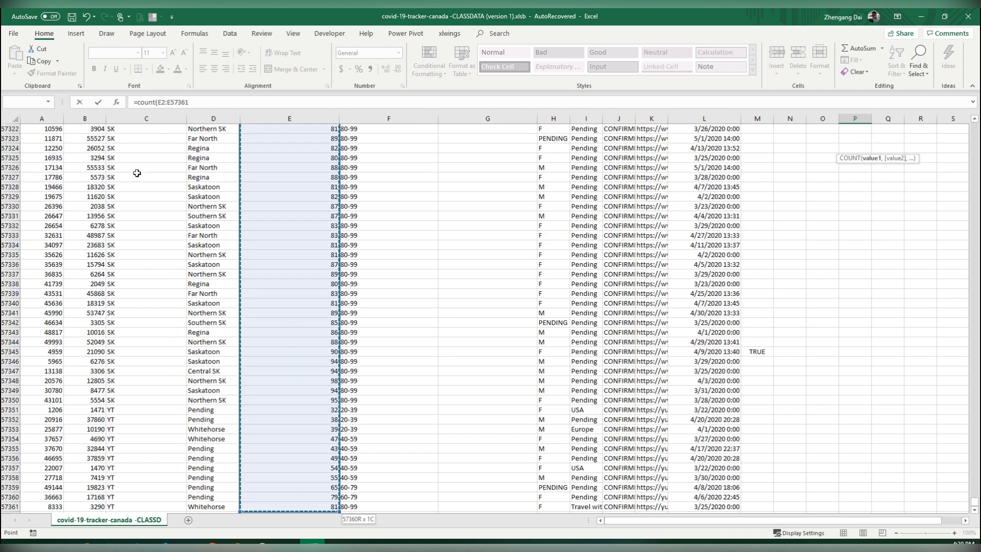
text())
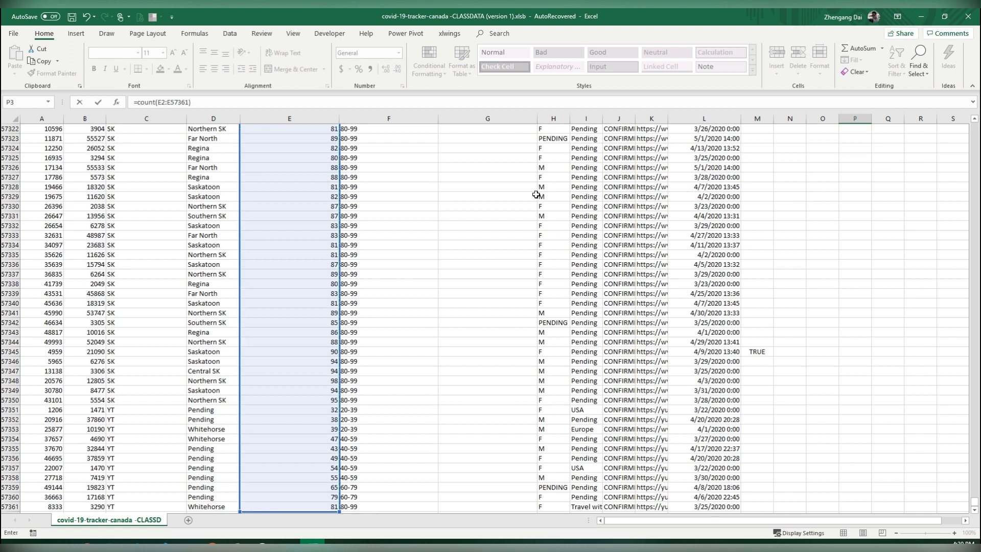
key(Return)
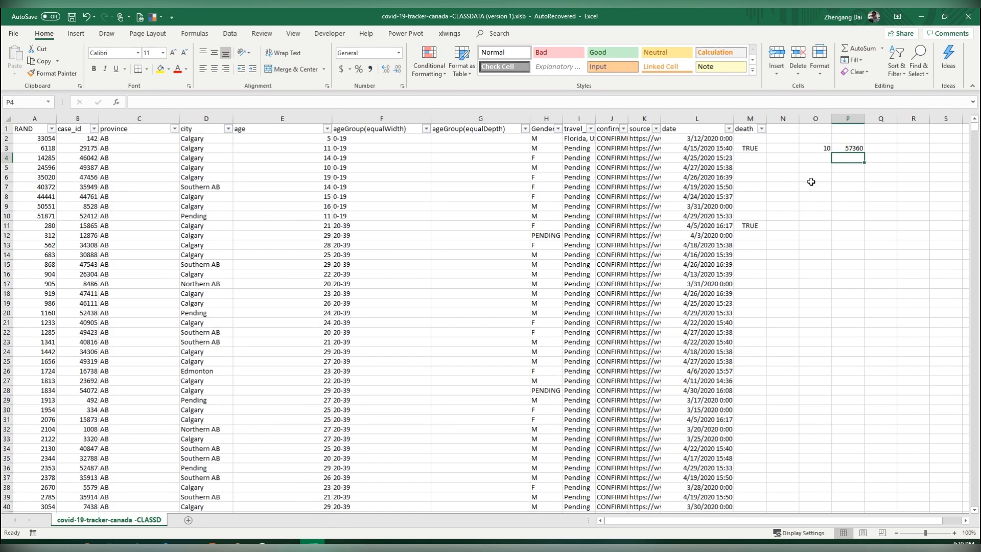
key(Up)
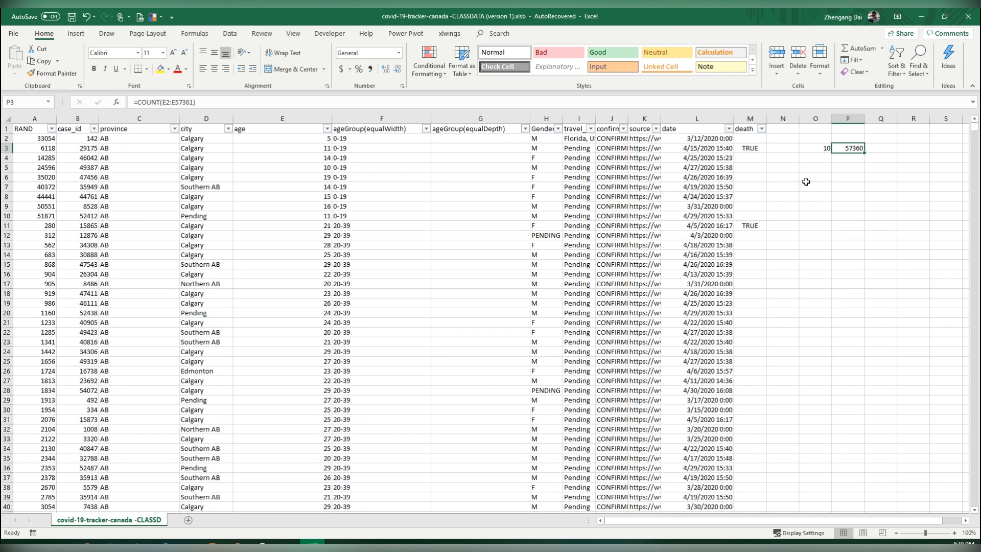
Calculate the group size in Q3 by dividing the case count in P3 by the number of groups in O3
key(Right)
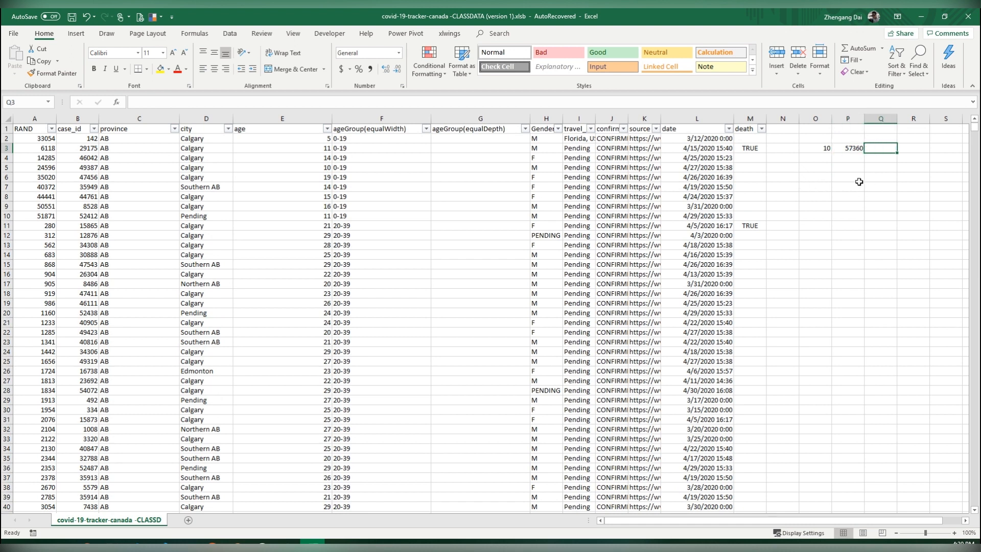
key(Left)
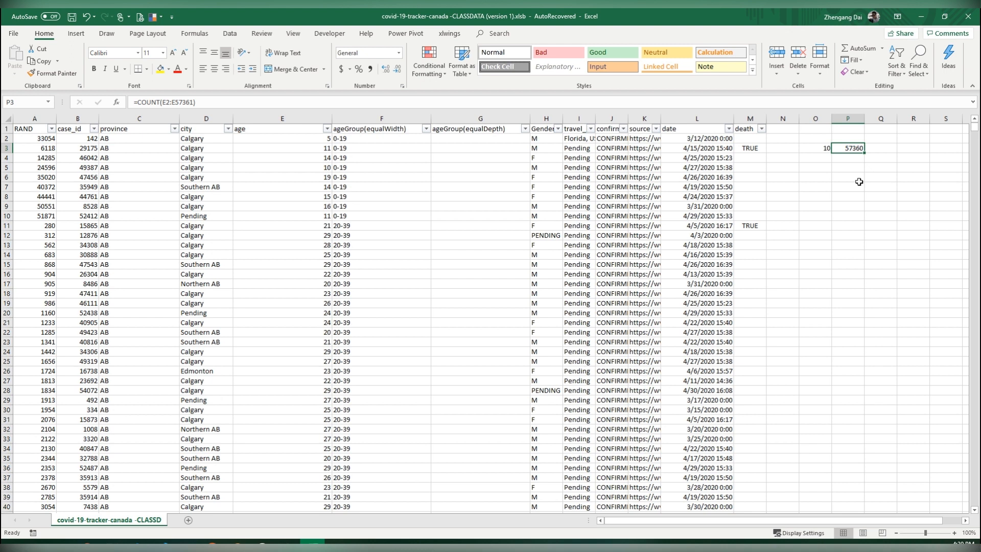
key(Right)
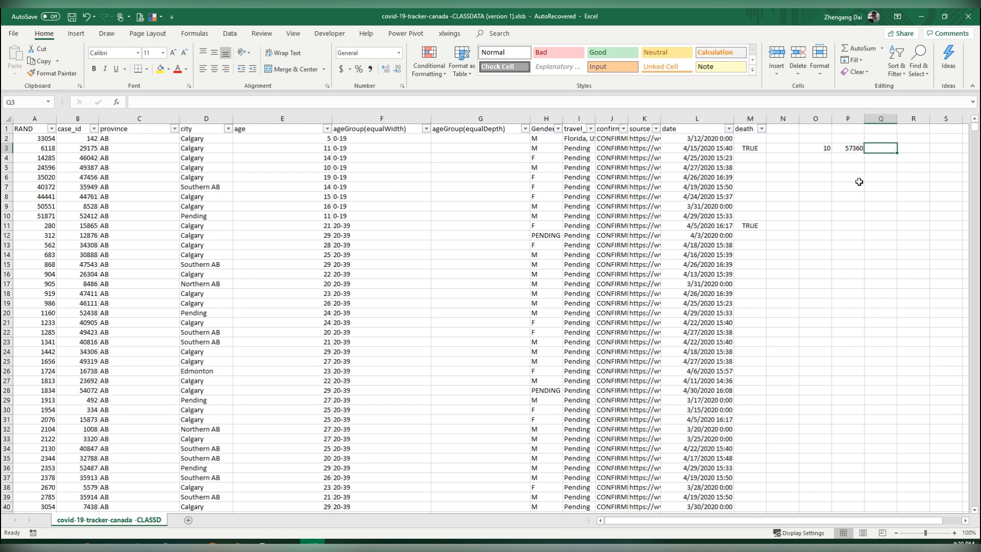
text(=)
key(Left)
text(/)
key(Left)
key(Left)
key(ctrl+Return)
Label the three summary values in O2:Q2 as "groubps", "cases" and "szie"
key(Left)
key(Up)
text(cases)
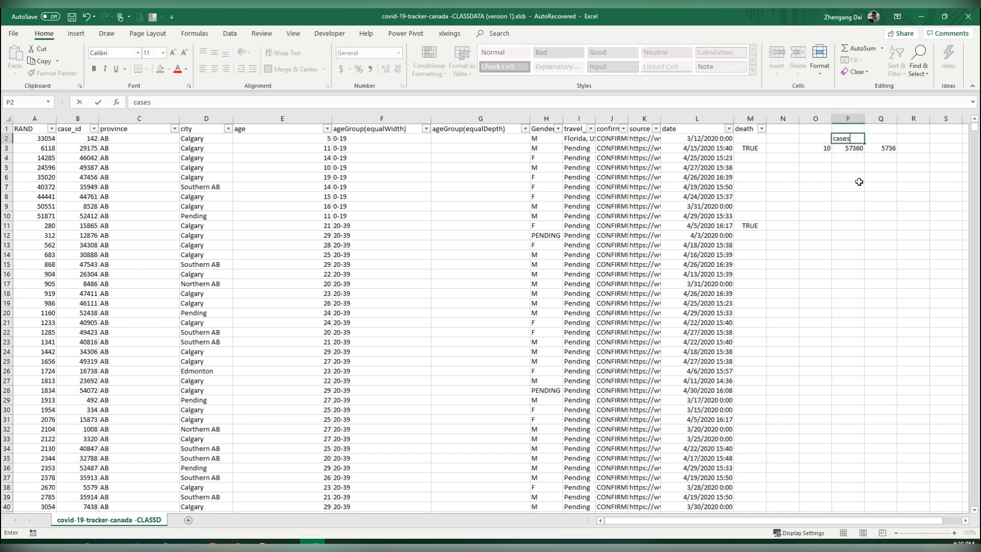
key(Left)
text(groubnps)
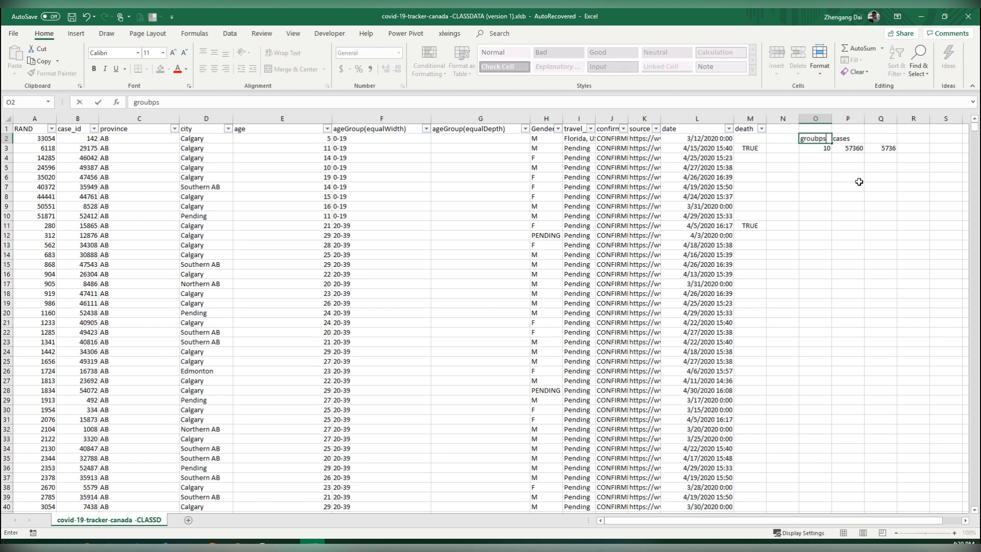
key(Right)
key(Right)
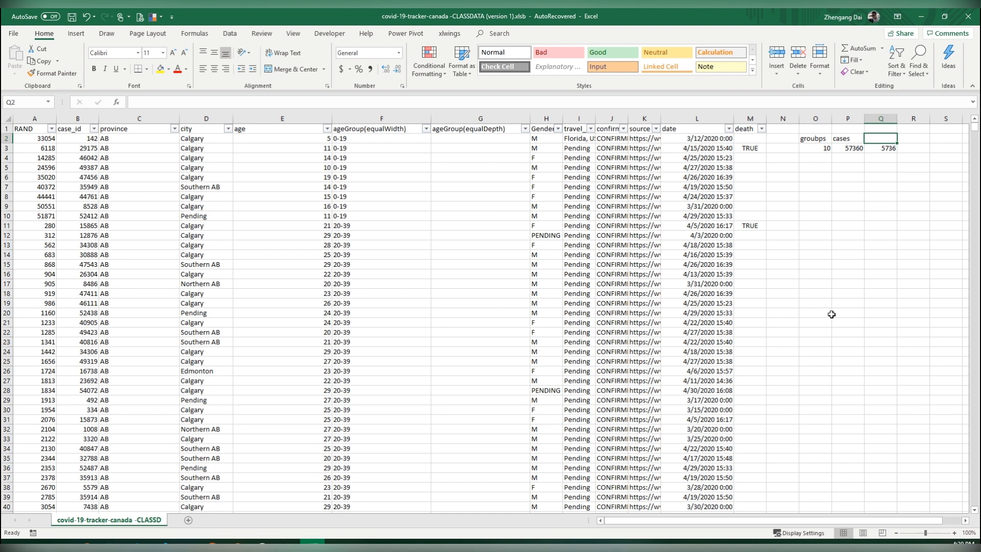
text(szie)
click(845, 254)
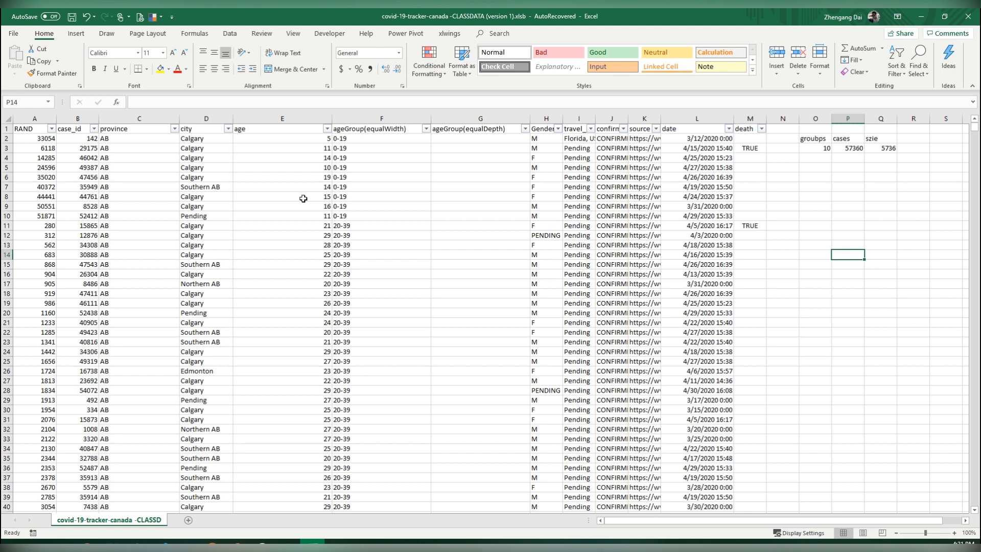
Sort the table by the age column from smallest to largest
click(327, 128)
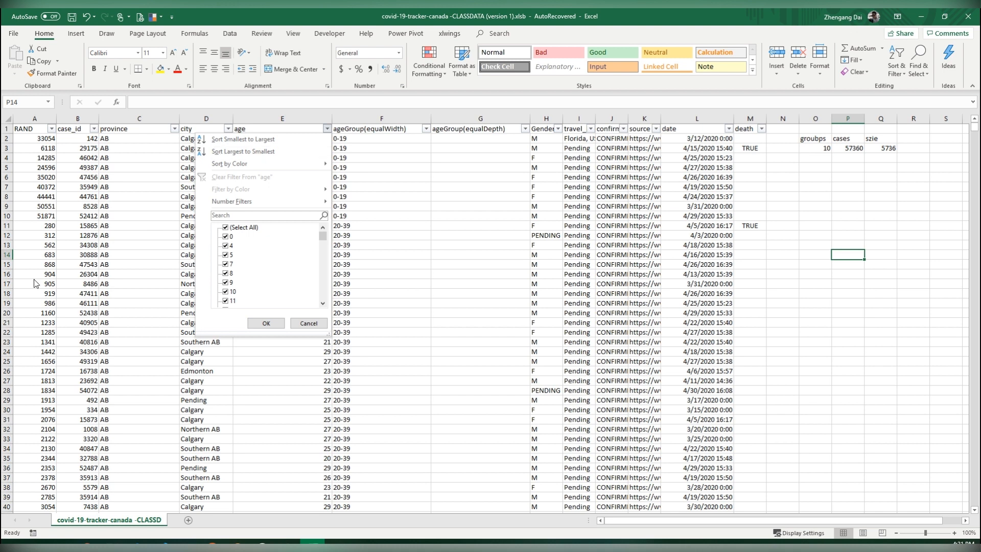
click(243, 139)
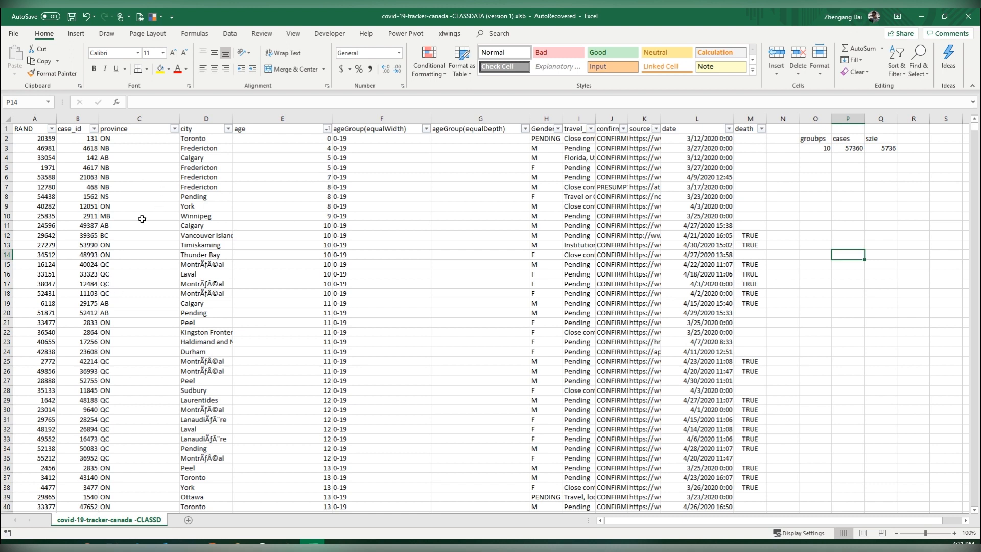
Start a RANK formula in G2 under ageGroup(equalDepth), with the age in E2 as its number argument
drag(480, 138, 480, 323)
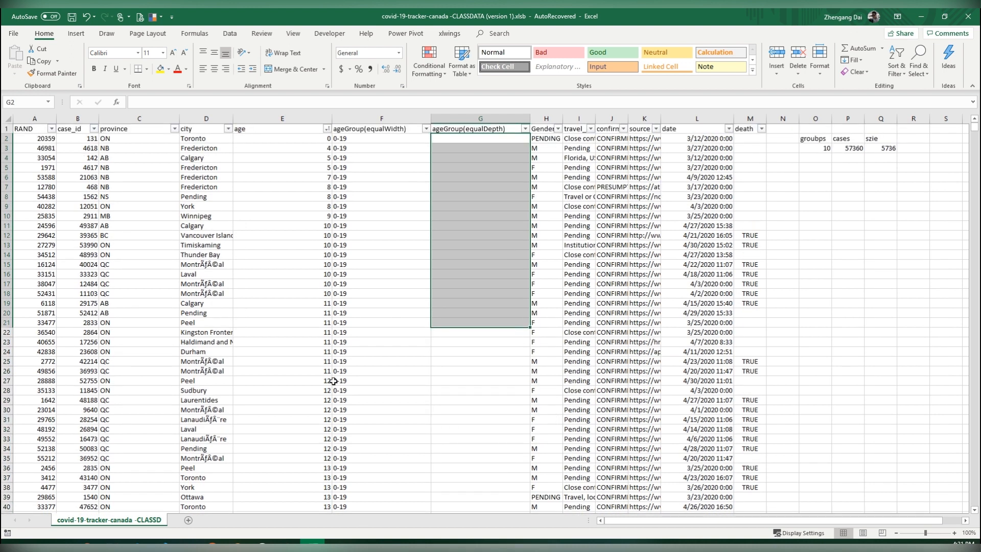
text(=)
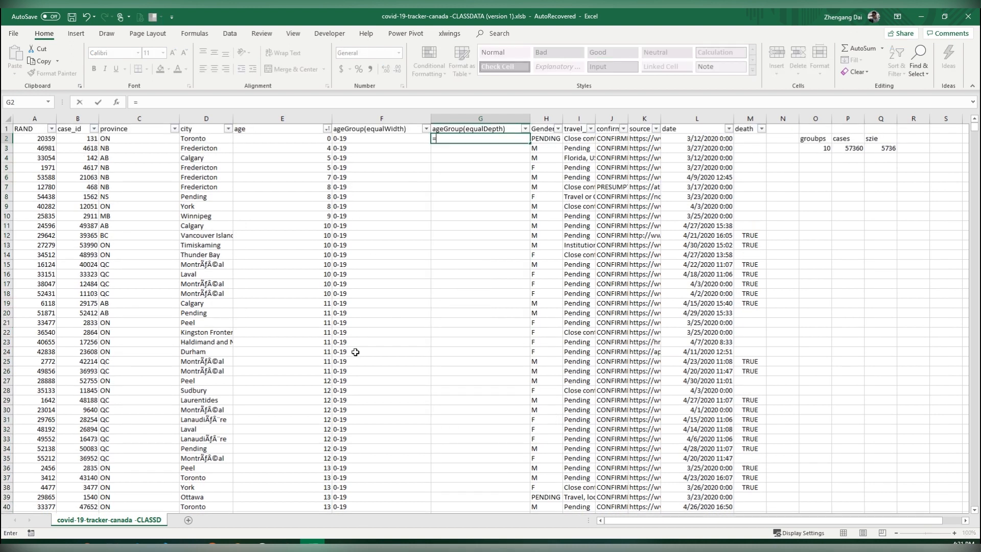
text(rank)
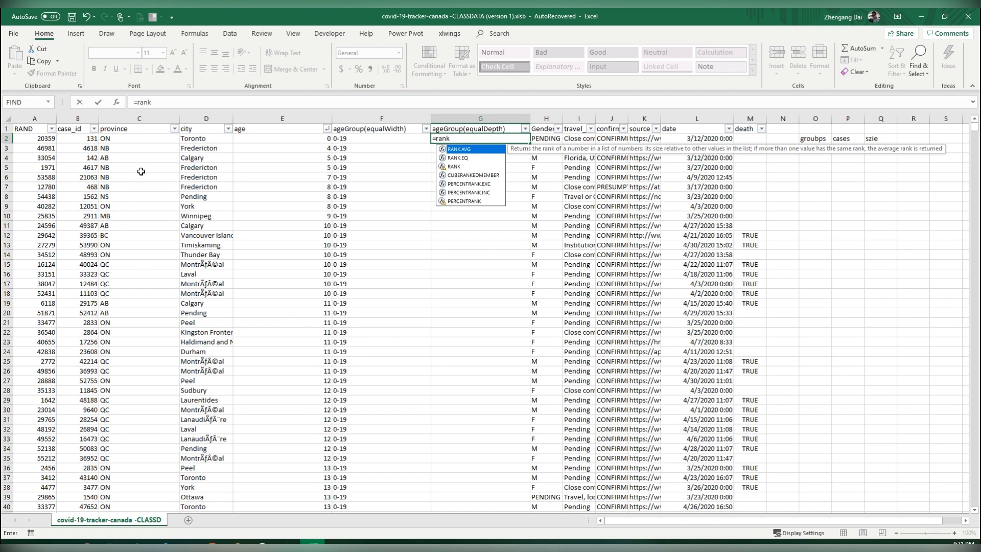
text(()
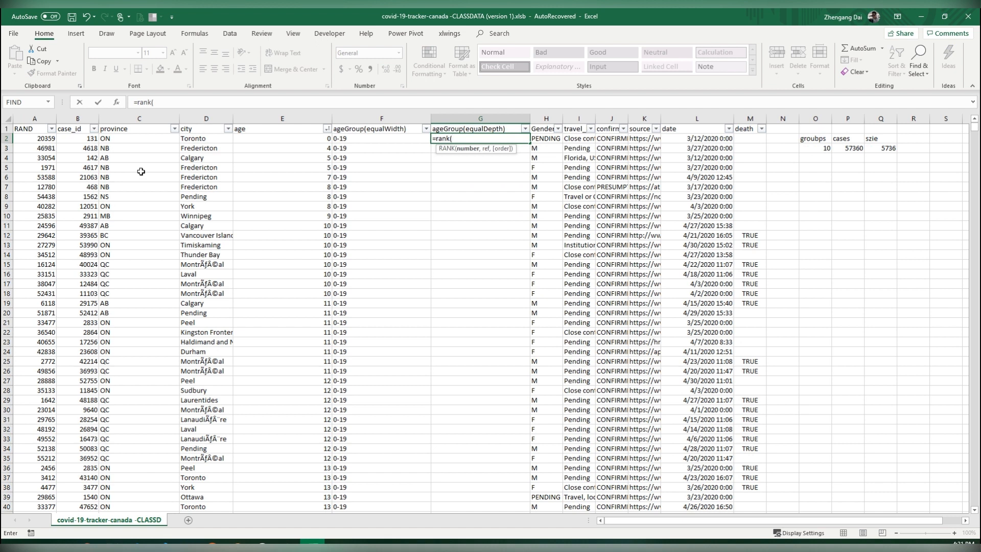
key(Left)
key(Left)
text(,)
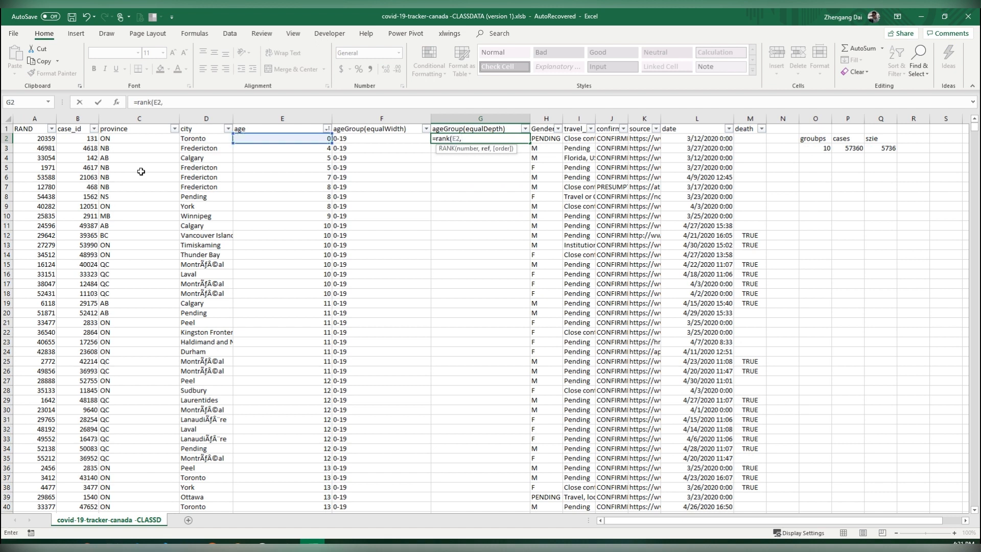
key(Left)
key(Left)
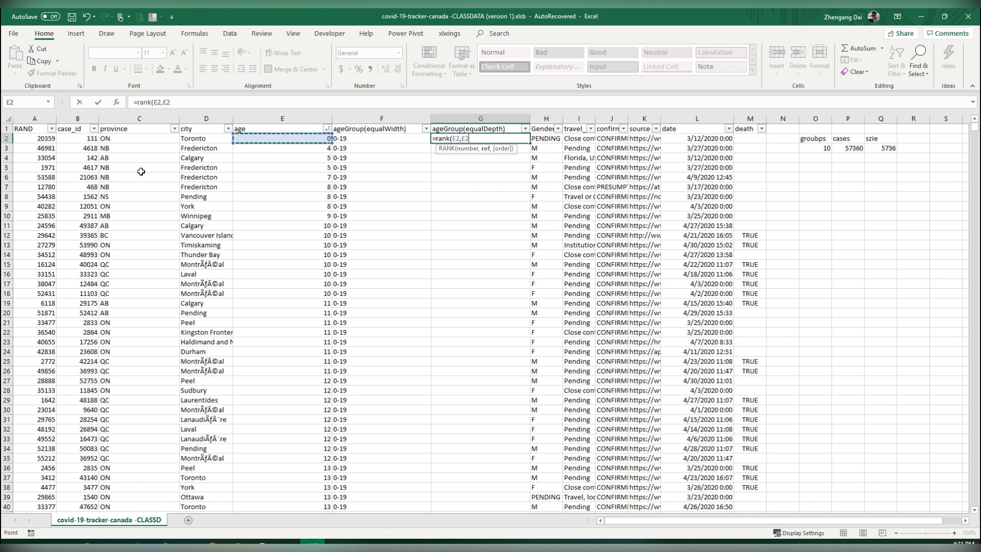
key(ctrl+shift+Down)
drag(194, 102, 162, 102)
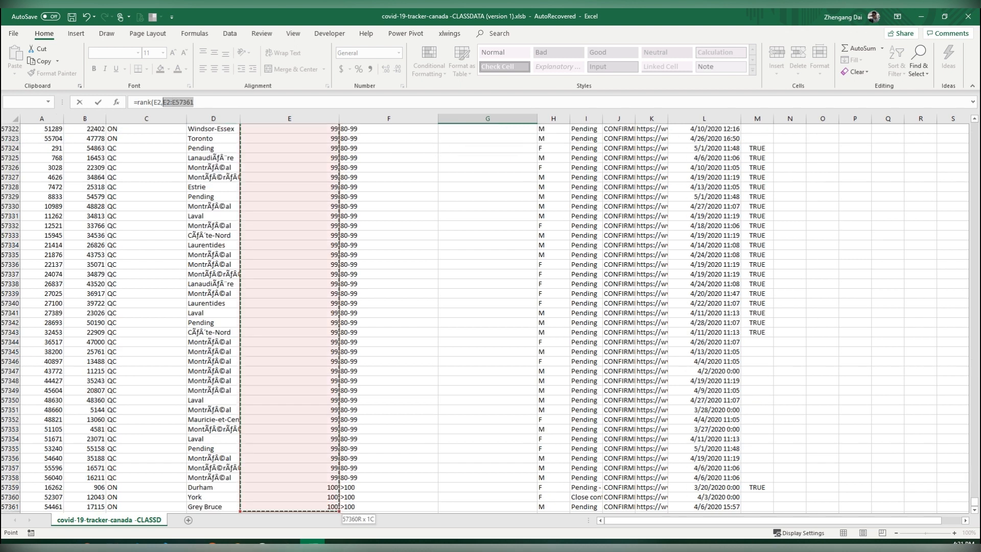
key(F4)
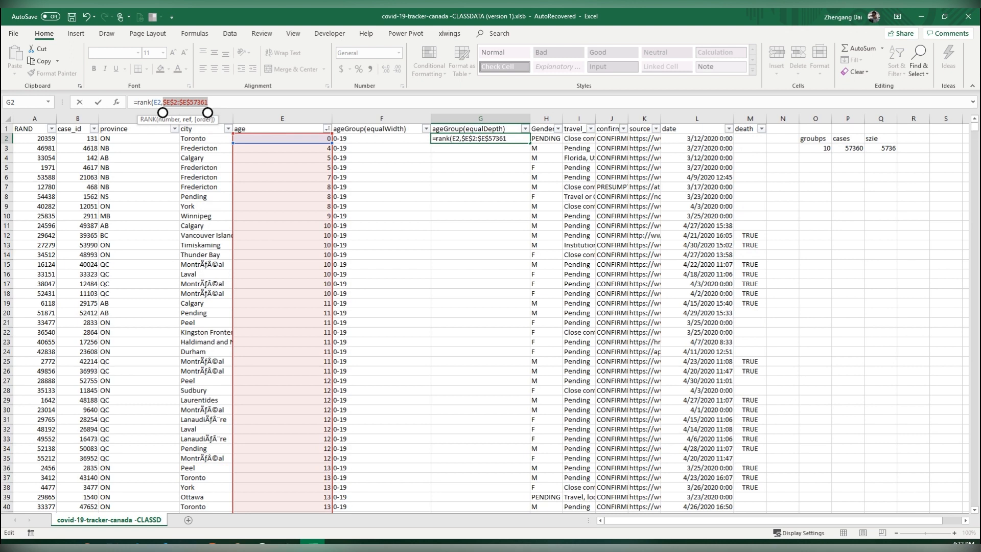
key(BackSpace)
key(Return)
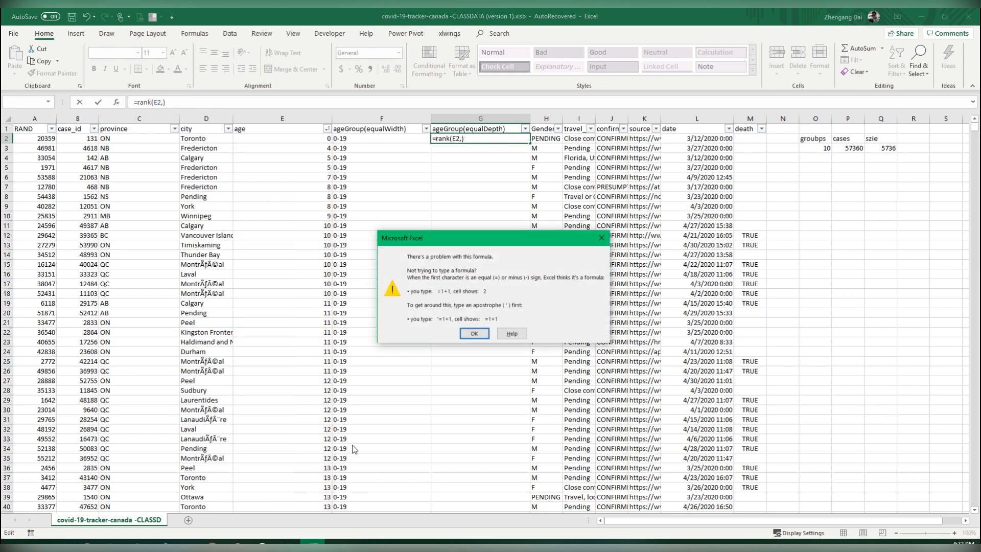
click(474, 333)
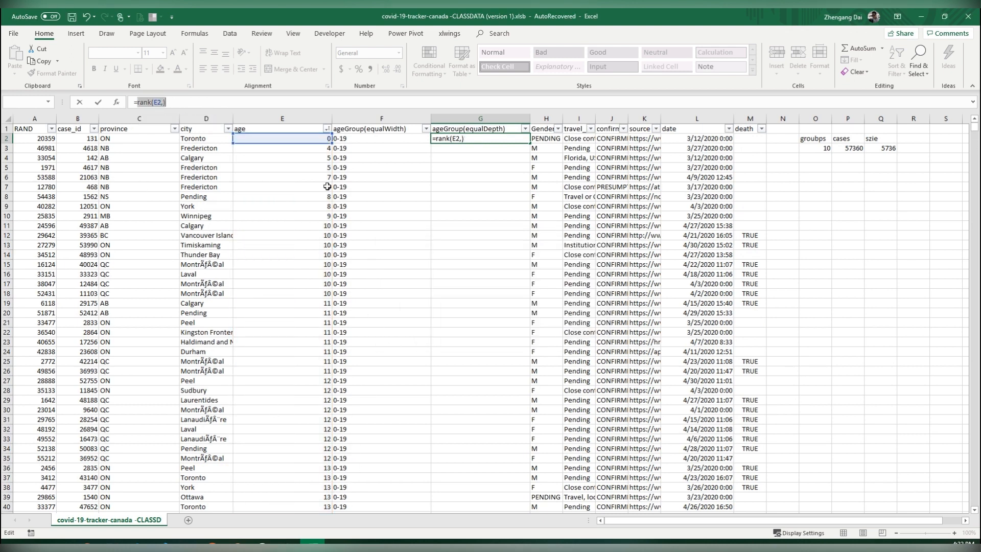
Complete the RANK formula in G2 with the absolute reference $E$2:$E$57361 and fill it down the whole column
click(462, 138)
click(283, 138)
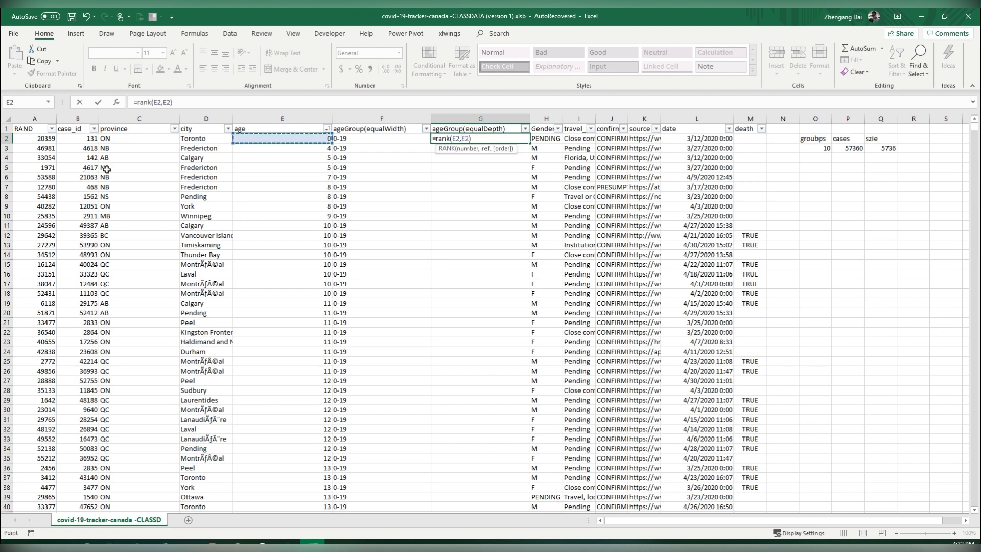
key(ctrl+shift+Down)
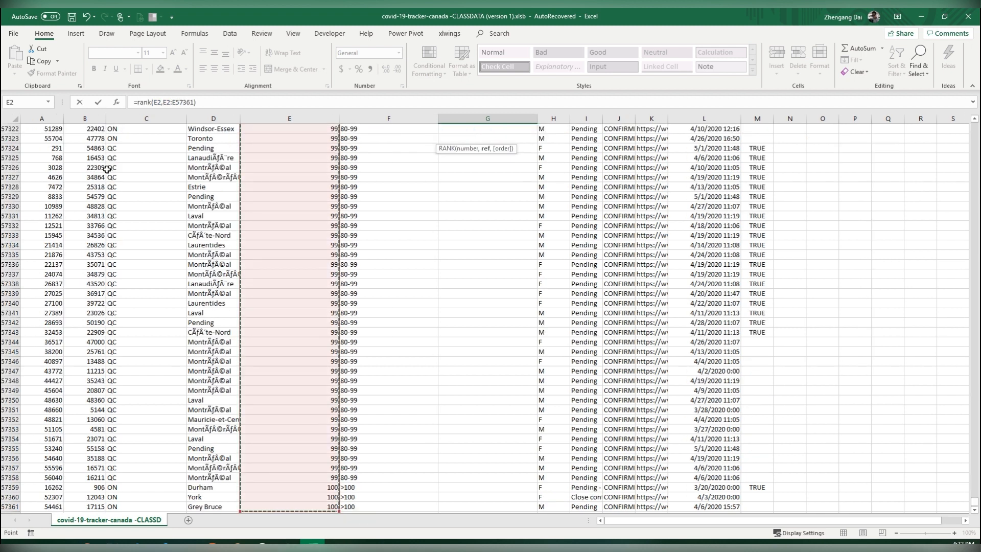
key(F4)
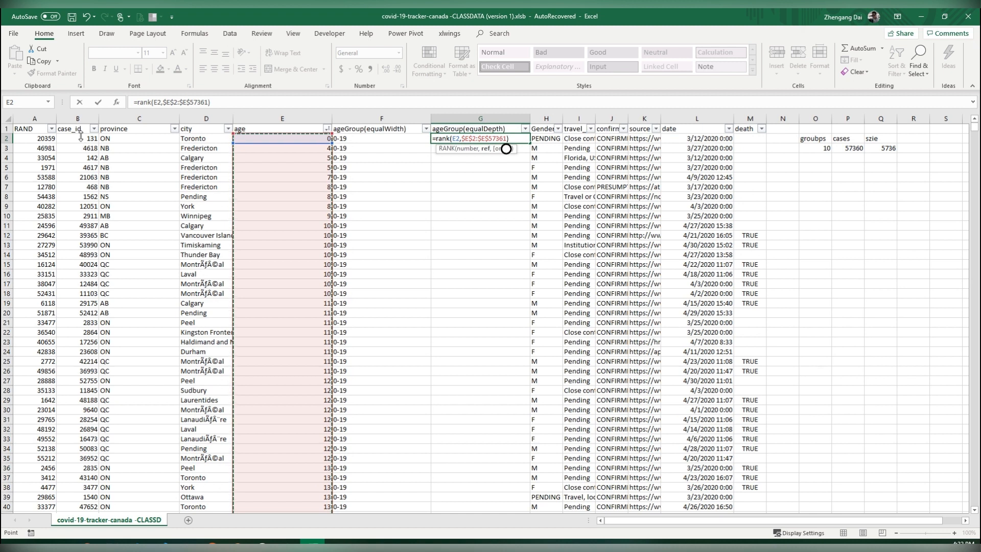
key(Return)
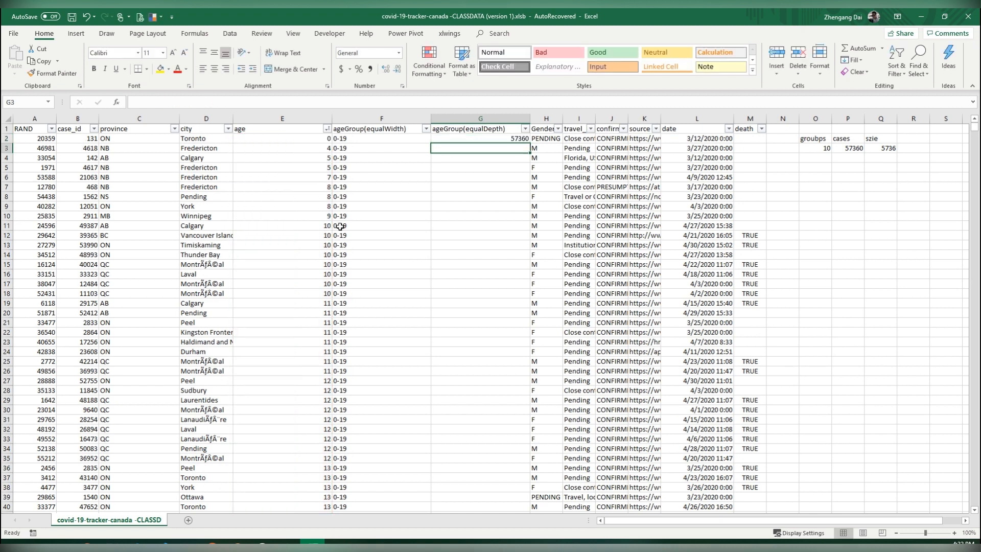
key(Up)
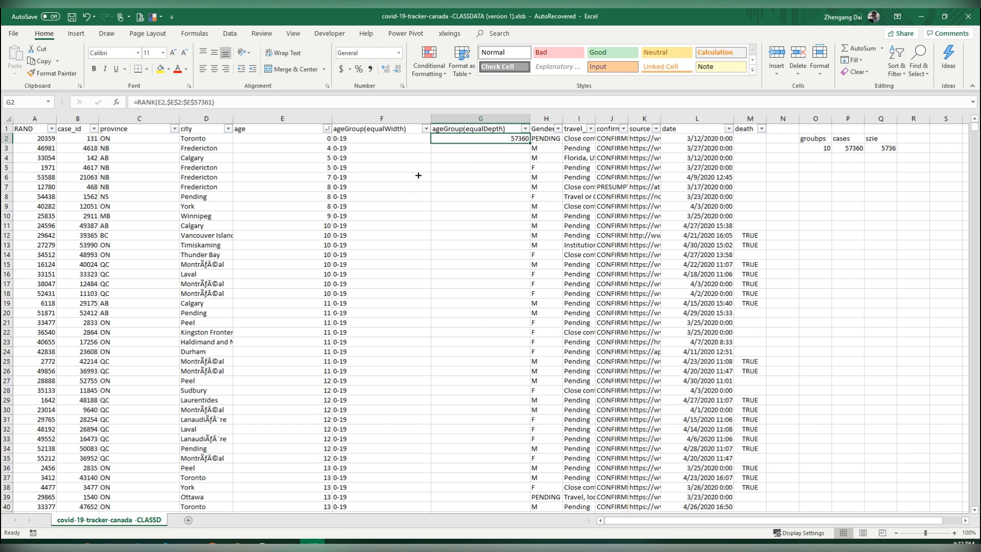
double_click(529, 143)
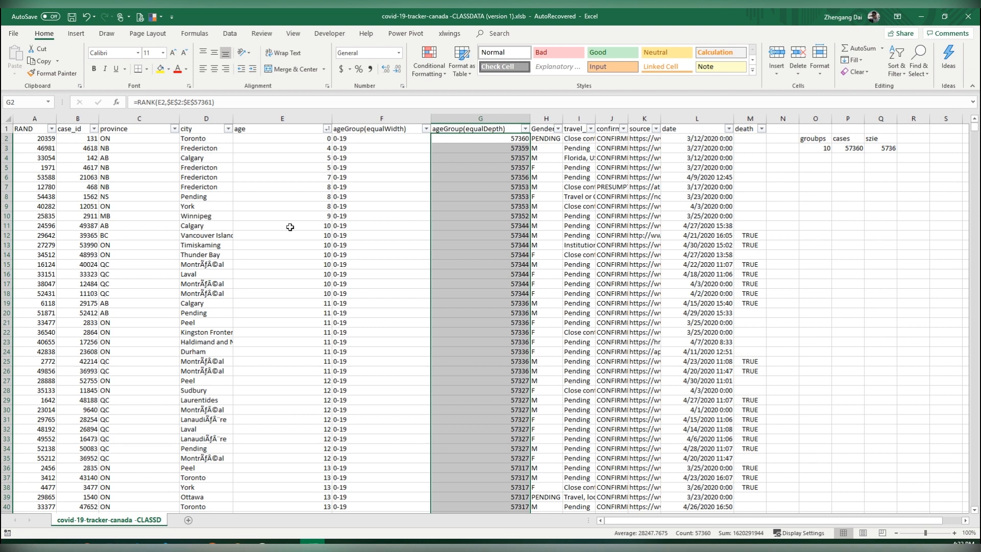
Insert a blank column before the Gender column
right_click(546, 118)
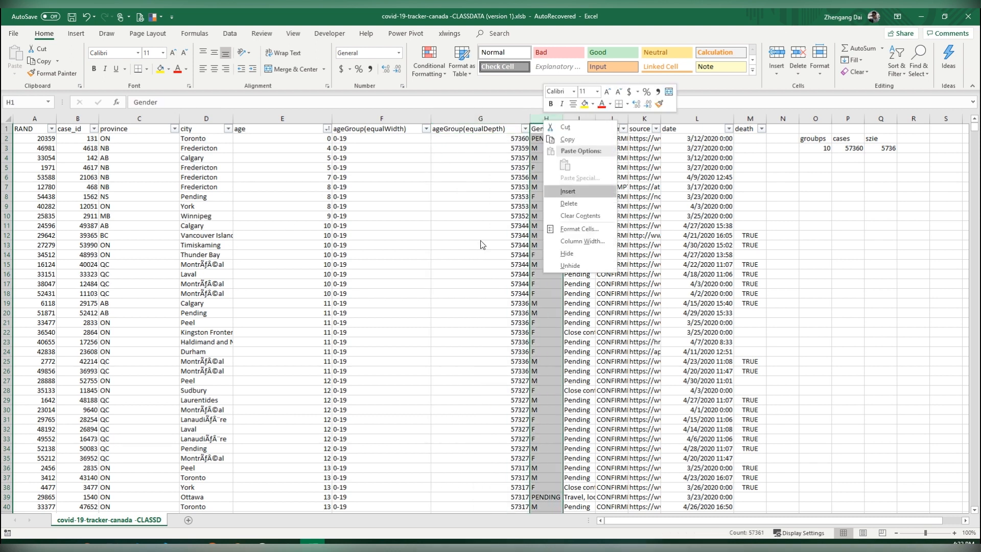
click(582, 191)
click(472, 148)
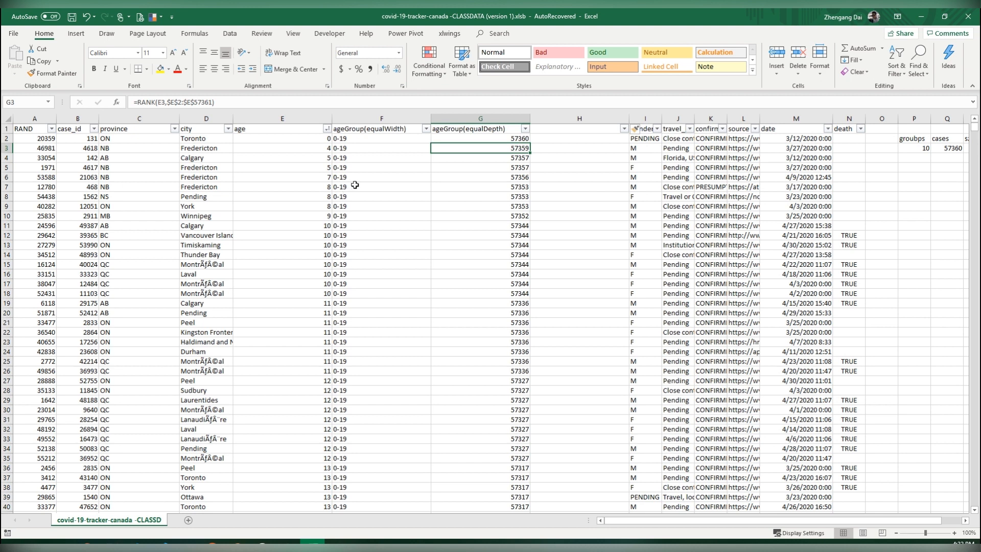
right_click(483, 122)
click(510, 140)
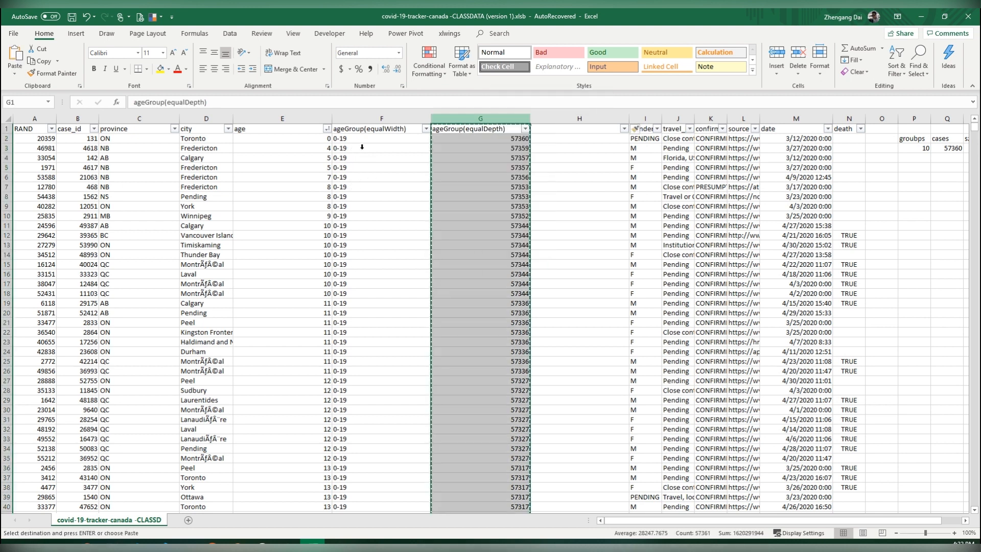
right_click(483, 122)
key(Escape)
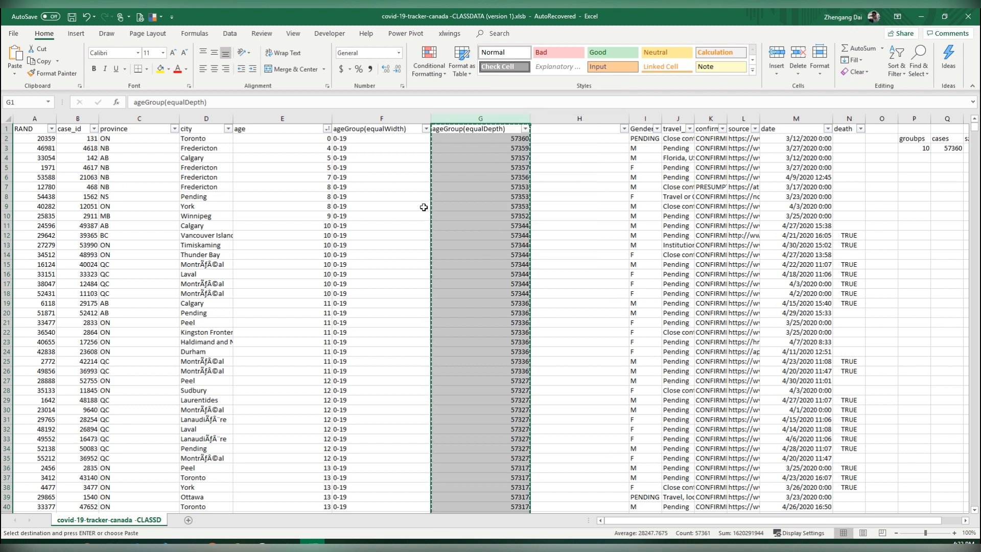
click(374, 160)
Move the ageGroup(equalDepth) header from G1 to H1 and title column G "rank", ending at cell H2
drag(479, 133, 582, 129)
key(Left)
text(rank)
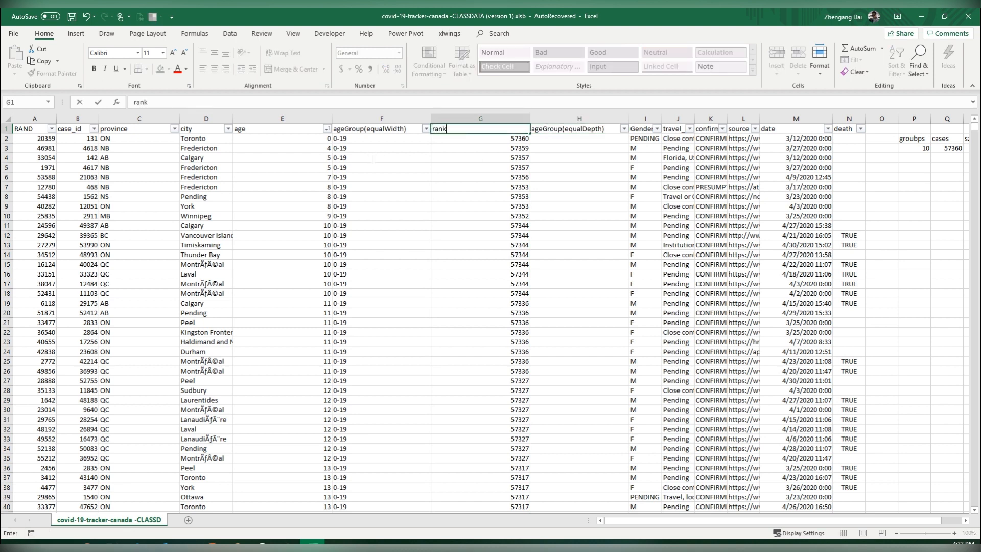
key(Tab)
key(Down)
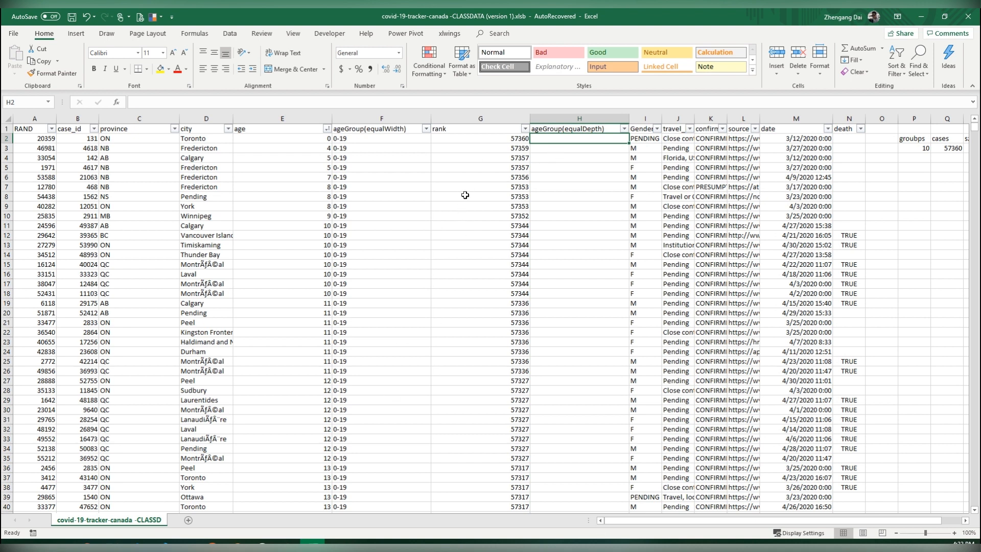
Enter a formula in H2 under ageGroup(equalDepth) that divides the rank in G2 by 57360
text(=)
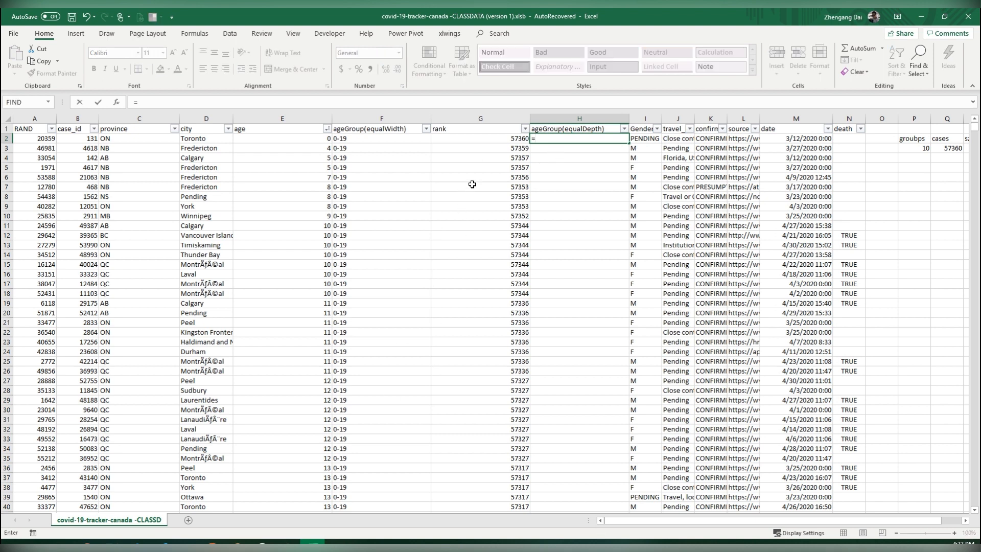
key(Left)
text(/10)
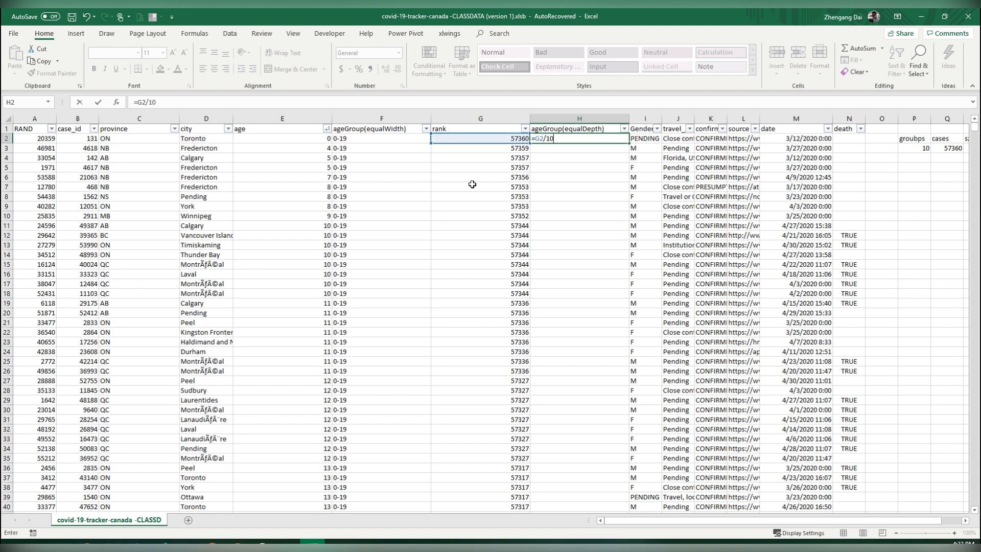
key(BackSpace)
key(BackSpace)
text(5736)
key(Return)
key(Up)
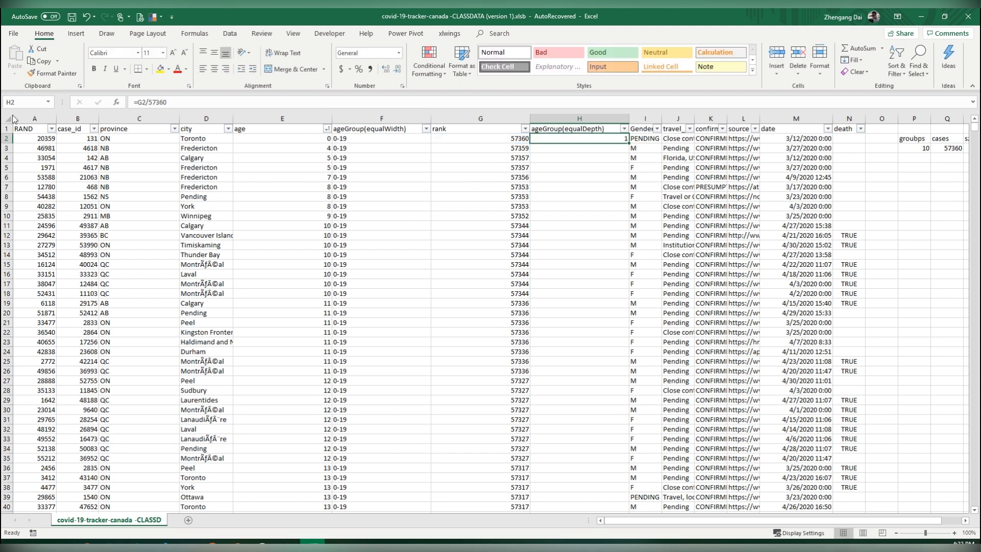
Correct the divisor in the H2 formula to 5736 and fill it down to H10
key(F2)
key(BackSpace)
key(Return)
key(Up)
double_click(629, 143)
drag(532, 210, 532, 216)
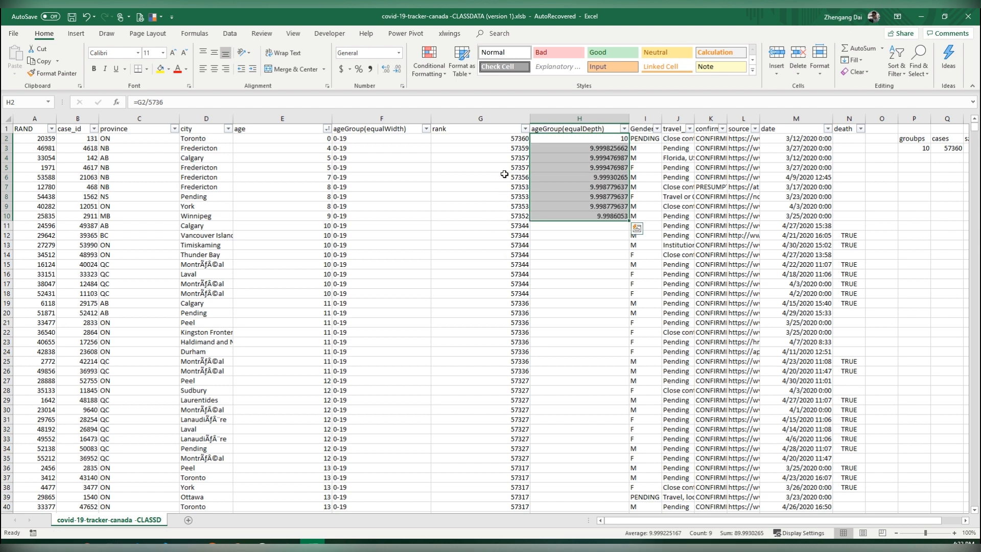
Round the group number up by changing H2 to =CEILING.MATH(G2/5736) and fill it down the whole ageGroup(equalDepth) column
key(shift+F10)
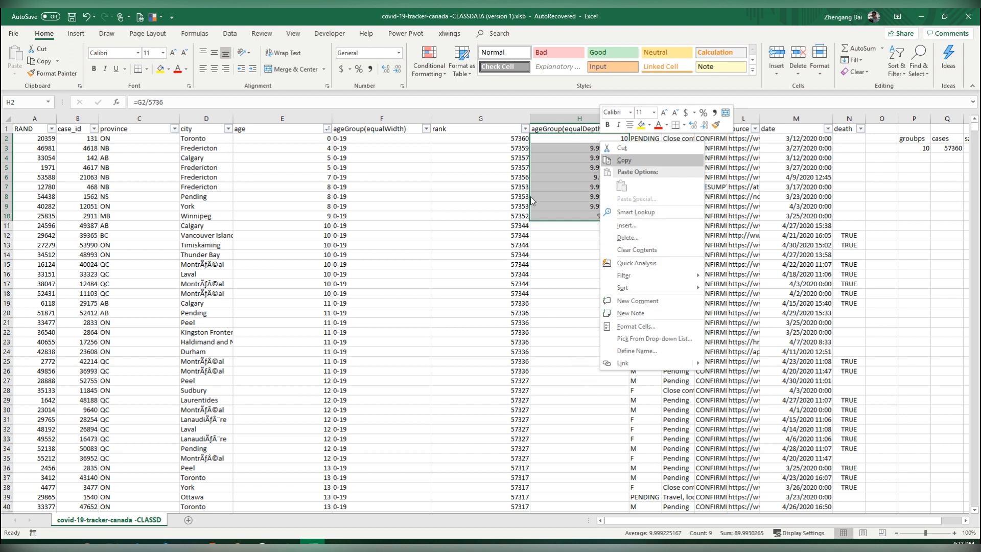
click(137, 102)
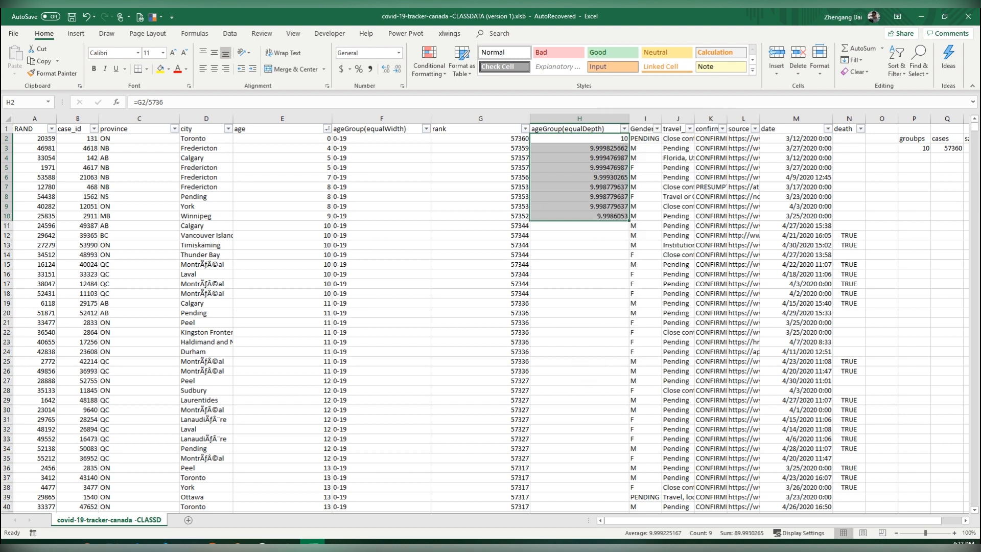
click(138, 103)
text(ce)
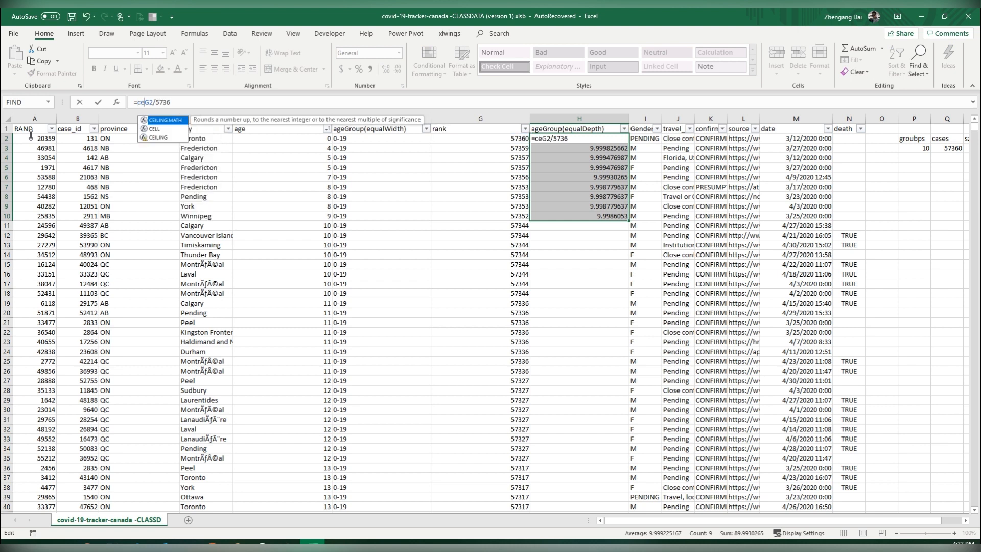
key(Tab)
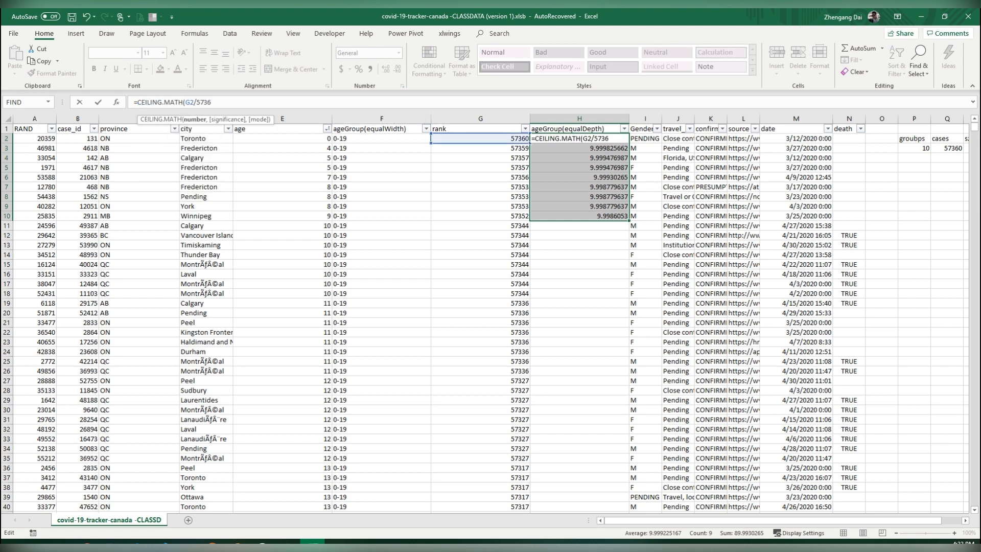
text())
key(Return)
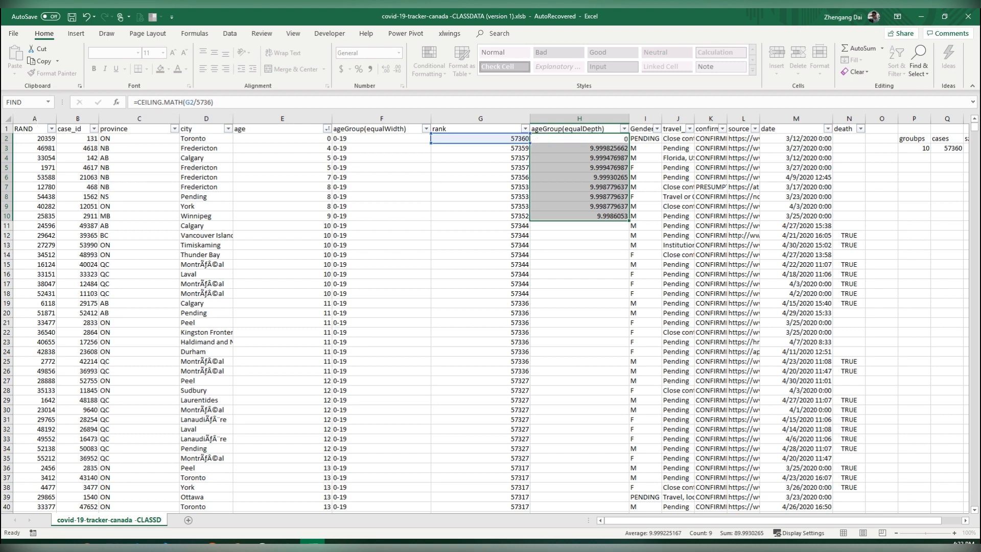
key(Up)
double_click(629, 143)
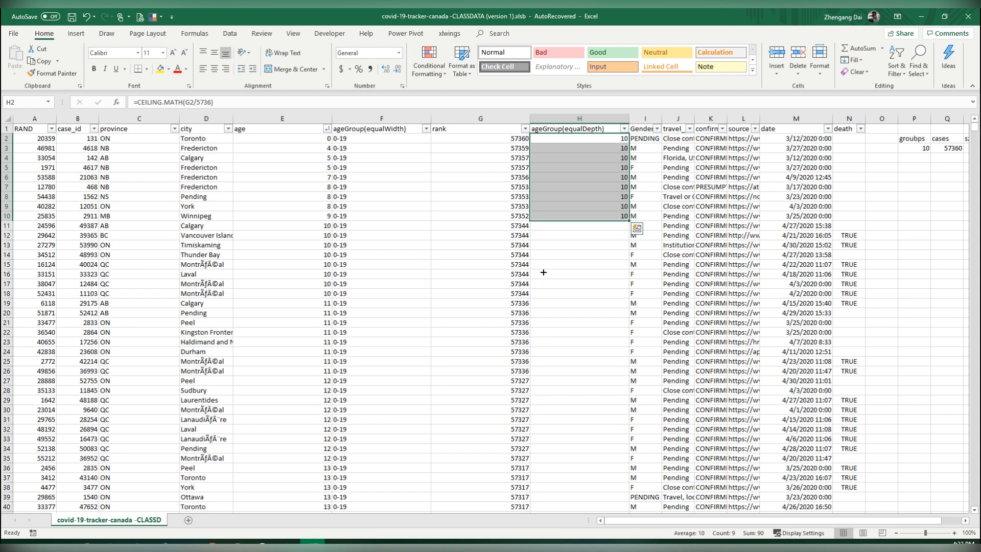
click(538, 235)
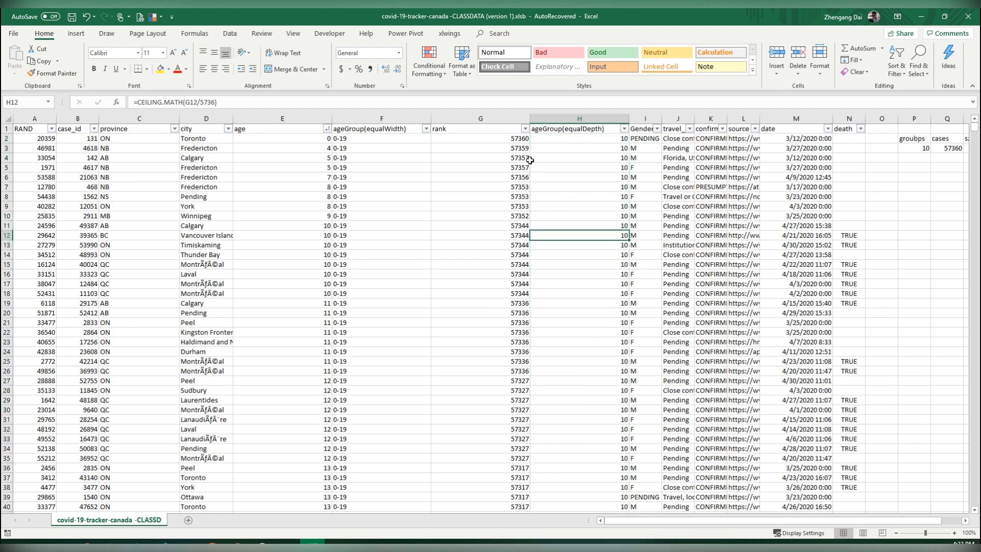
Filter ageGroup(equalDepth) to group 1 only and select the column to check how many cases it holds
key(alt+Down)
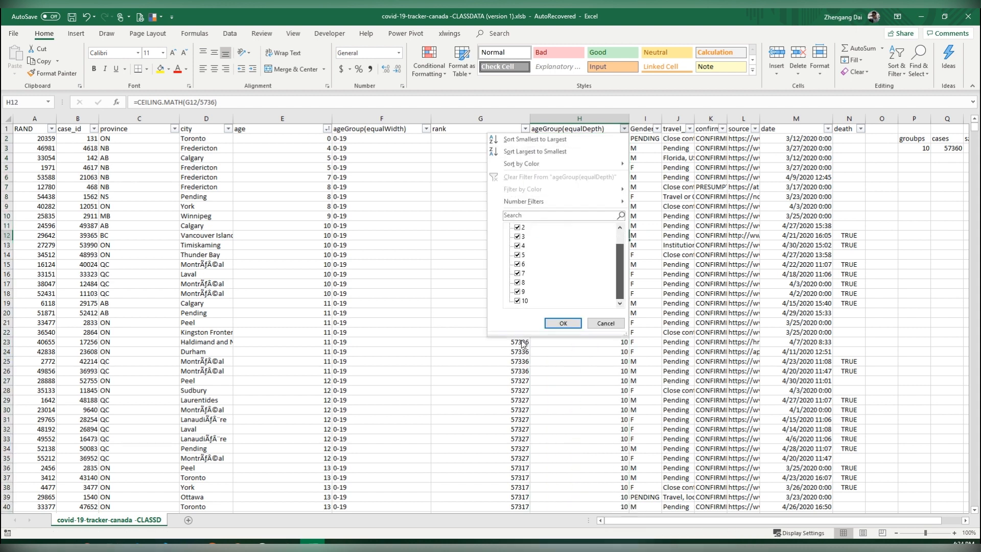
click(517, 228)
click(517, 236)
click(562, 322)
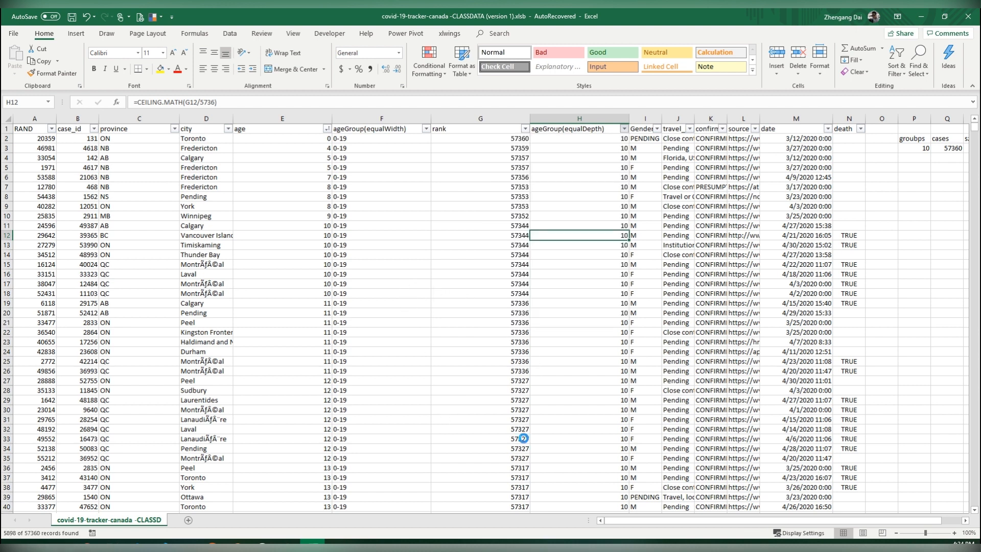
click(587, 118)
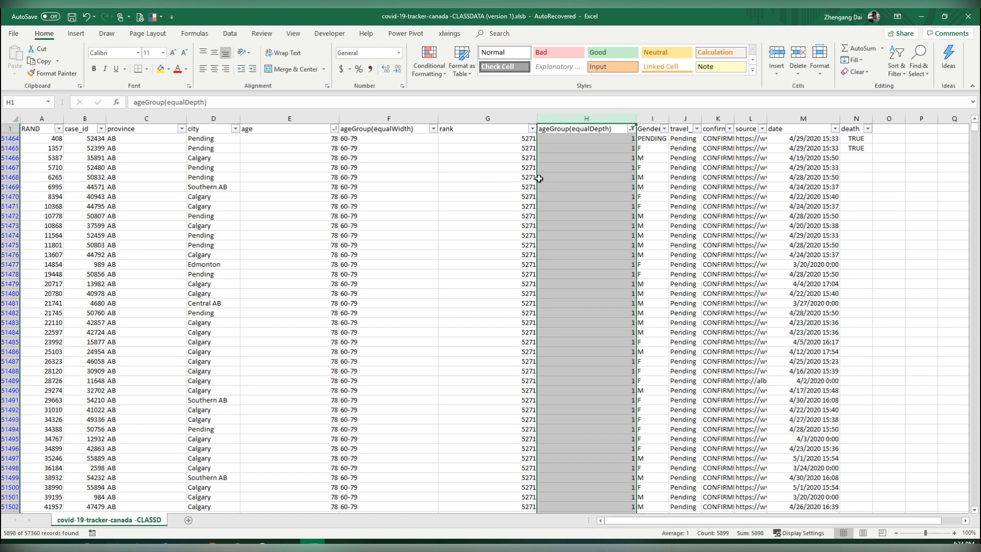
Switch the ageGroup(equalDepth) filter from group 1 to group 2 to compare its case count
click(631, 128)
click(525, 245)
click(525, 236)
click(570, 323)
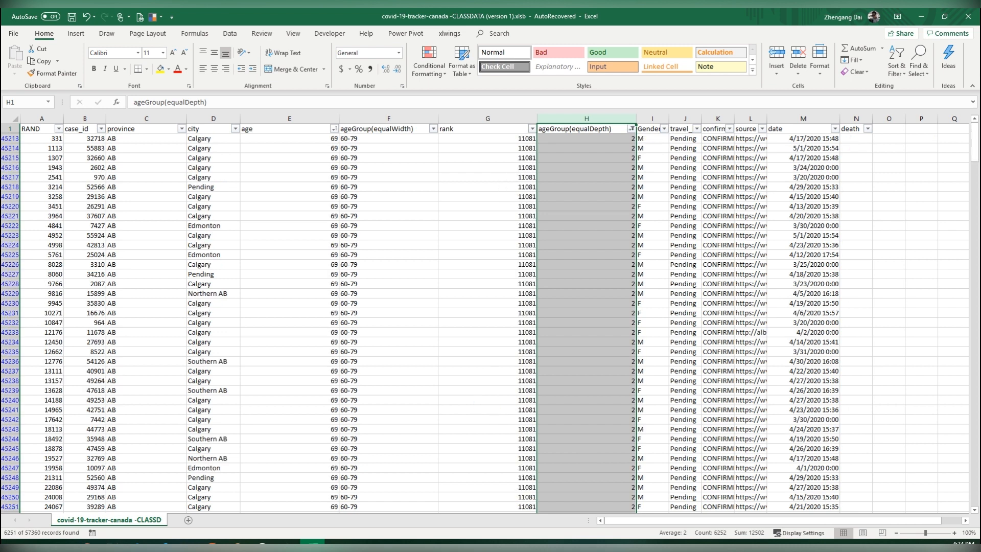
Switch the ageGroup(equalDepth) filter from group 2 to group 3 to compare its case count
click(632, 129)
click(525, 255)
click(524, 245)
click(571, 323)
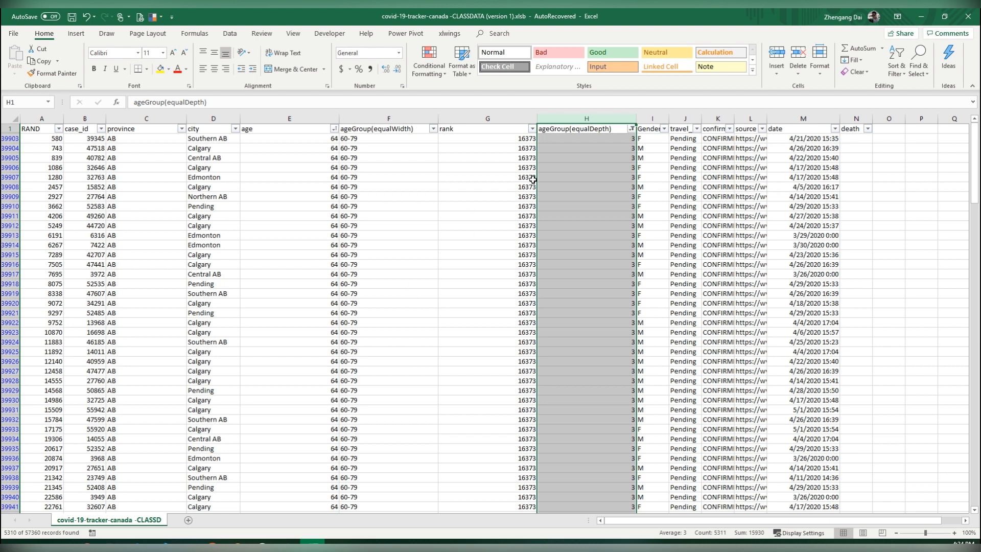
Show all groups again in the ageGroup(equalDepth) filter
key(alt+Down)
click(525, 227)
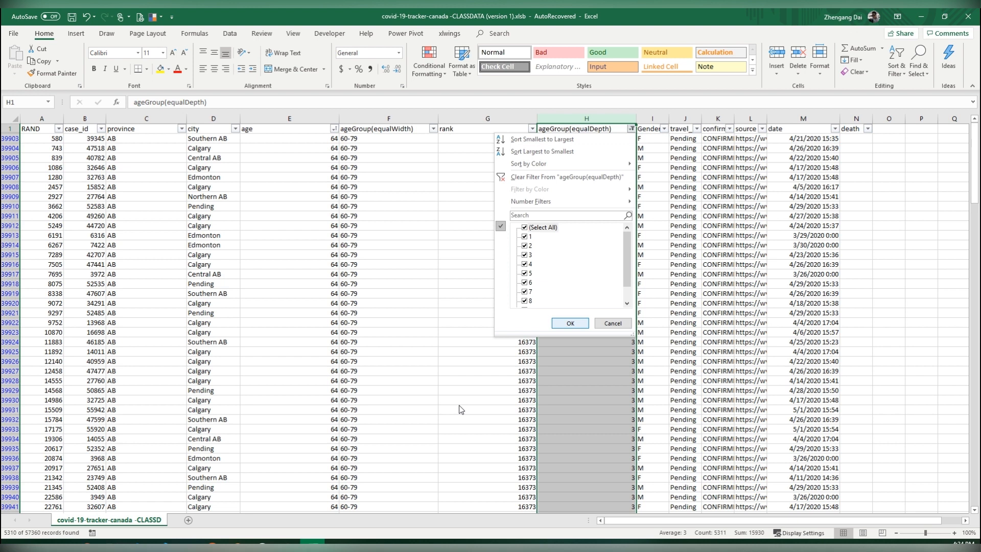
key(Return)
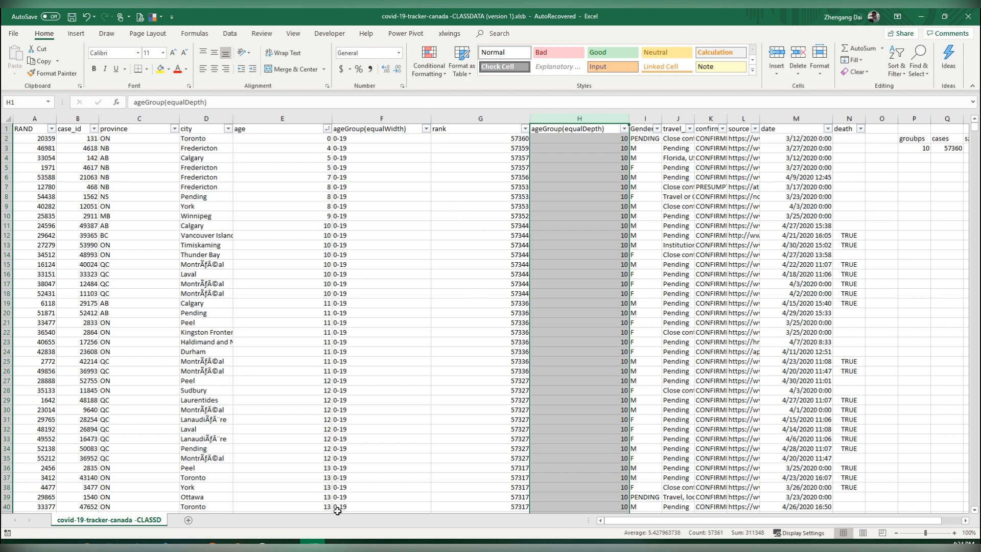
Switch to Data cleaning.pptx in PowerPoint and review the "By official rules" approach, the LOOKUP boundaries and Encoding on the Discretization/Binarization slide
click(238, 544)
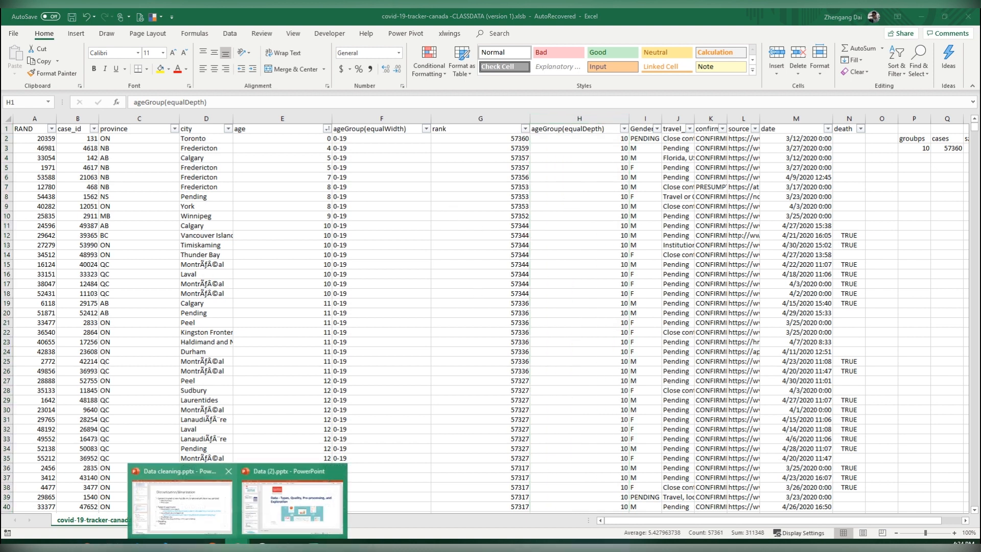
click(181, 503)
drag(292, 370, 396, 370)
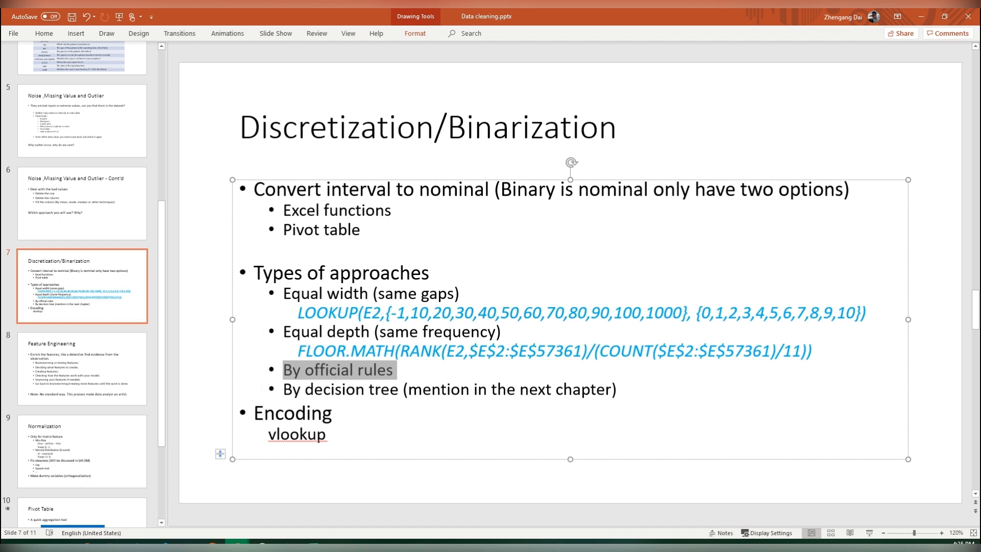
drag(398, 313, 663, 313)
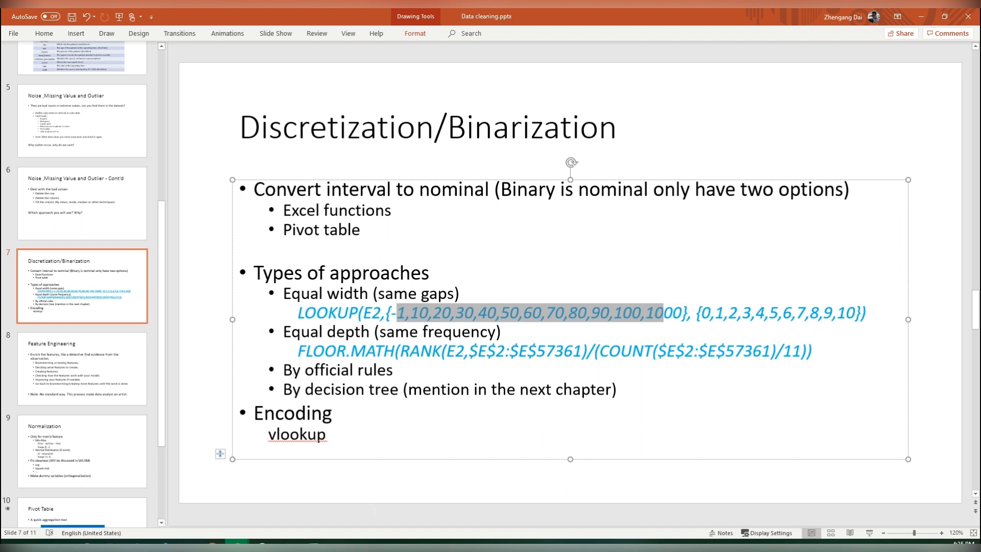
click(333, 413)
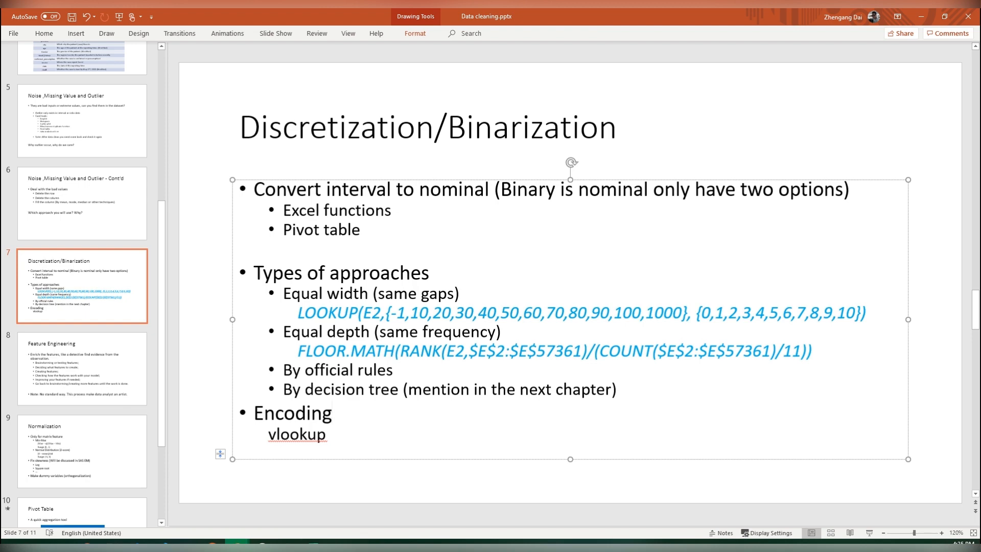
Switch back to the Excel workbook and insert a column titled "General" before travel_history
click(312, 546)
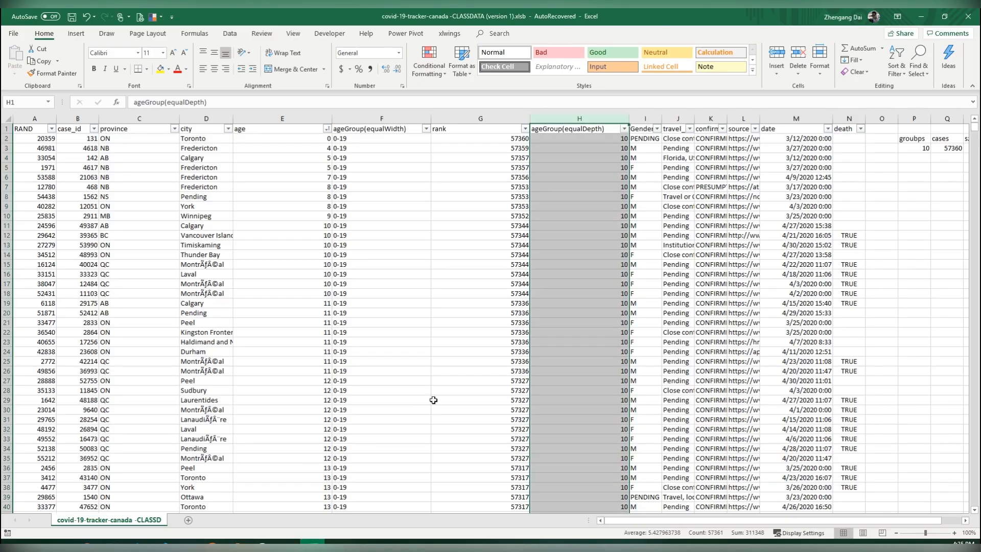
key(ctrl+Up)
key(Right)
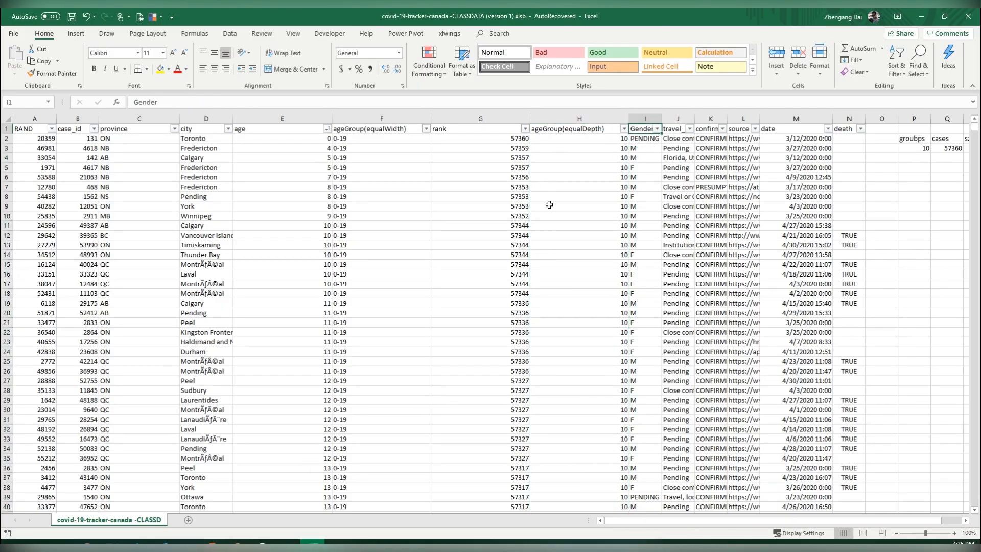
click(678, 119)
right_click(677, 118)
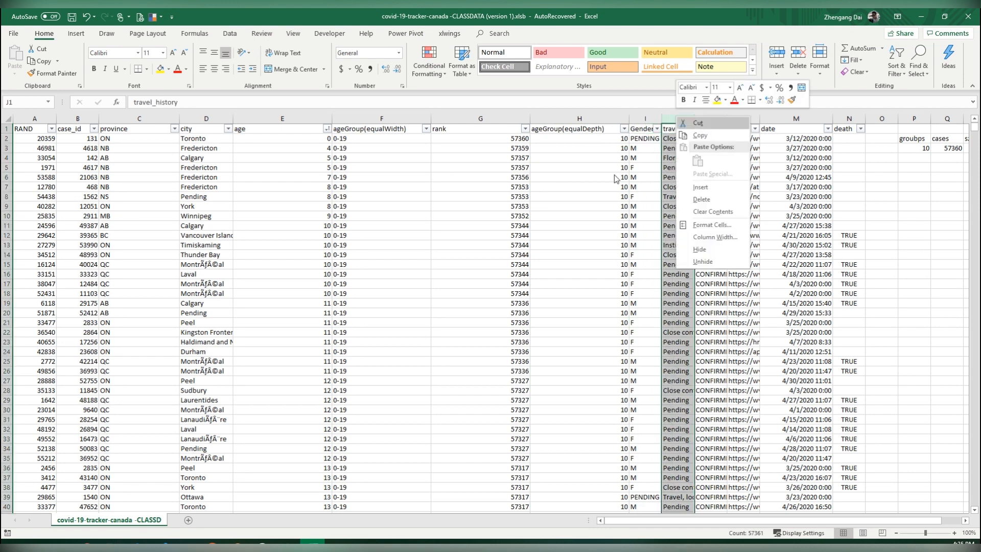
click(707, 187)
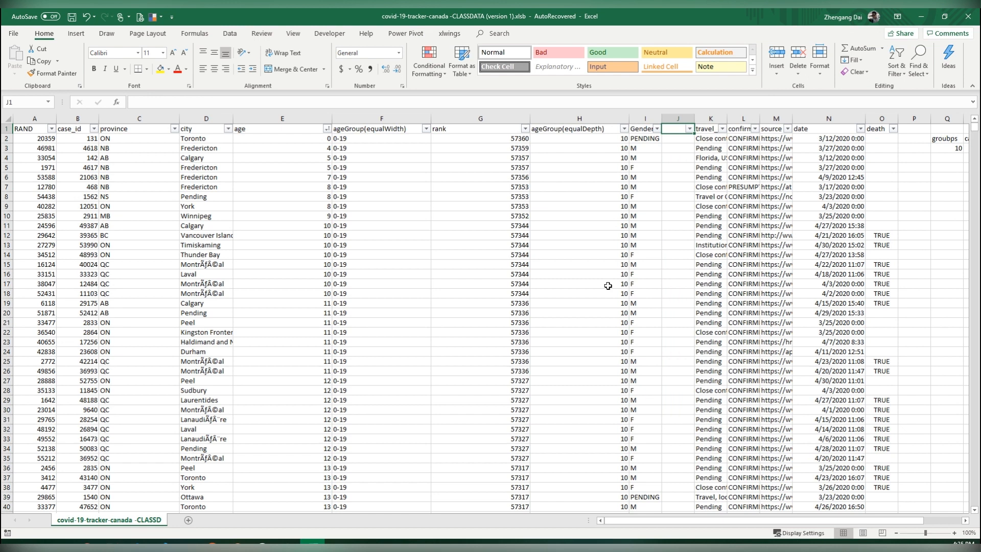
text(General)
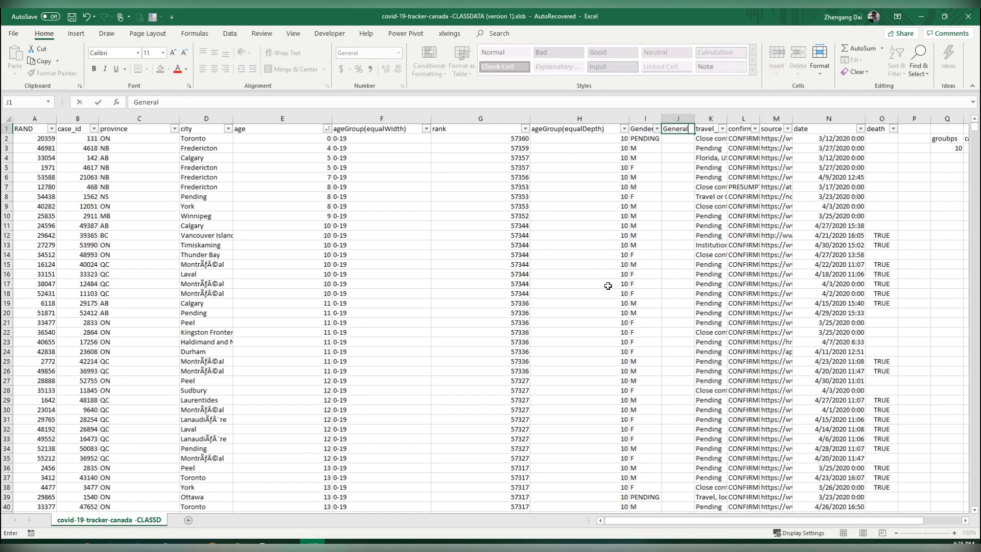
key(Return)
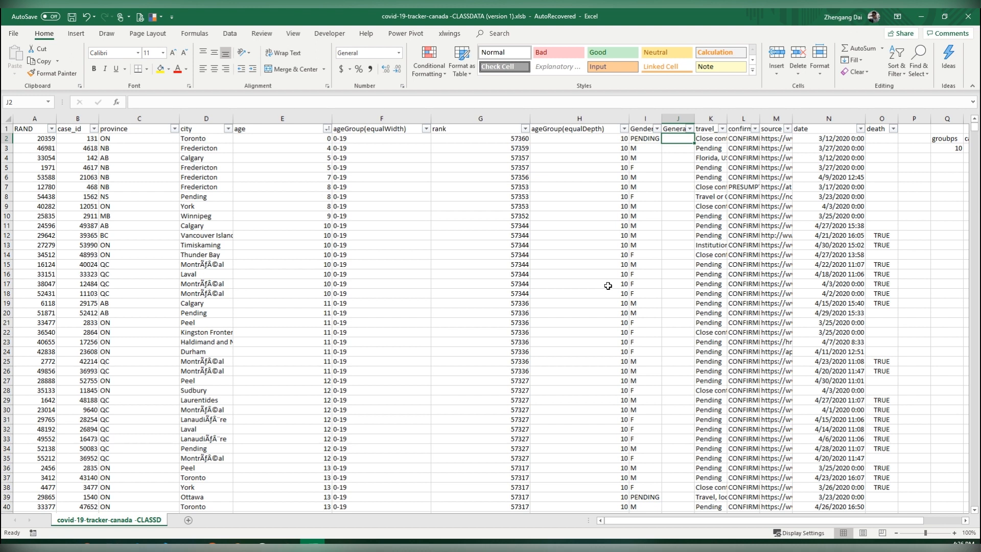
Enter =I2="F" in J2 to test whether the gender is female and fill it down to J19
text(=)
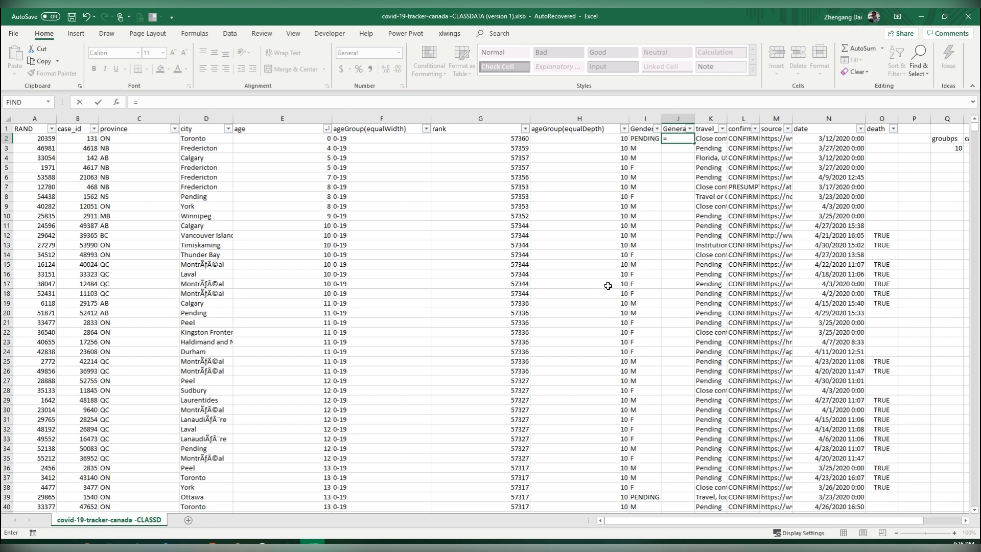
click(645, 138)
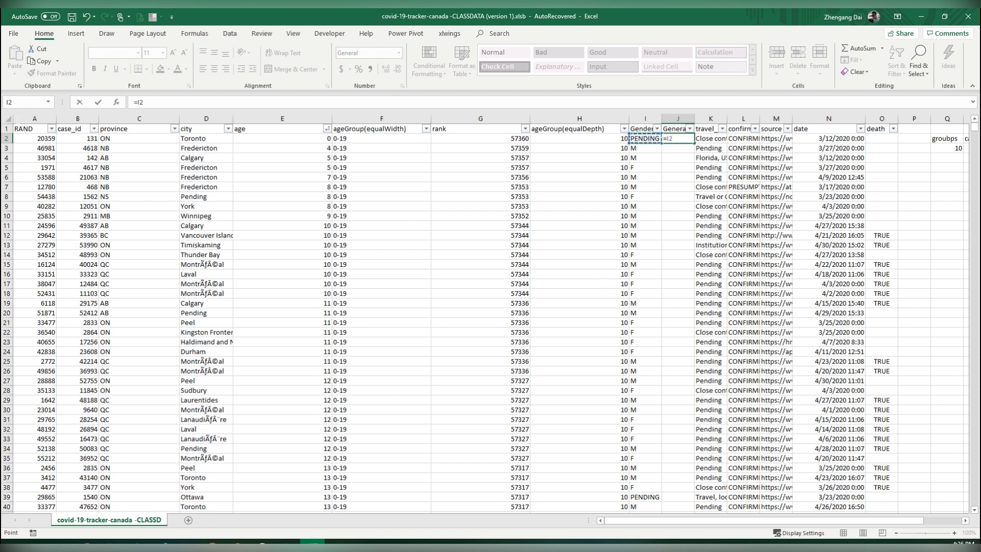
text(="F")
key(ctrl+Return)
drag(694, 143, 670, 303)
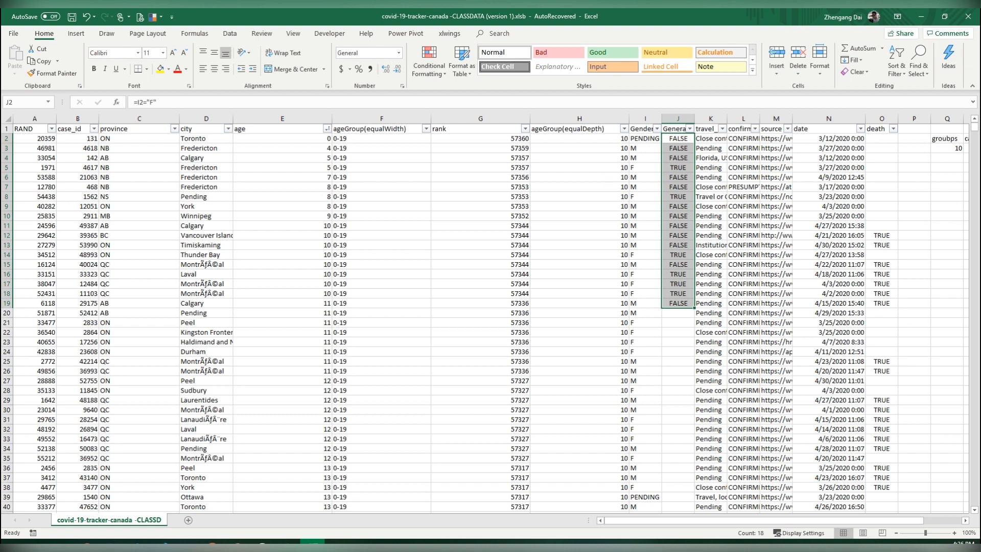
Convert the gender test to a number by changing J2 to =(I2="F")*1 and refill it down to J19
key(F2)
text(()
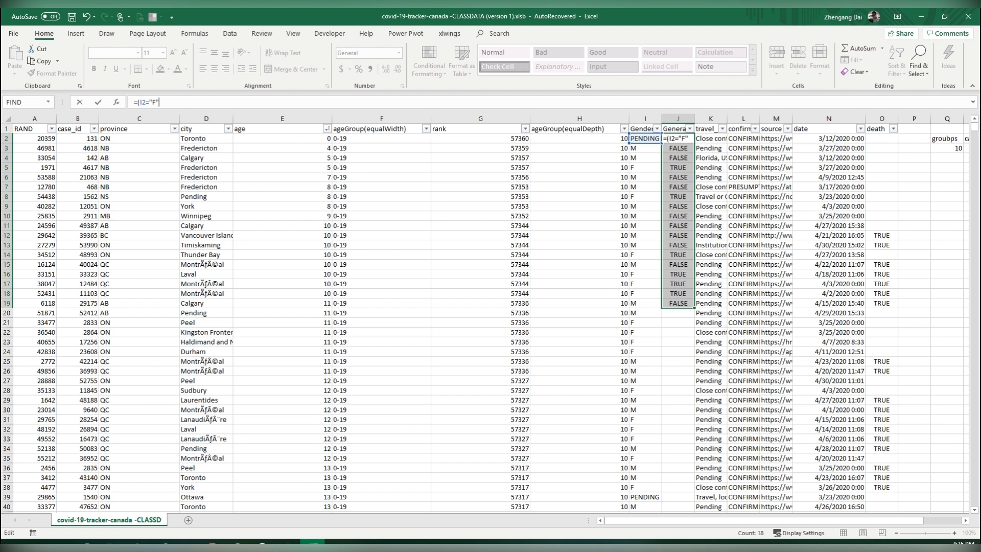
text()*1)
key(Return)
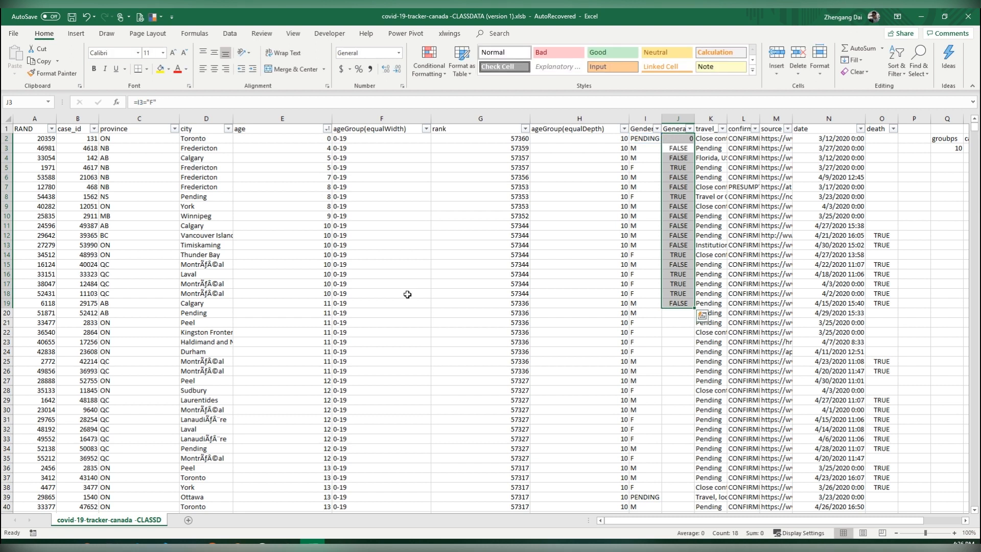
key(Up)
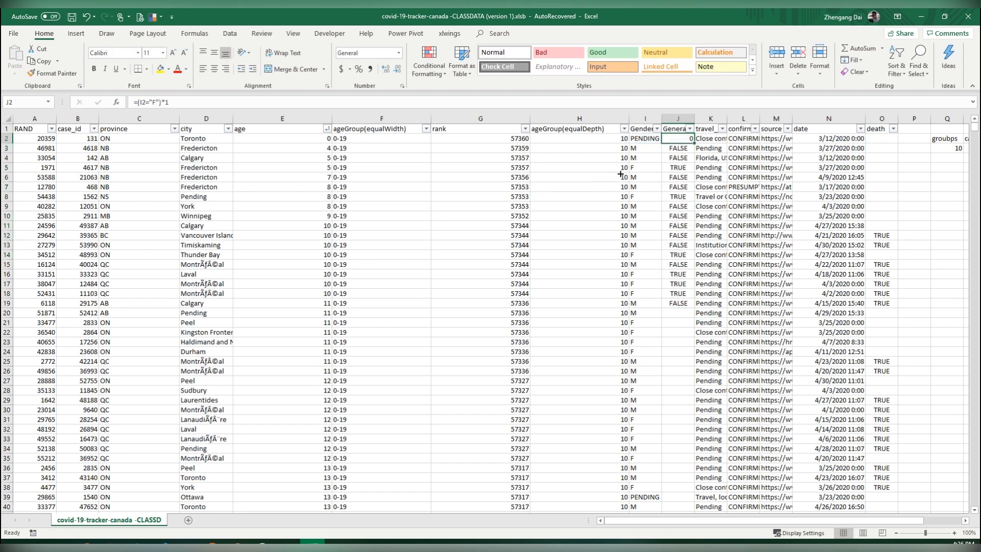
drag(694, 143, 689, 304)
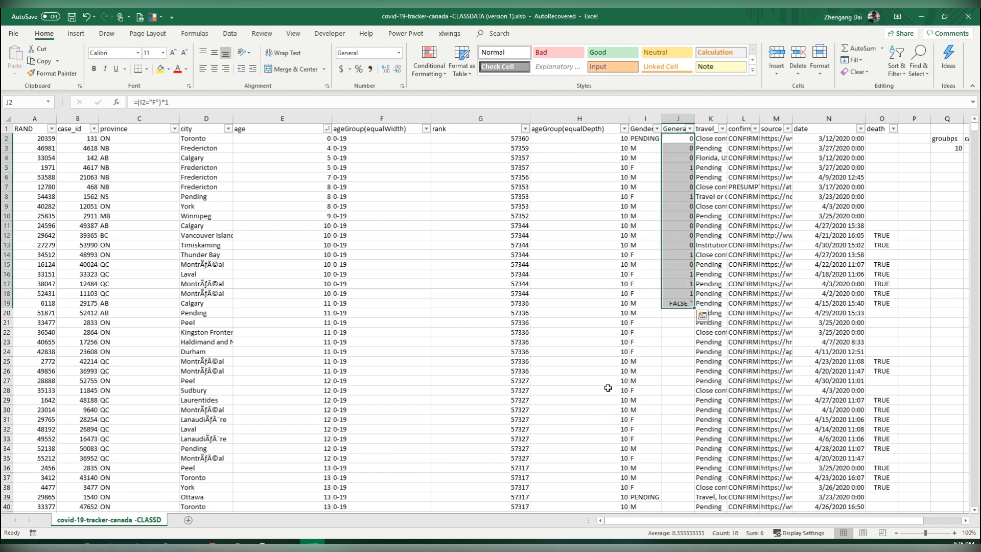
Fill the gender formula from J19 down through the last data row and check the General column's distinct values in its filter
click(678, 304)
double_click(694, 308)
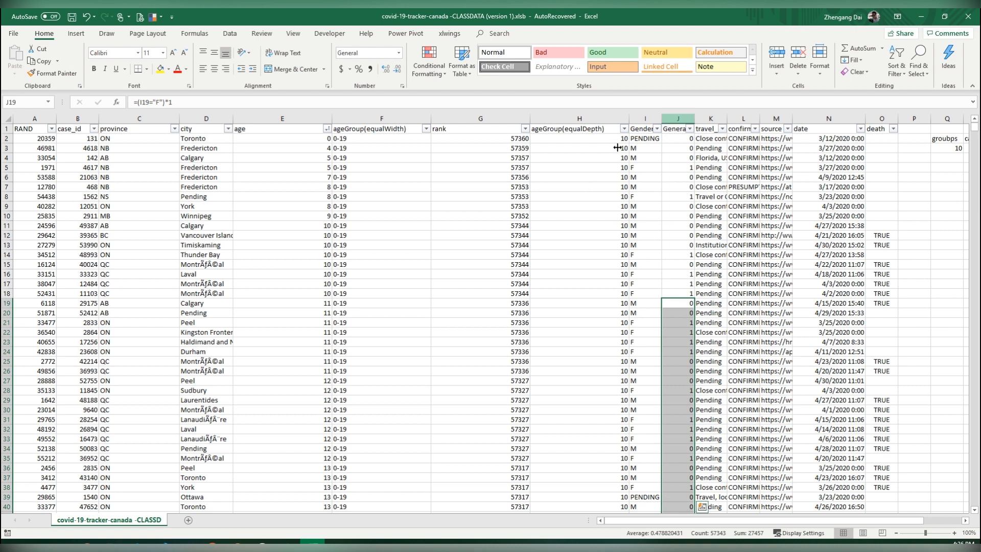
click(690, 129)
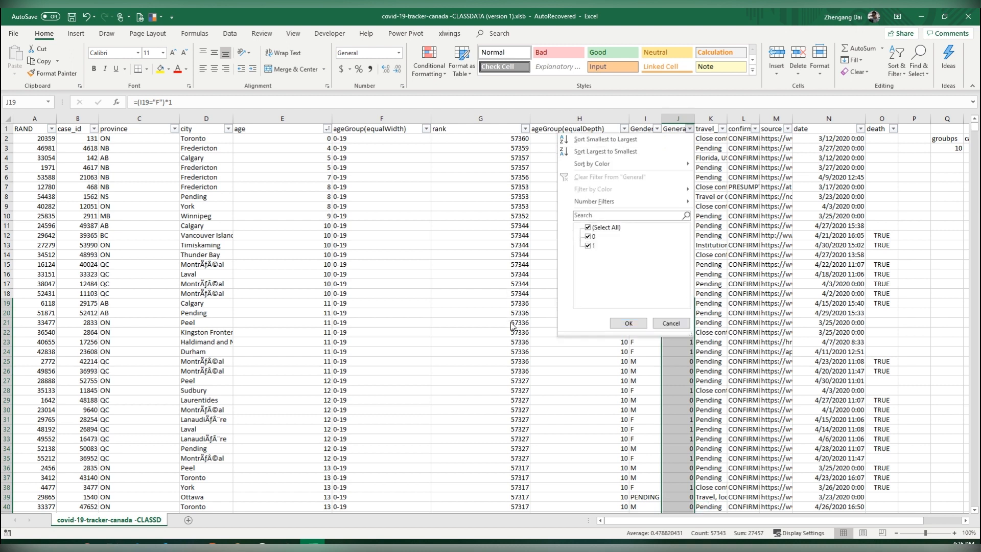
key(Escape)
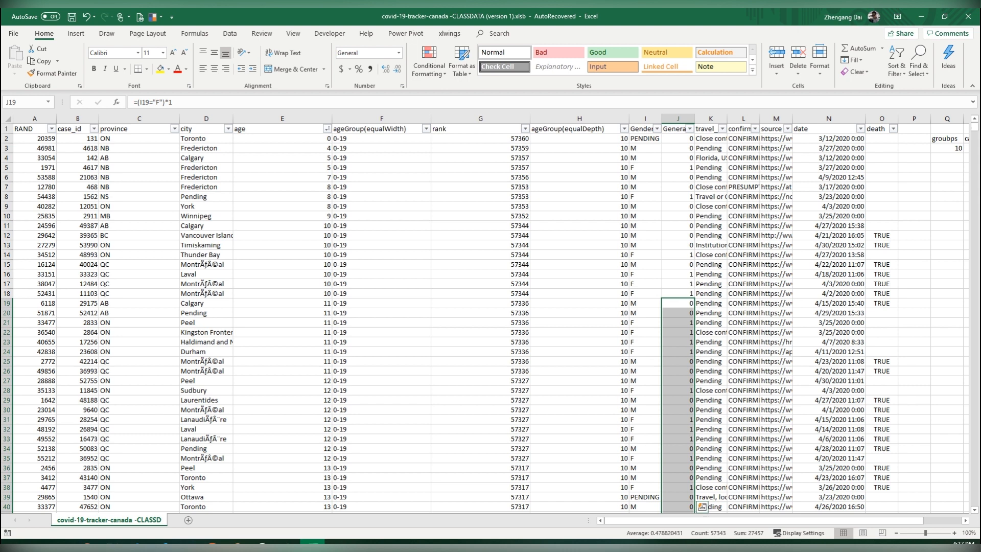
scroll(598, 314, right, 1)
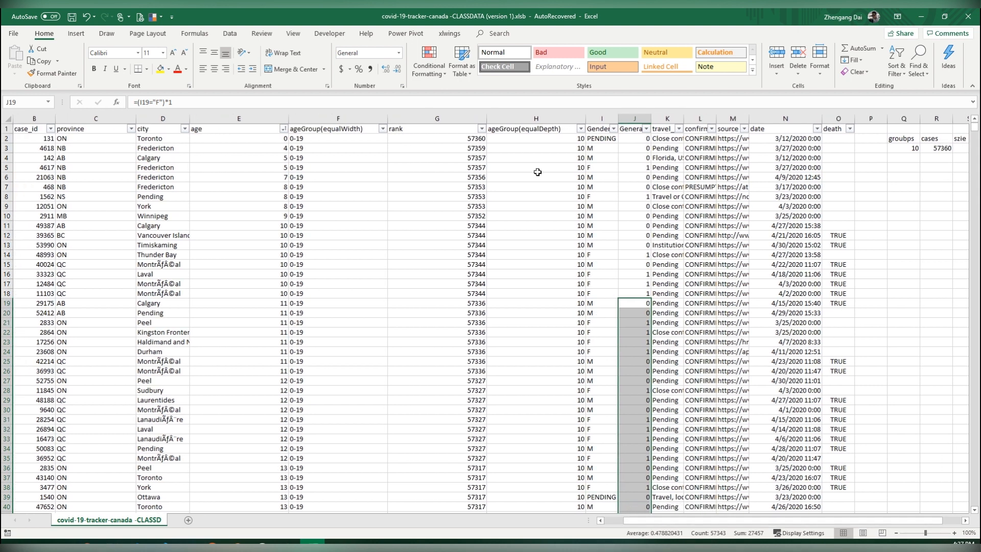
key(ctrl+Up)
key(Down)
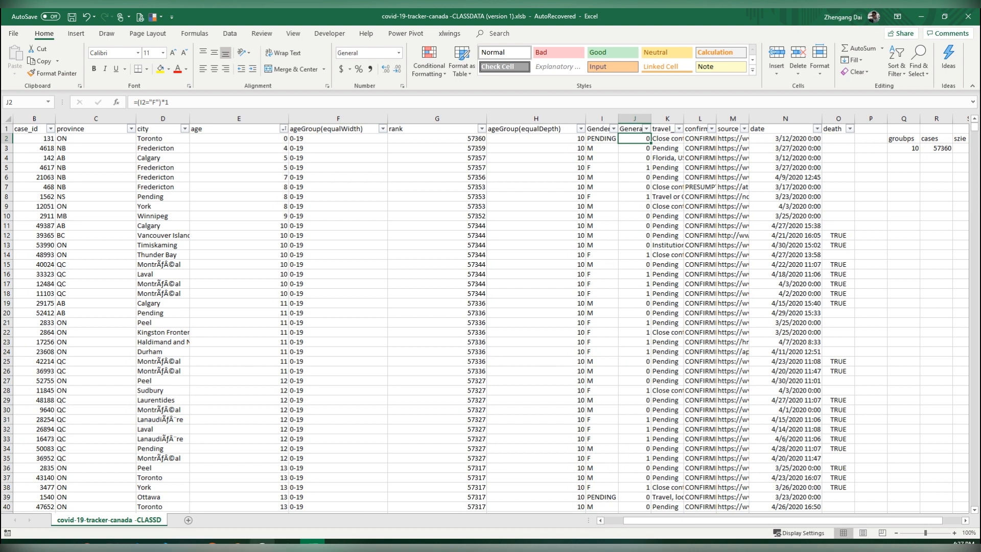
Switch to Data cleaning.pptx in PowerPoint and review the Feature Engineering slide
mouse_move(262, 543)
click(286, 503)
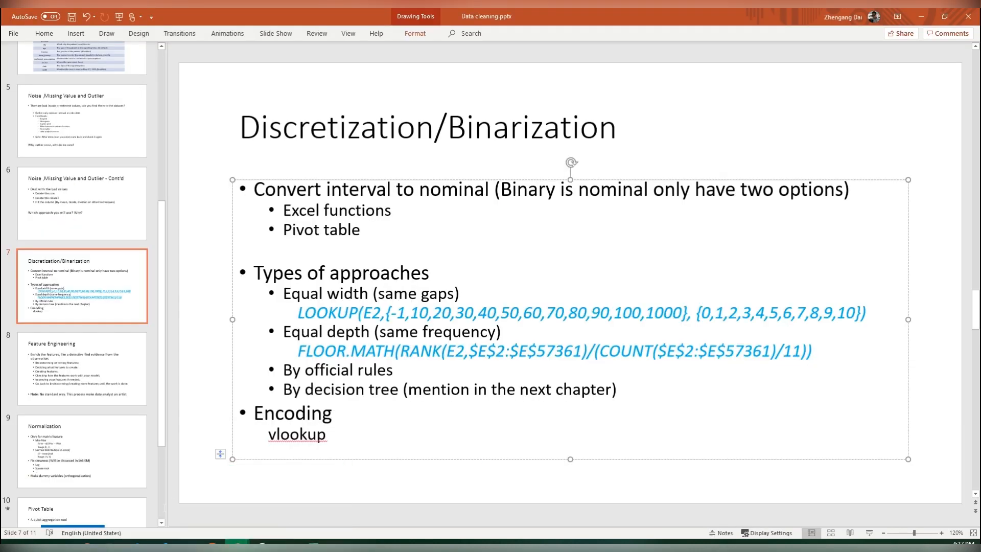
click(83, 369)
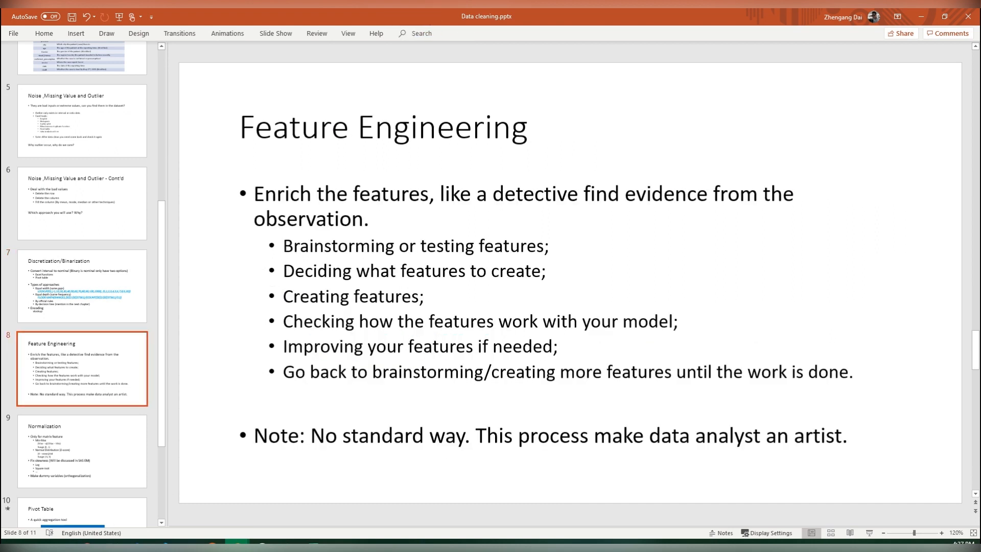
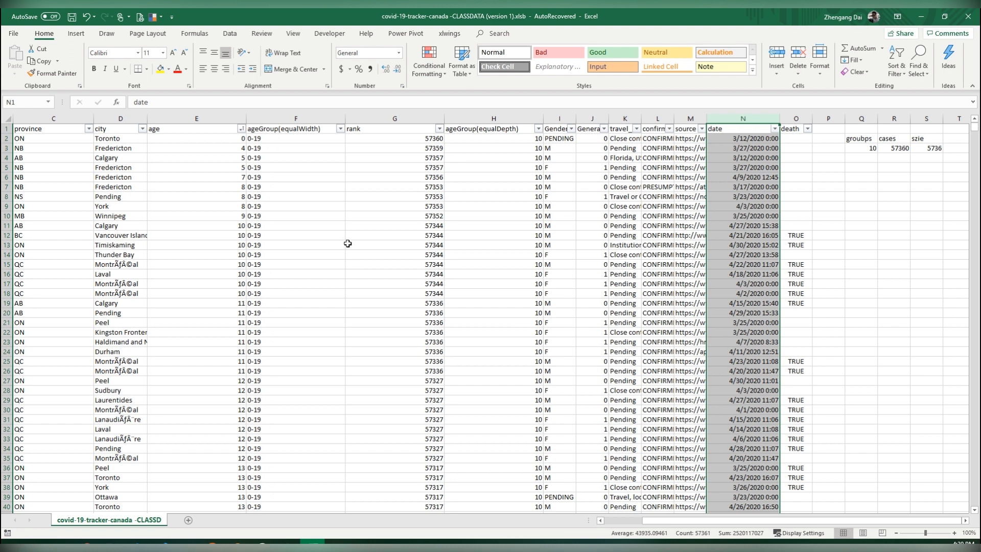
Insert a column titled "month" before the death column
right_click(800, 119)
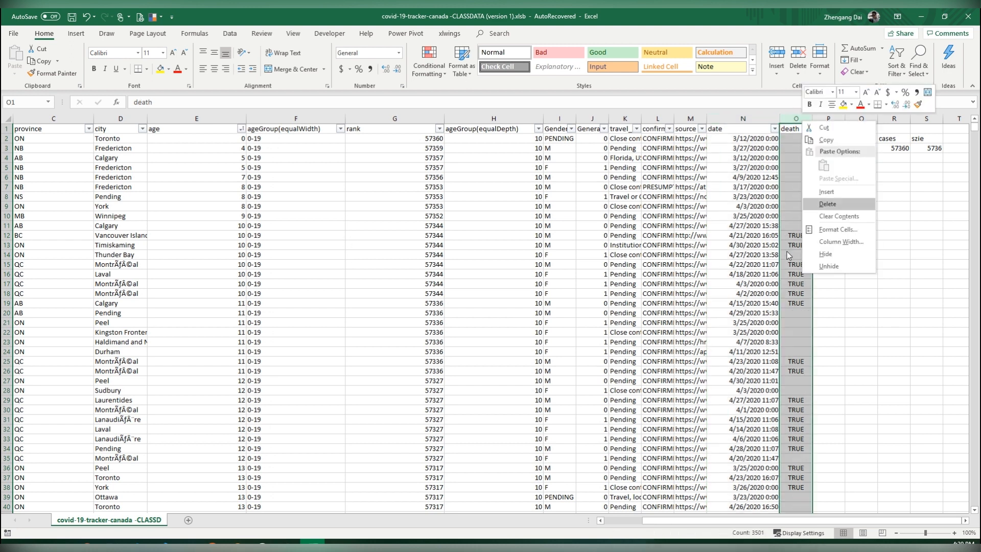
click(826, 192)
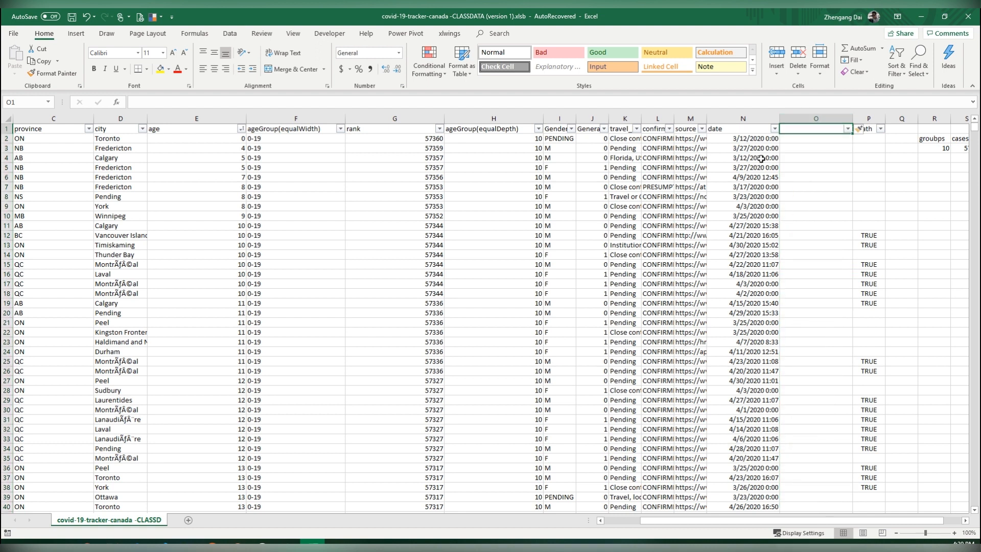
text(mo)
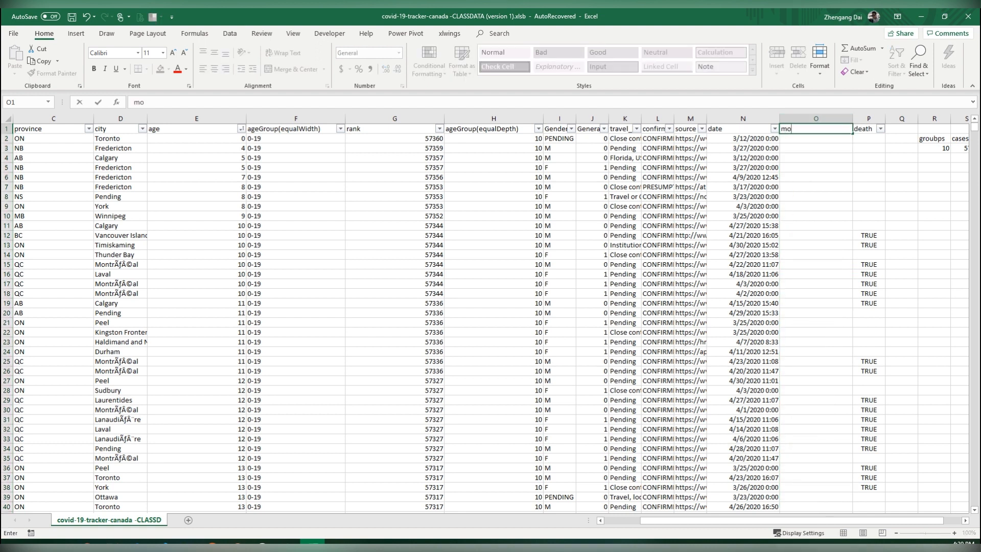
text(nth)
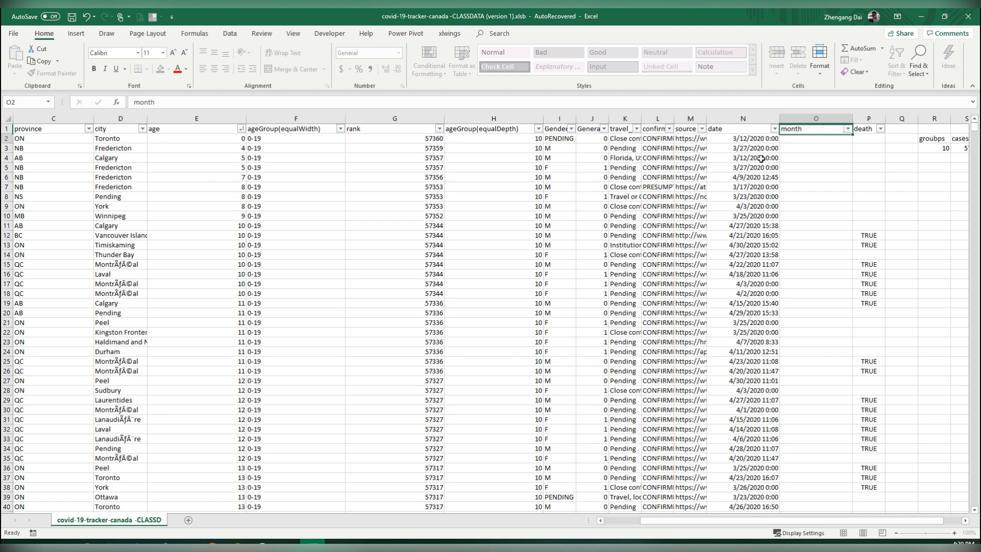
key(Return)
Enter =MONTH(N2) in O2 to extract the month from the case date
text(=)
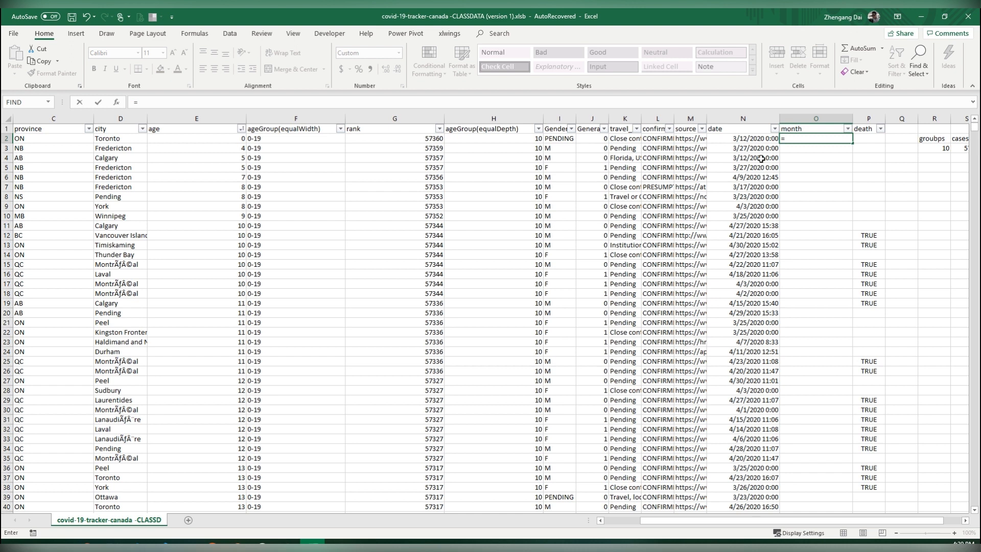
text(month)
key(Tab)
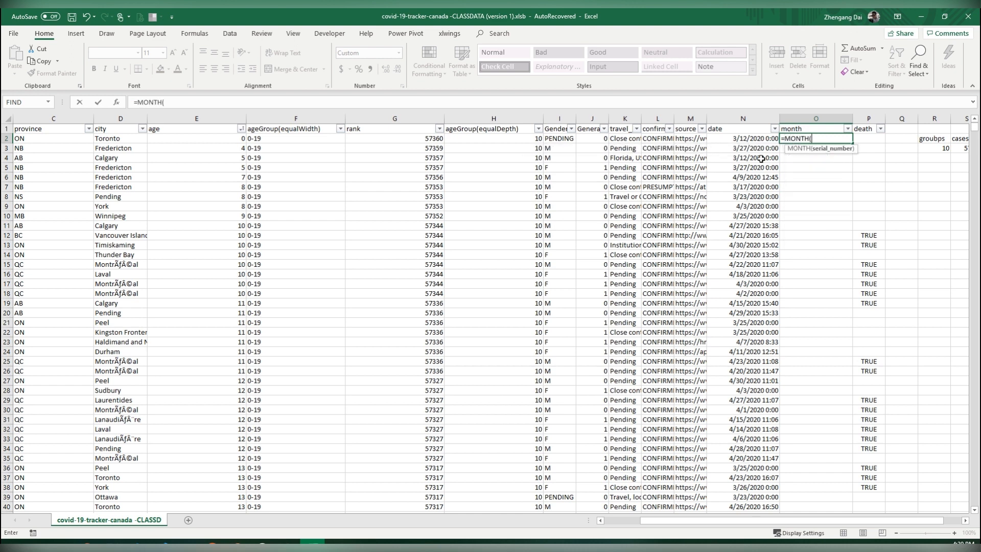
key(Left)
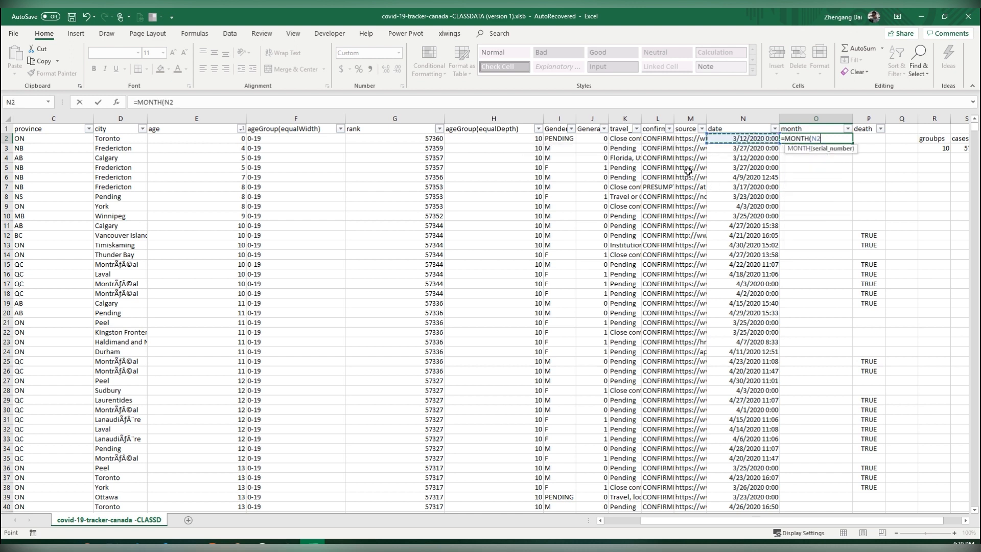
key(Return)
click(818, 138)
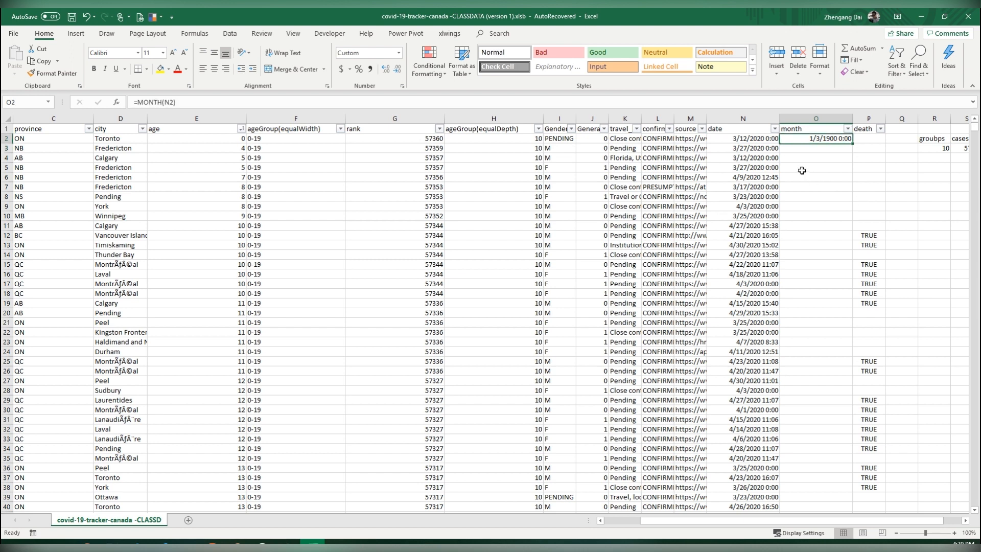
Format O2 as Number with 0 decimal places and fill the month formula down the whole column
right_click(838, 138)
key(Return)
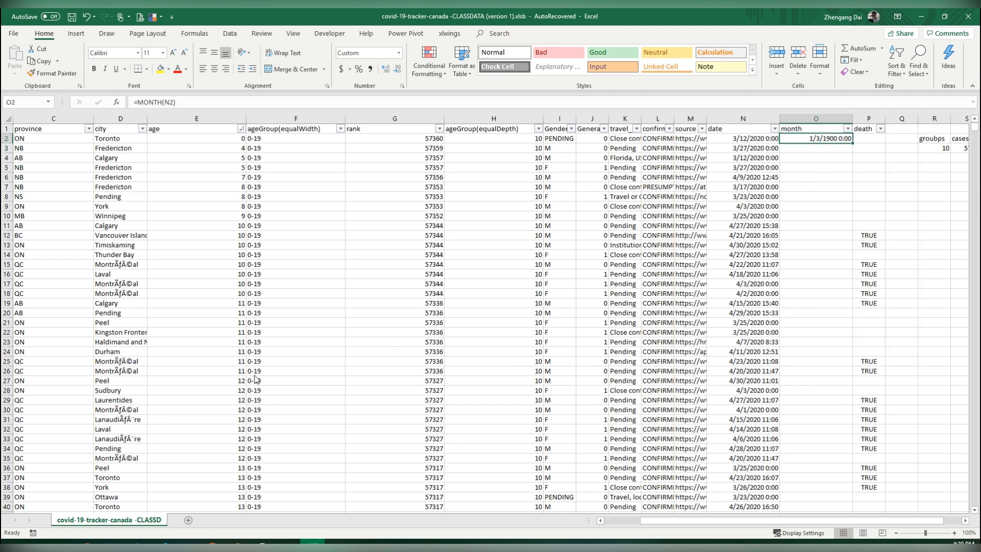
click(581, 181)
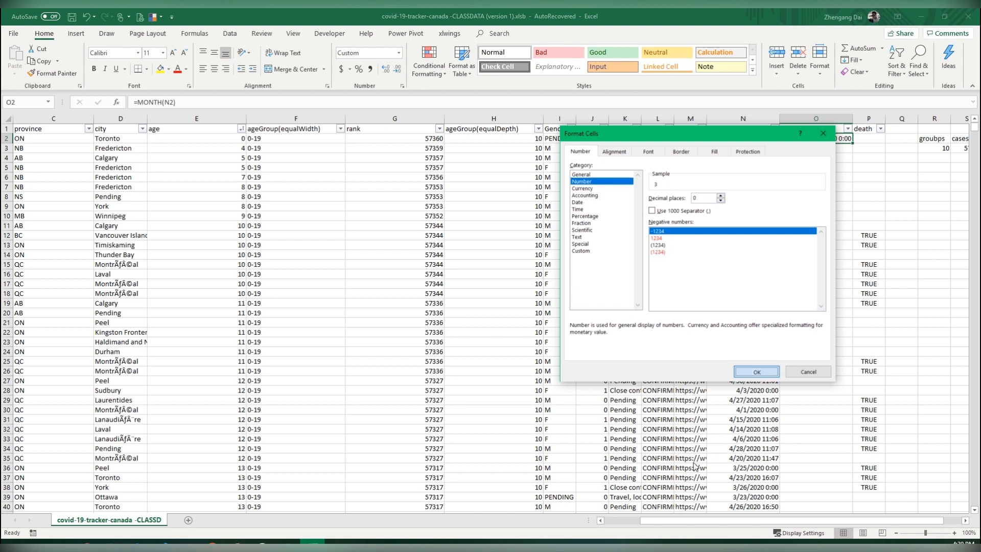
click(756, 372)
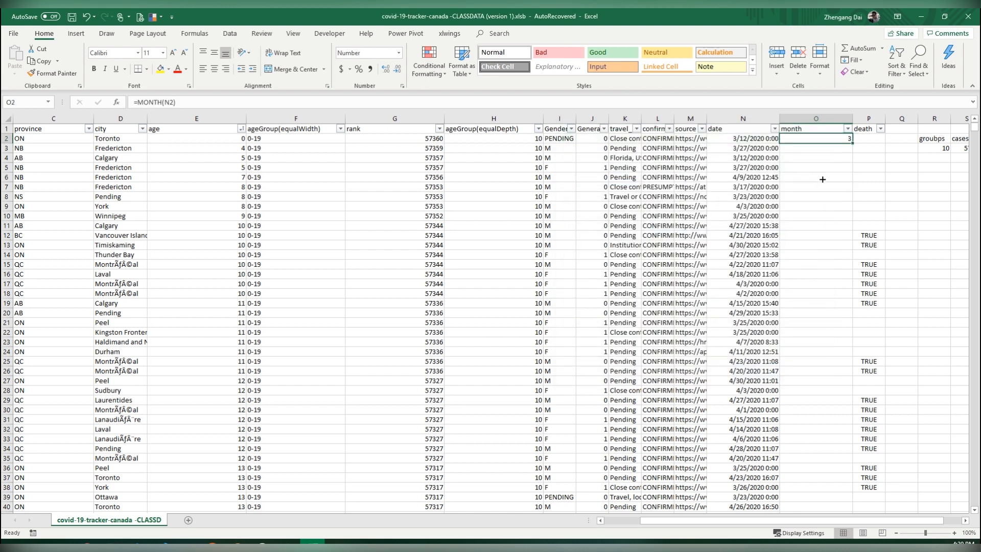
double_click(851, 143)
Insert a column titled "day" between month and death
right_click(871, 117)
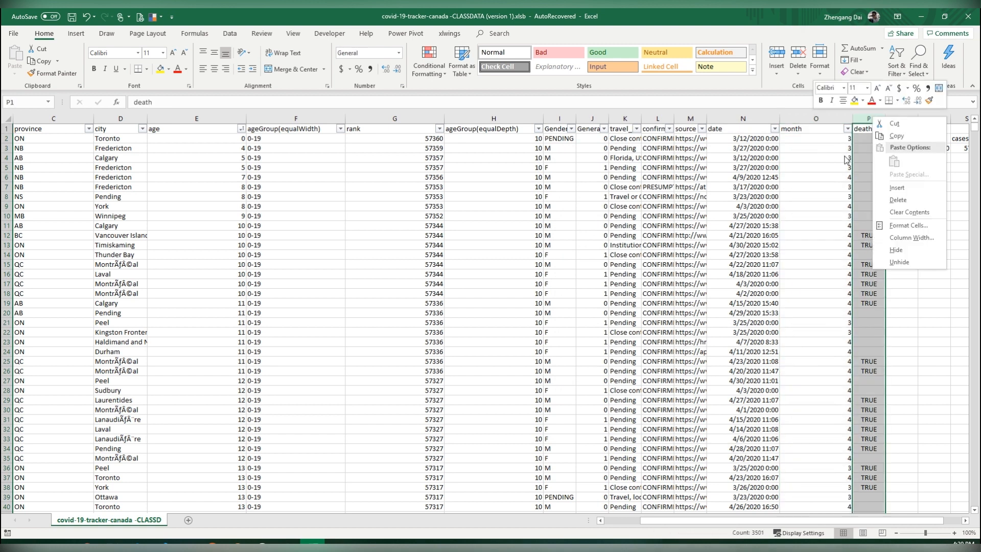
click(888, 188)
click(846, 187)
click(868, 129)
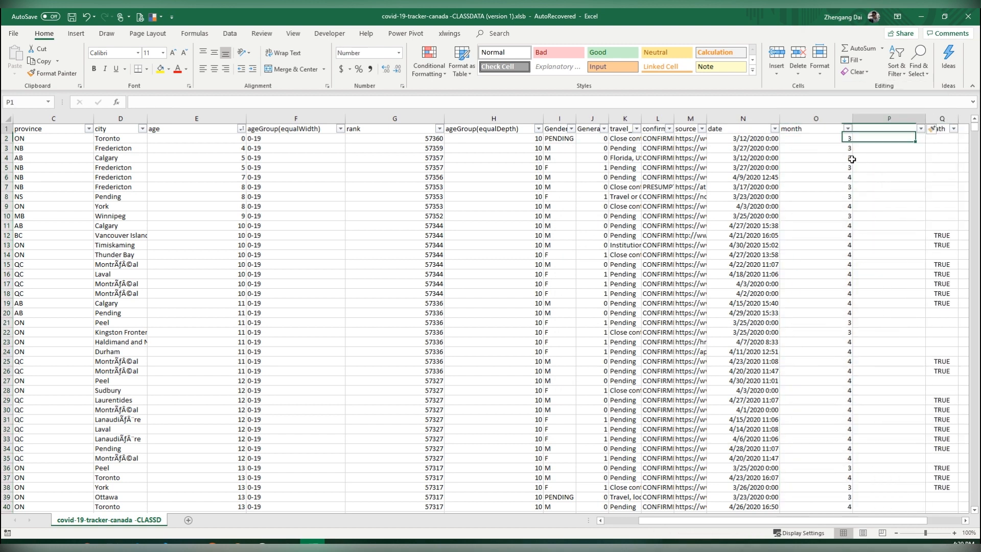
text(dauy)
key(Return)
Enter =DAY(N2) in P2 to extract the day of the month and fill it down the column
text(\)
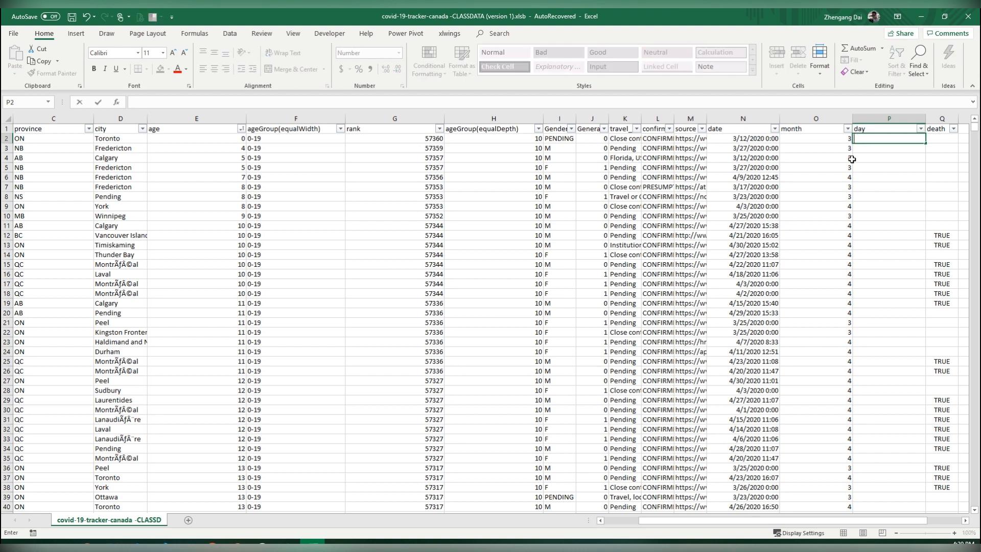
text(=DAY()
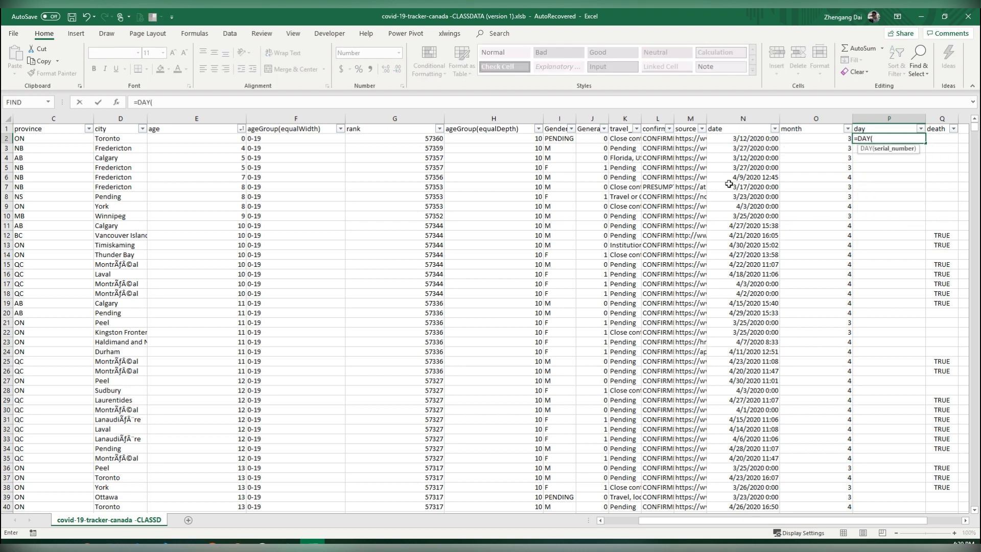
click(742, 139)
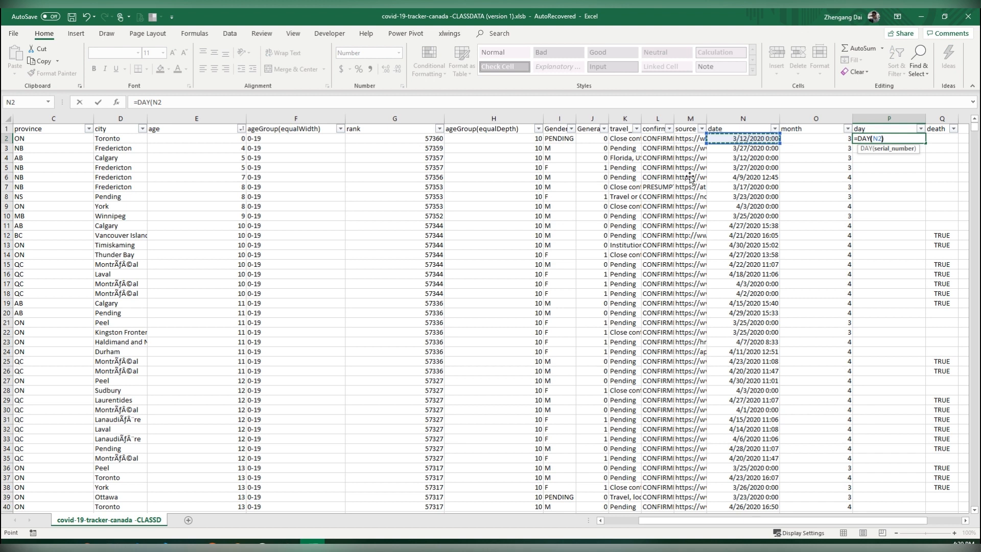
key(Return)
key(Up)
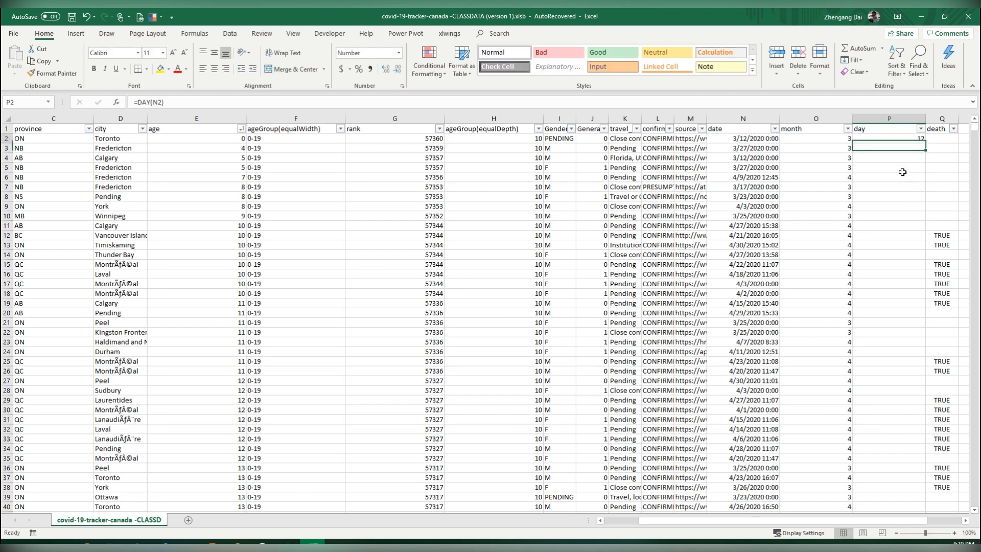
double_click(925, 143)
Insert a column titled "weekday" between day and death
drag(843, 520, 877, 520)
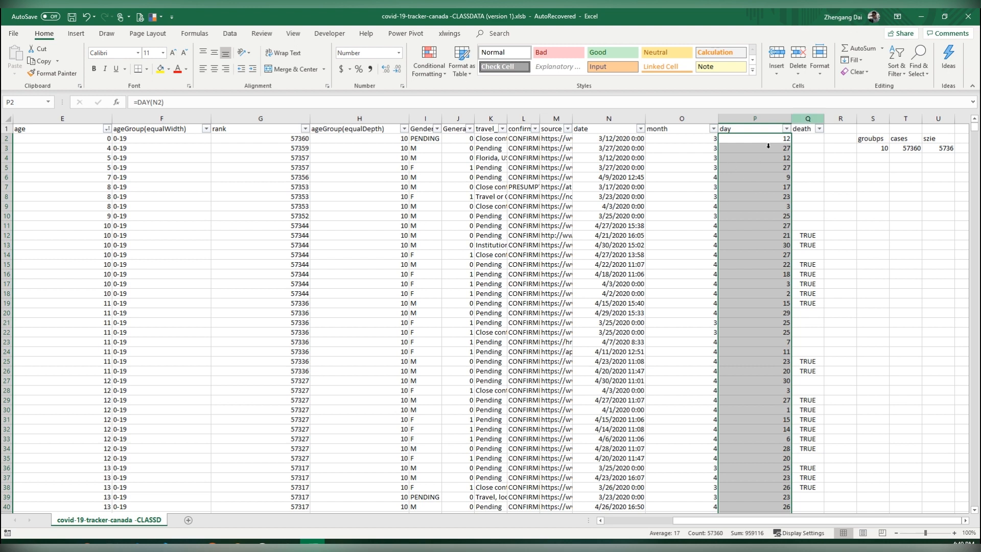
click(807, 118)
right_click(810, 119)
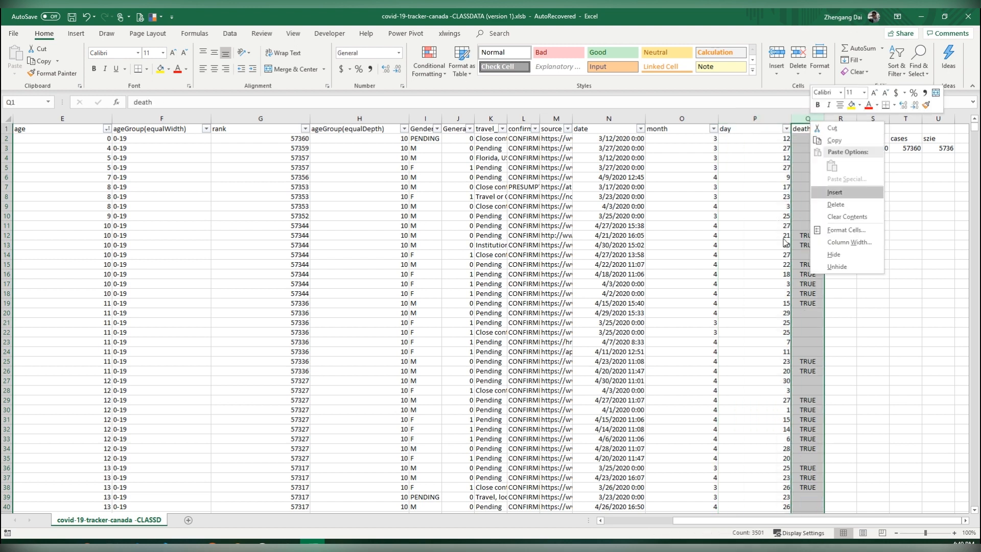
text(i)
text(wee)
text(kdayy)
key(Return)
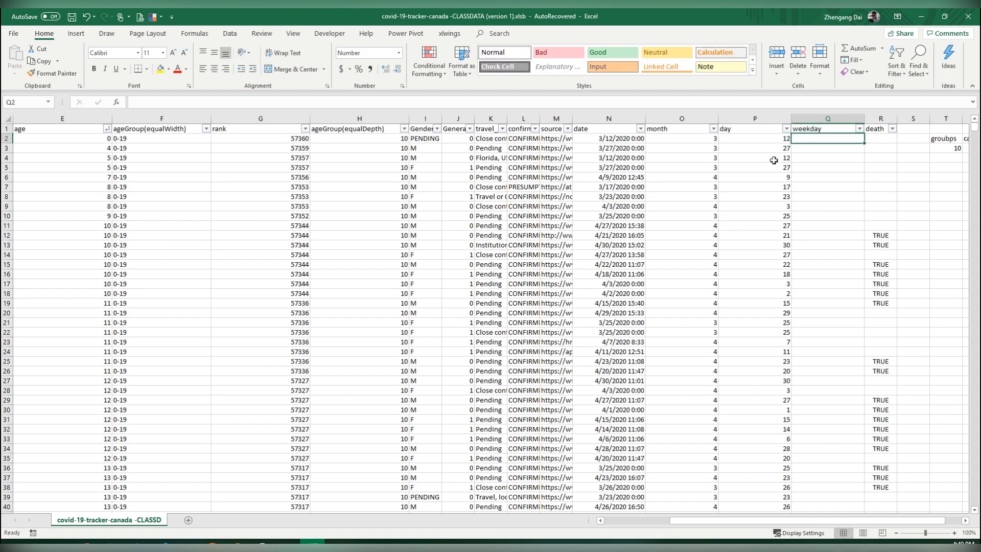
Enter =WEEKDAY(N2) in Q2 to get the day of the week and fill it down the column
text(=)
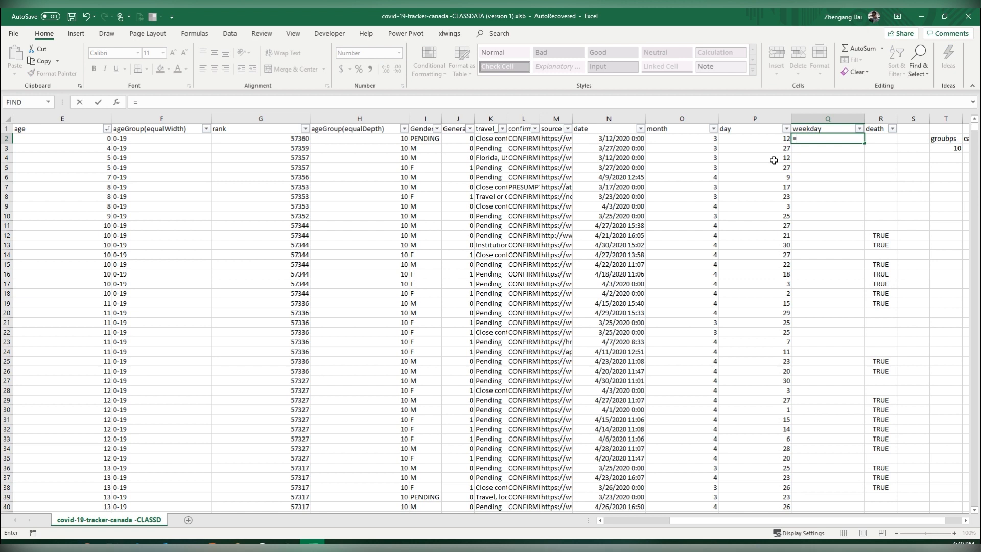
text(wee)
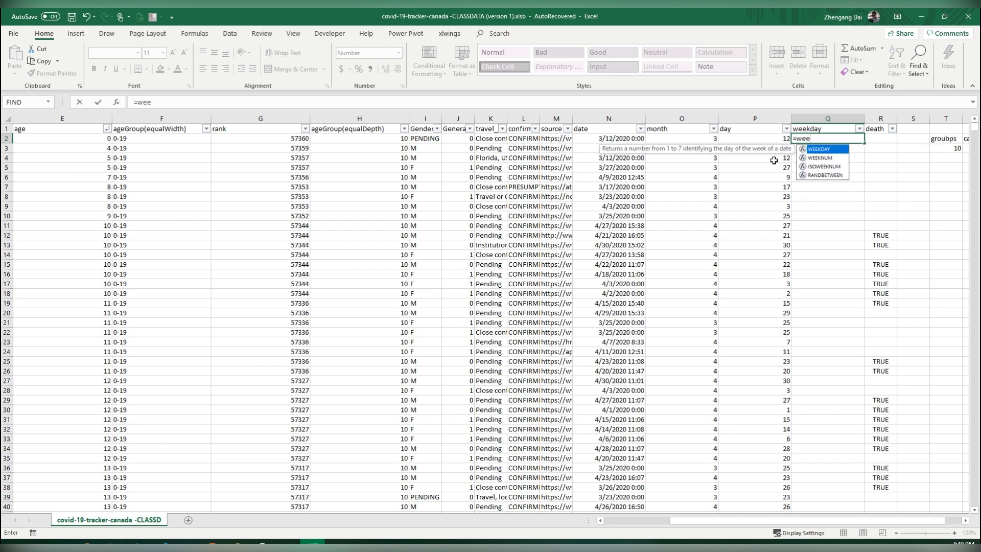
key(Tab)
key(Left)
key(Left)
key(Left)
key(ctrl+Return)
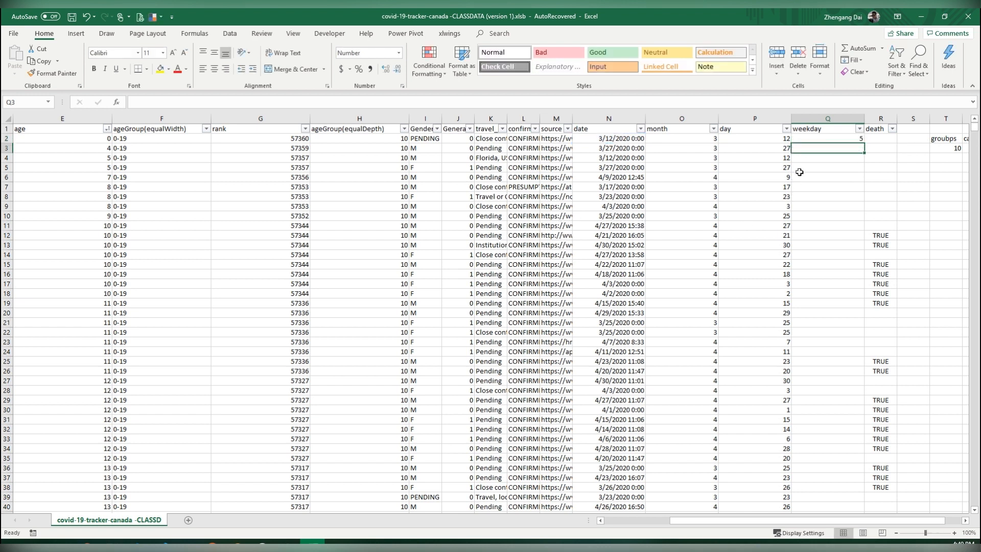
double_click(864, 143)
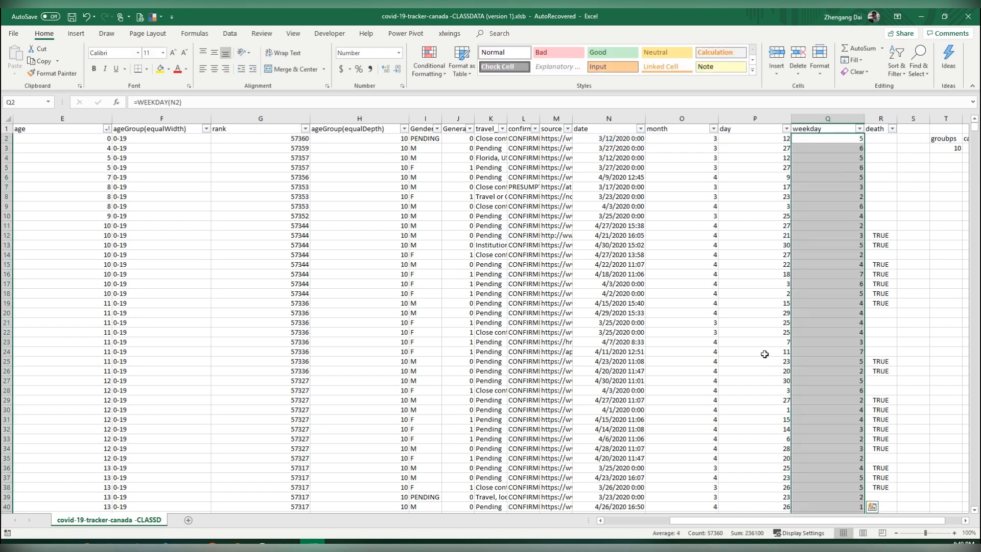
Narrow the weekday column so it takes up less width
click(824, 265)
click(864, 118)
drag(864, 118, 839, 119)
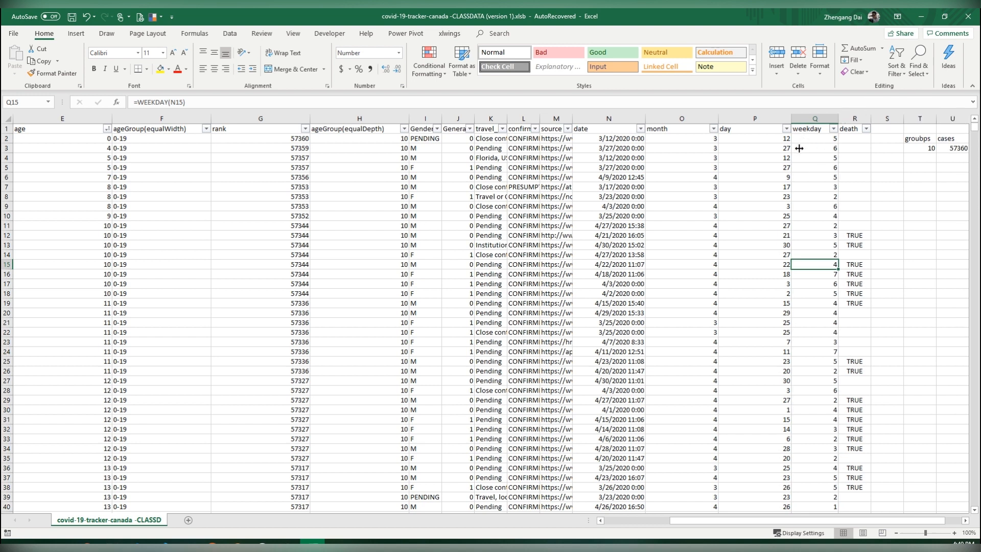
Insert a blank column between weekday and death
click(855, 119)
right_click(855, 118)
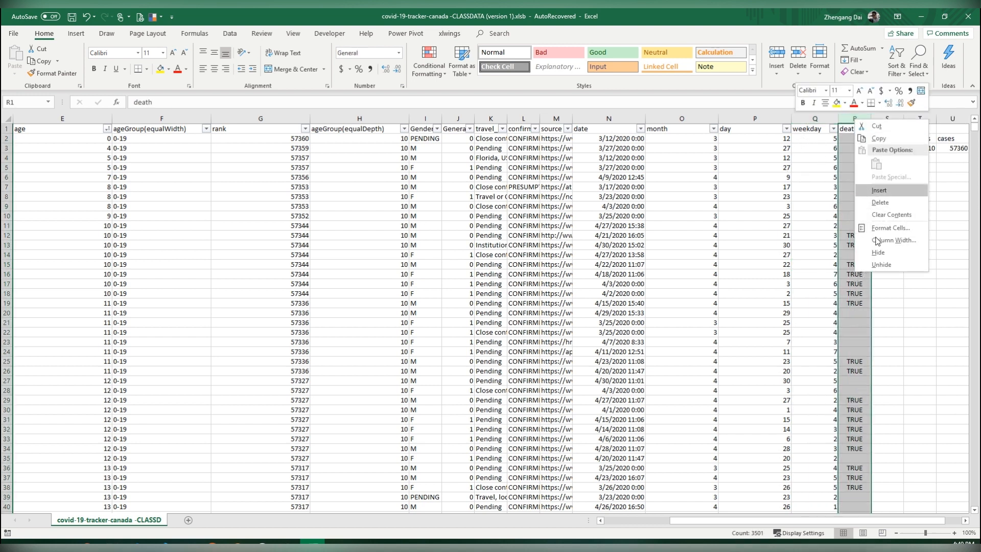
click(879, 190)
click(859, 196)
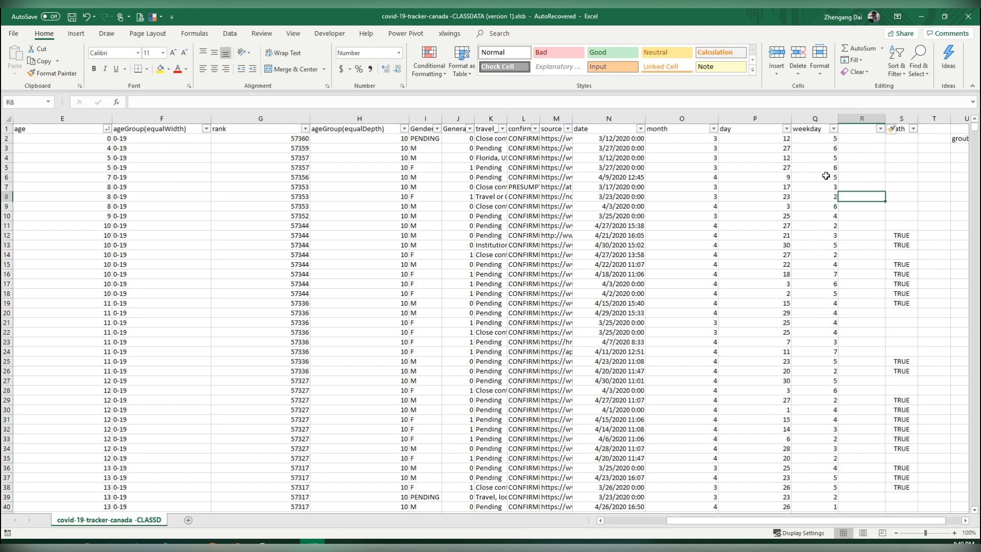
Title the blank column R between weekday and death "weekend"
key(ctrl+Up)
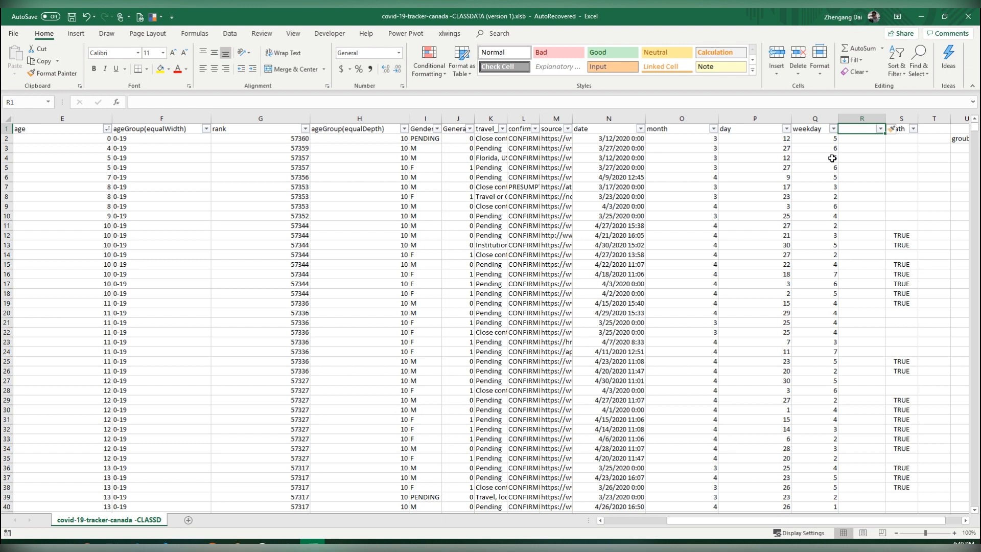
text(week)
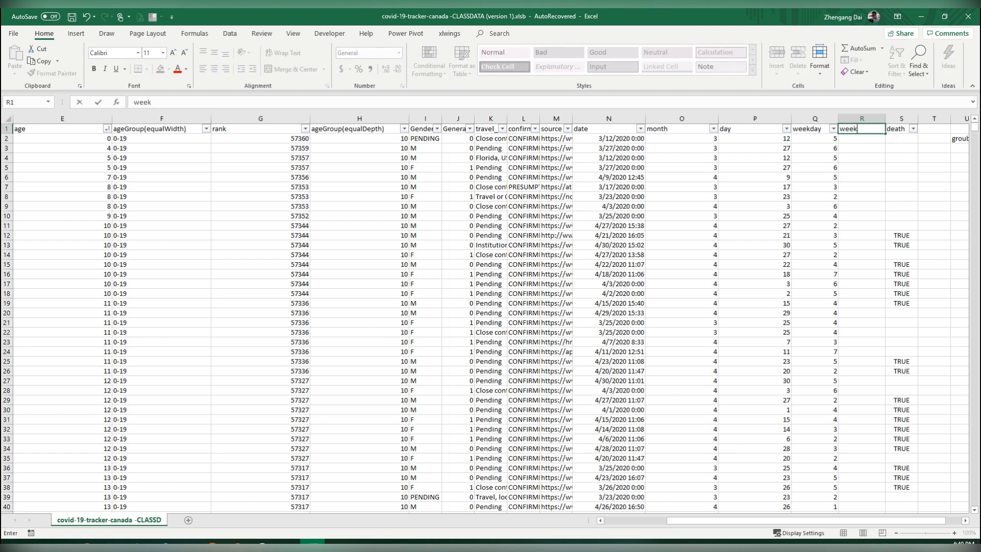
text(end)
key(Return)
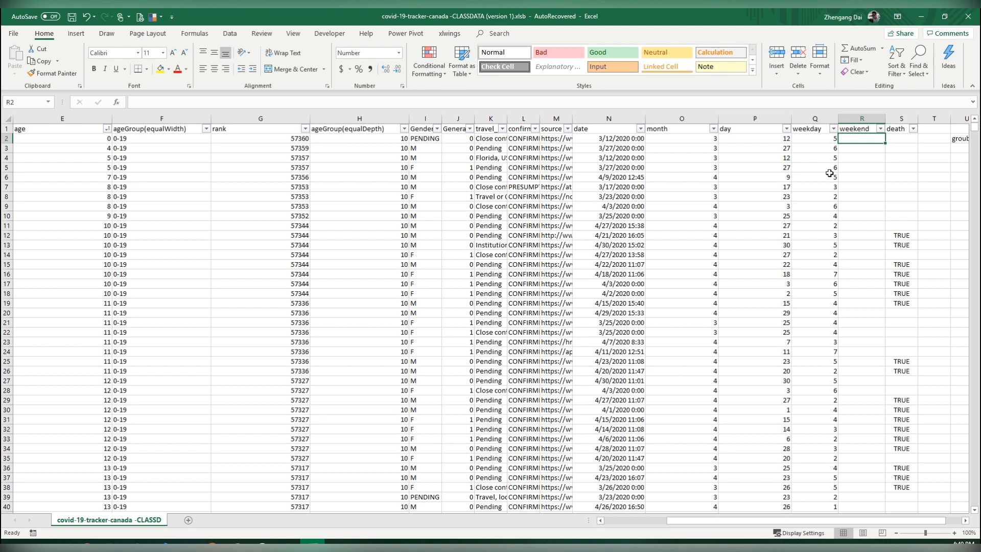
Enter =OR(Q2=1,Q2=7) in R2 to flag weekend dates and fill it down the column
text(=)
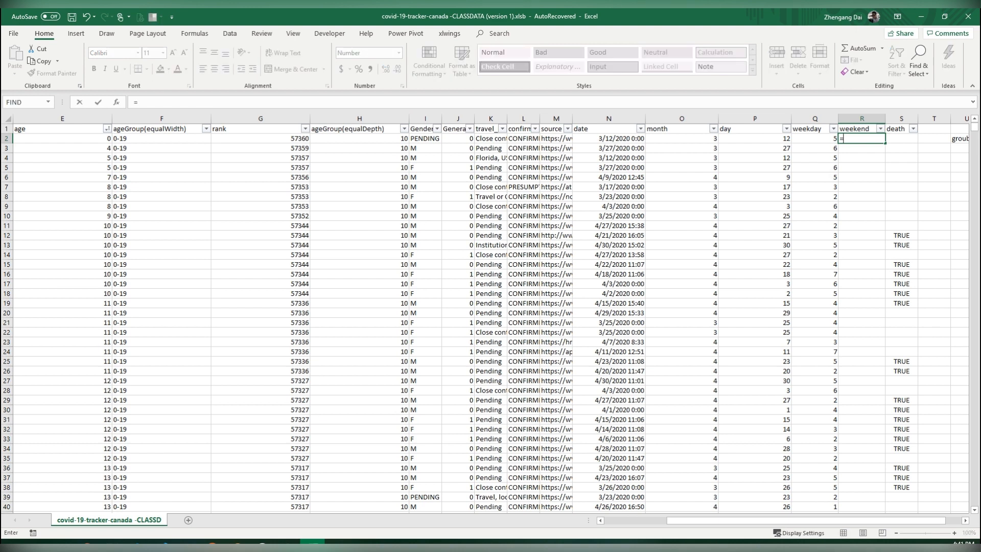
text(or)
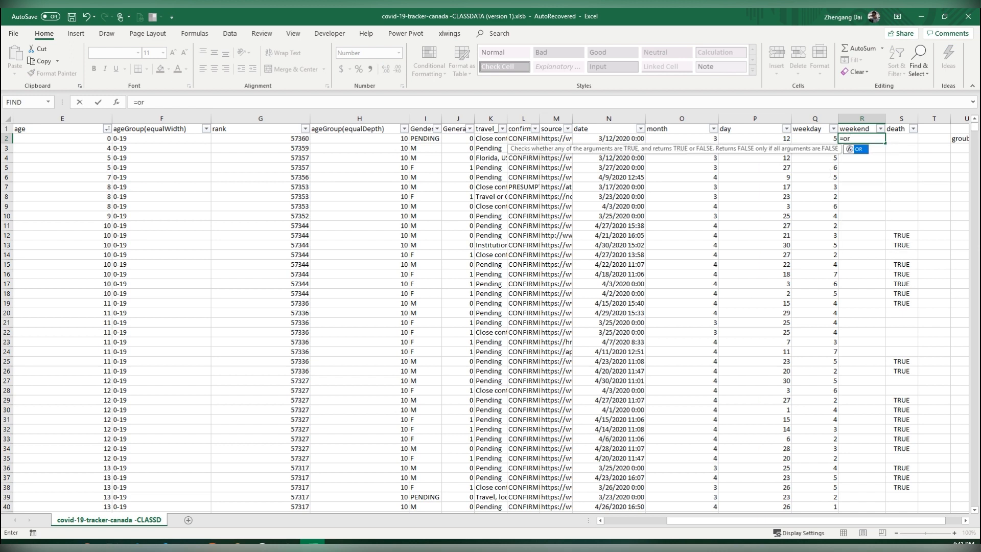
text(()
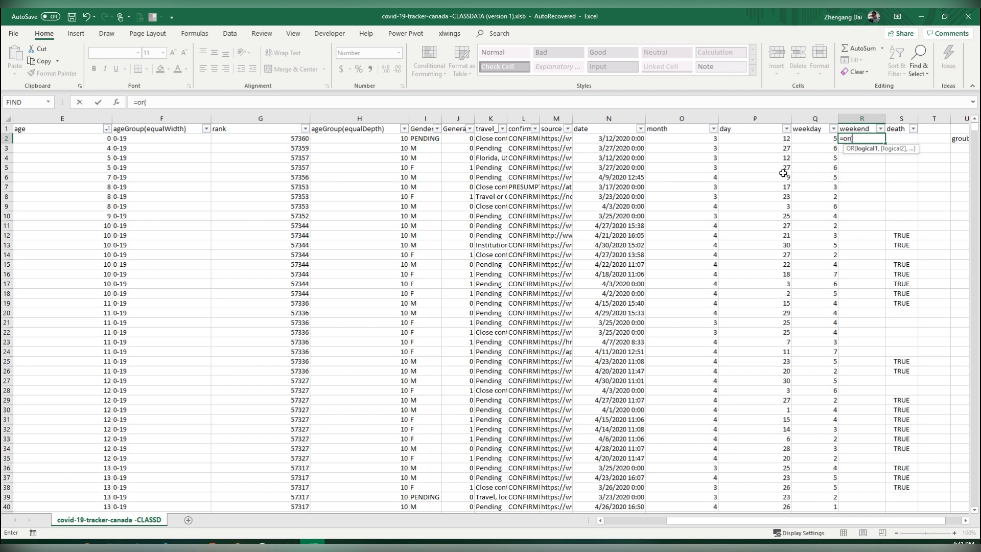
key(Left)
click(156, 102)
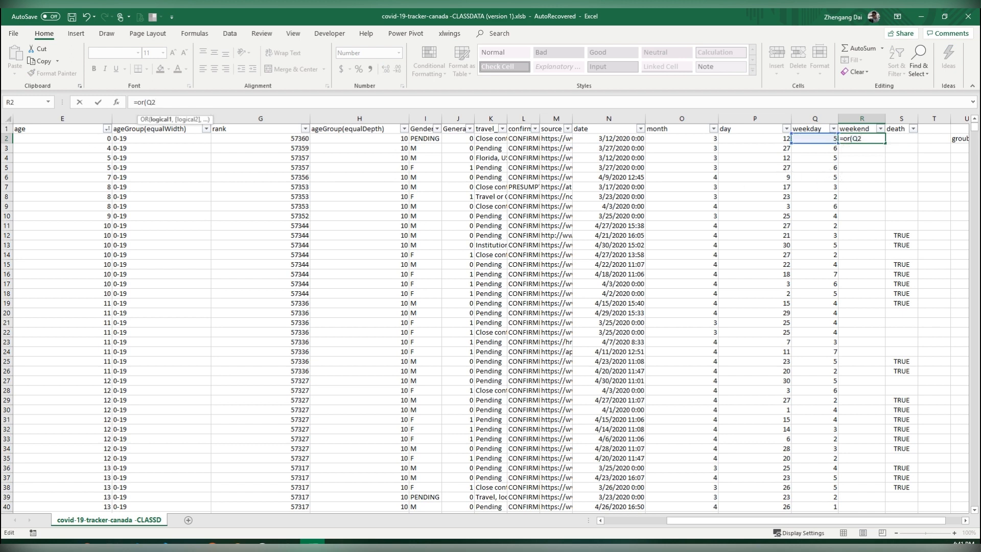
text(=1,Q21)
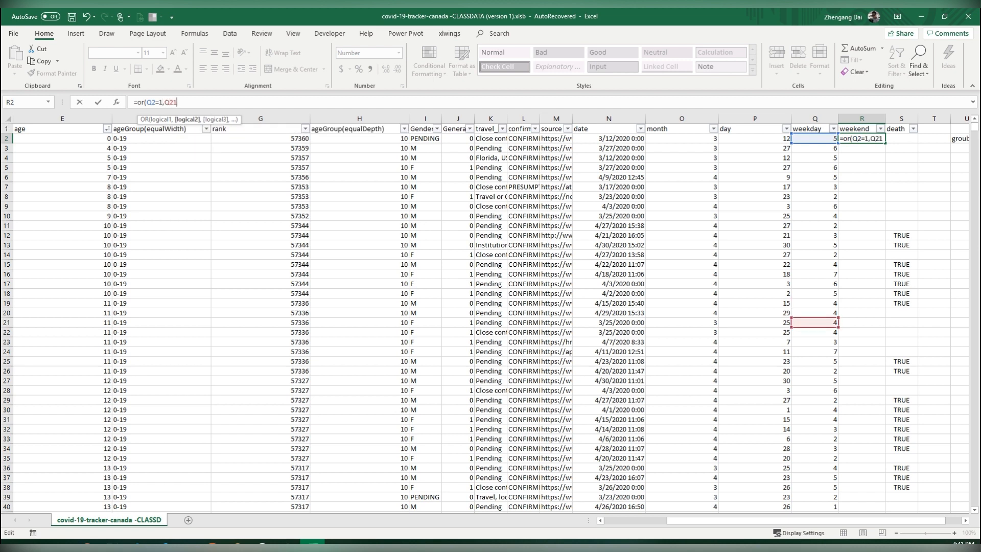
key(BackSpace)
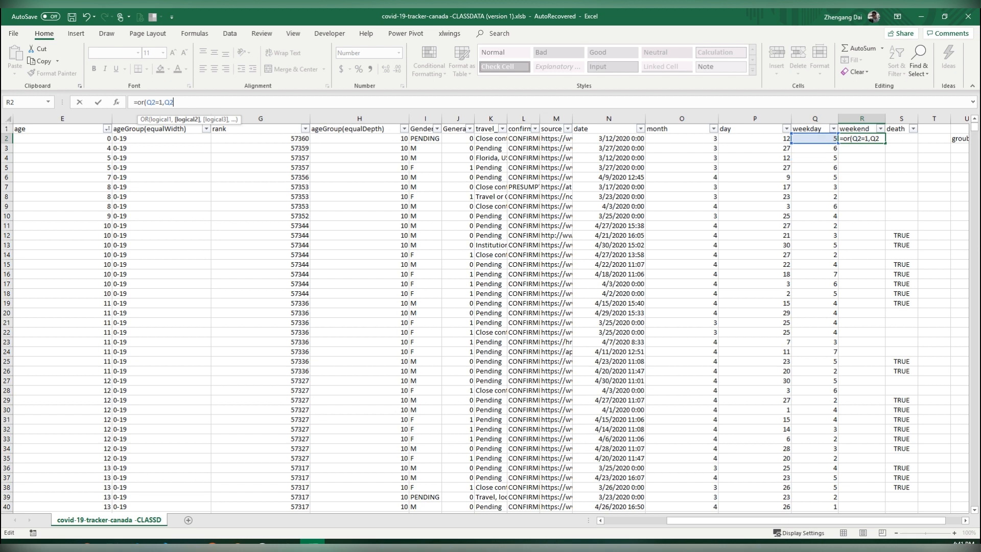
text(=7))
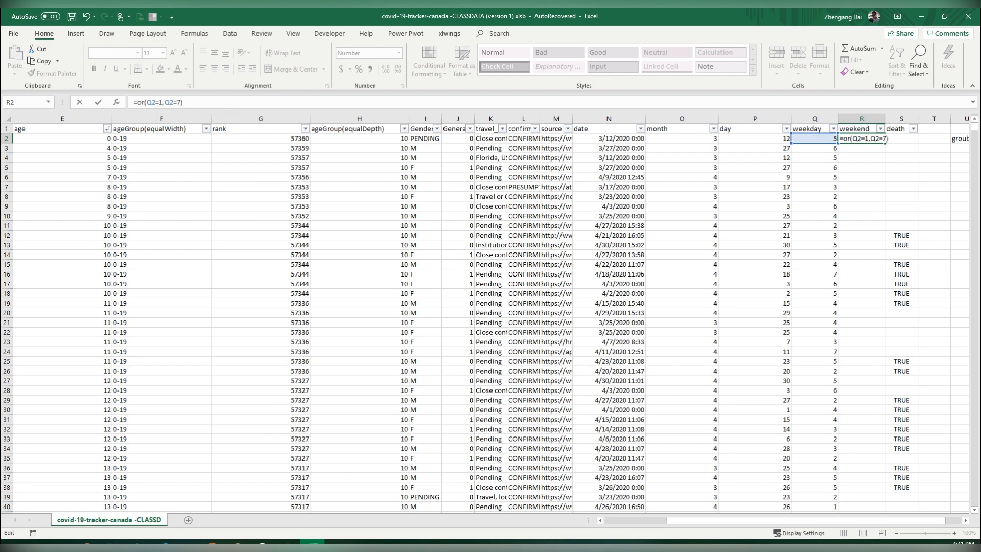
key(Return)
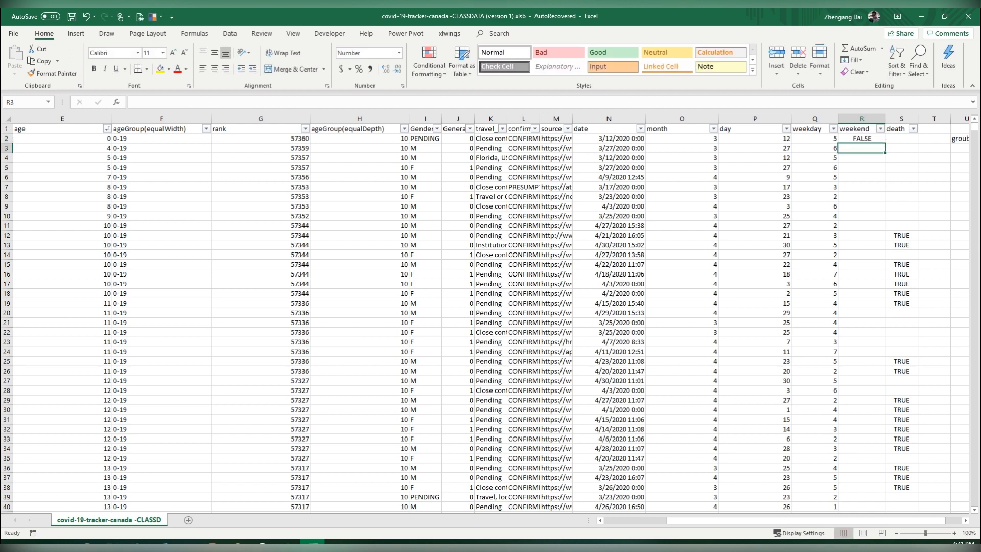
key(Up)
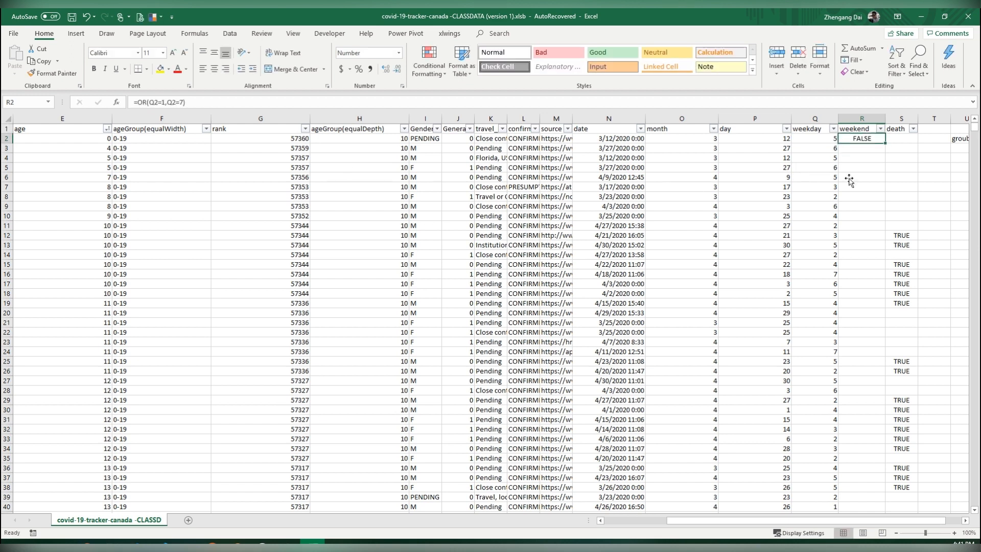
double_click(885, 143)
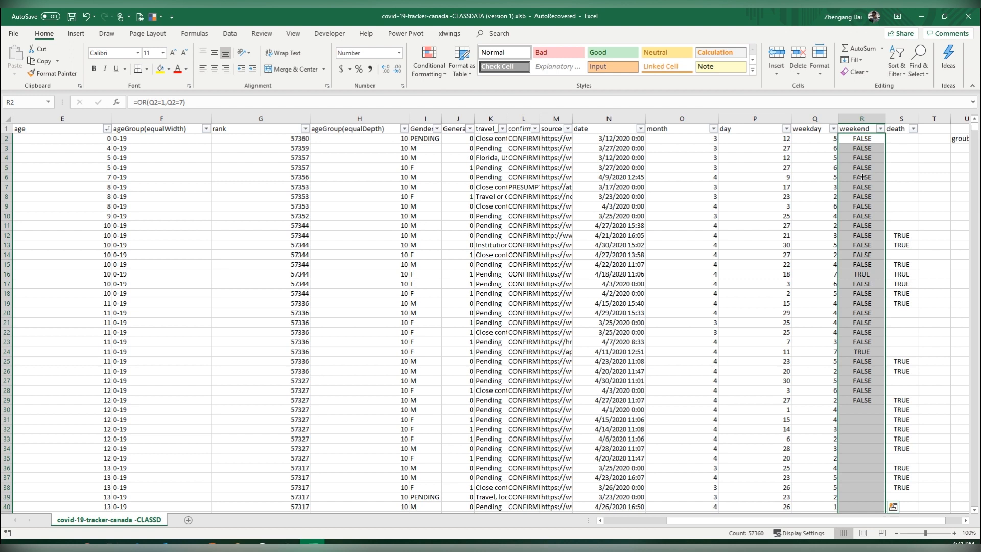
Check the weekend flags in rows 24 and 40 against their weekday numbers and the date in N40
click(862, 351)
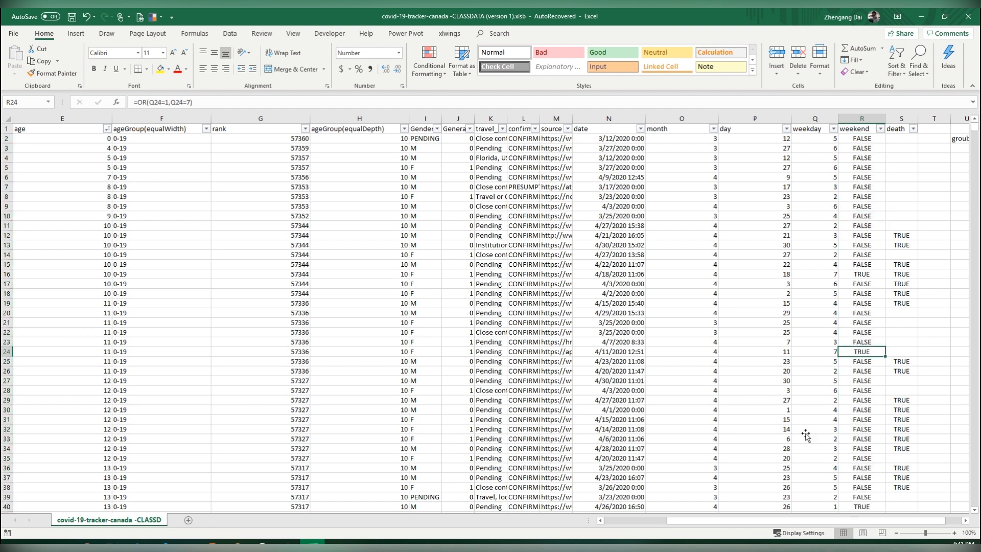
scroll(820, 450, down, 1)
scroll(819, 452, down, 1)
click(861, 448)
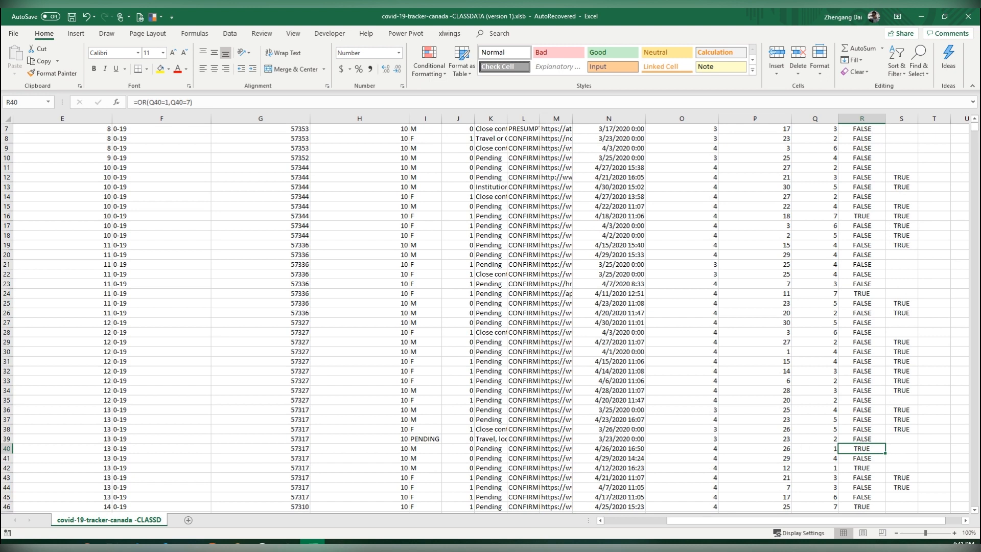
key(Left)
key(Left)
key(Left)
key(Left)
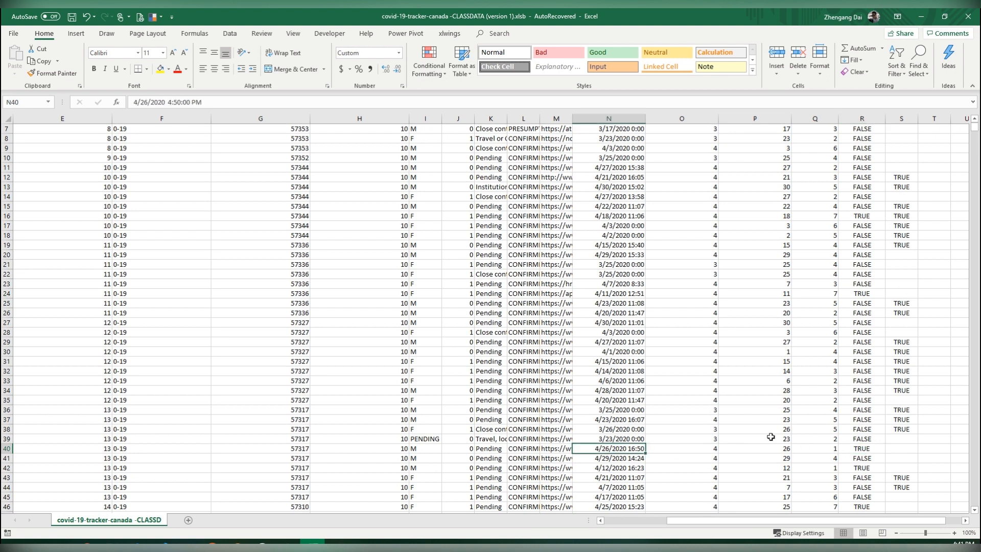
Convert the weekend flag to a number with =OR(Q2=1,Q2=7)*1 in R2 and fill it down the column
scroll(771, 437, up, 2)
click(862, 138)
text(=OR(Q2=1,Q2=7)*1)
key(Return)
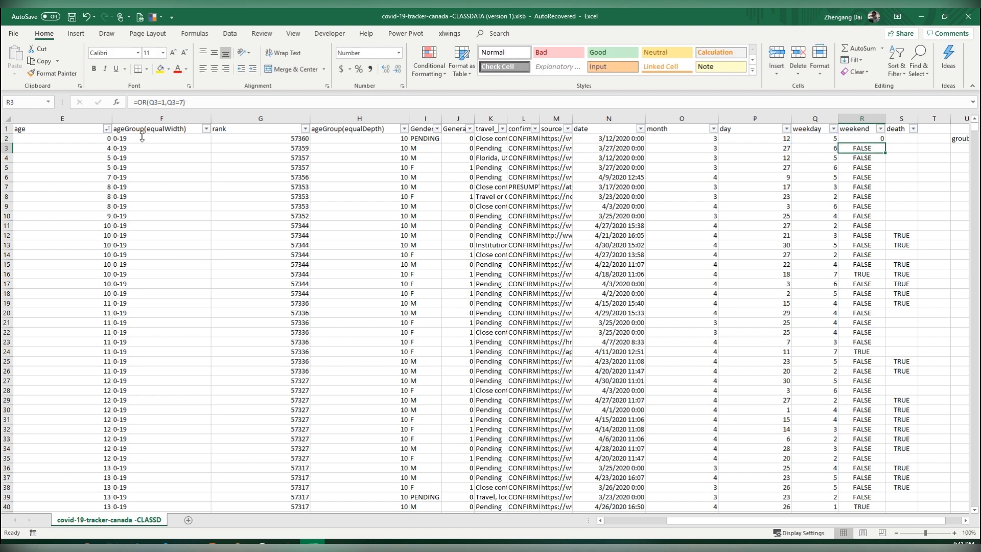
key(Up)
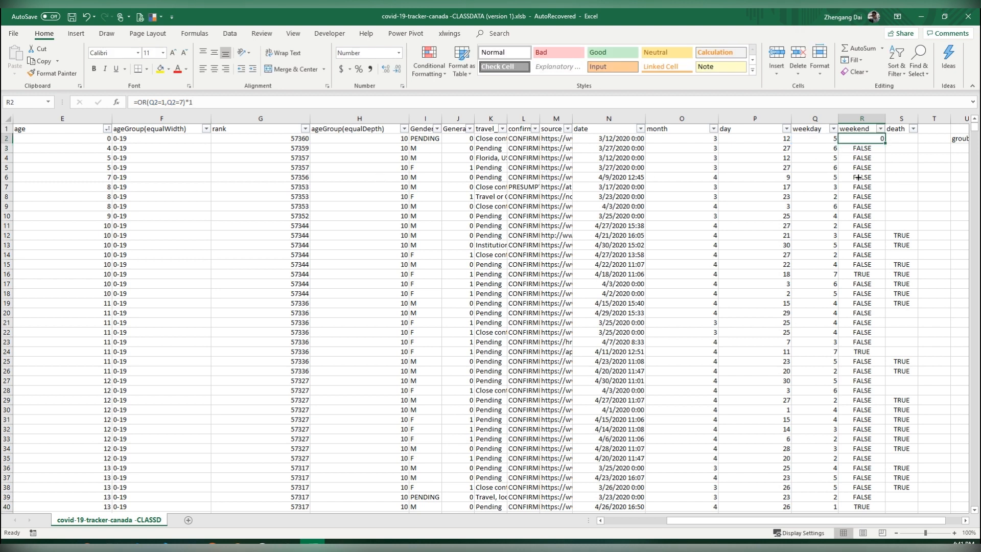
double_click(884, 143)
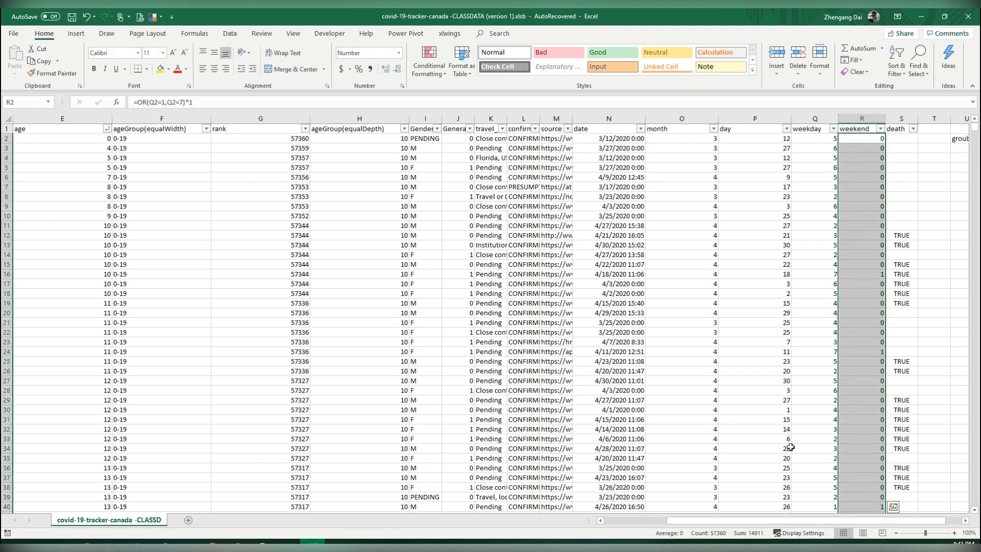
Select all blank cells in the death column with Go To Special and fill them with FALSE
drag(838, 520, 856, 520)
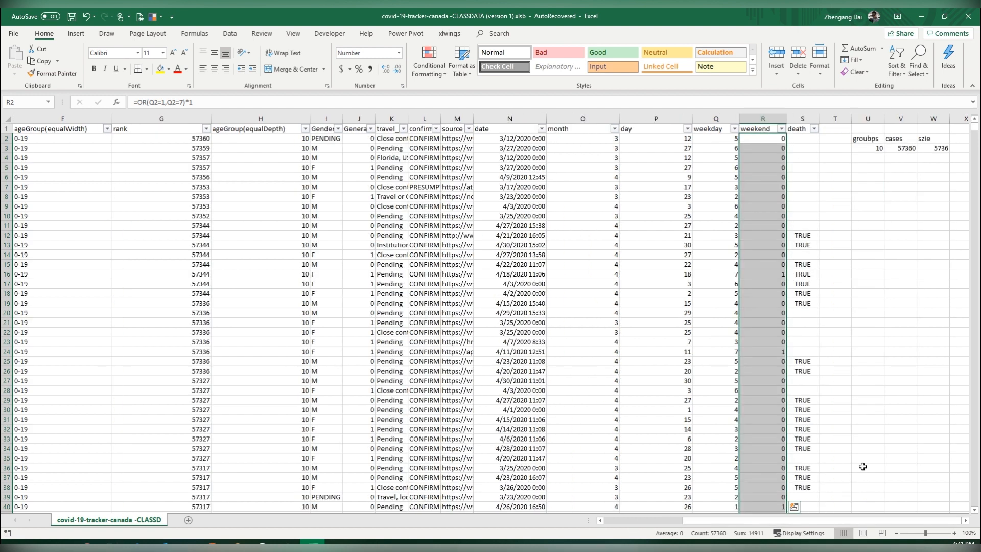
click(867, 304)
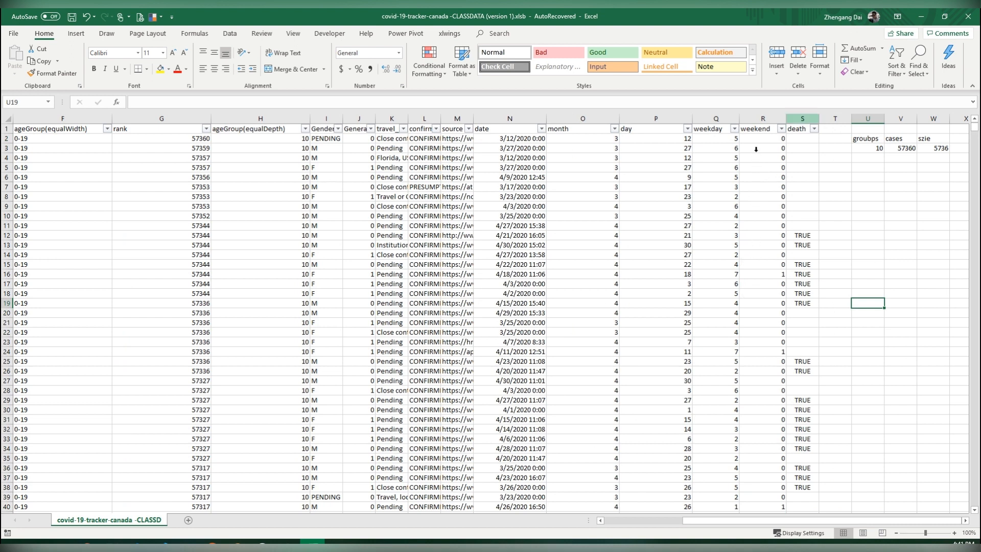
click(756, 148)
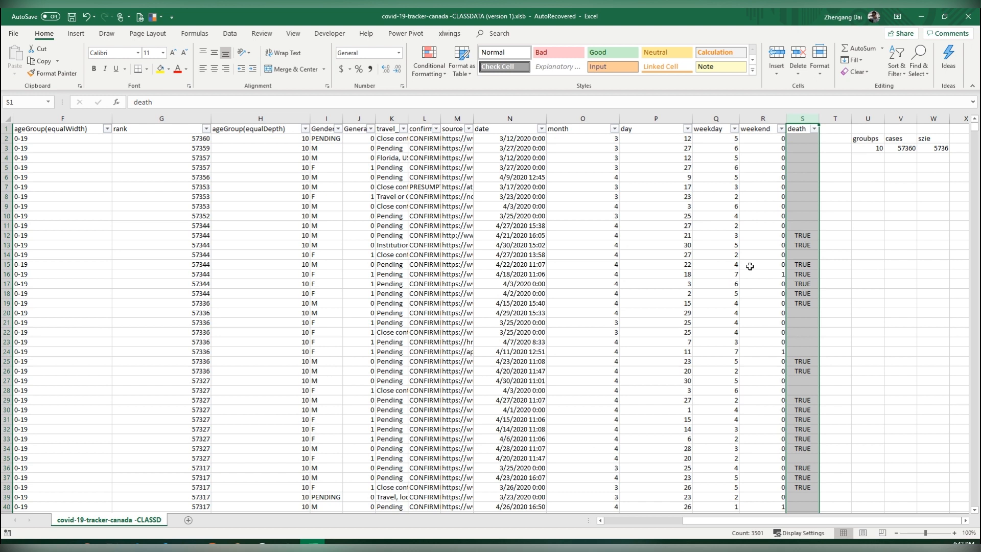
key(ctrl+g)
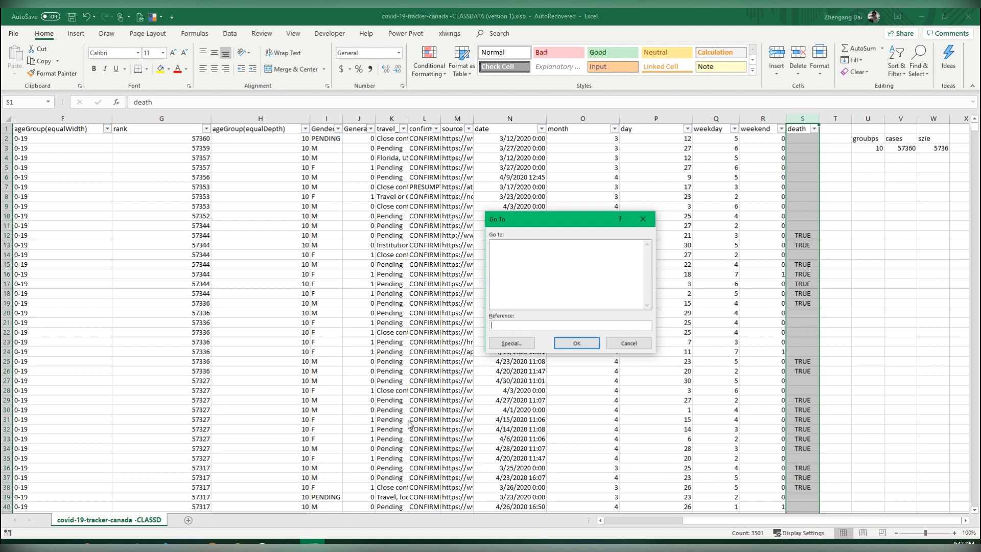
key(alt+s)
key(alt+k)
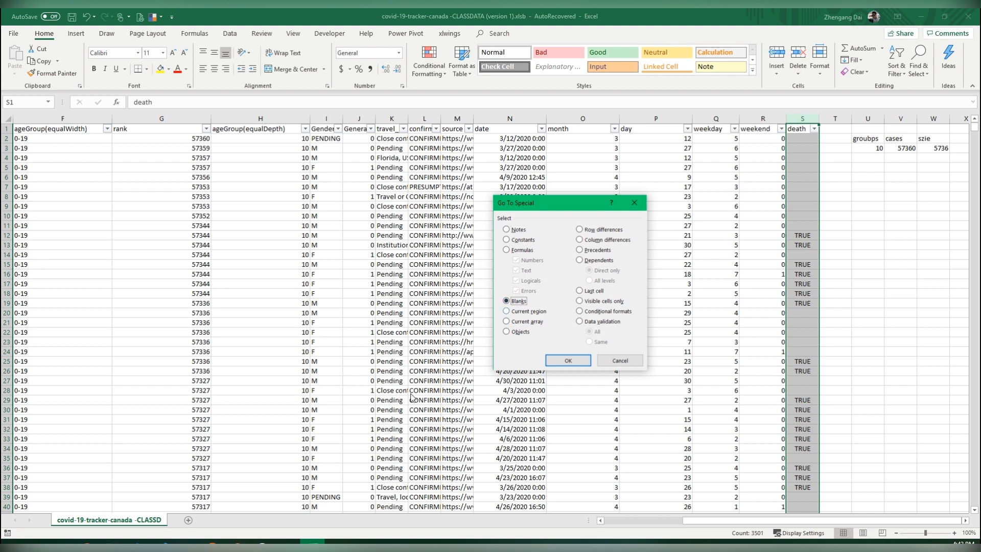
key(Return)
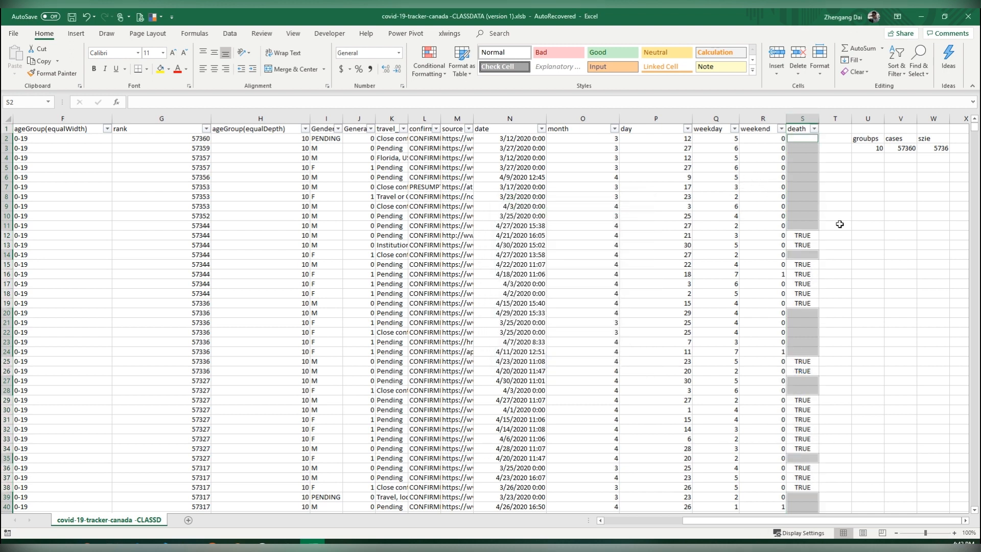
text(FALSE)
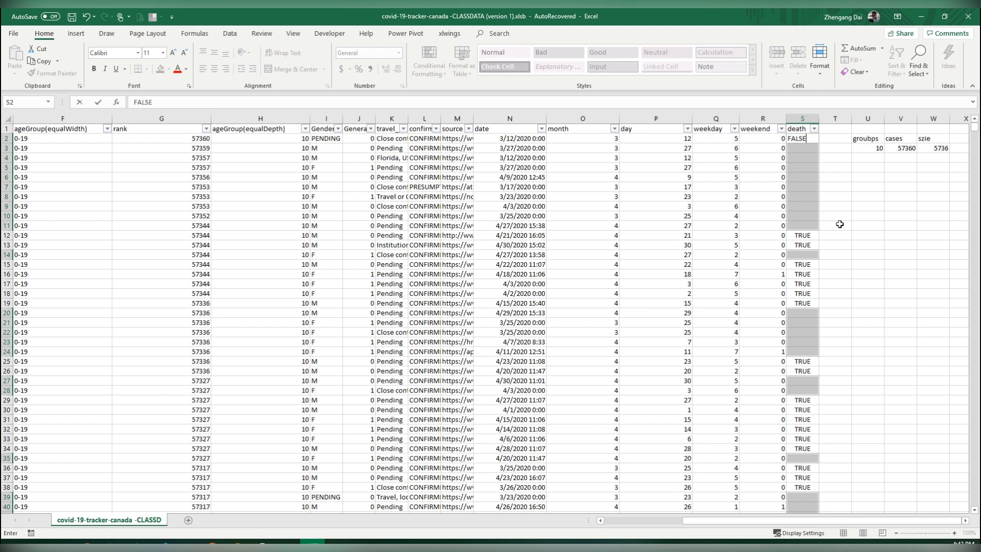
key(ctrl+Return)
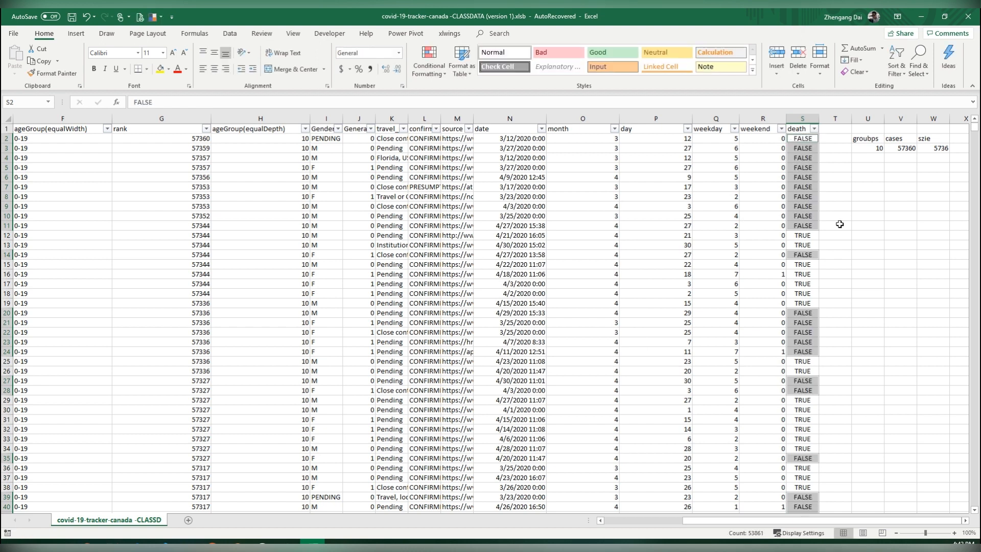
Clear the stray FALSE in S57362, just below the last data row of the death column
click(766, 264)
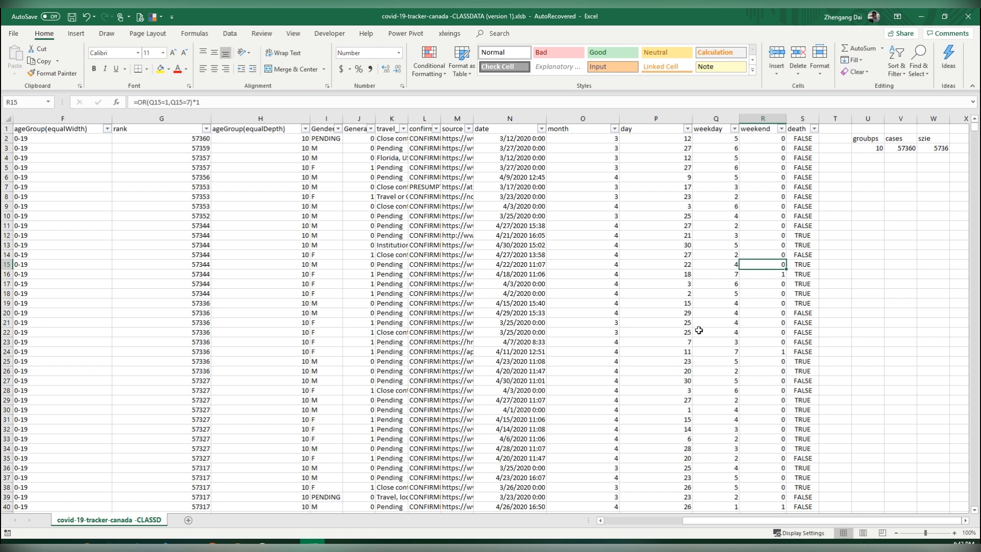
key(ctrl+Down)
key(Down)
key(Right)
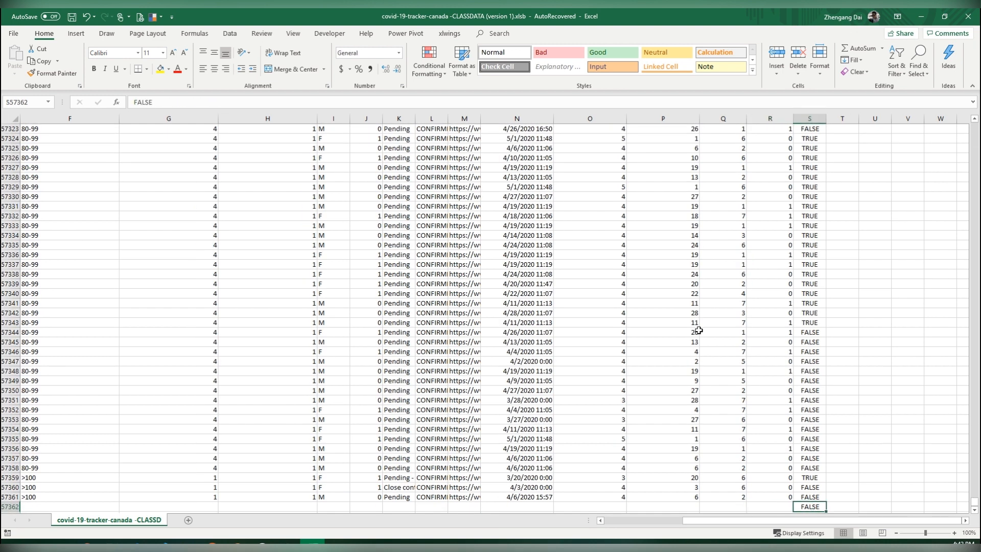
scroll(610, 420, down, 4)
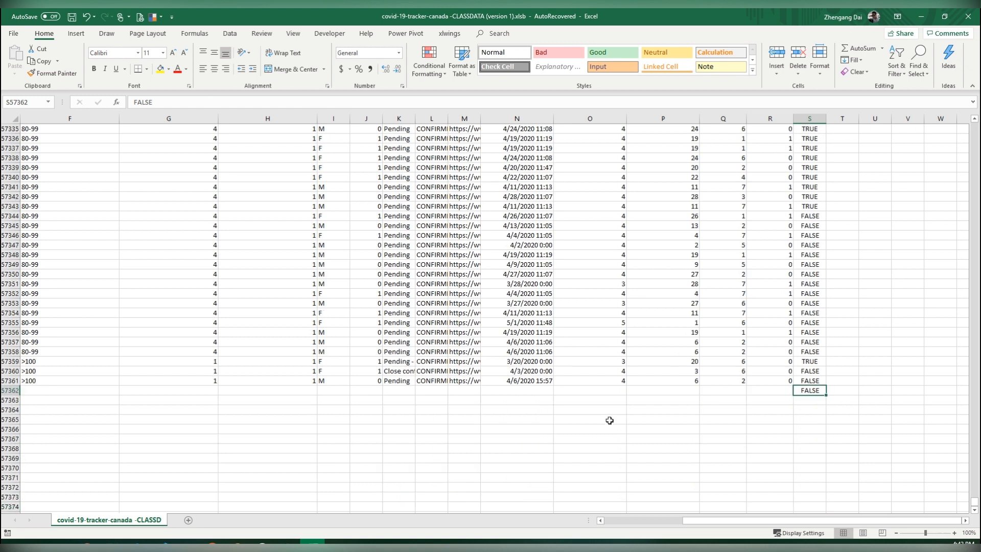
key(Delete)
Enter the heading "deathcode" in T1, beside the death column
click(842, 343)
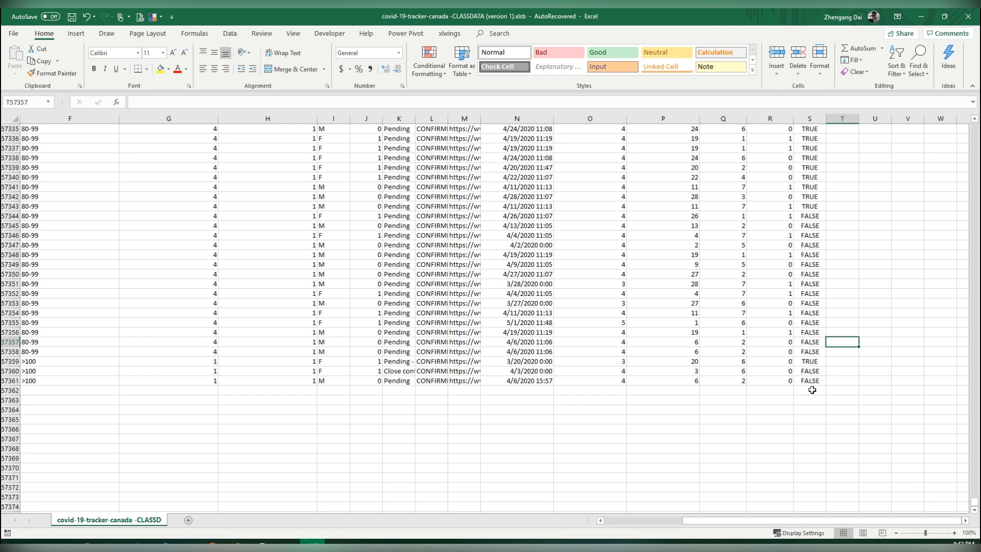
key(ctrl+Up)
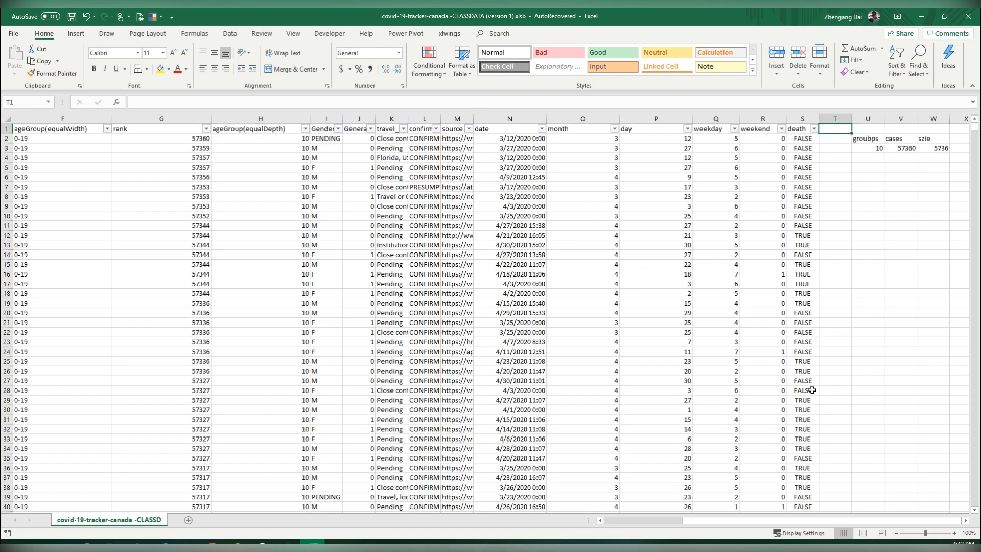
text(deat)
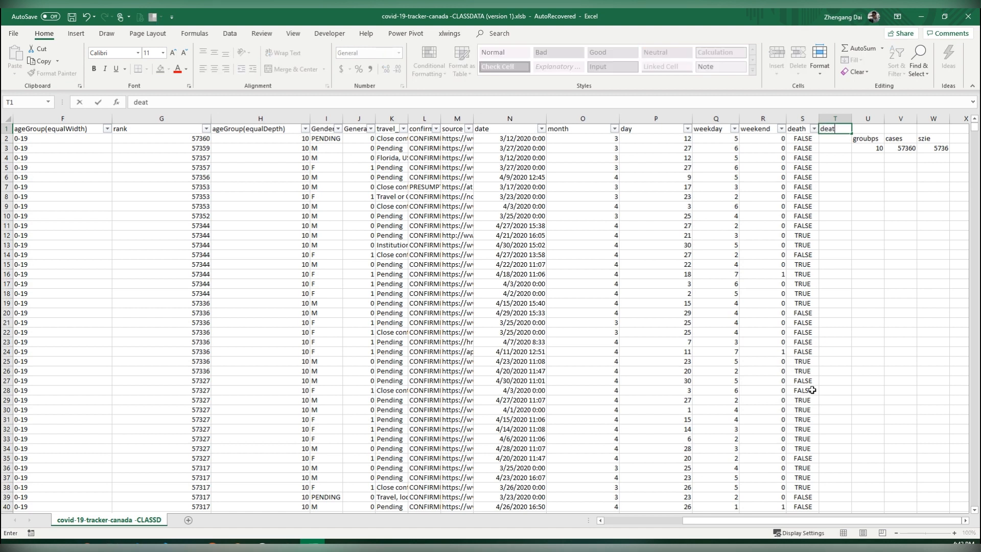
text(hcode)
key(Return)
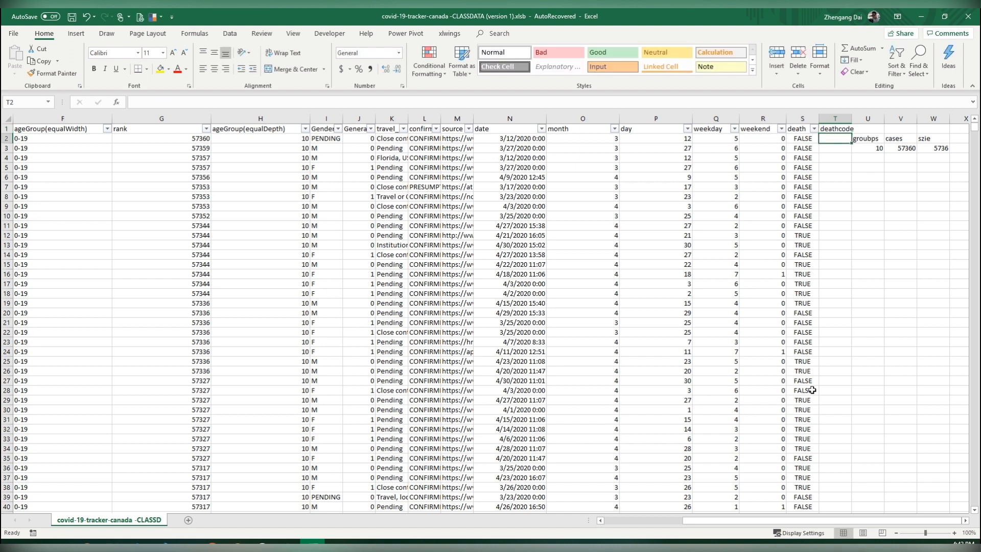
Enter a formula in T2 that compares death value S2 with the TRUE cell $S$12: =S2=$S$12
text(=)
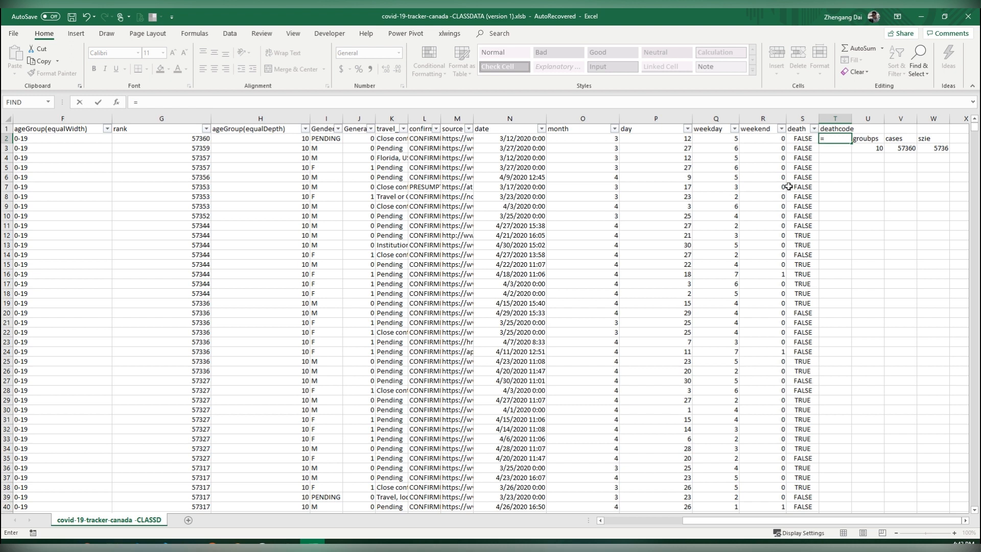
key(Left)
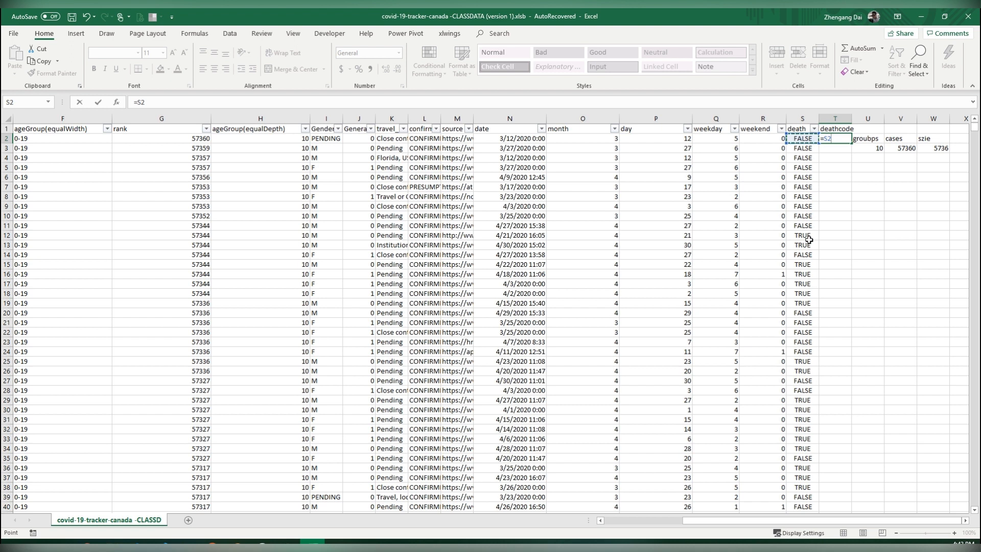
text(=)
key(Left)
key(Down)
key(Down)
key(Down)
key(Down)
key(Down)
key(Down)
key(Down)
key(Down)
key(Down)
key(Down)
key(F4)
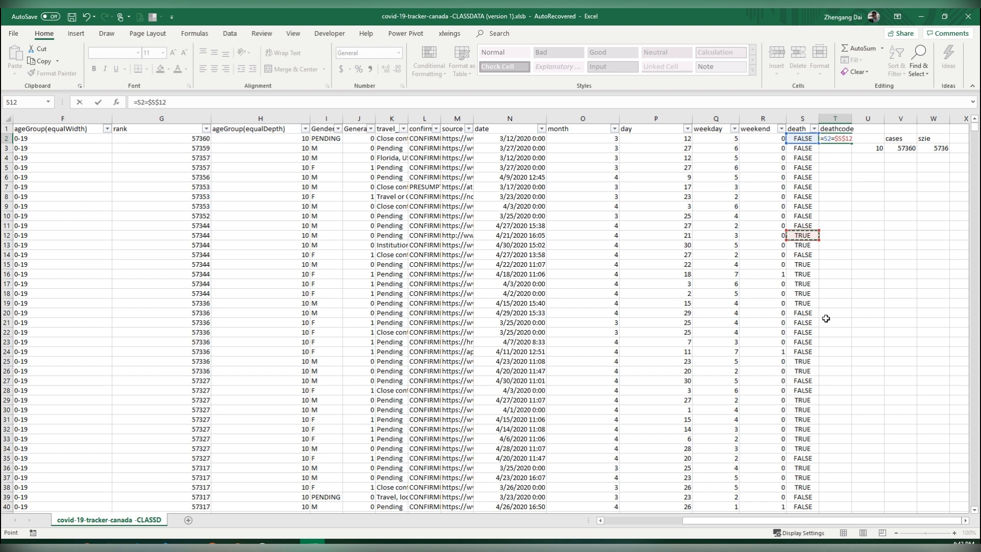
key(Return)
Convert the T2 comparison to a number with =1*(S2=$S$12) and fill it down the deathcode column
key(Up)
key(F2)
text())
key(Left)
key(Left)
key(Left)
key(Left)
key(Left)
key(Left)
key(Left)
key(Left)
key(Left)
text(()
key(Left)
text(1*)
key(Return)
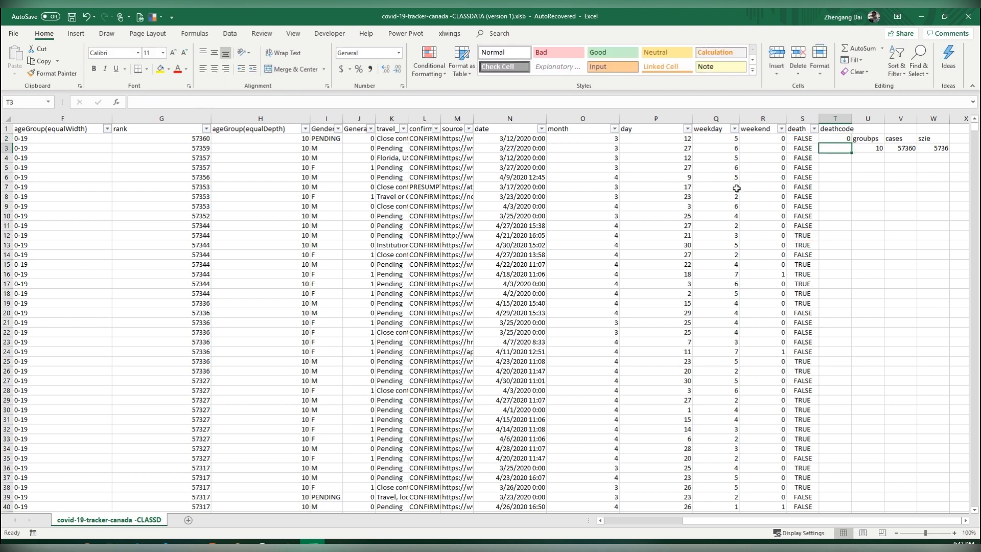
key(Up)
double_click(851, 143)
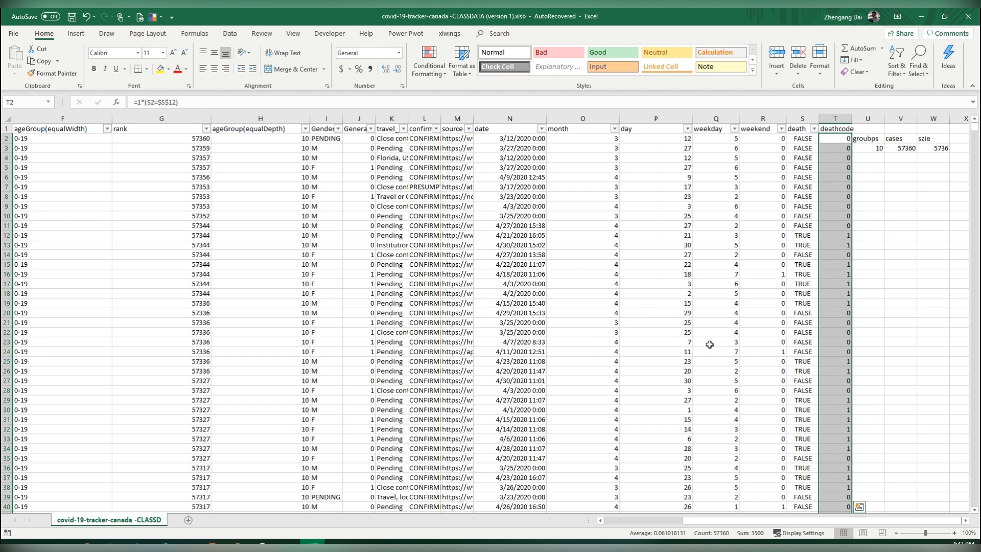
Clear the leftover group-size helper table in U2:W4, beside the deathcode column
drag(852, 167, 921, 195)
key(Delete)
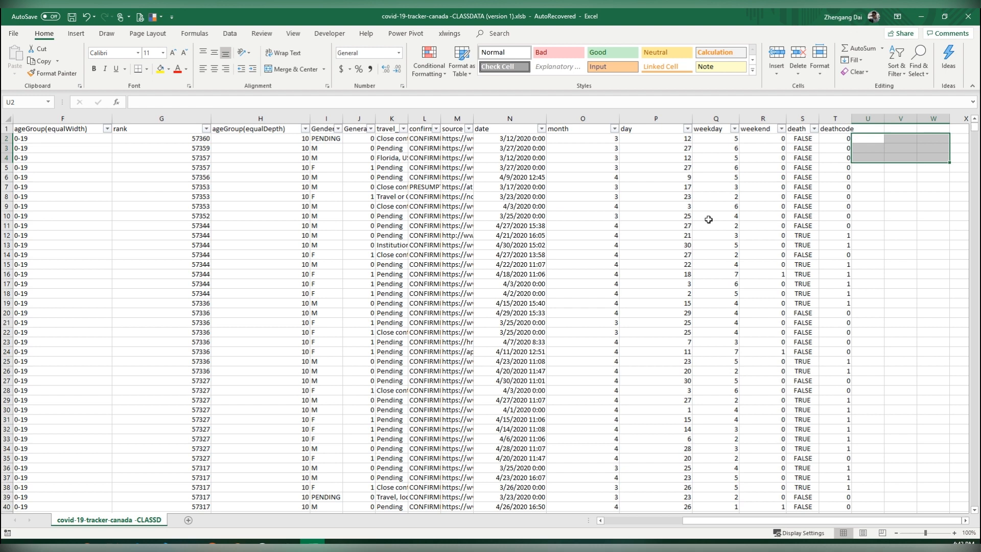
click(763, 177)
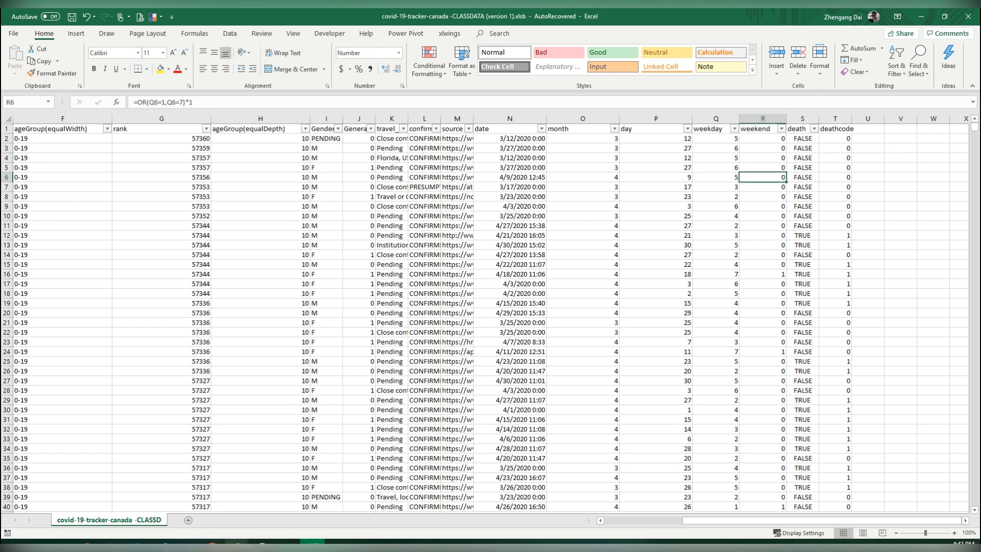
Check the Feature Engineering slide in the Data cleaning PowerPoint presentation, and return to the Excel workbook
click(237, 545)
click(182, 500)
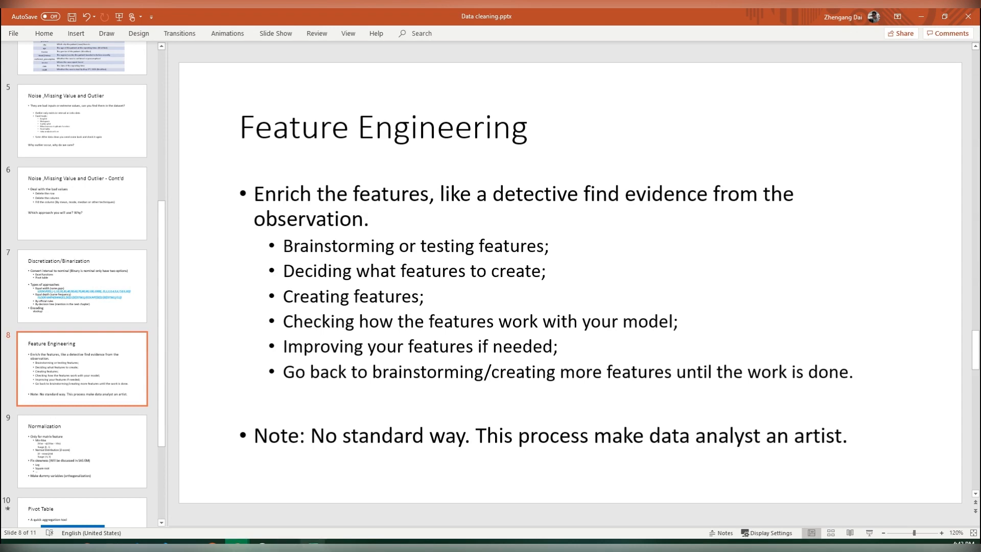
click(314, 544)
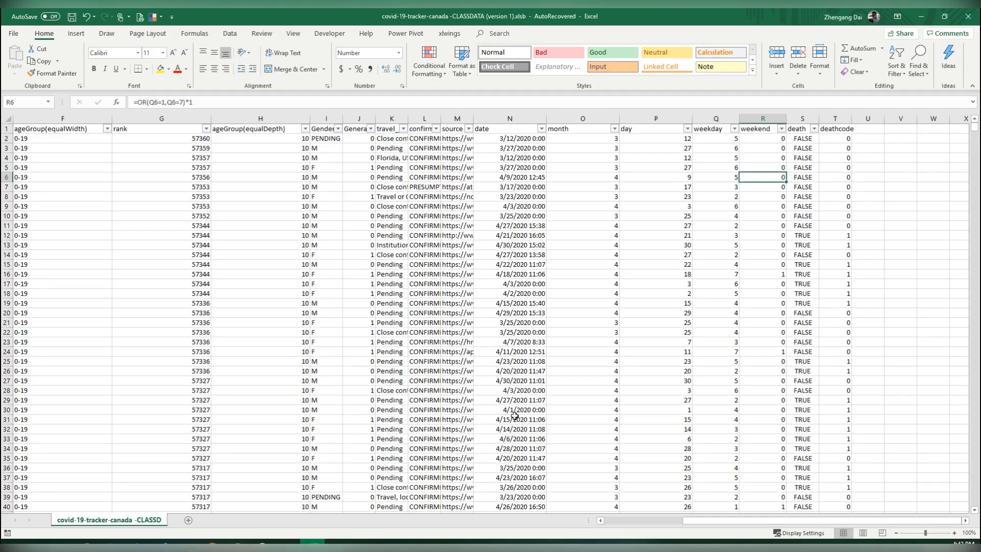
Select the province column, and view the simplemaps Canada Cities Database page in a maximized Chrome window
drag(743, 521, 654, 520)
click(139, 118)
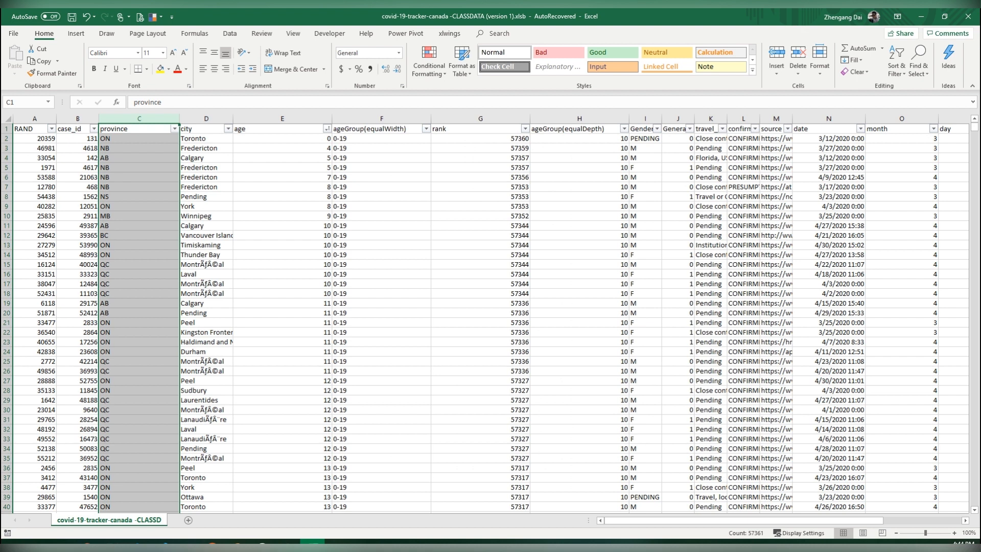
click(87, 542)
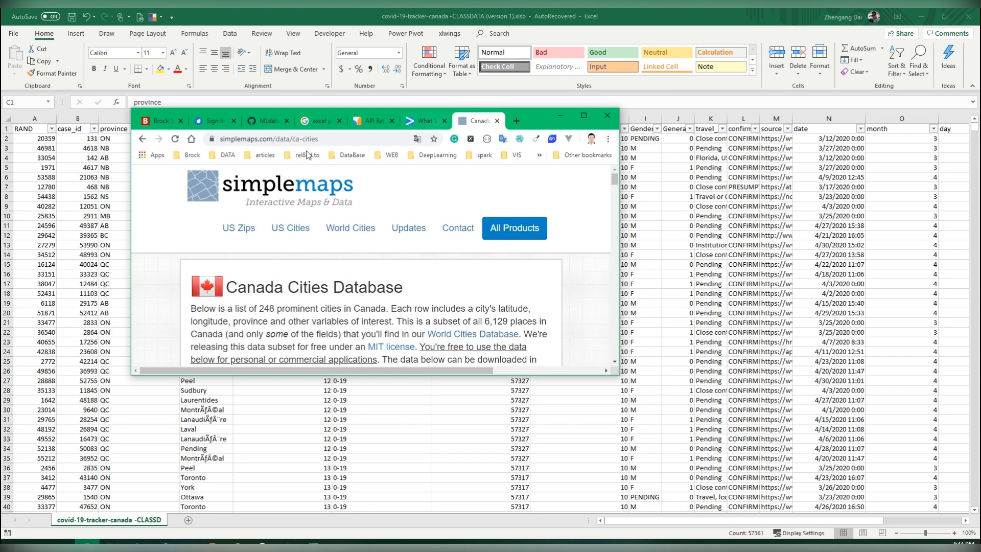
click(584, 116)
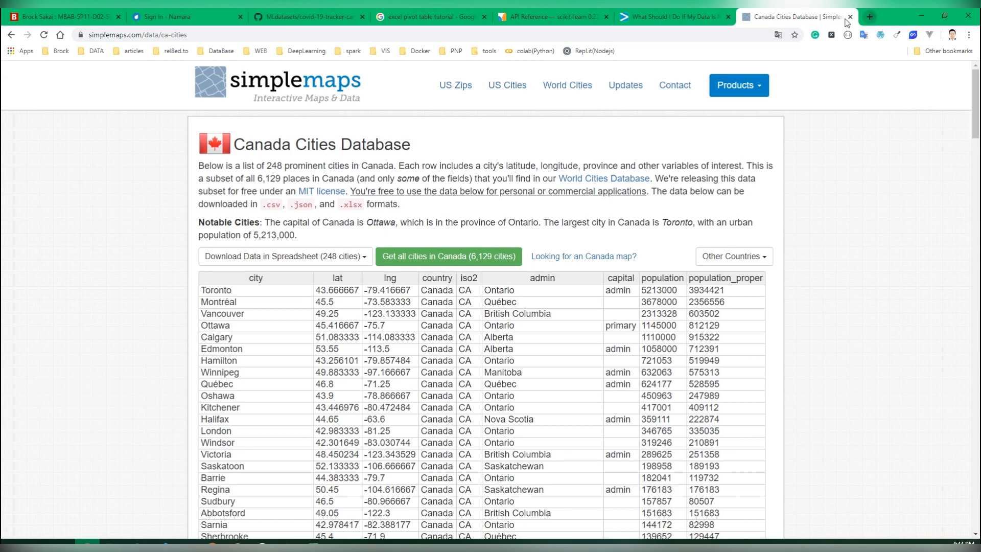
Search Google for "canada province latitude longitude" and view the coordinates table on the latlong.net provinces page
click(870, 17)
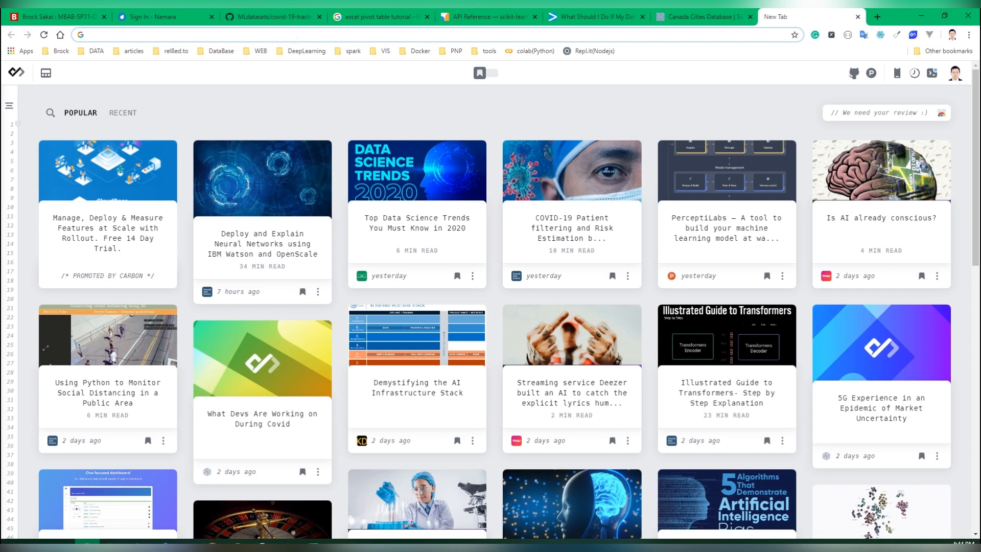
text(canada)
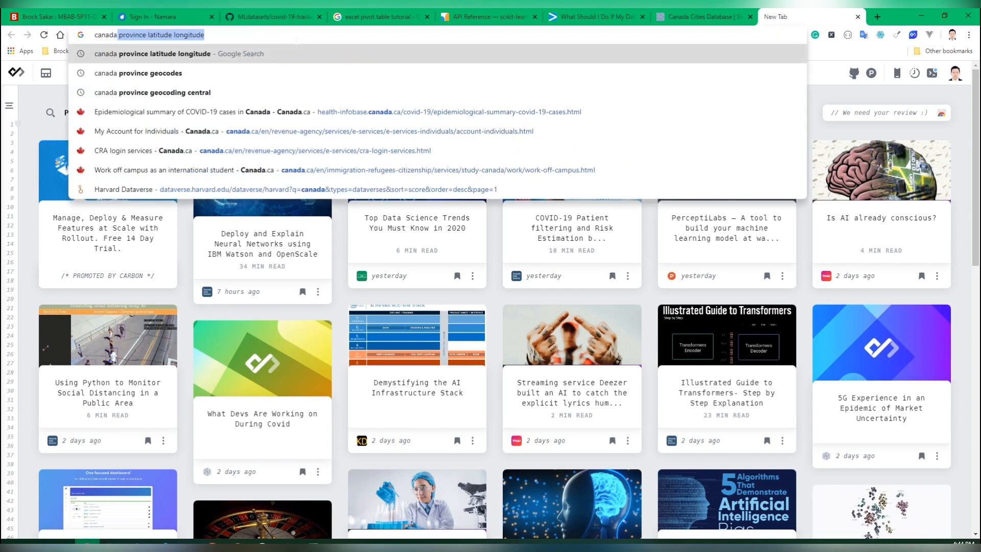
text( pr)
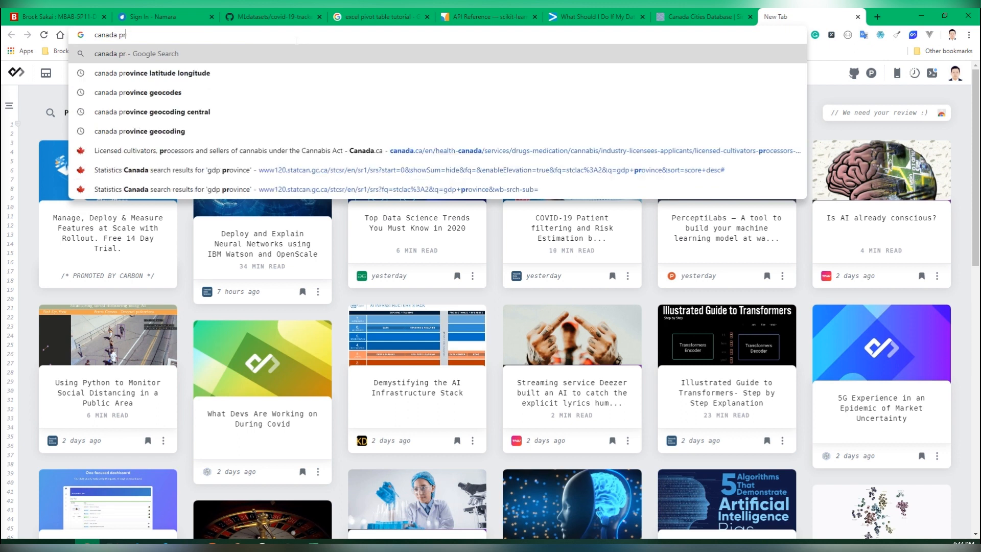
key(Down)
key(Return)
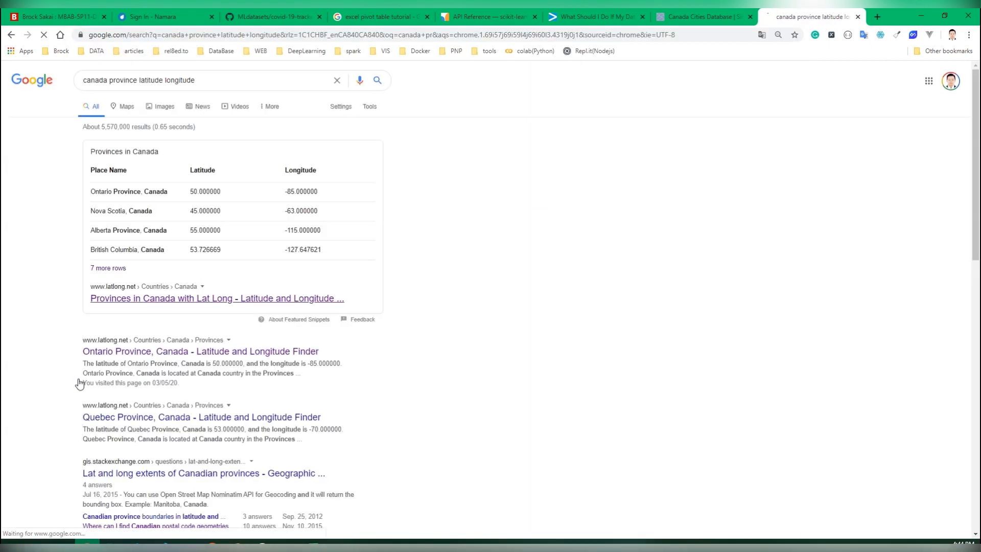
click(271, 299)
scroll(362, 373, down, 3)
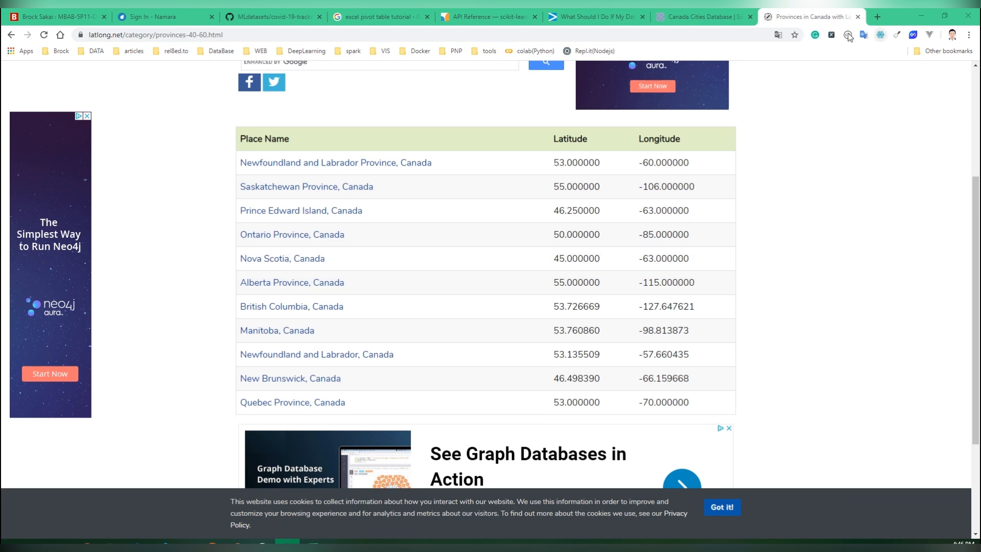
Return to the province column in Excel, and switch to the Normalization slide of the Data cleaning PowerPoint presentation
key(alt+Tab)
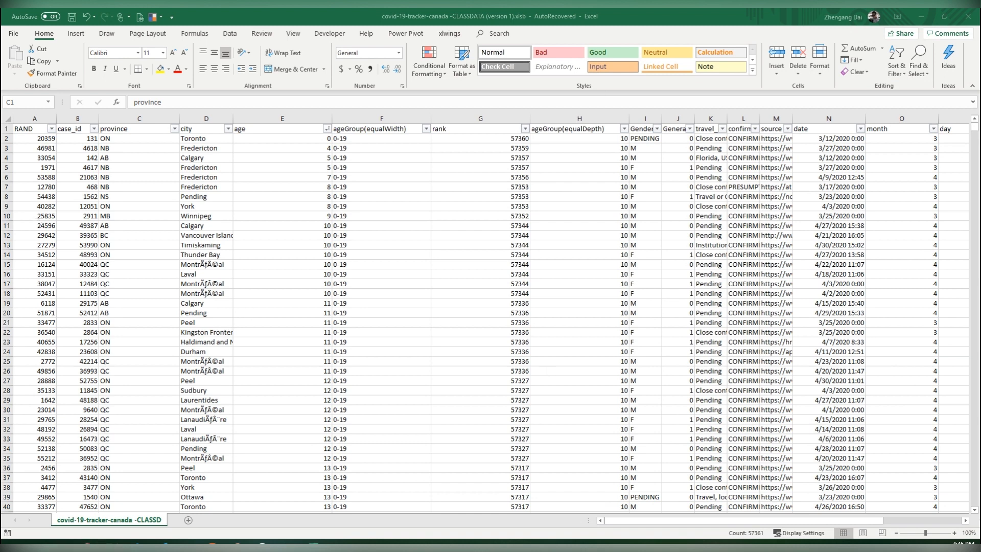
key(ctrl+space)
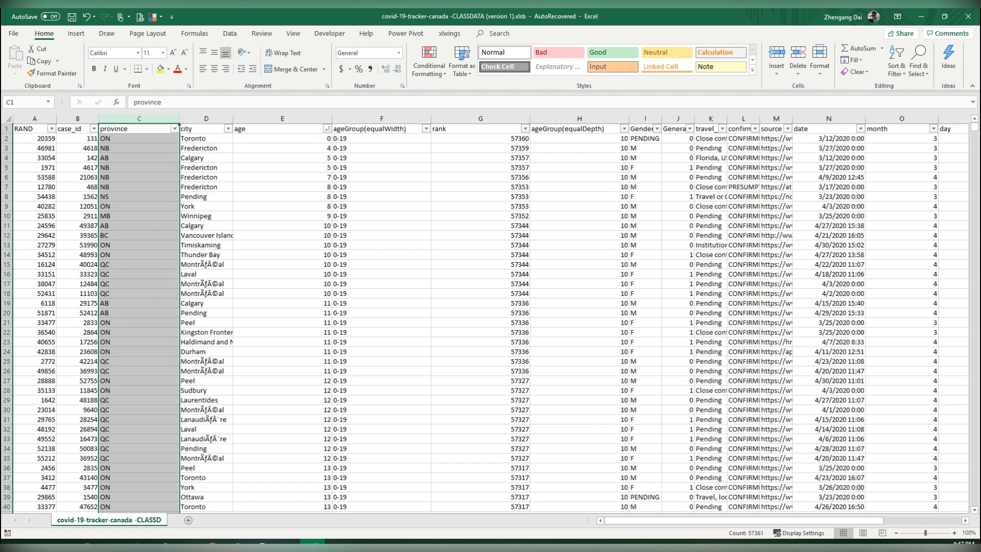
mouse_move(236, 543)
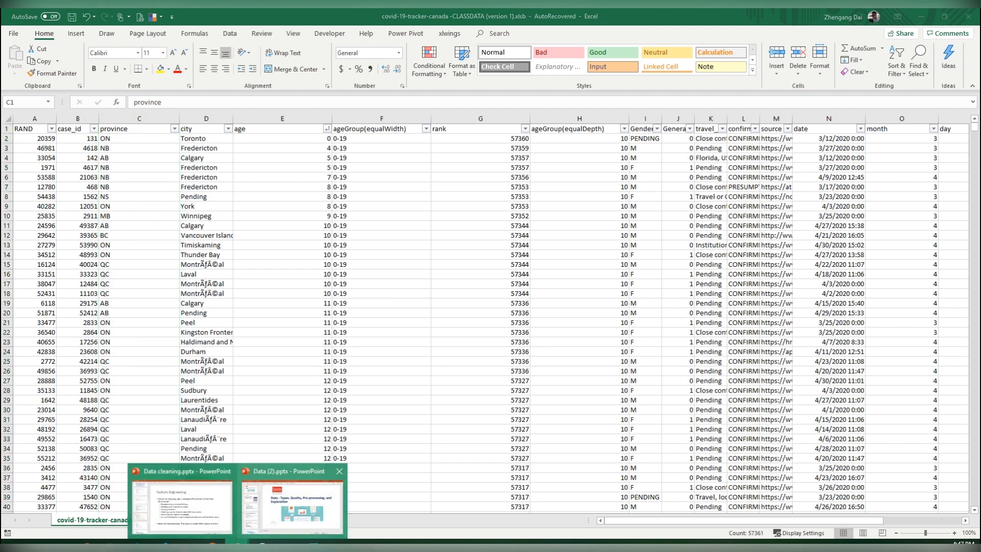
click(184, 501)
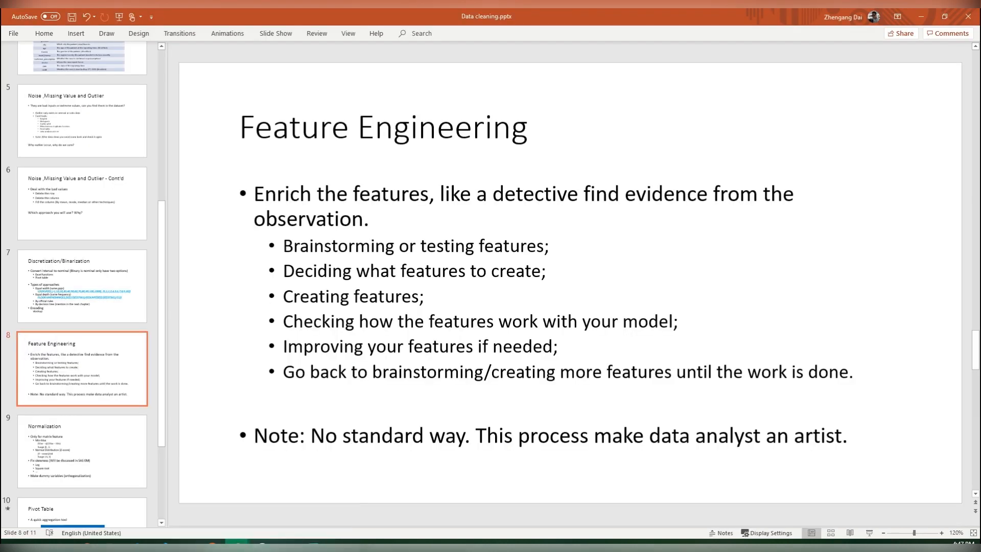
scroll(25, 286, down, 3)
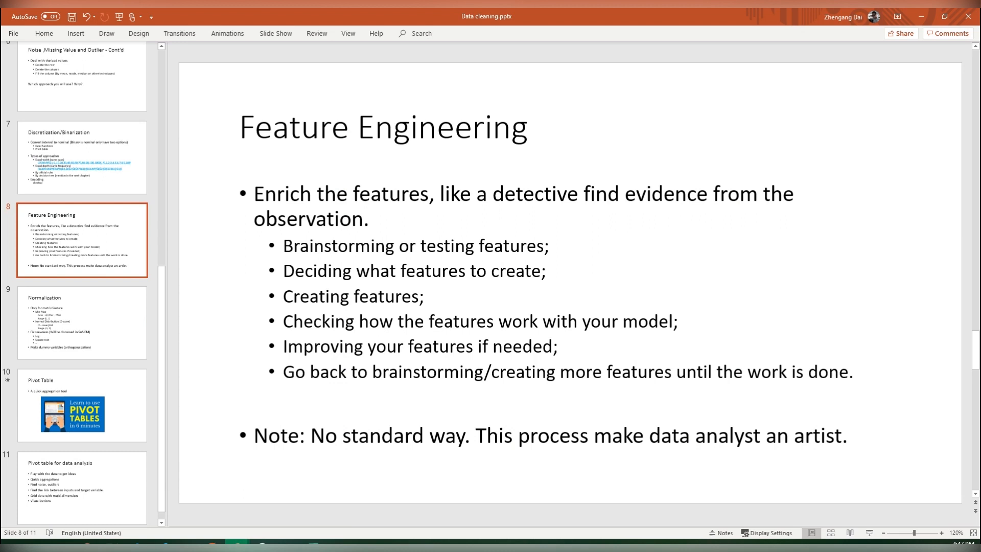
click(27, 297)
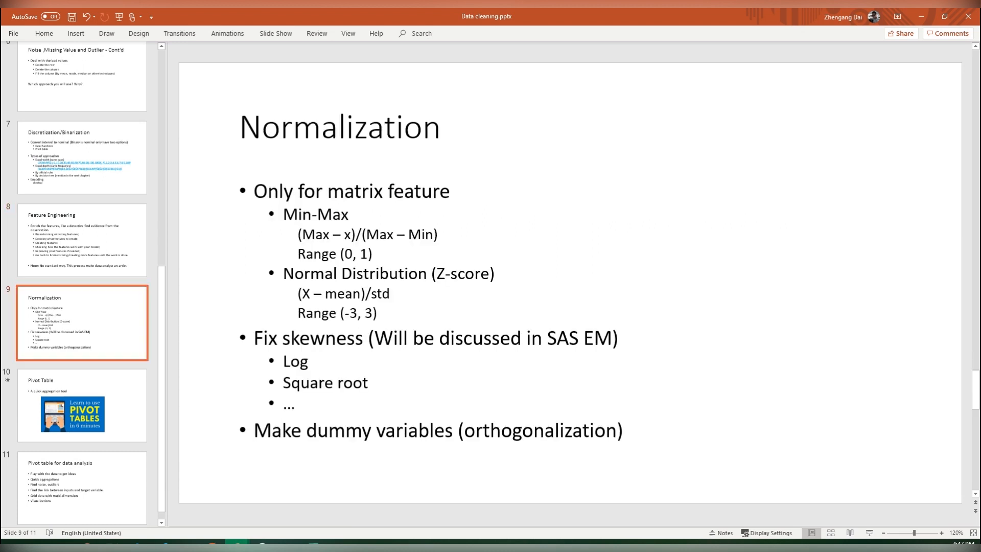
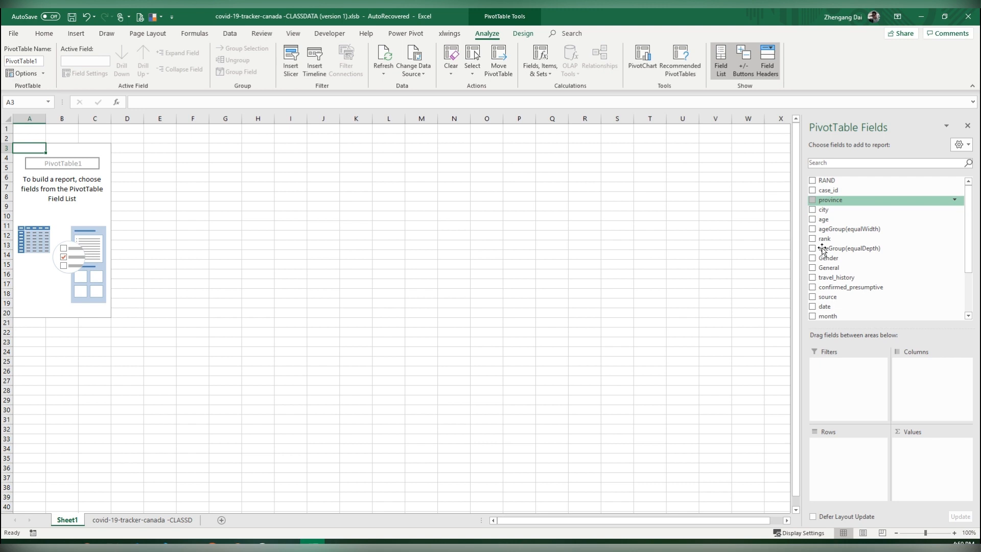
Build the pivot table with province as rows and case_id as values, summarized by Count
drag(822, 250, 843, 450)
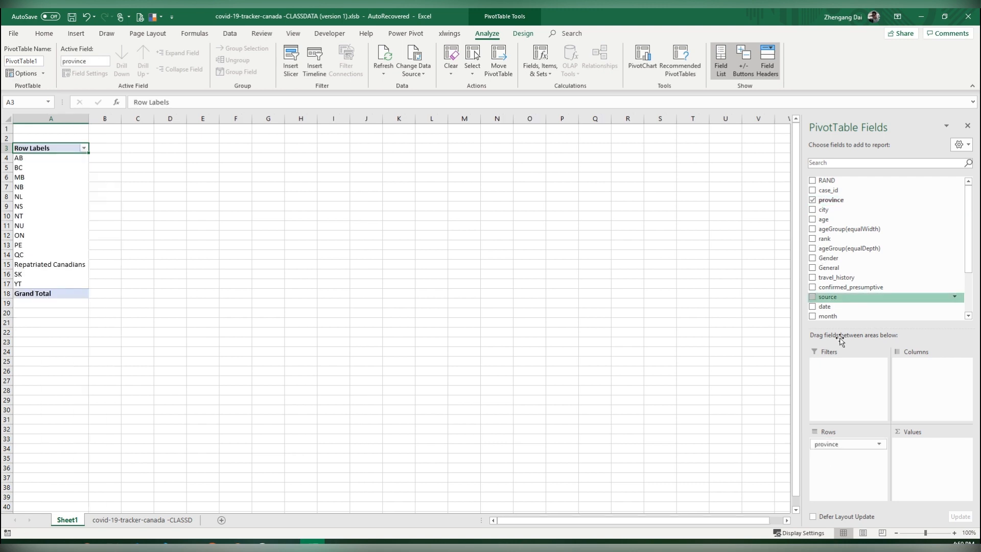
drag(821, 237, 927, 450)
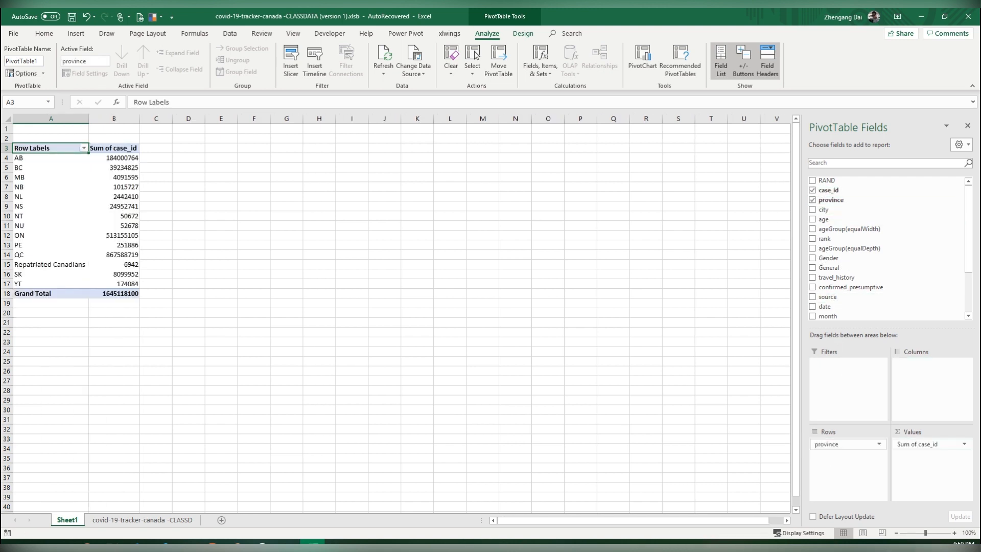
click(930, 444)
click(924, 432)
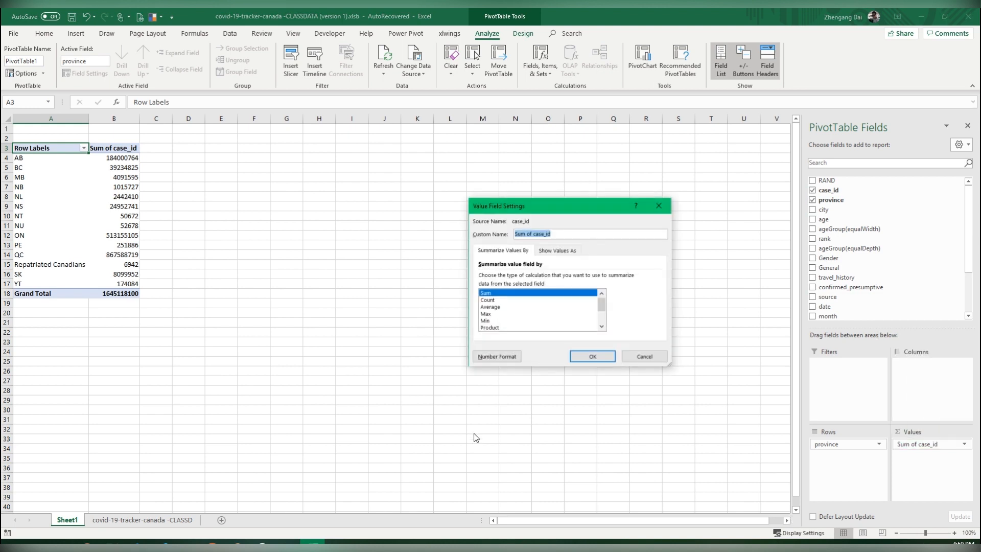
key(Down)
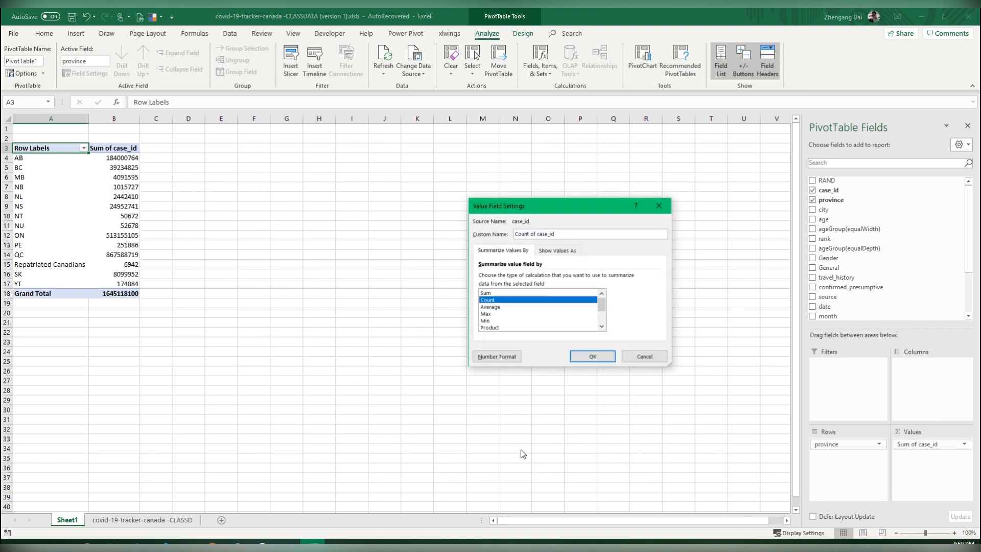
key(Return)
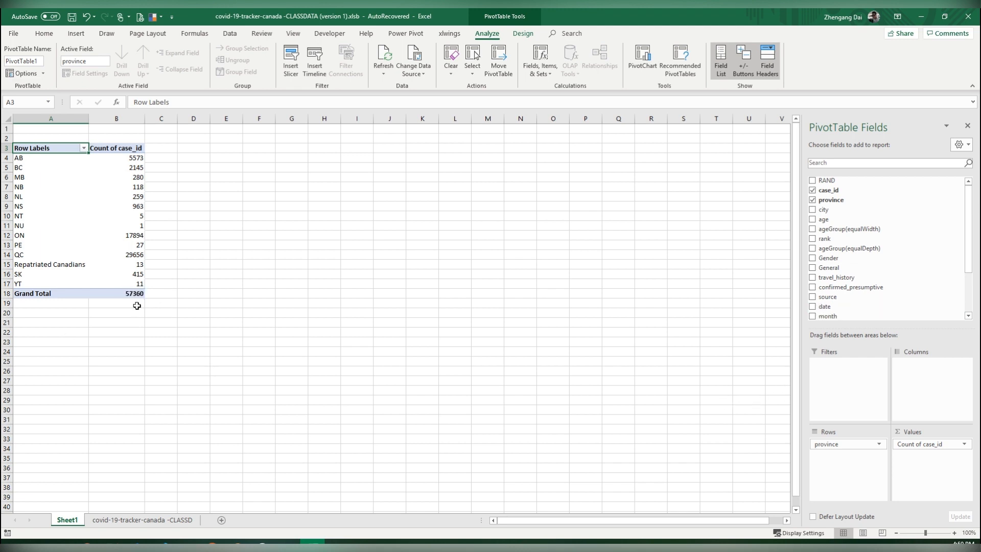
Add the ageGroup(equalWidth) field to the pivot table and place it in the columns area
drag(848, 229, 849, 460)
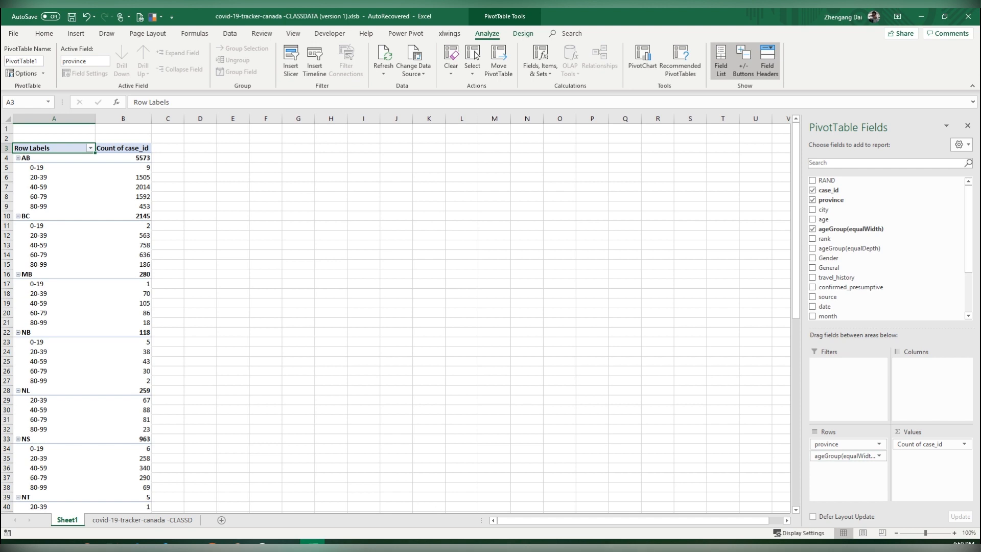
drag(848, 456, 927, 363)
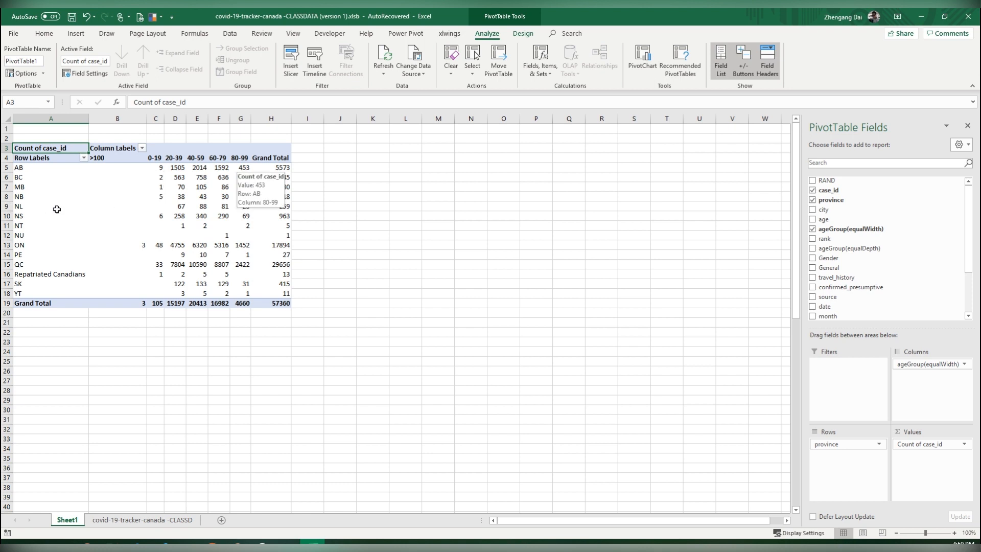
Examine the pivot table's case counts by province and age group, including the 40-59 and 60-79 columns
click(239, 168)
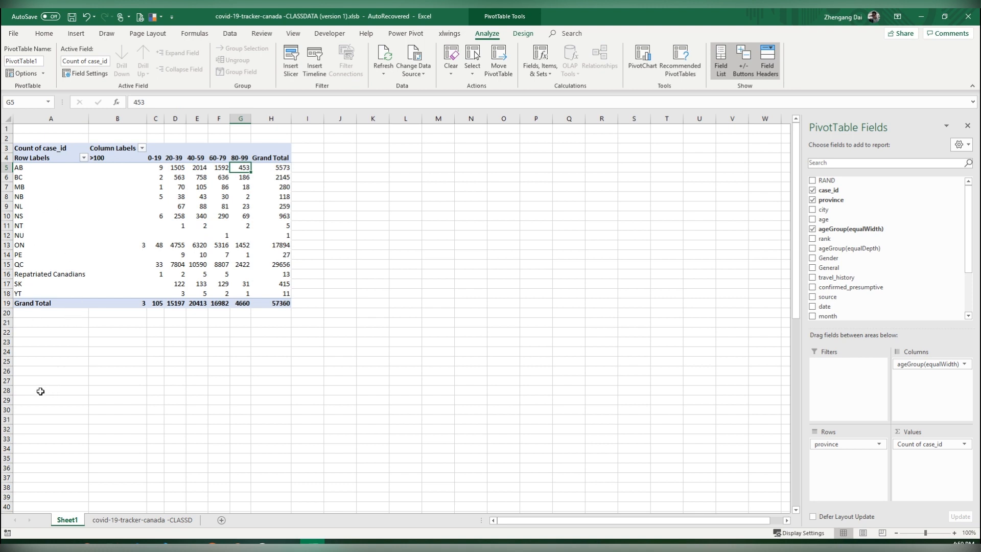
click(219, 303)
click(218, 118)
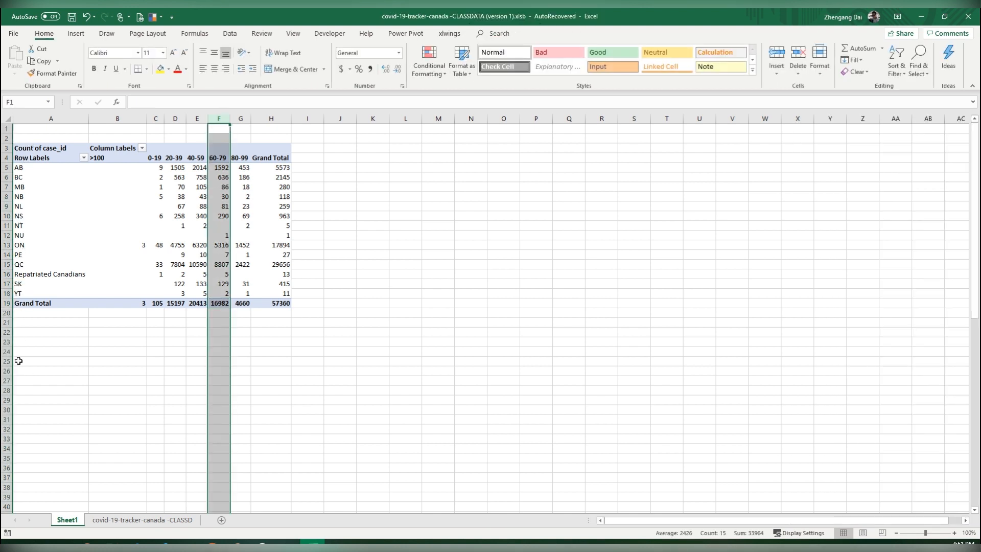
click(197, 118)
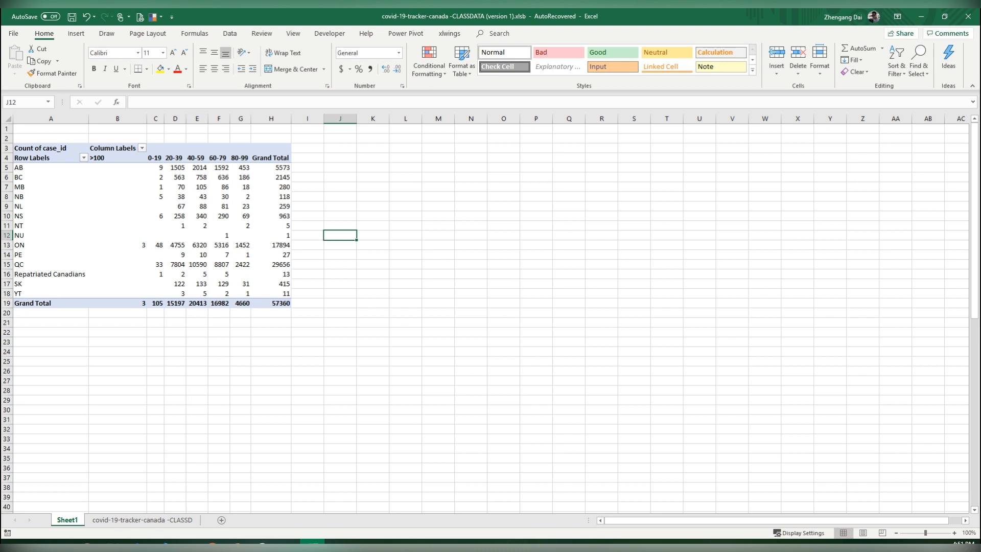
click(175, 236)
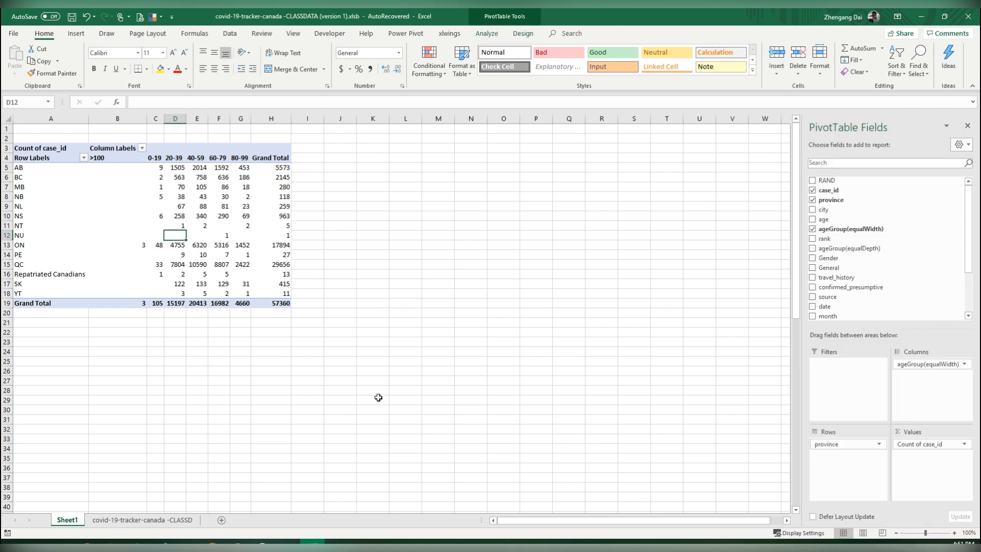
Replace ageGroup(equalWidth) in the pivot table's columns area with the death field
drag(825, 306, 850, 372)
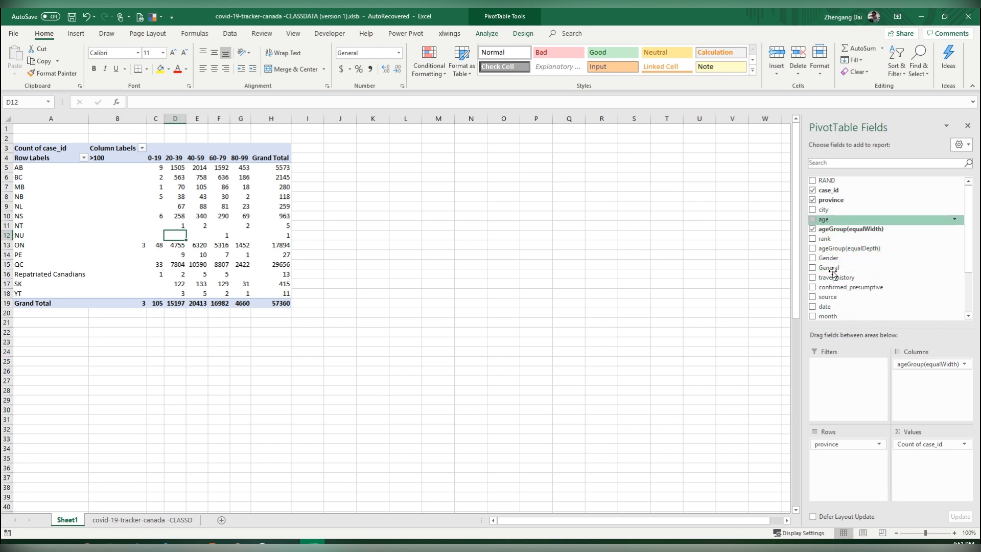
scroll(850, 378, down, 3)
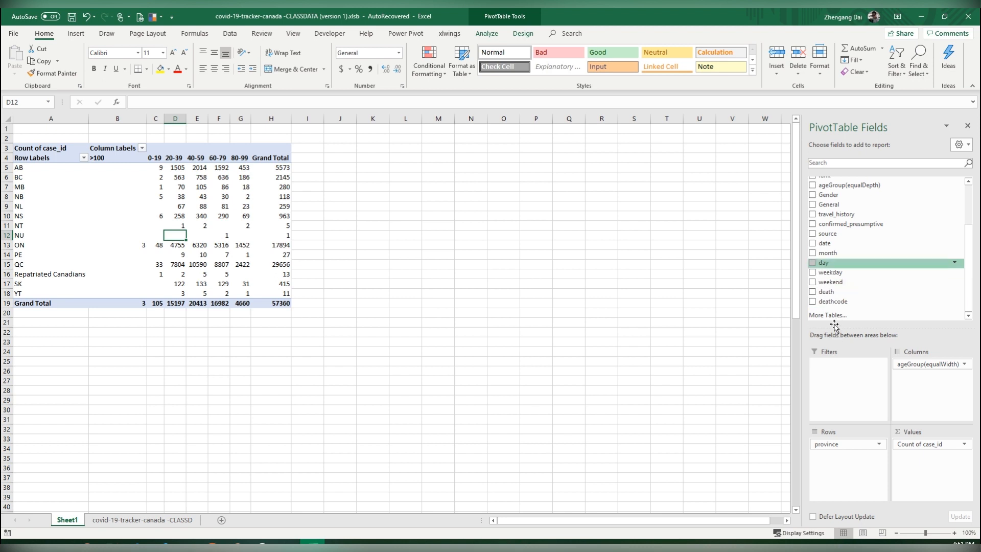
scroll(828, 279, up, 3)
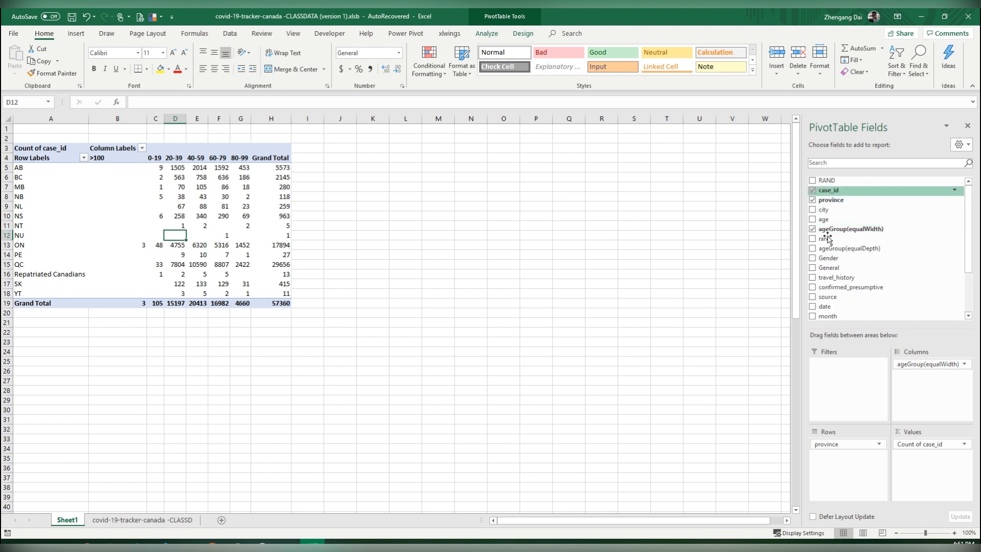
scroll(832, 356, down, 2)
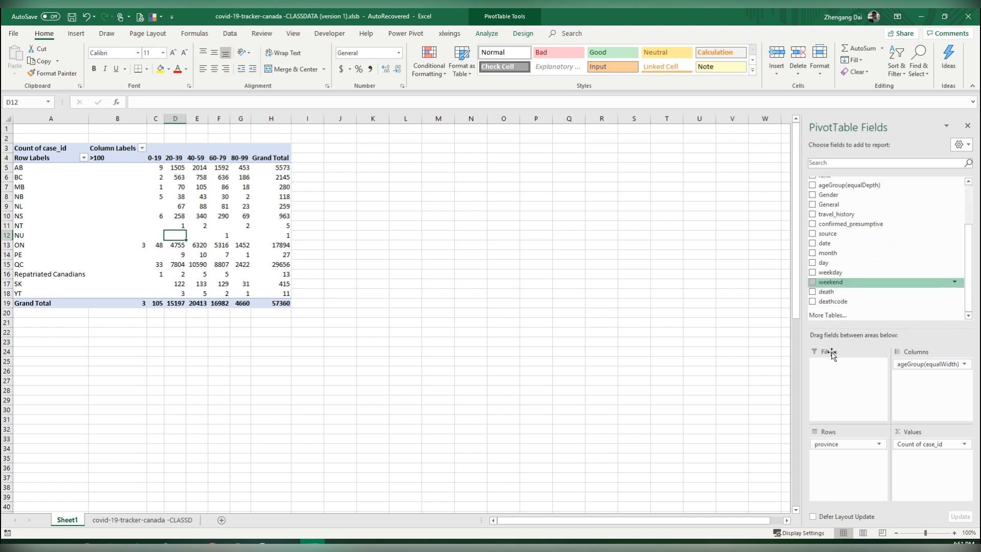
drag(826, 291, 734, 528)
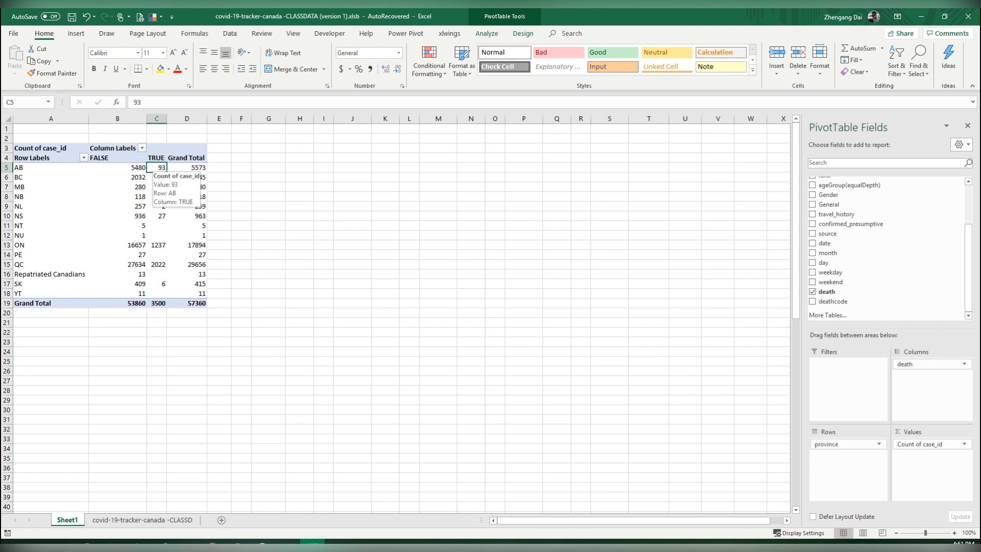
Show the pivot table's case_id counts as % of Row Total
right_click(158, 168)
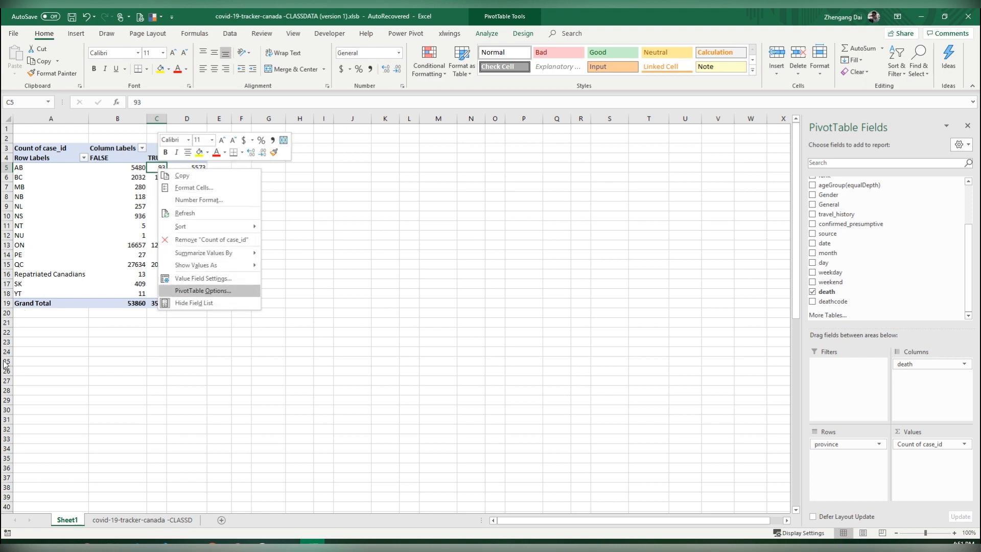
mouse_move(196, 266)
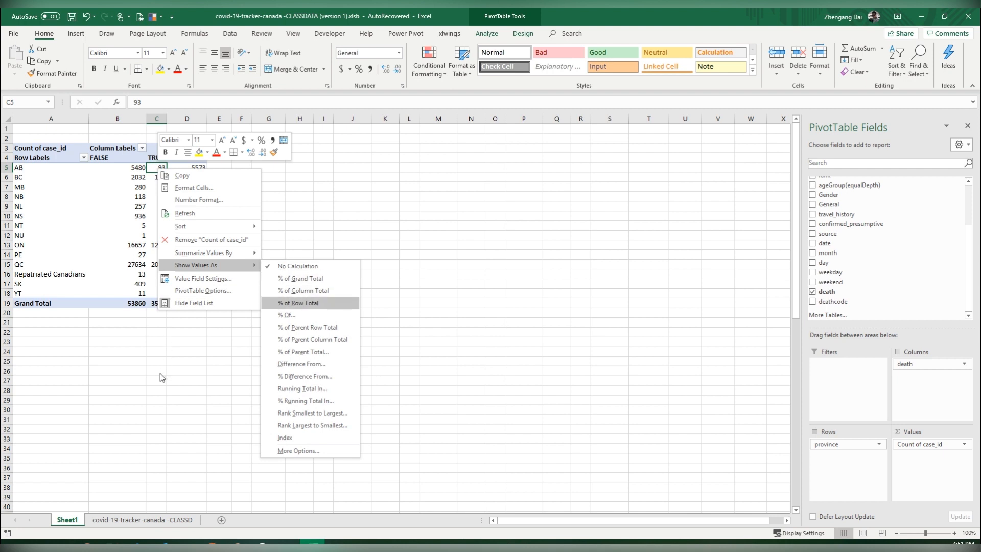
key(Return)
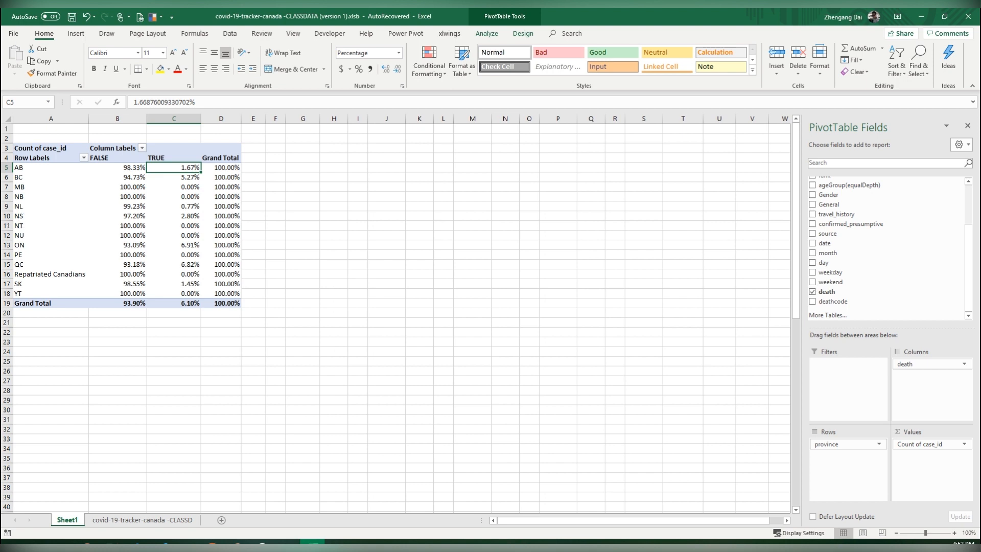
Examine the percentage of deaths by province in the TRUE column, comparing QC, ON and BC
click(174, 264)
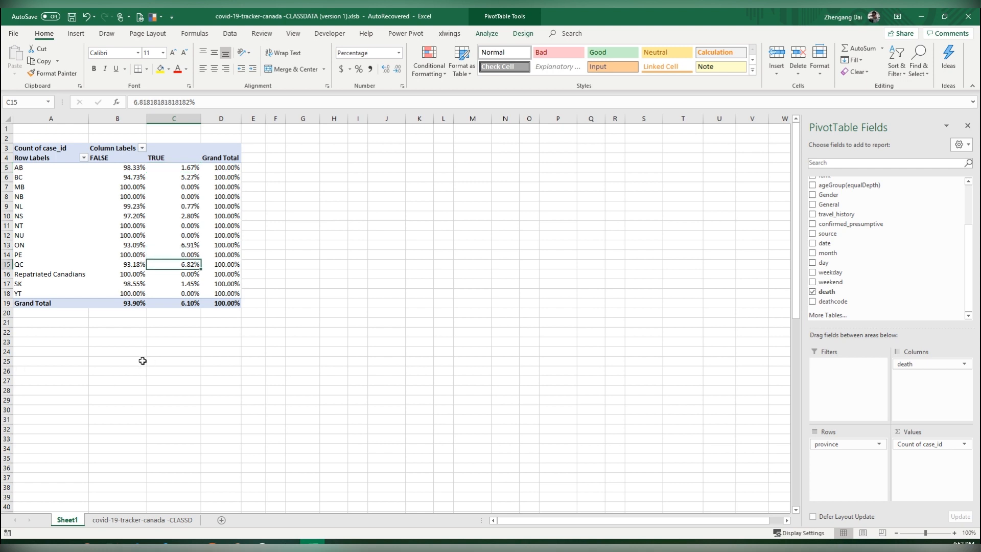
key(Up)
key(Up)
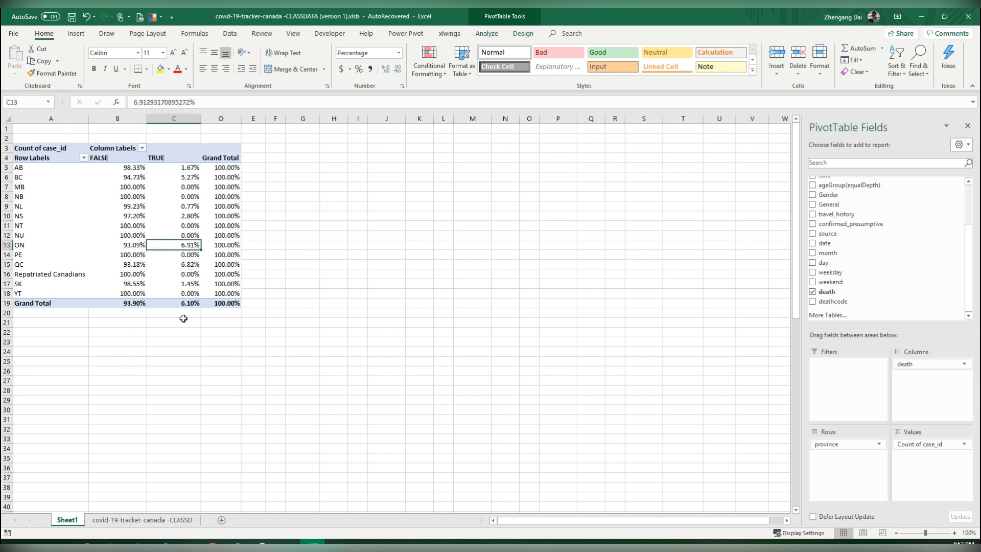
key(Down)
key(Down)
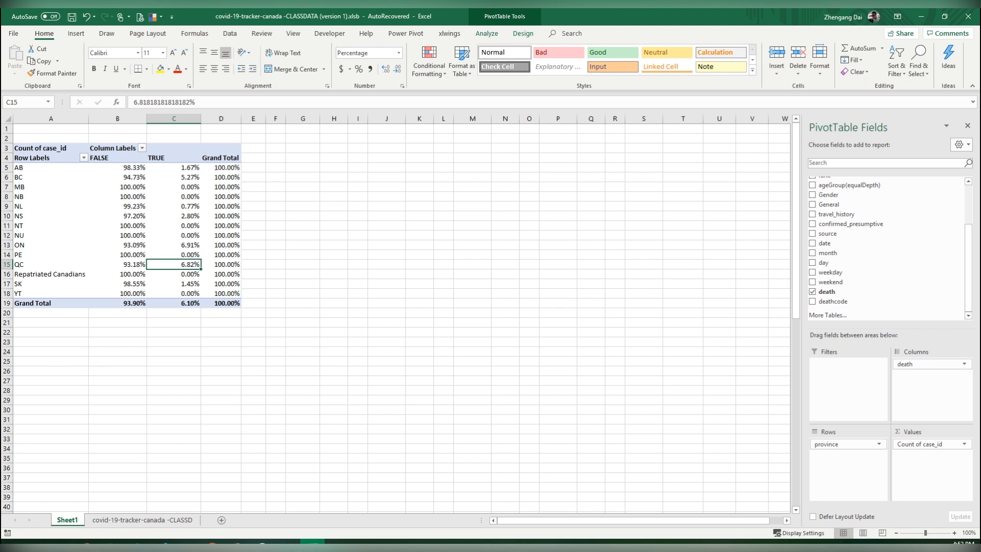
key(Up)
key(Up)
key(Up)
key(Up)
key(Up)
key(Up)
key(Up)
key(Up)
key(Up)
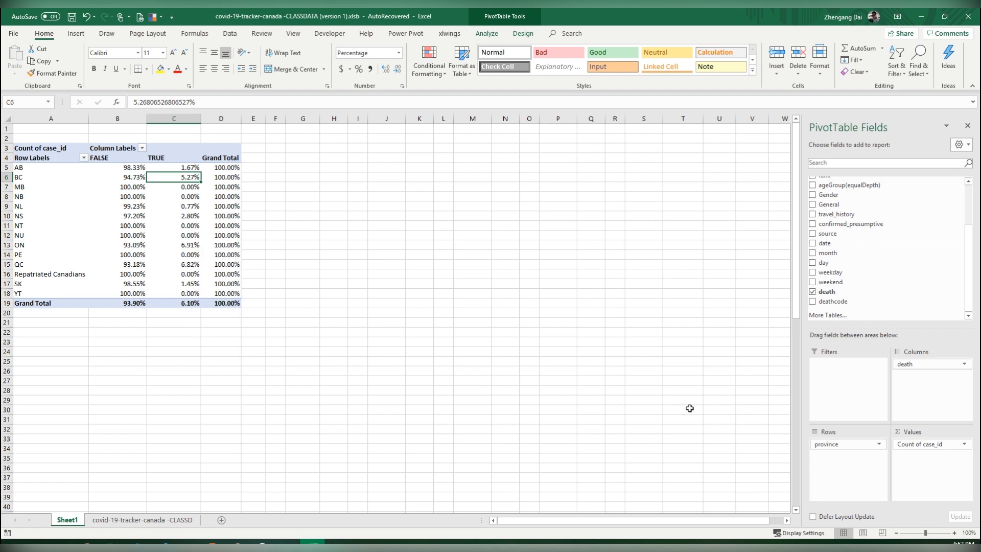
Add ageGroup(equalDepth) beneath province in the rows area, and move it to the columns area beneath death
scroll(817, 253, up, 3)
drag(828, 249, 848, 456)
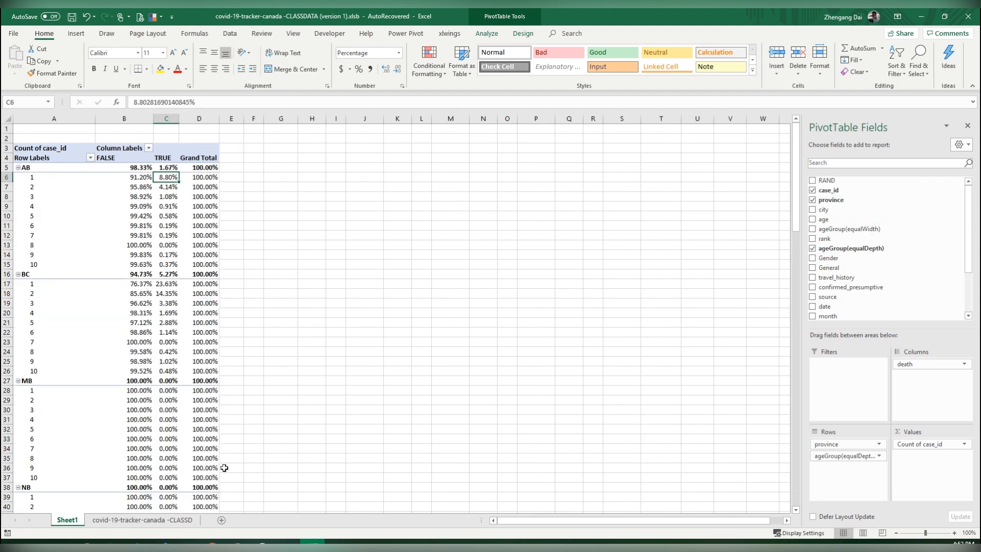
scroll(159, 460, down, 3)
scroll(159, 459, up, 3)
scroll(109, 316, down, 4)
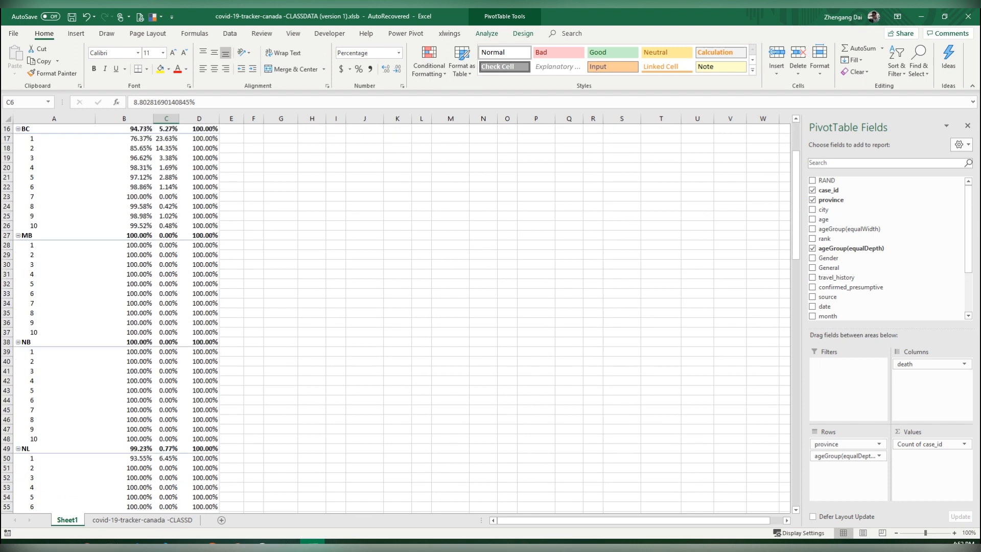
scroll(110, 316, up, 4)
drag(845, 455, 914, 377)
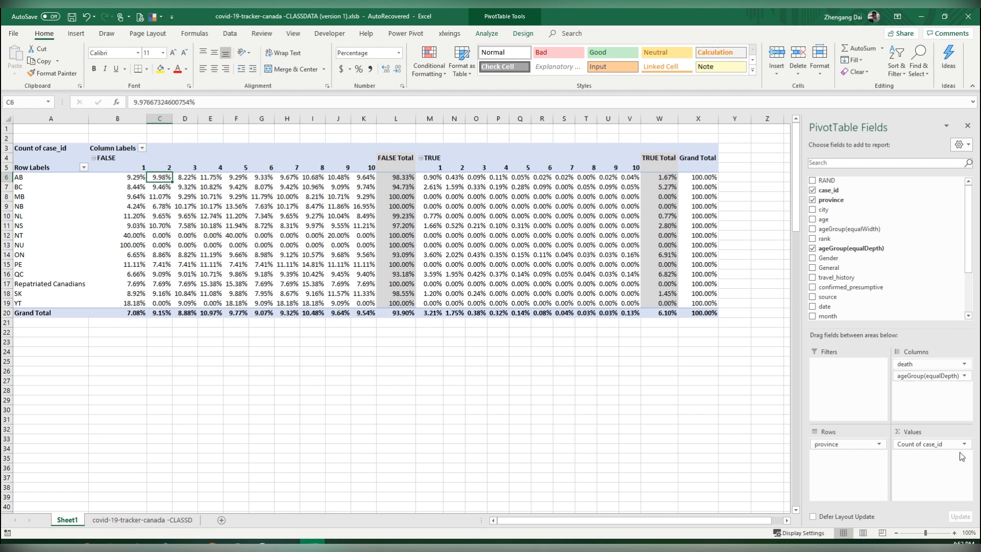
click(964, 364)
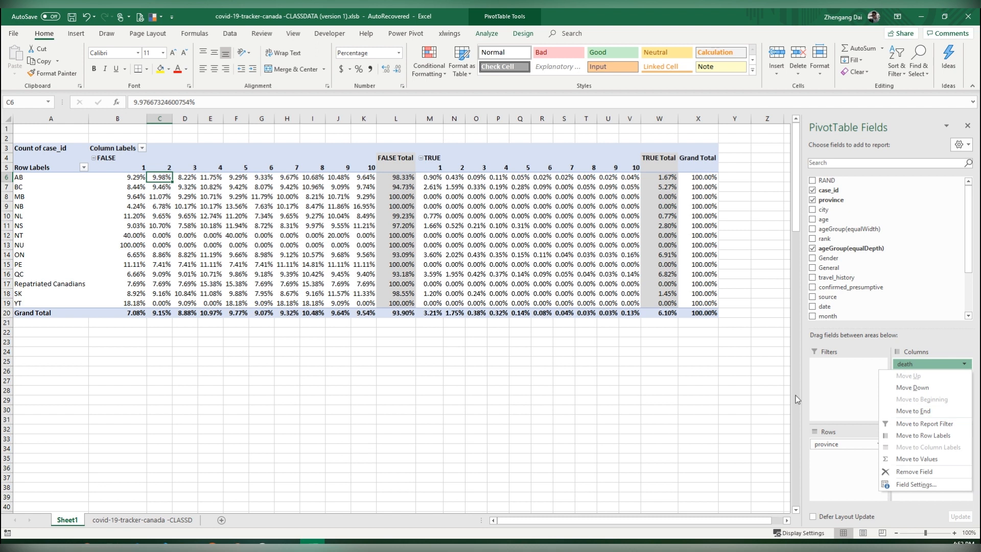
click(813, 468)
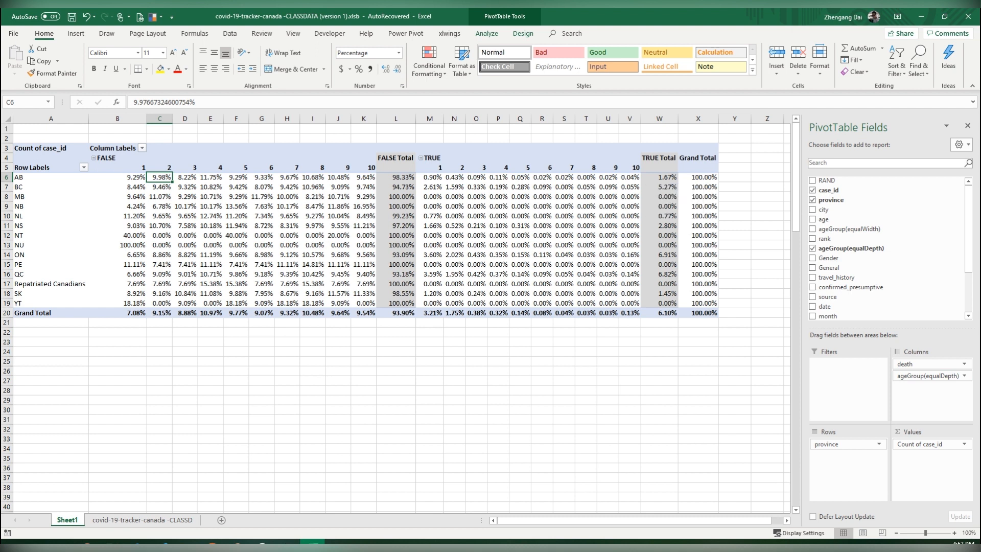
Remove the case_id count and the death field from the pivot table, and add deathcode as the values field
drag(920, 443, 664, 538)
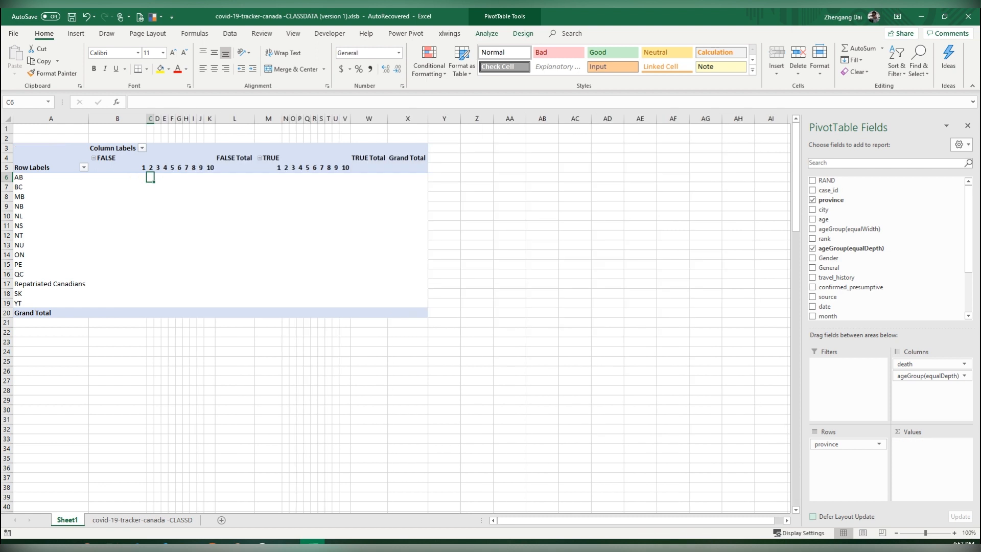
drag(915, 364, 562, 412)
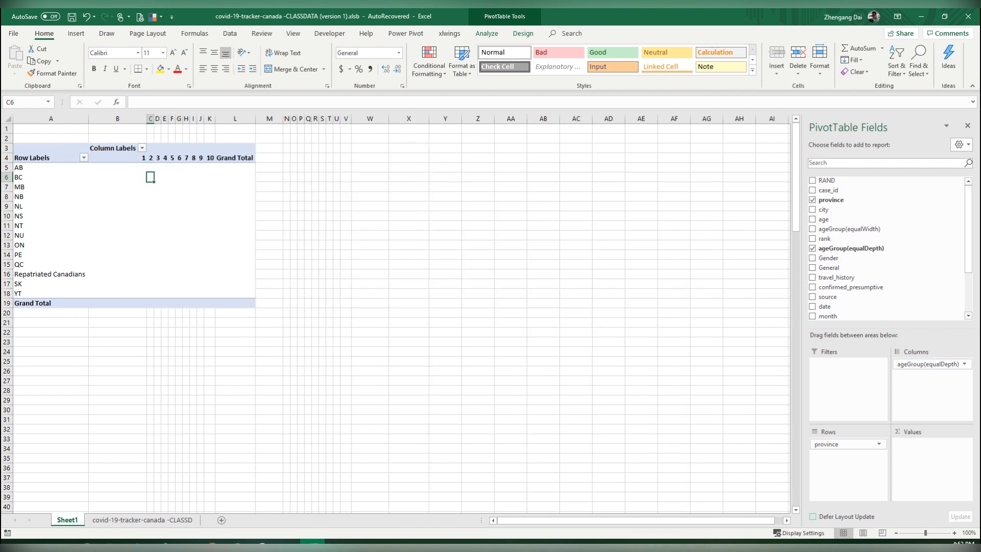
scroll(869, 238, down, 3)
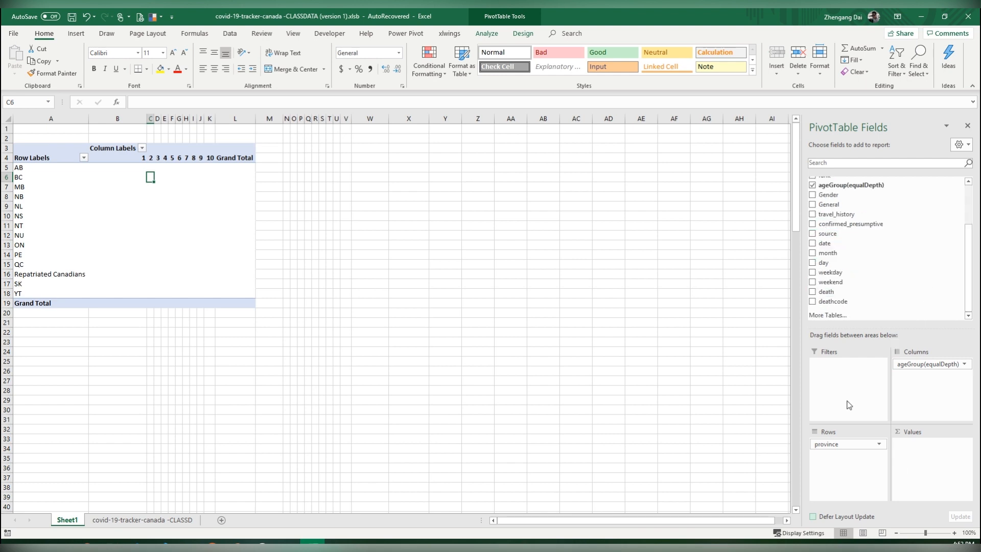
drag(832, 302, 931, 460)
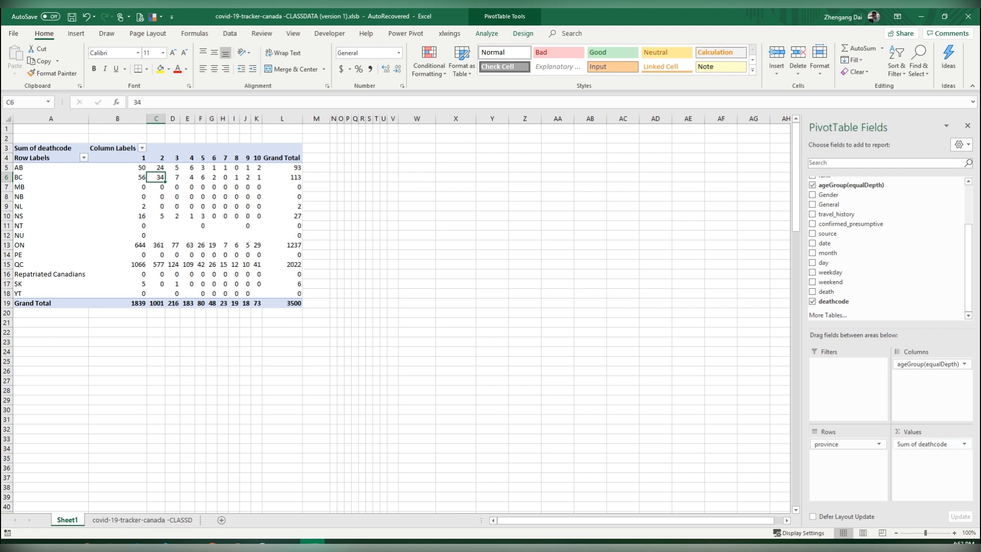
Summarize the deathcode values by Average instead of Sum
click(922, 444)
click(919, 432)
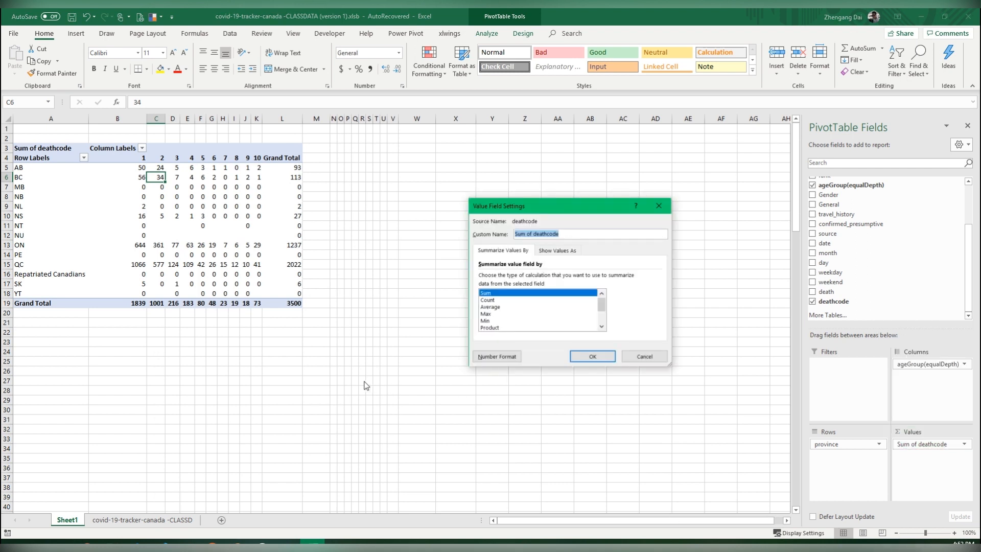
click(491, 307)
click(593, 356)
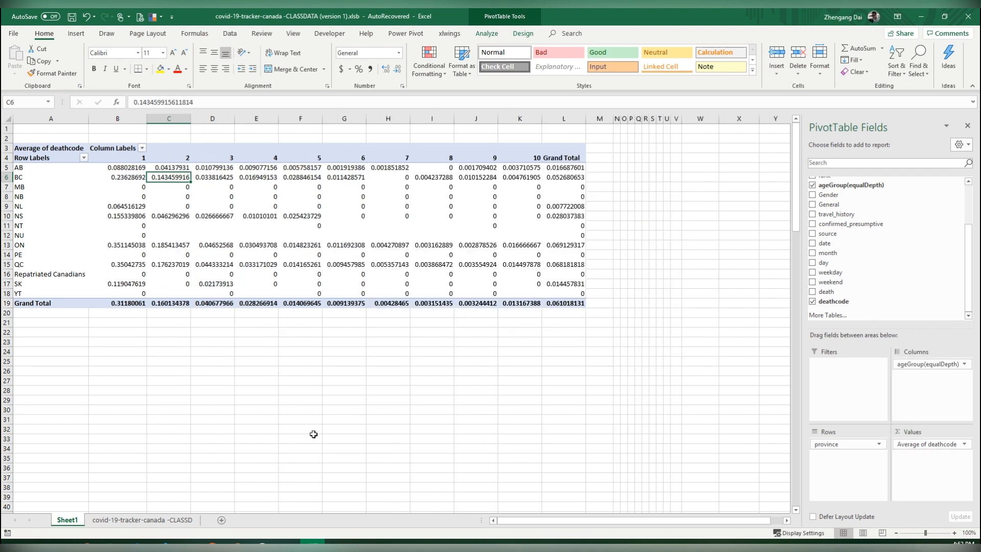
click(432, 351)
Format columns B through L as Number with 4 decimal places
drag(118, 118, 567, 119)
right_click(567, 120)
key(Up)
key(Up)
key(Up)
key(Up)
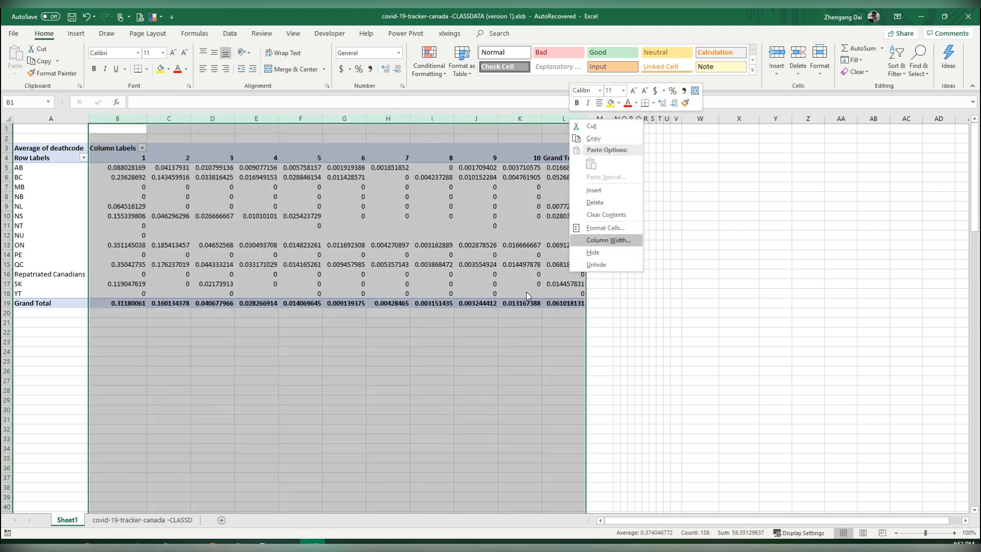
key(Return)
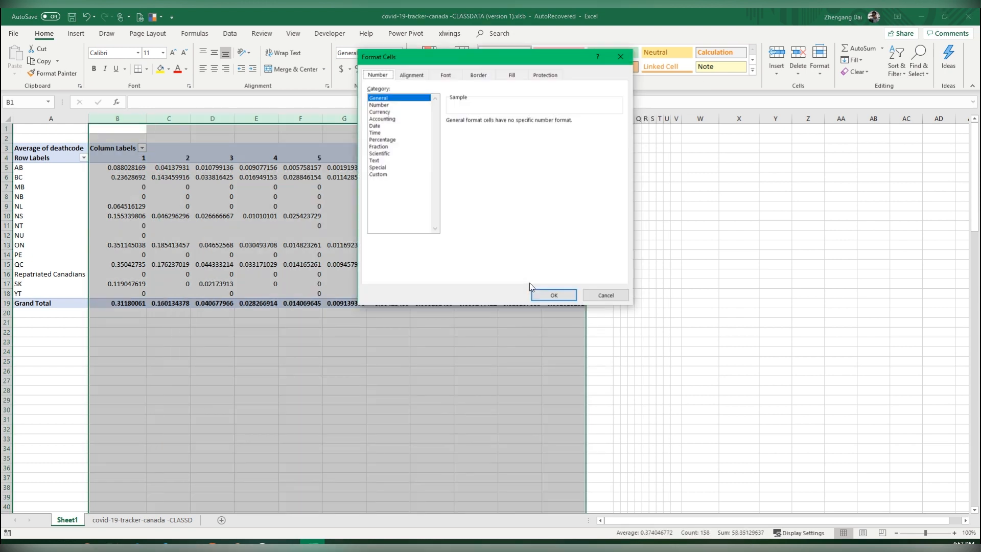
key(Tab)
key(Down)
key(Tab)
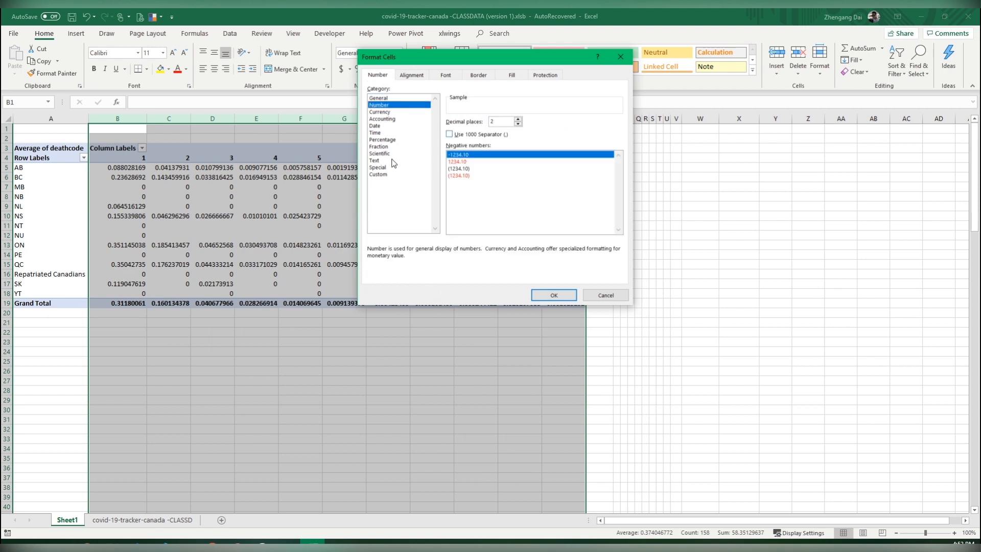
text(1)
key(Up)
key(Up)
key(Up)
key(Return)
click(389, 361)
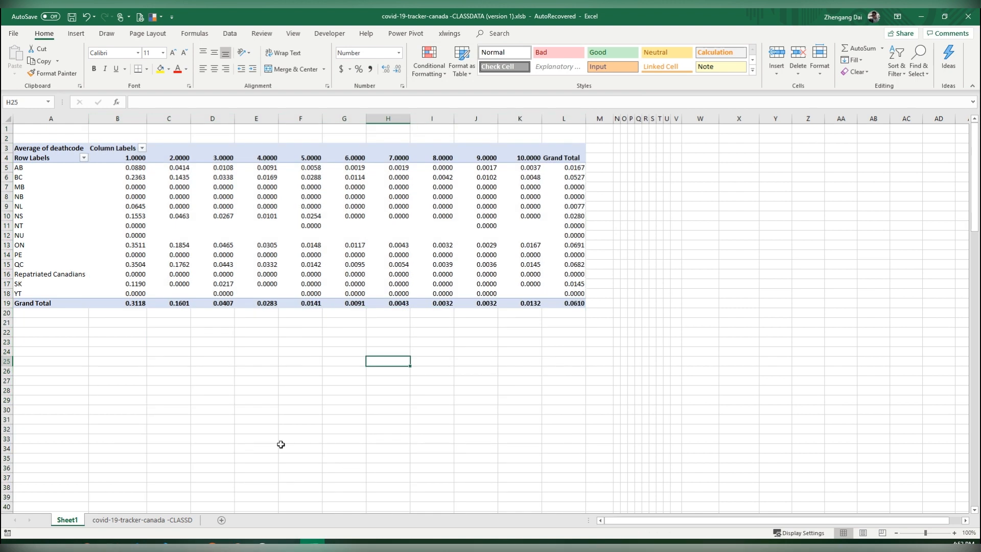
Narrow columns A and B, widen the Grand Total column, and apply red gradient data bars to B5:L18
drag(88, 119, 126, 118)
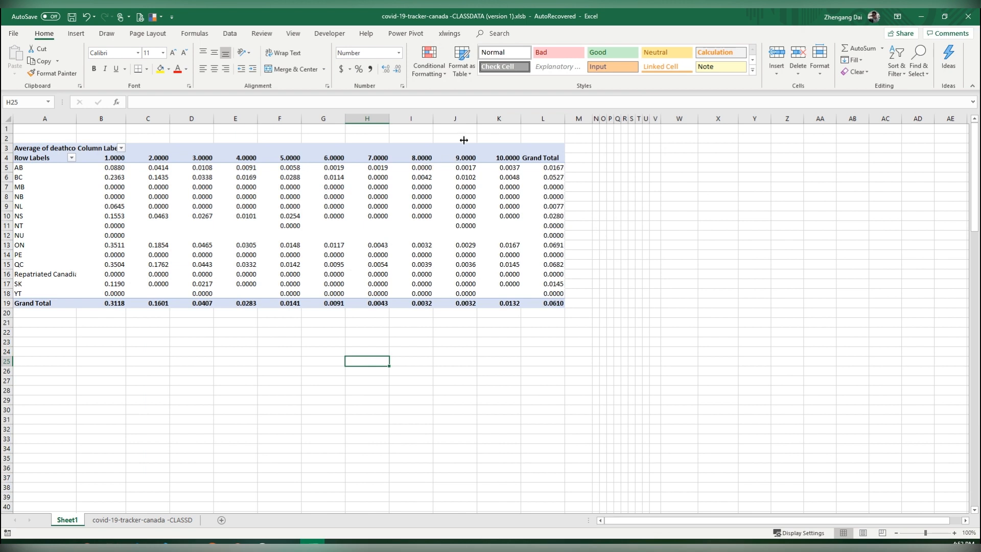
drag(565, 118, 578, 118)
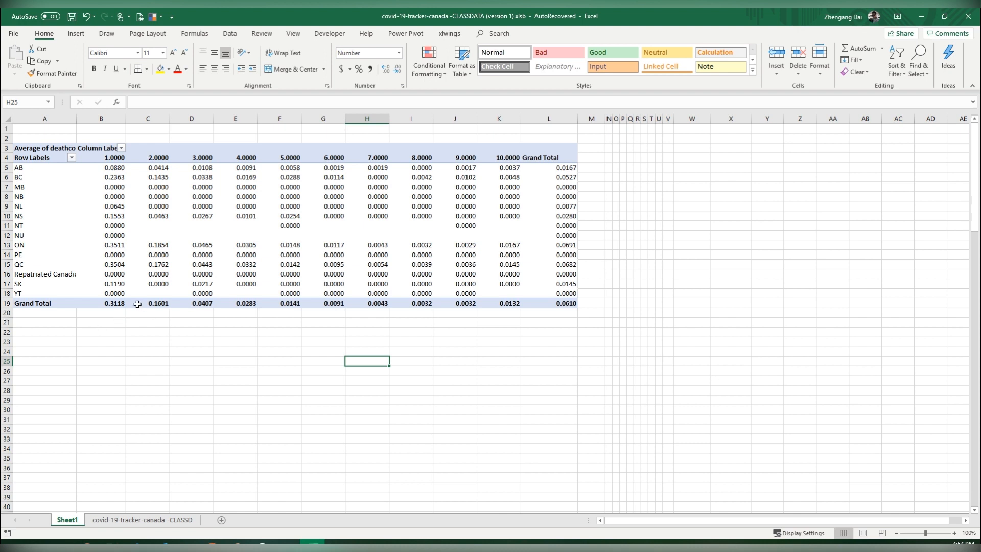
drag(101, 167, 562, 295)
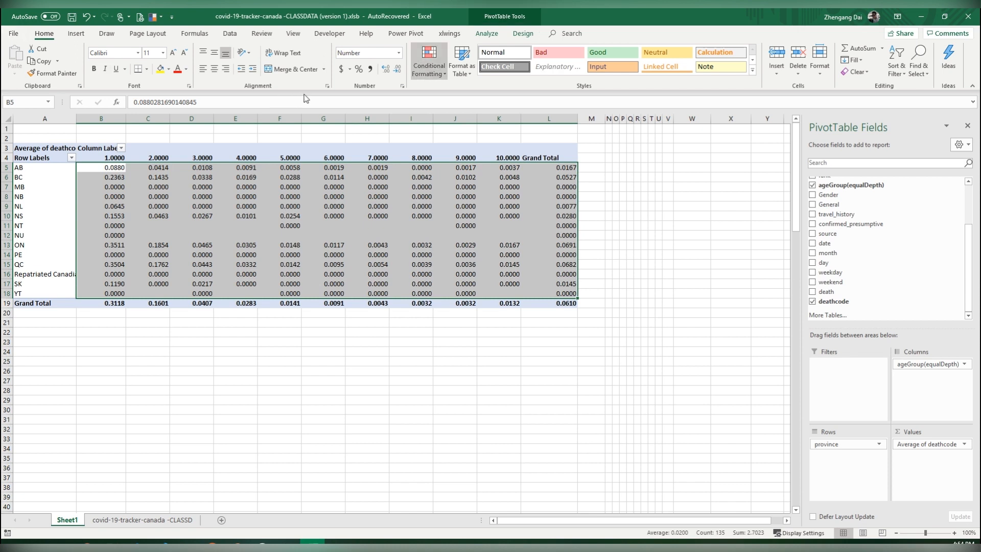
click(429, 65)
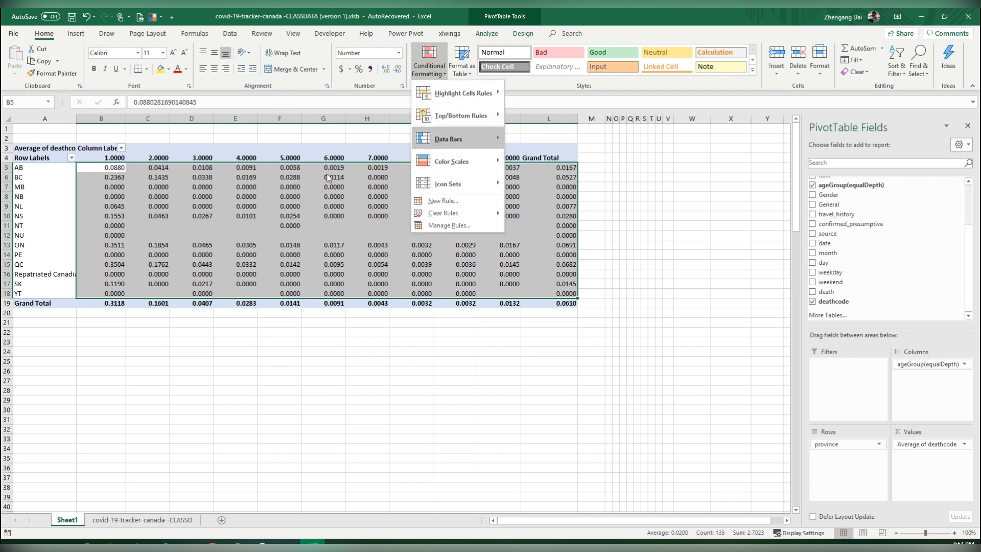
mouse_move(450, 139)
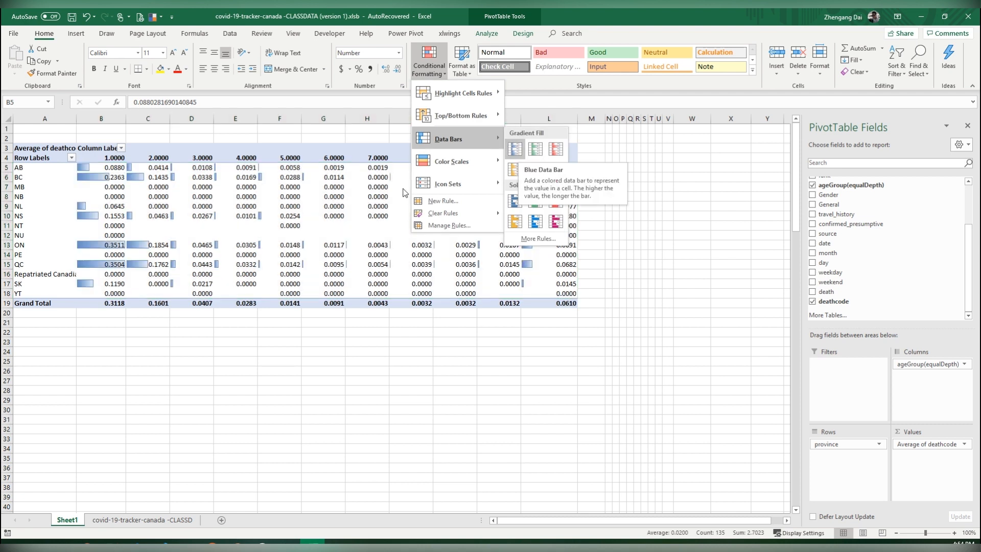
mouse_move(470, 161)
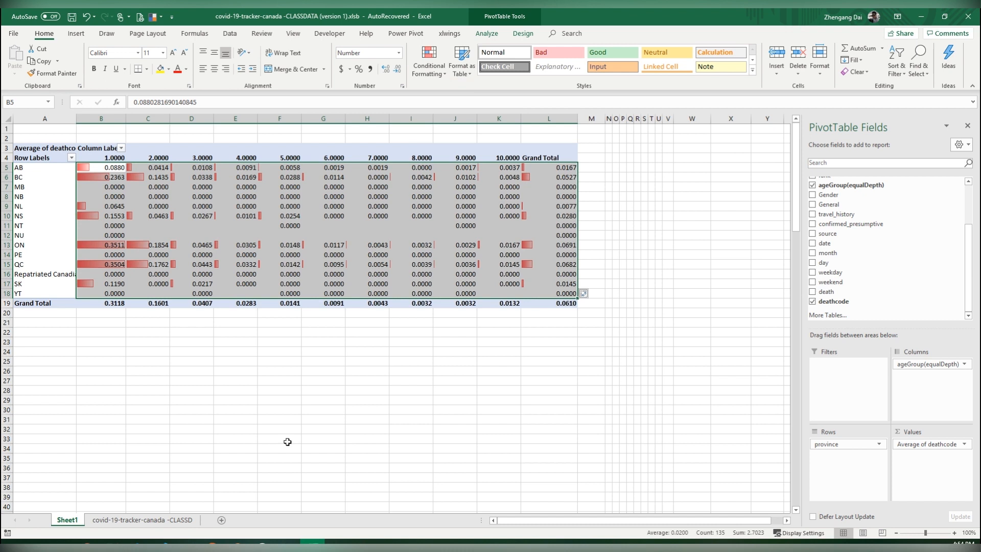
click(411, 352)
Remove ageGroup(equalDepth) from the pivot table's columns area
click(411, 274)
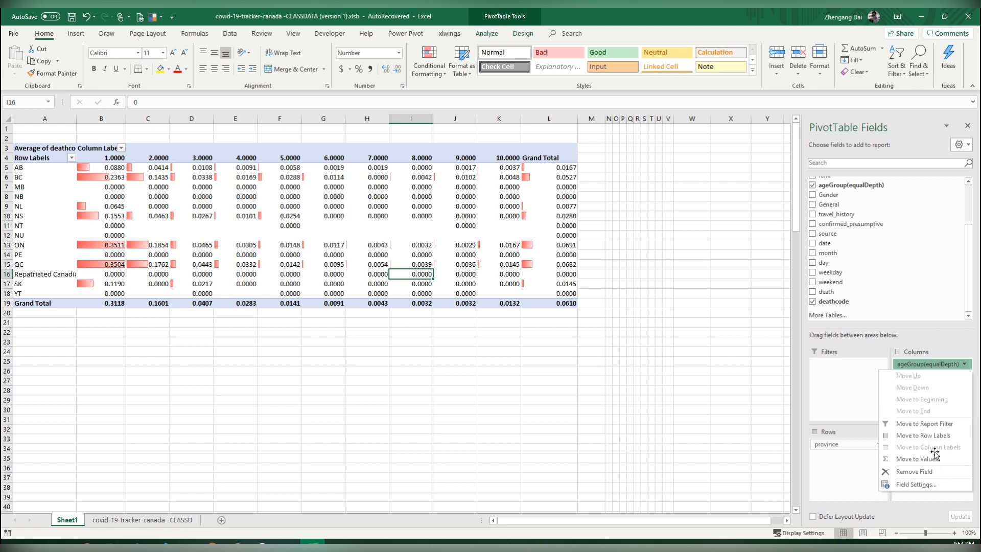
drag(928, 364, 644, 411)
scroll(876, 300, up, 2)
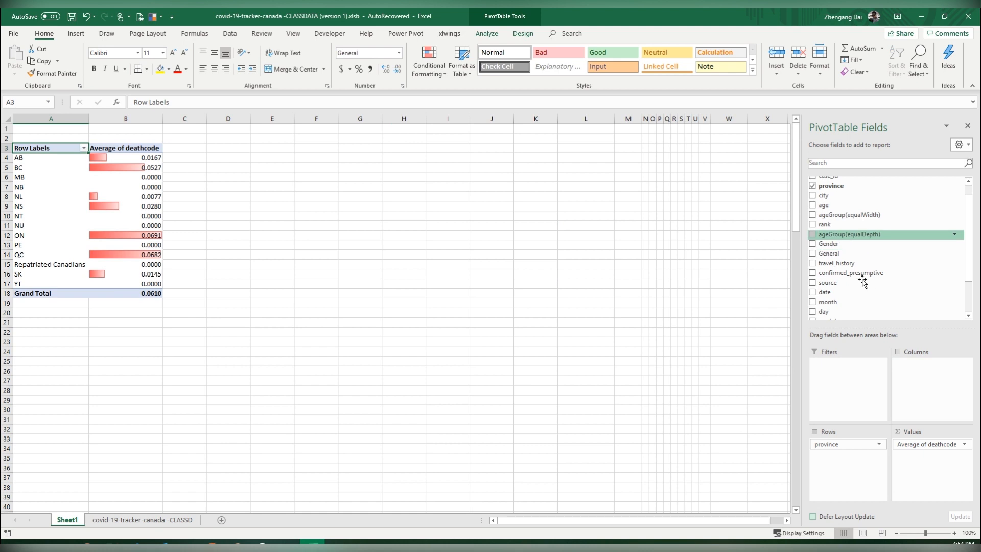
Add ageGroup(equalWidth) to the pivot table's columns area and widen the 20-39, 40-59 and 60-79 columns
drag(853, 215, 927, 388)
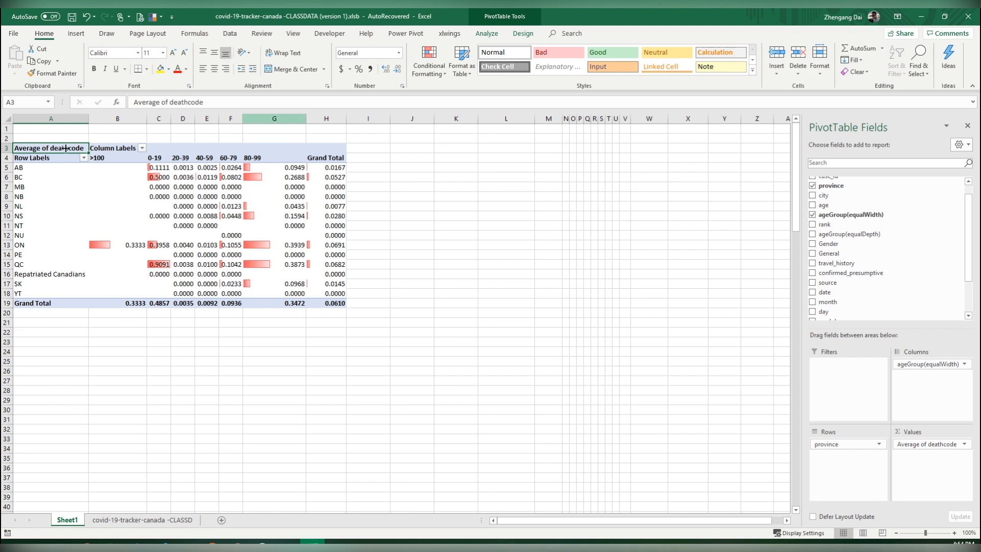
drag(219, 118, 196, 118)
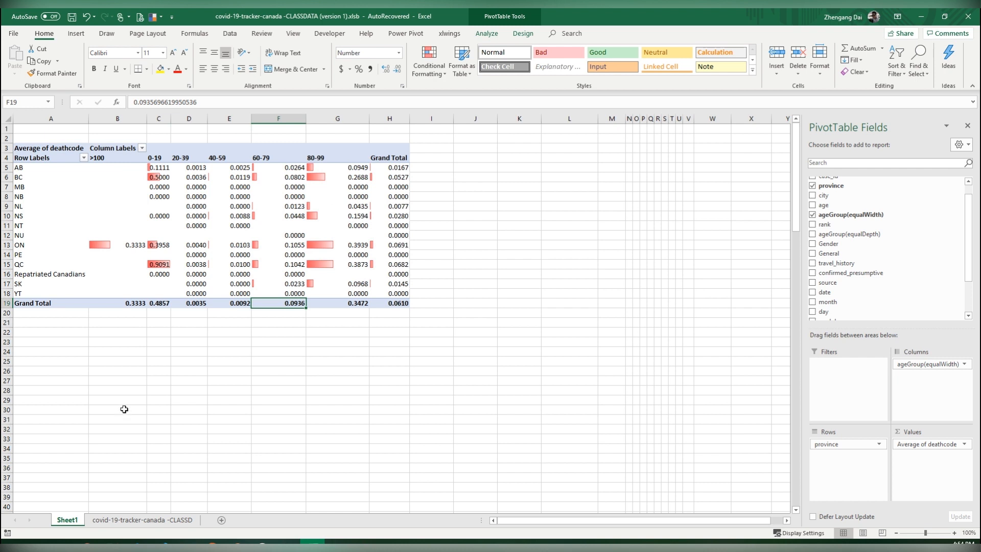
Examine the average deathcode grand totals for the 80-99, 0-19 and >100 age groups
key(Right)
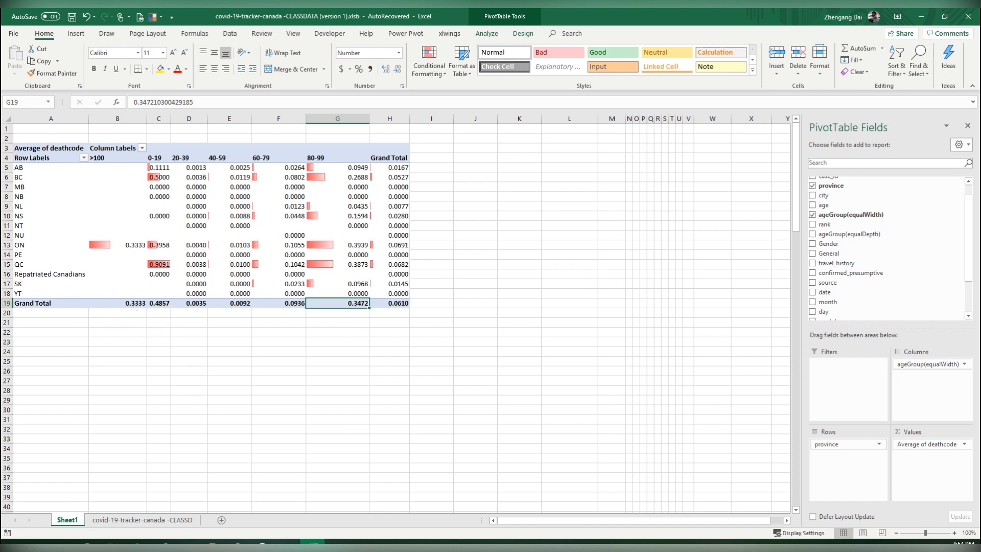
click(158, 118)
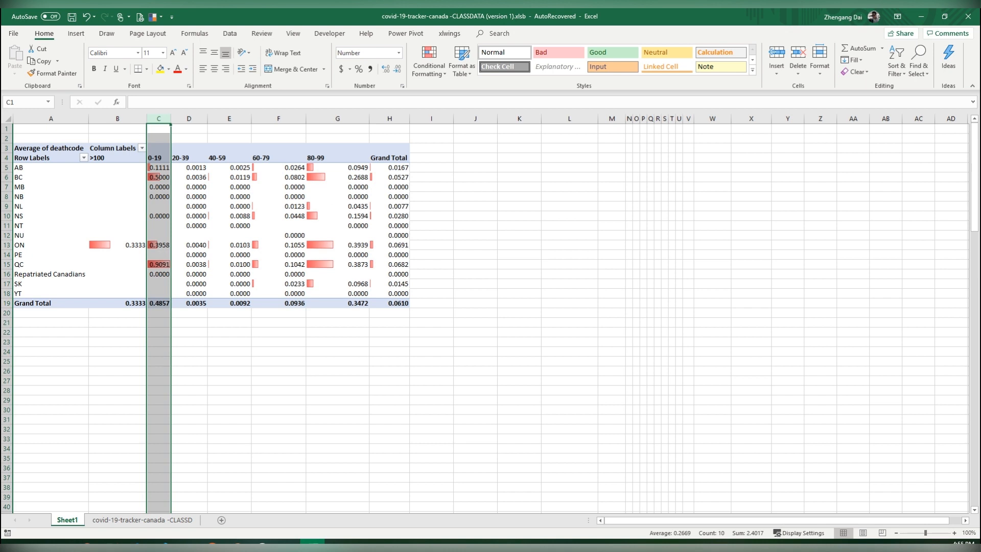
click(158, 303)
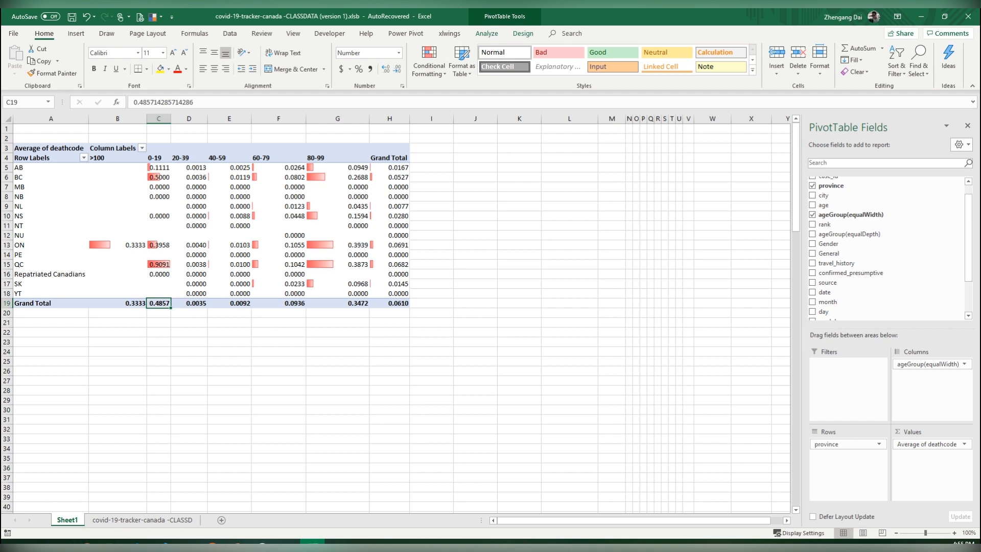
click(337, 118)
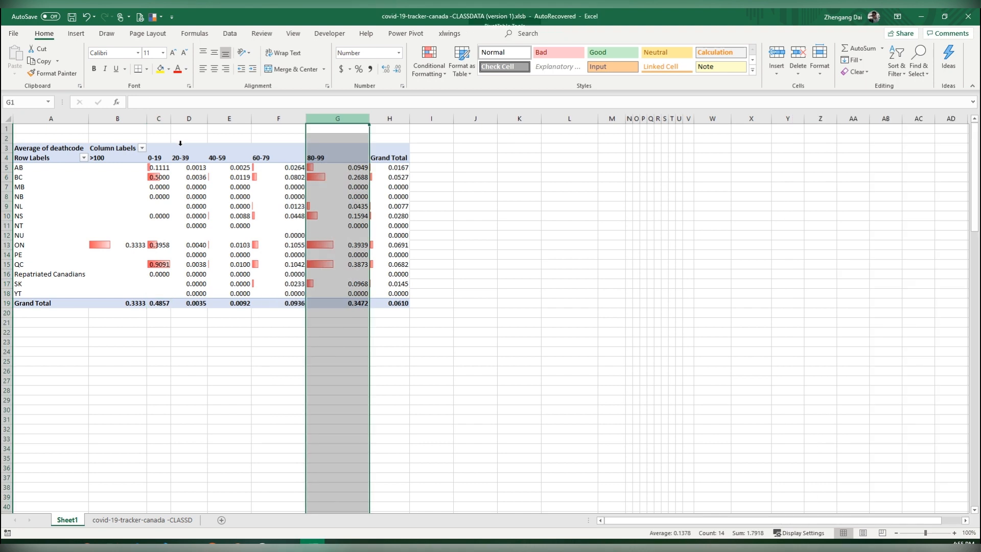
click(338, 303)
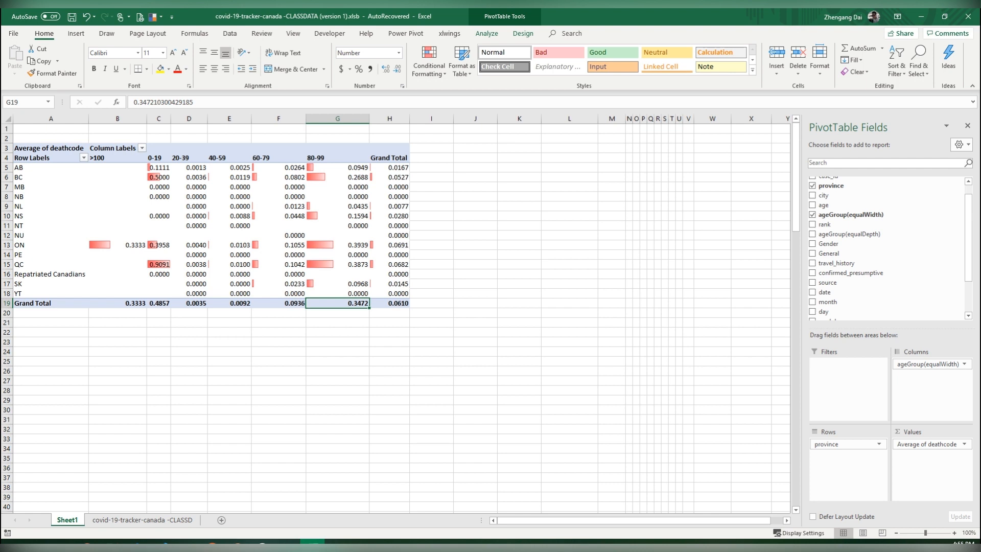
click(118, 303)
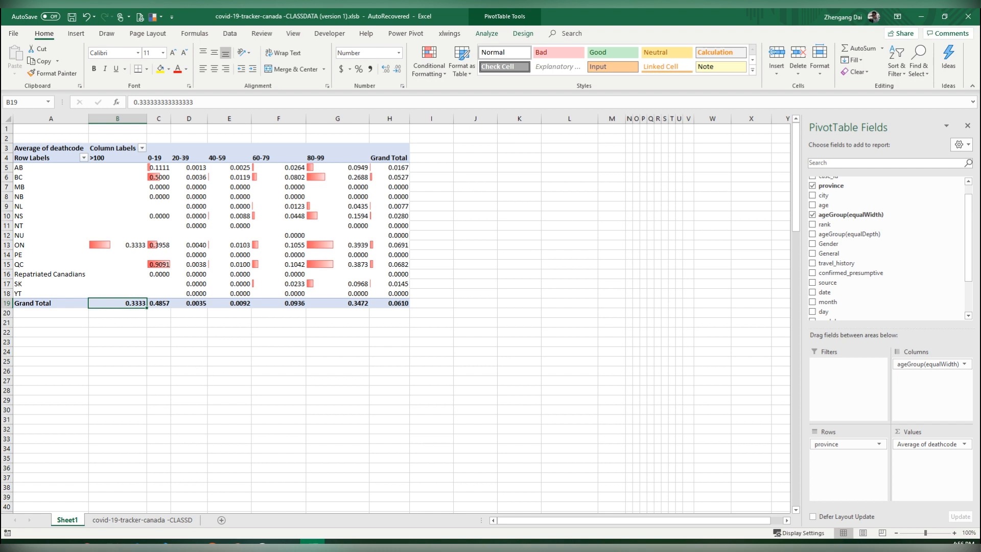
Extract the underlying records of the 0-19 grand total to a new sheet and look through them
click(159, 304)
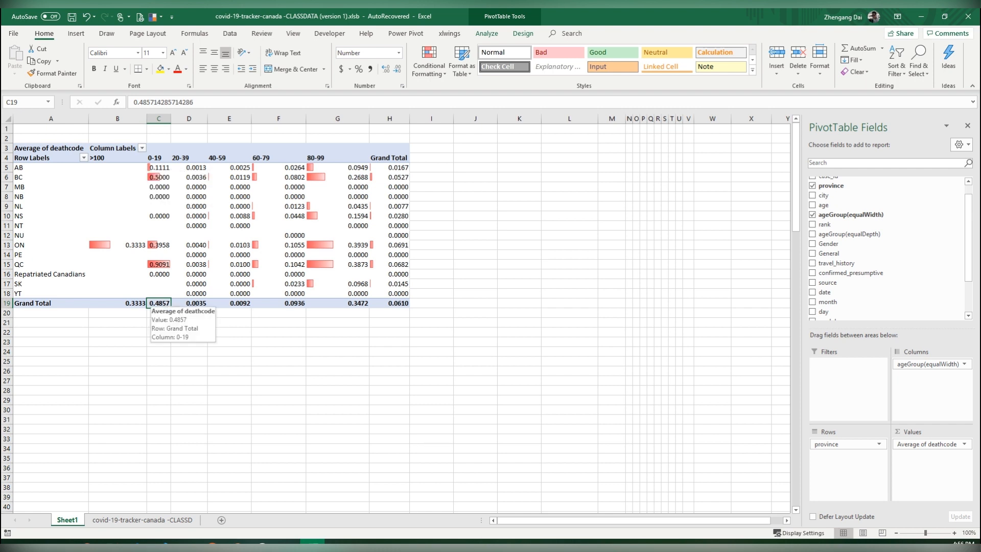
double_click(153, 303)
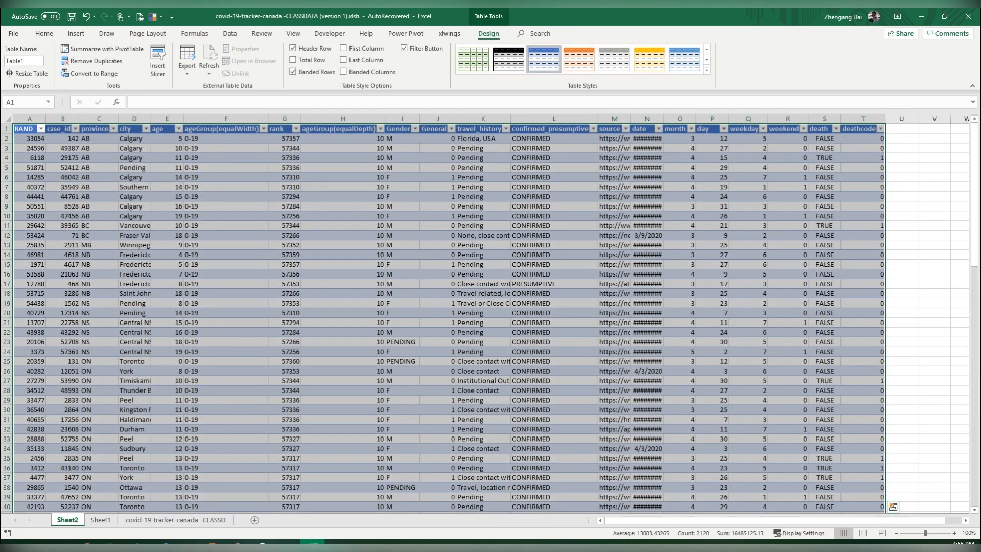
scroll(440, 311, down, 7)
scroll(440, 317, down, 10)
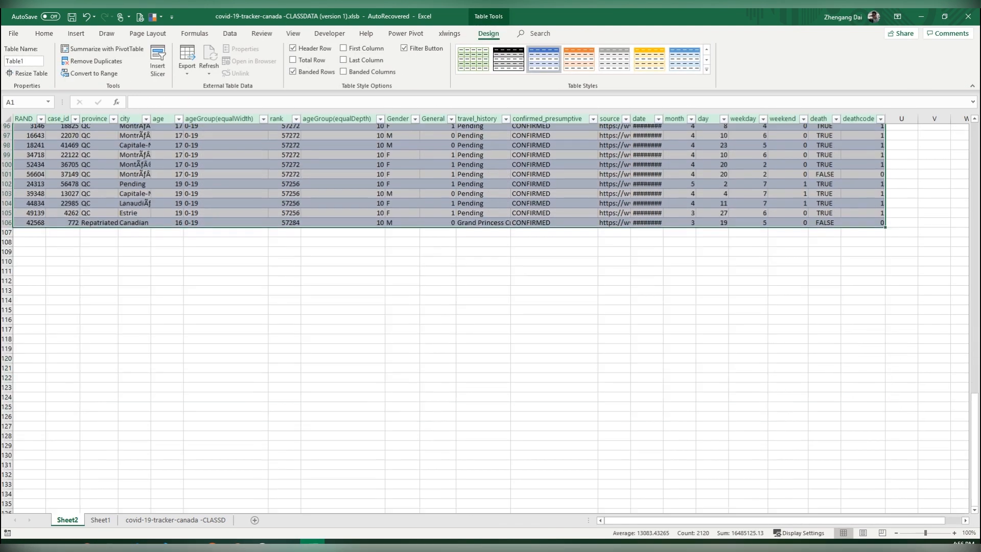
scroll(439, 317, up, 17)
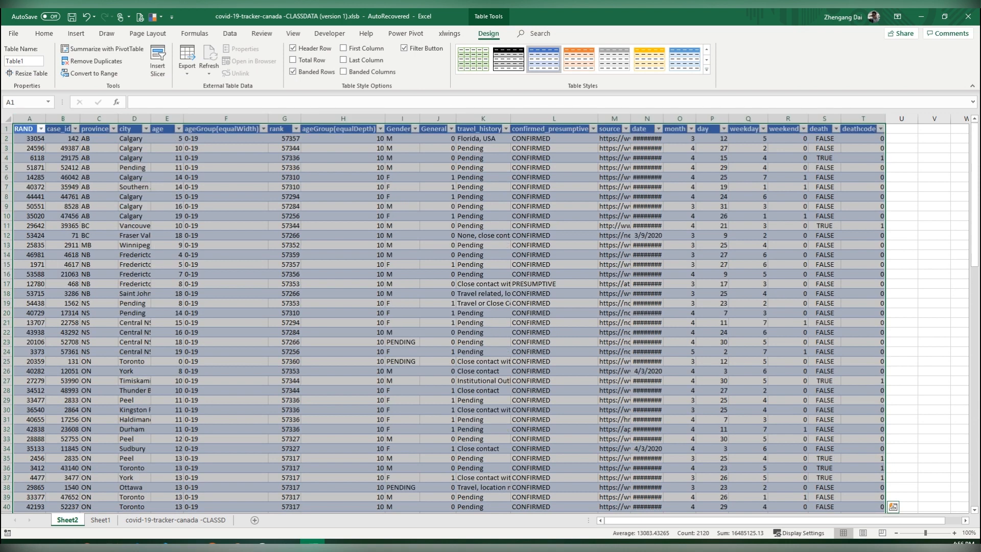
Examine the death and deathcode columns across all the extracted 0-19 records
click(30, 119)
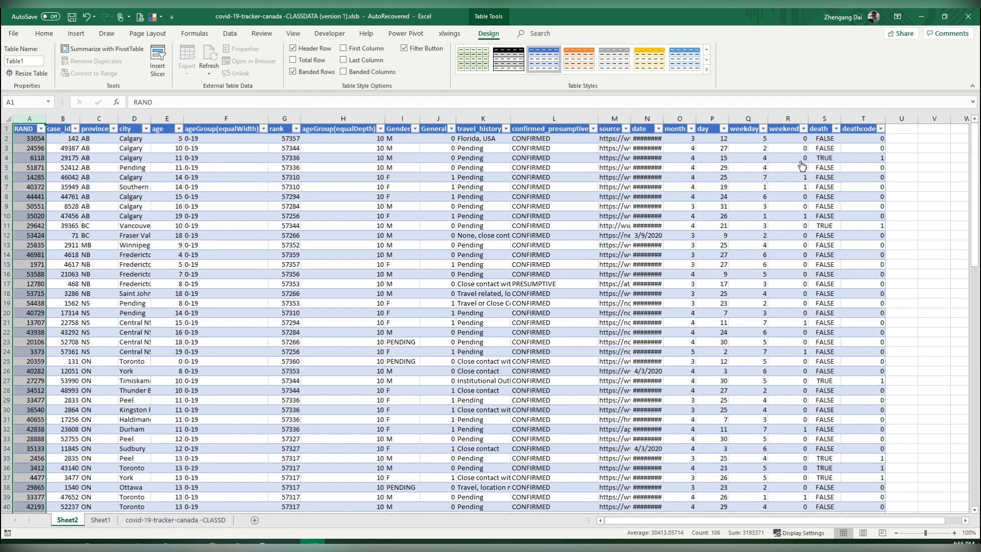
click(836, 129)
click(863, 118)
click(825, 118)
click(864, 118)
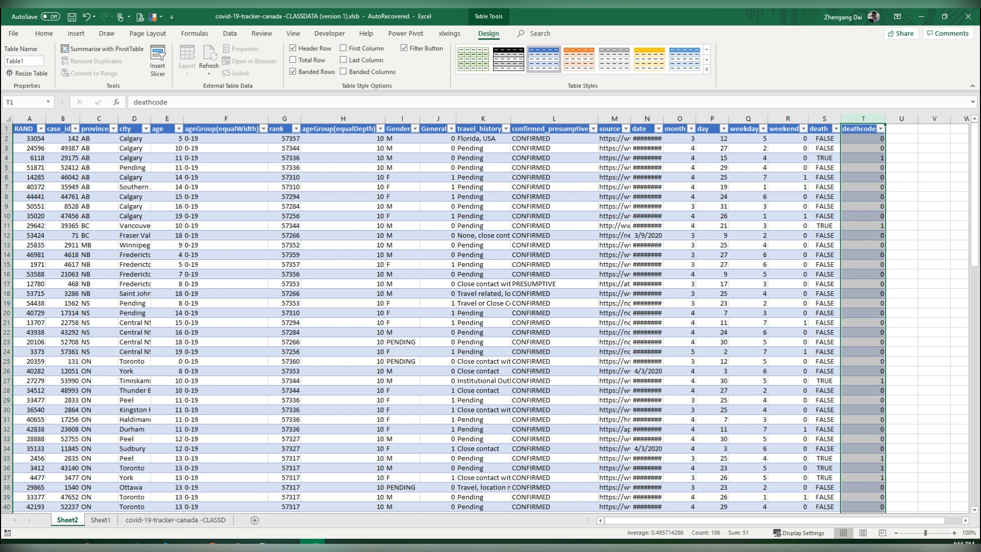
scroll(490, 317, down, 20)
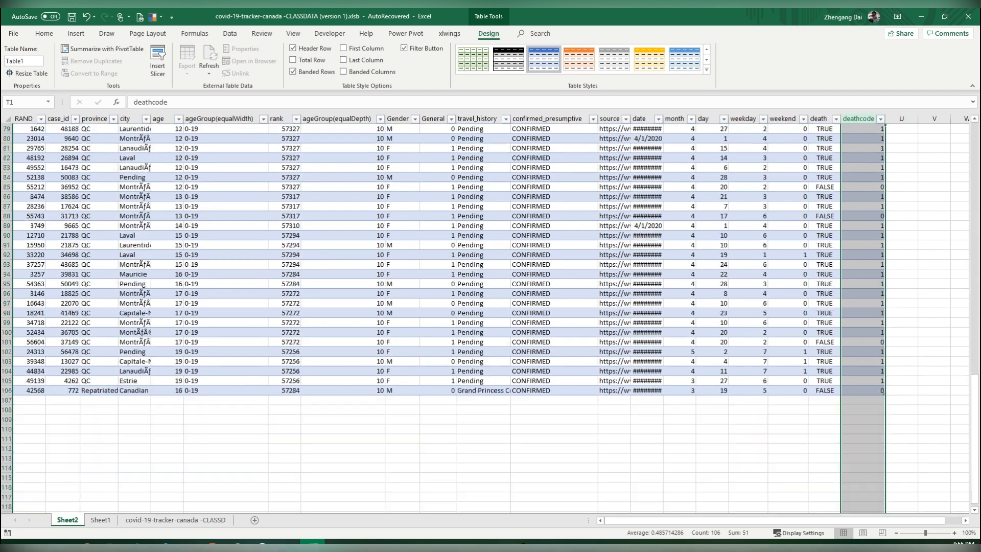
scroll(490, 317, up, 20)
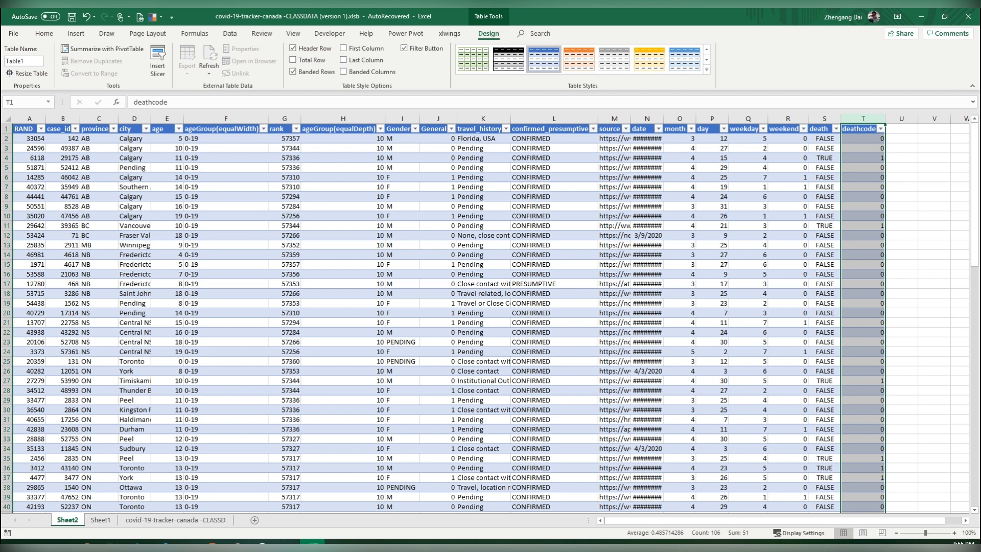
scroll(400, 393, down, 16)
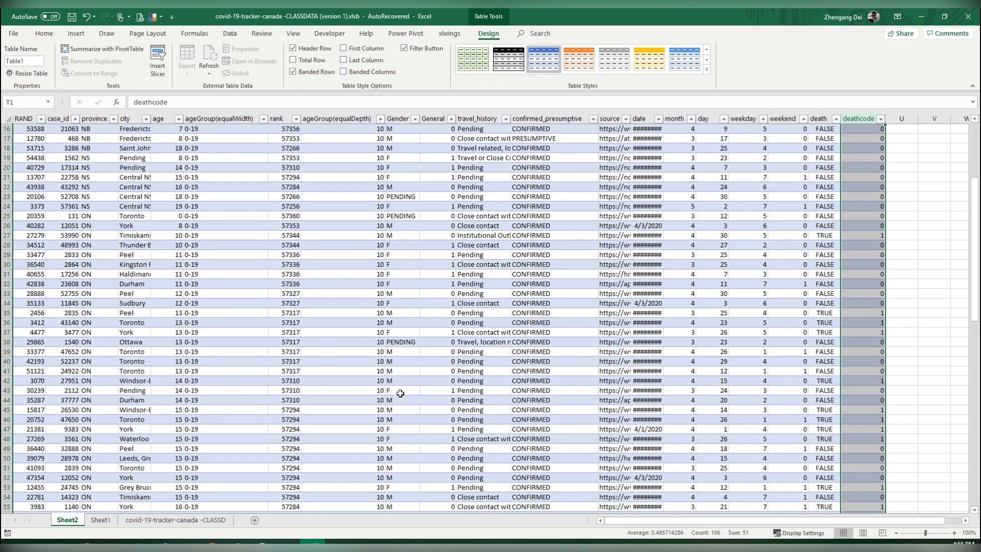
scroll(378, 420, up, 16)
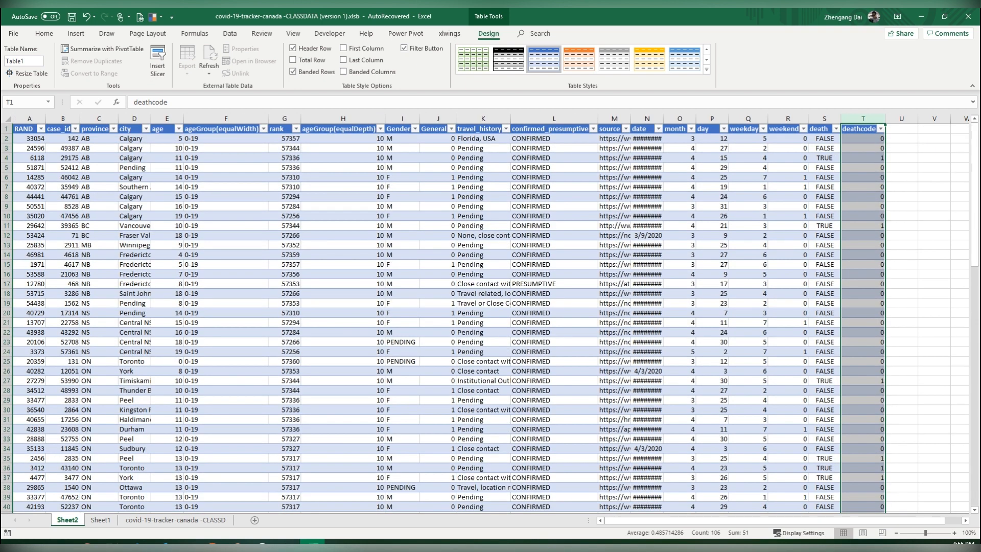
Return to the pivot table on Sheet1, check the "Pivot table for data analysis" slide in PowerPoint, and switch back to Excel
click(100, 520)
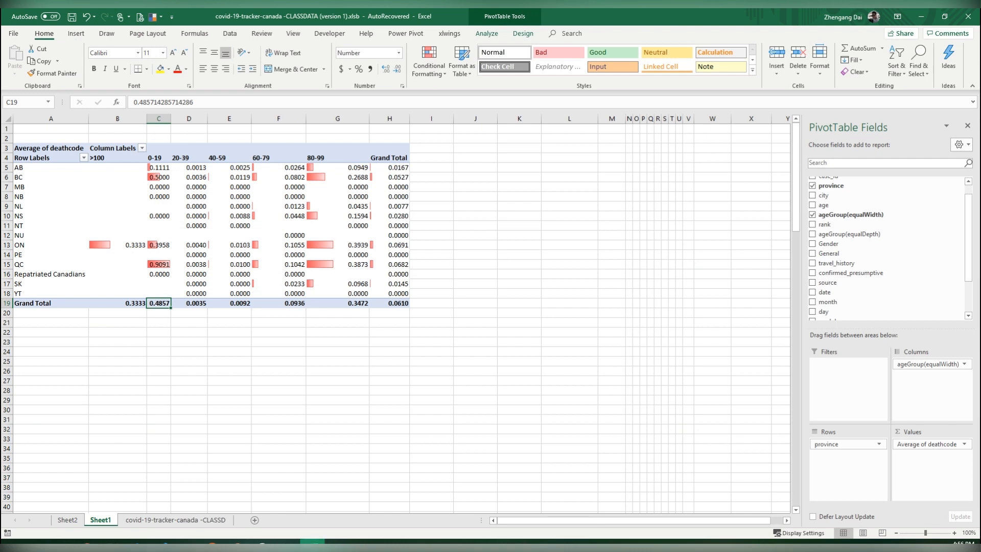
click(236, 543)
click(181, 505)
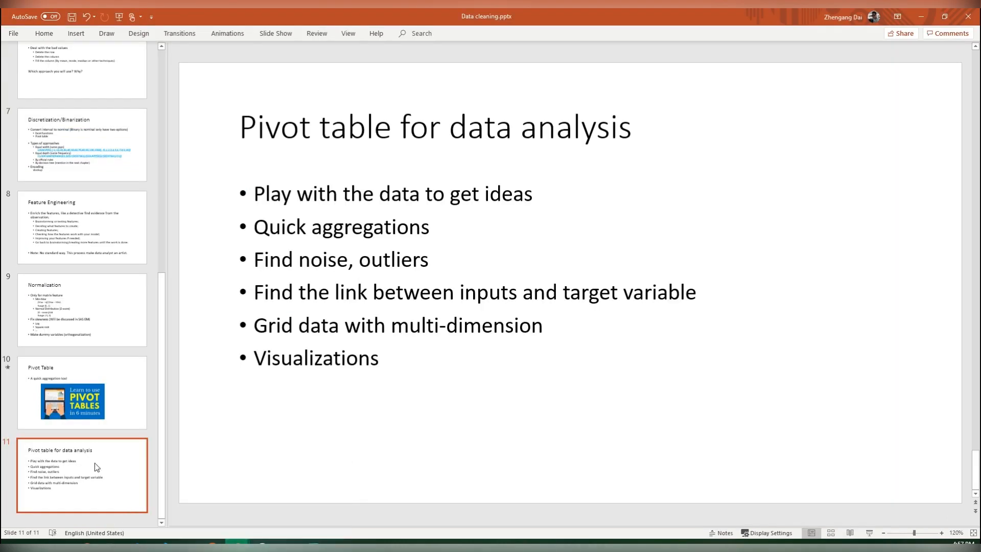
click(312, 542)
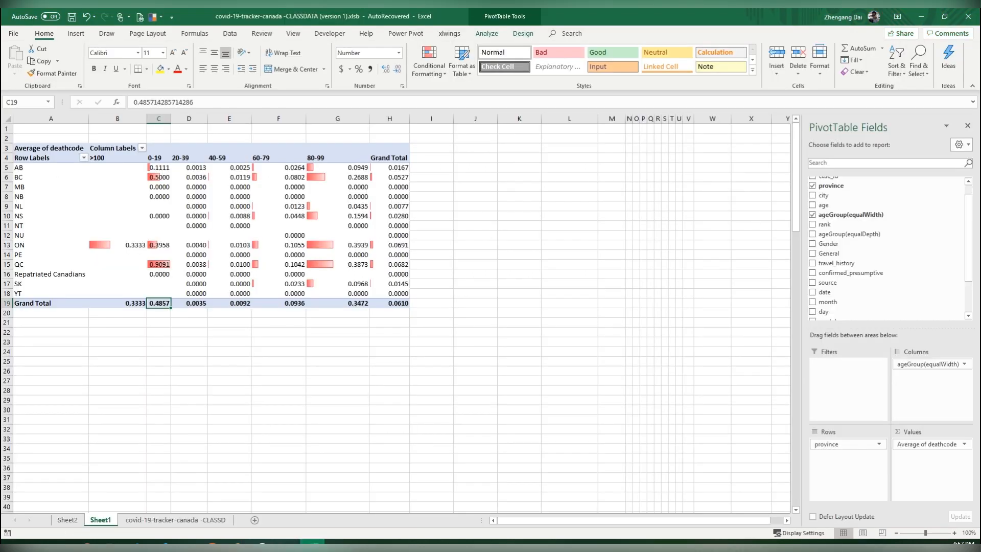
Open 3D Maps from the case data on the covid-19-tracker-canada -CLASSD sheet
click(175, 519)
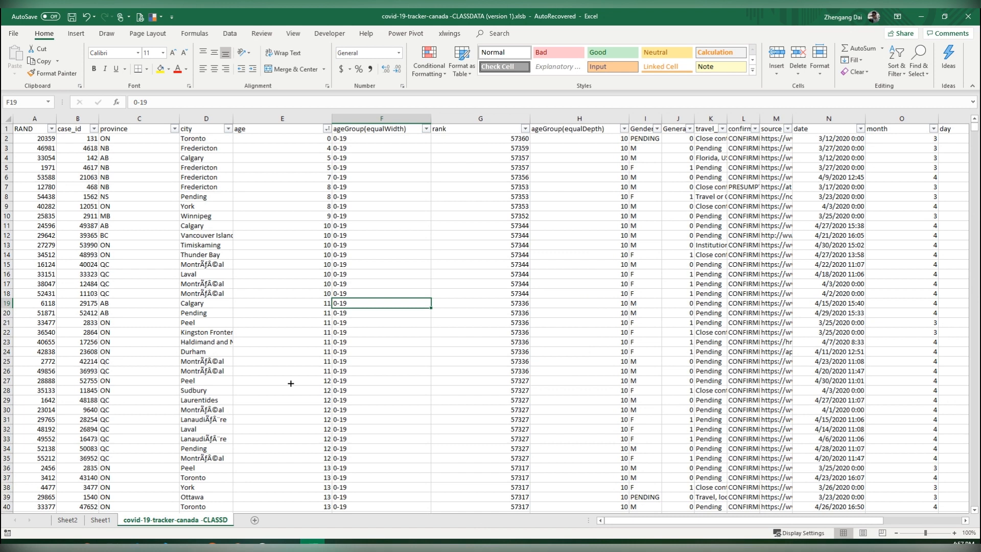
click(276, 187)
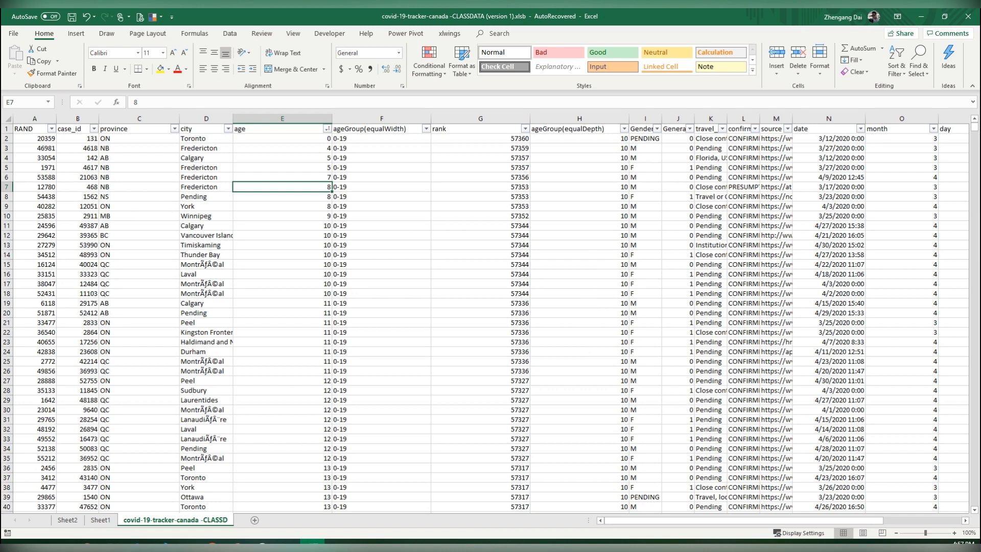
key(alt+Tab)
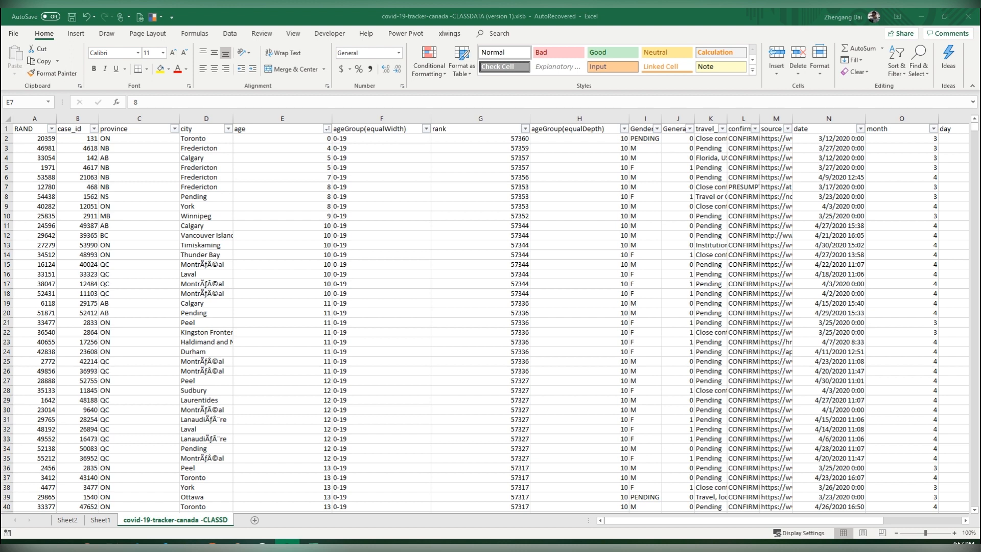
key(alt+Tab)
click(76, 34)
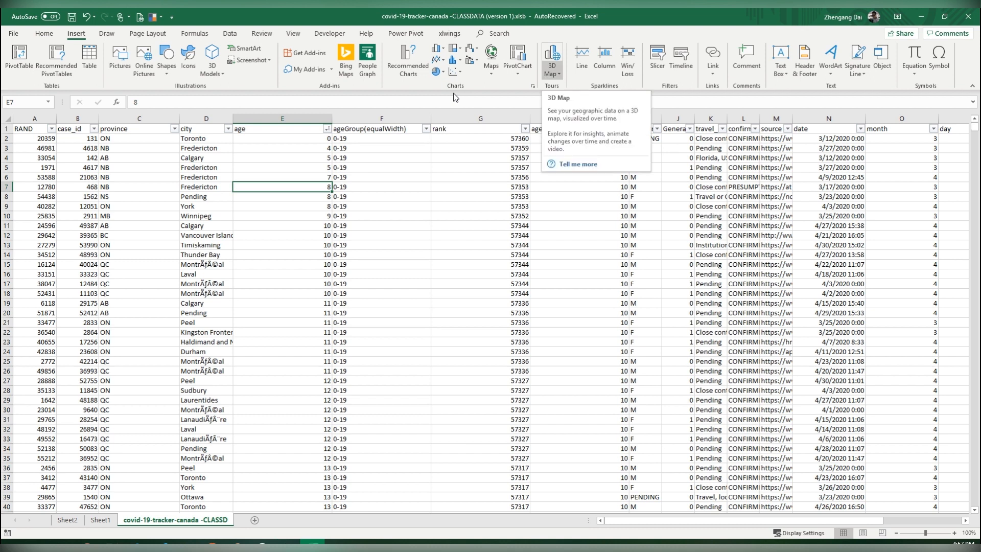
click(552, 66)
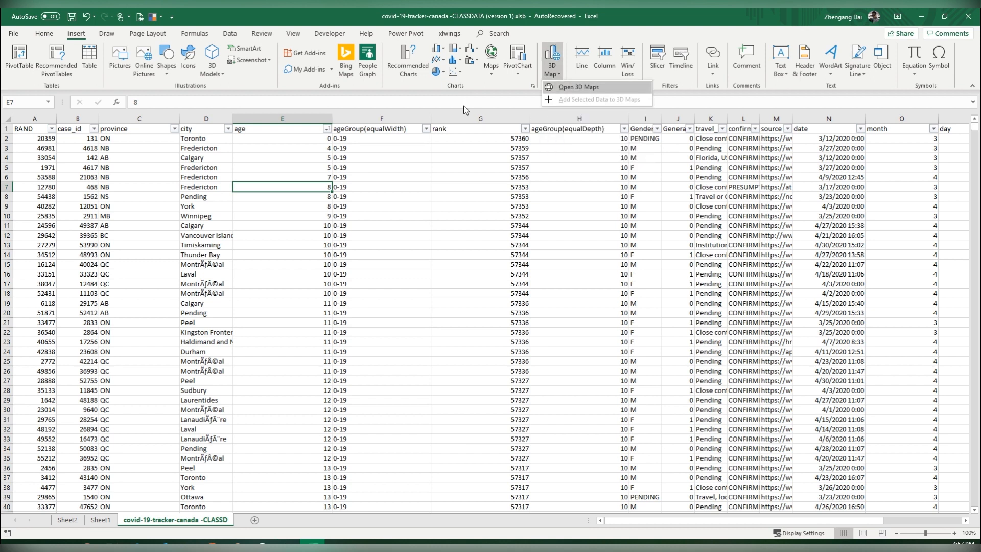
key(Return)
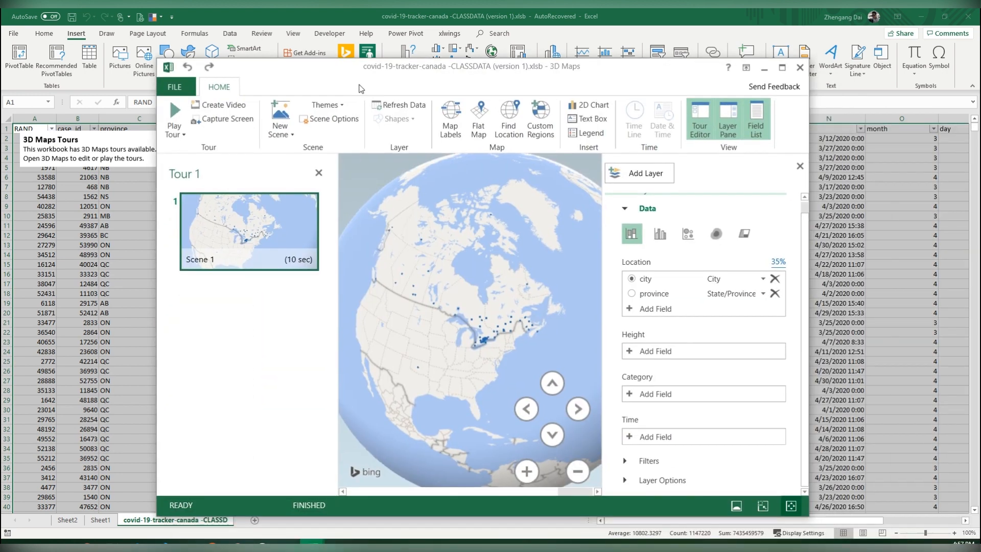
Enlarge the 3D Maps window and show the data on a flat map located by province
drag(765, 157, 891, 164)
drag(498, 84, 475, 67)
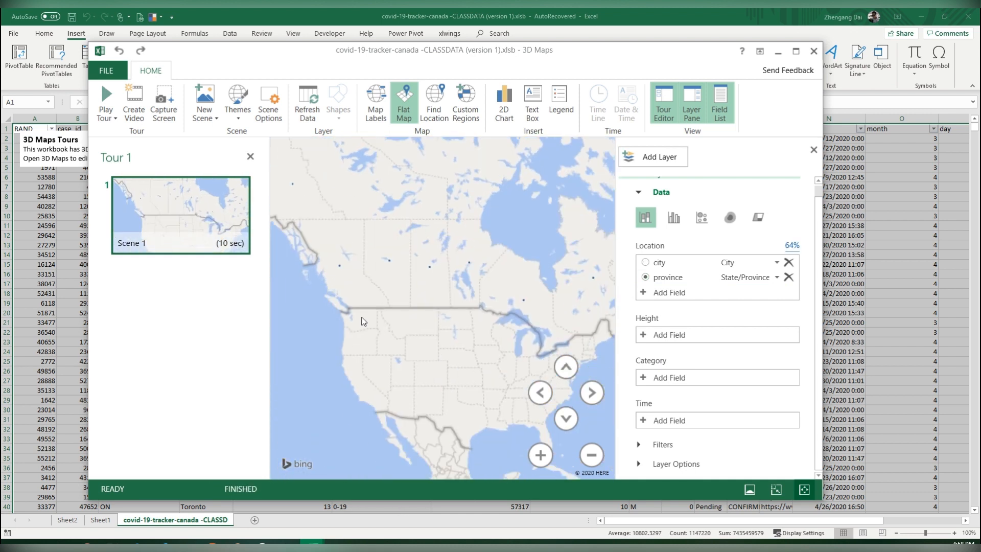
drag(336, 426, 320, 392)
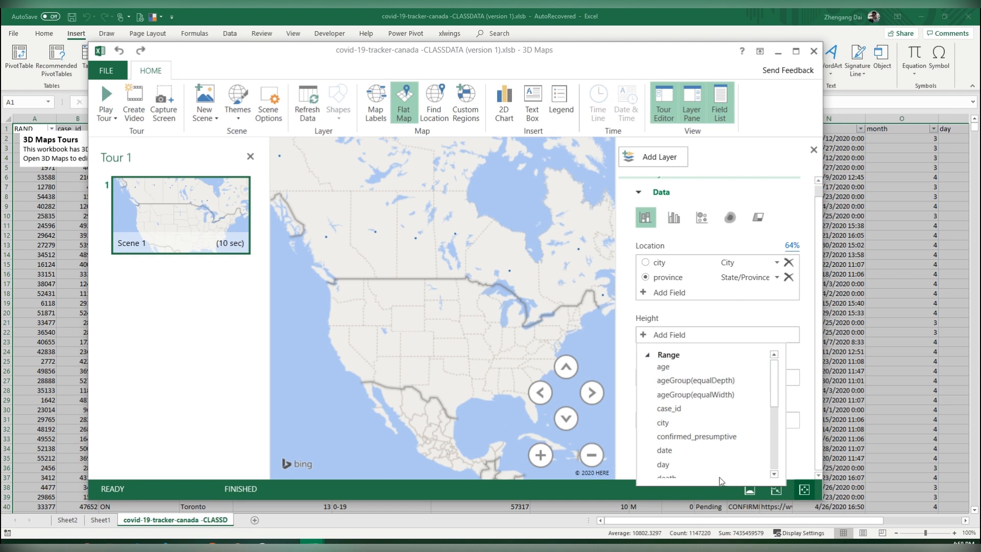
Set the map layer's height to death (Count - Not Blank) and its category to death
scroll(719, 477, down, 3)
mouse_move(774, 428)
mouse_down()
mouse_move(774, 446)
mouse_move(774, 419)
mouse_up()
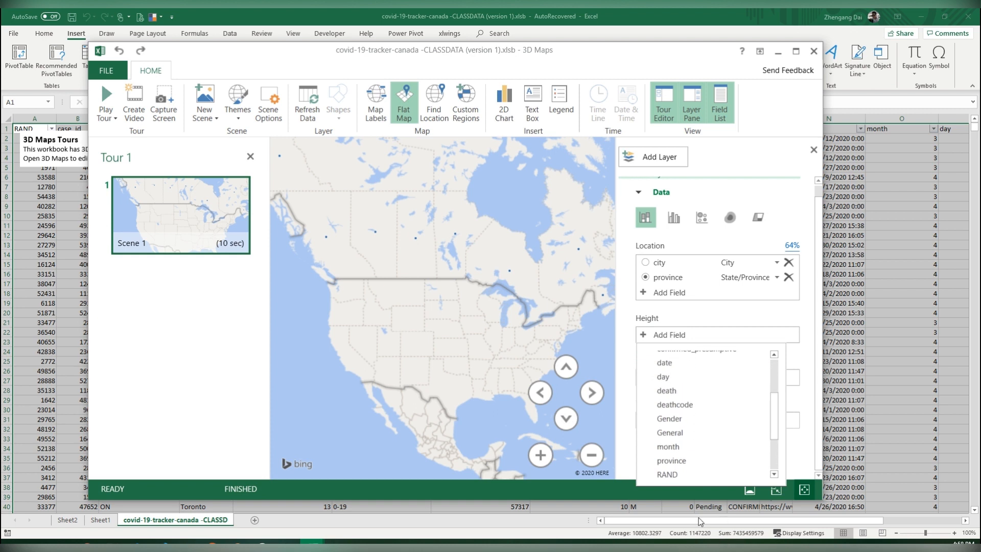
click(674, 390)
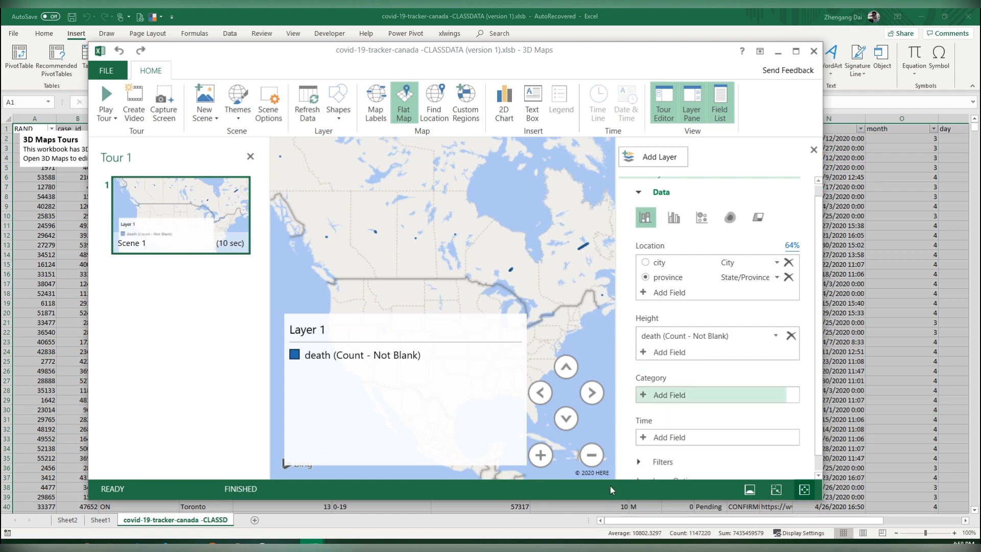
click(669, 394)
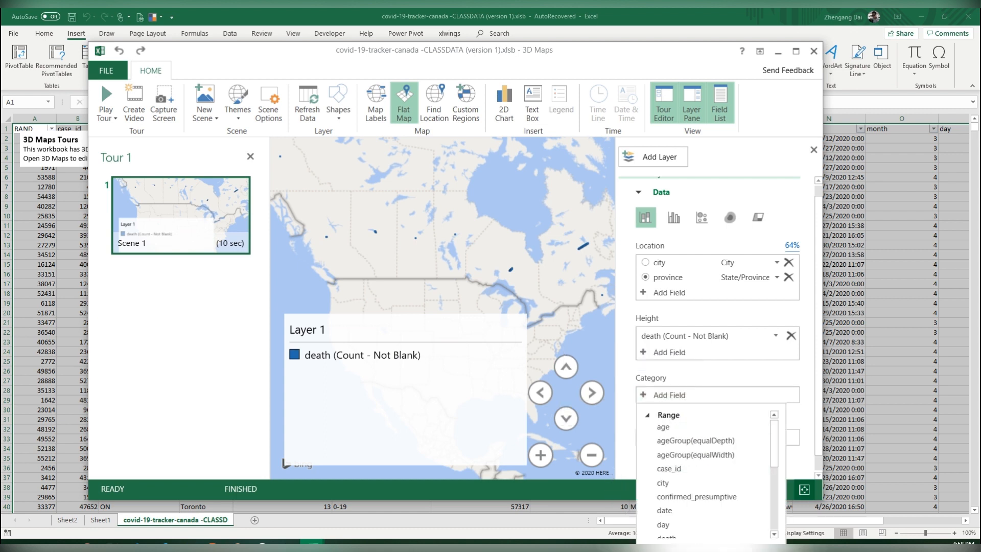
scroll(705, 460, down, 2)
click(679, 457)
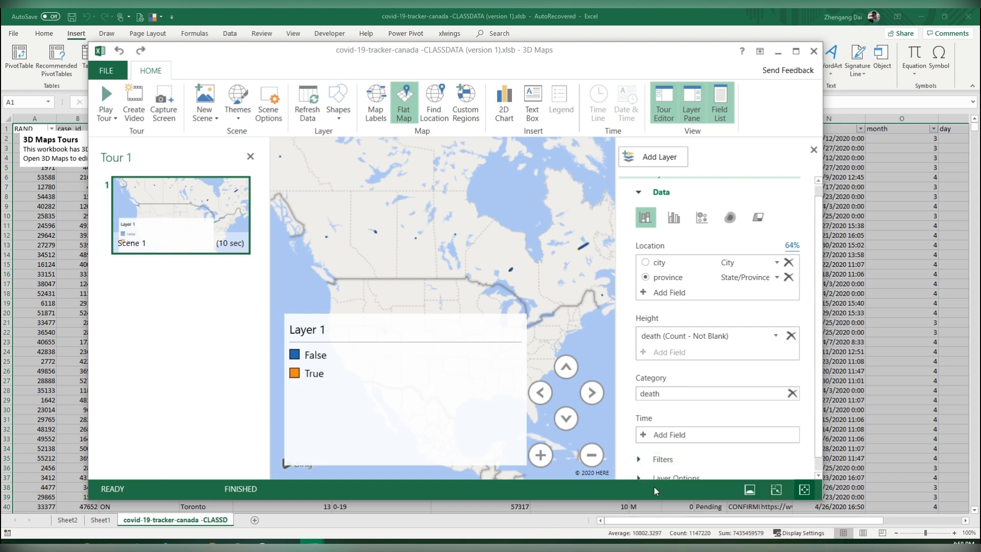
Add date as the map layer's time field and maximize the 3D Maps window
scroll(665, 467, down, 1)
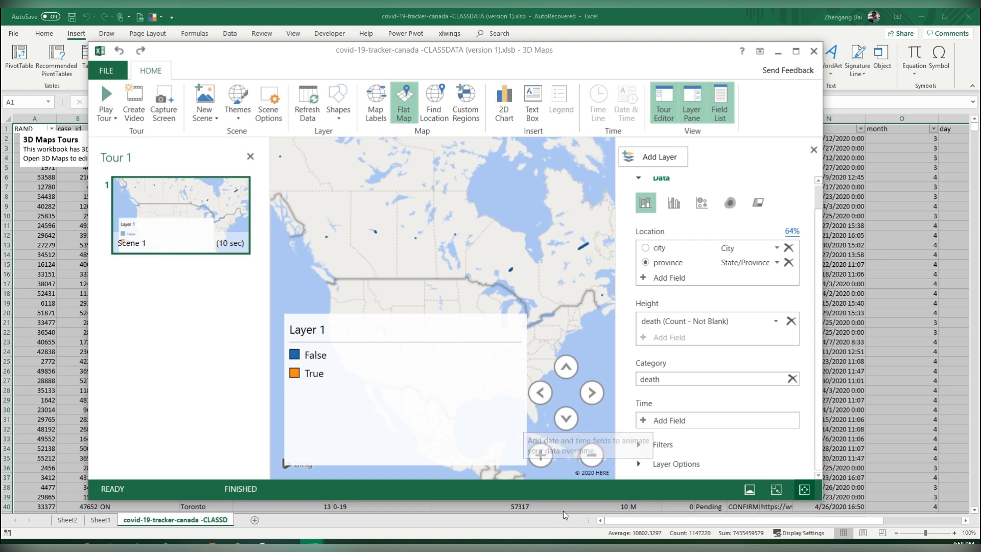
click(670, 421)
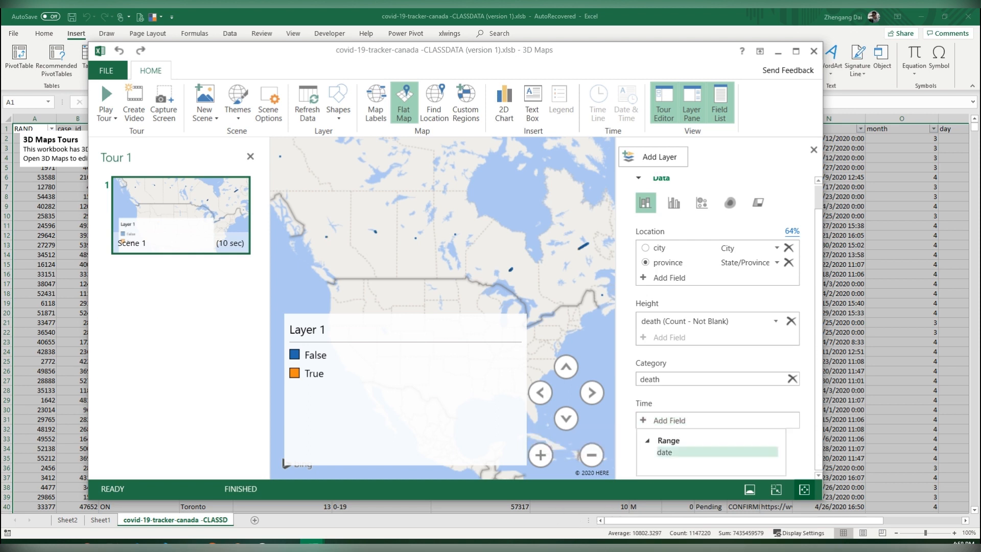
click(664, 452)
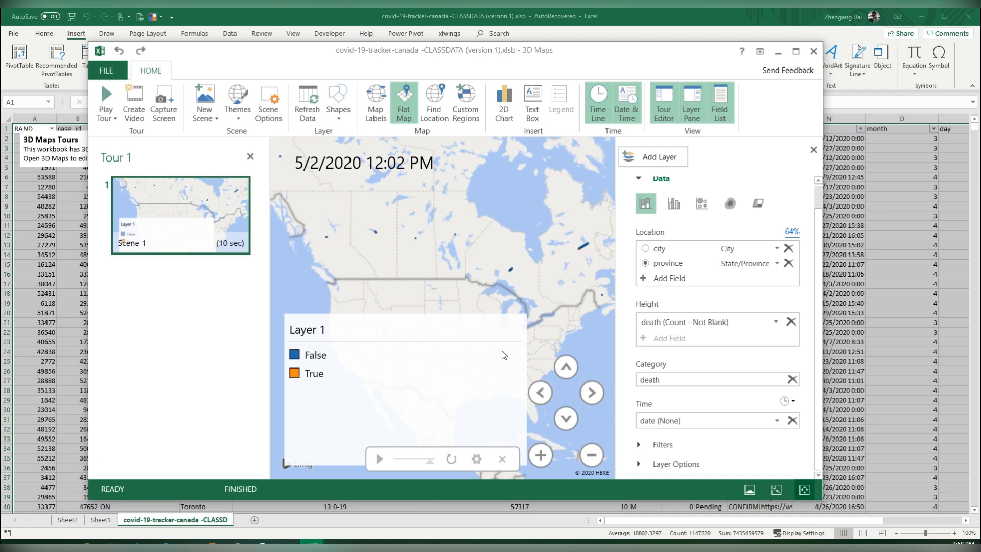
click(795, 52)
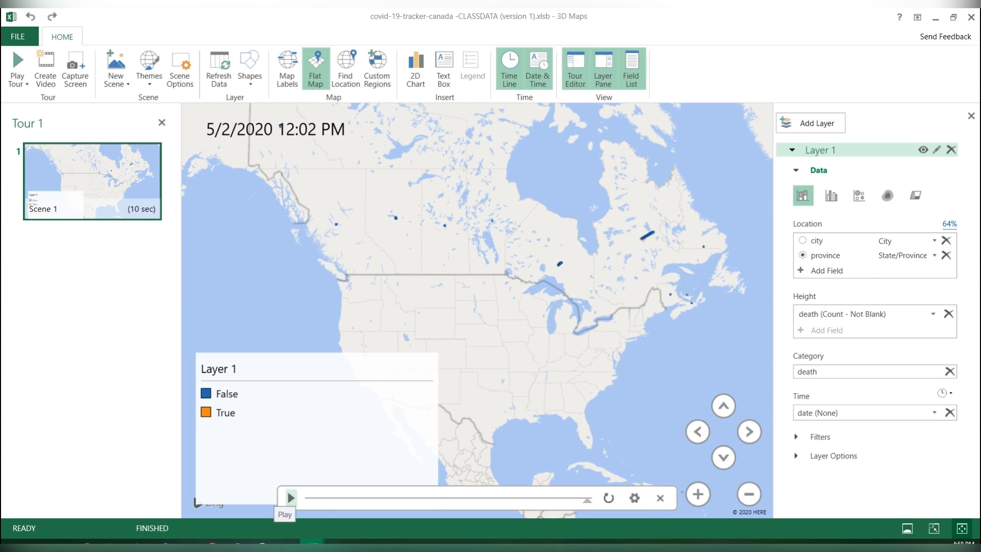
Play the map's time animation and examine the death columns over eastern Canada up close
click(291, 498)
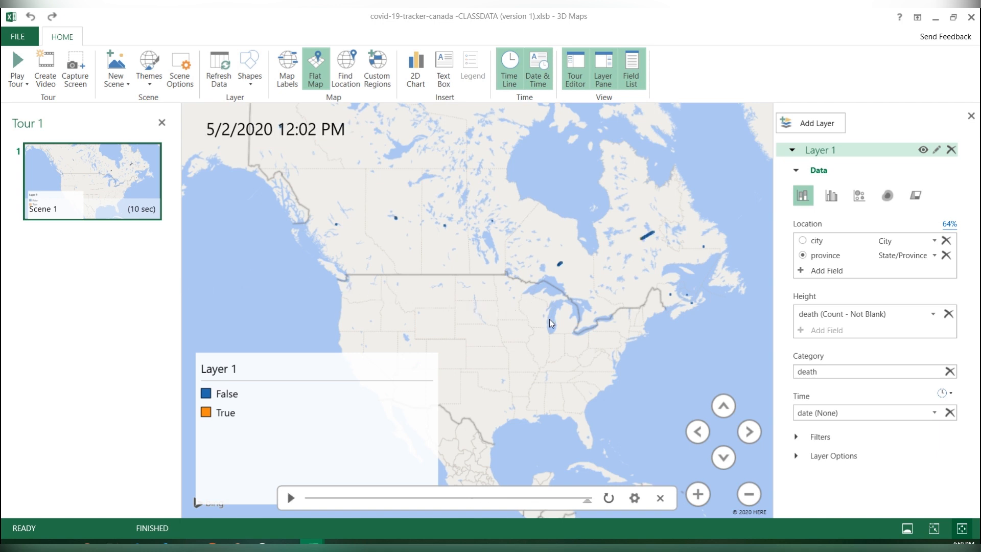
scroll(553, 317, up, 5)
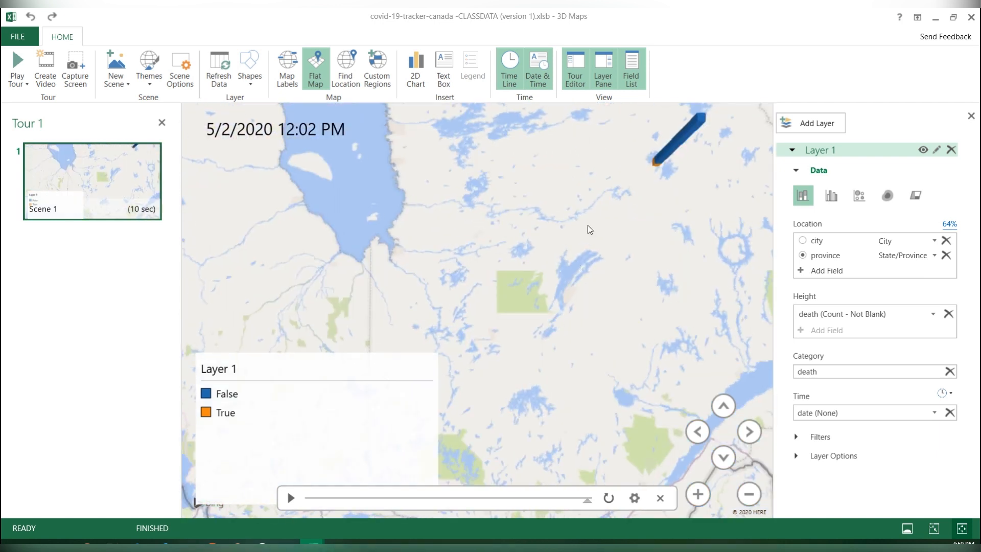
scroll(557, 235, down, 5)
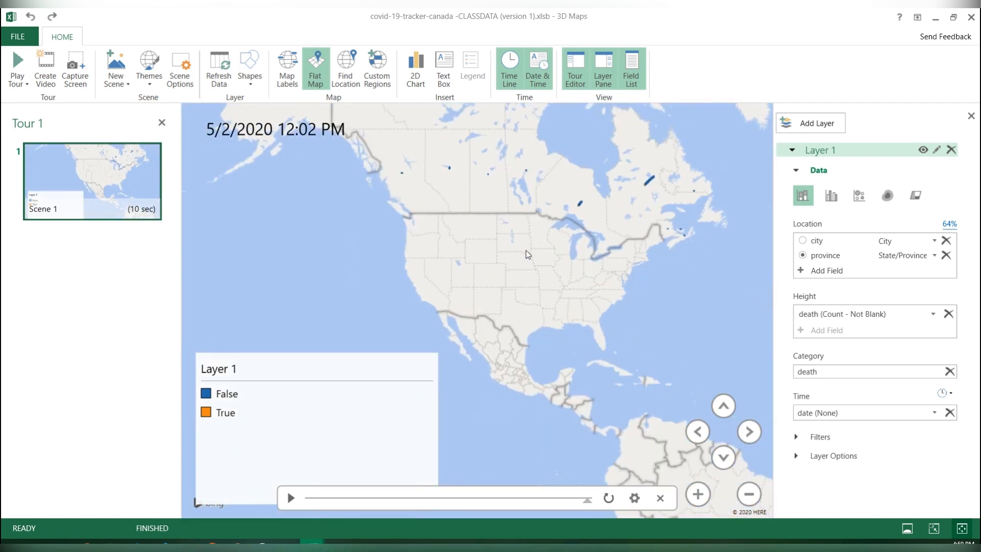
scroll(580, 259, up, 1)
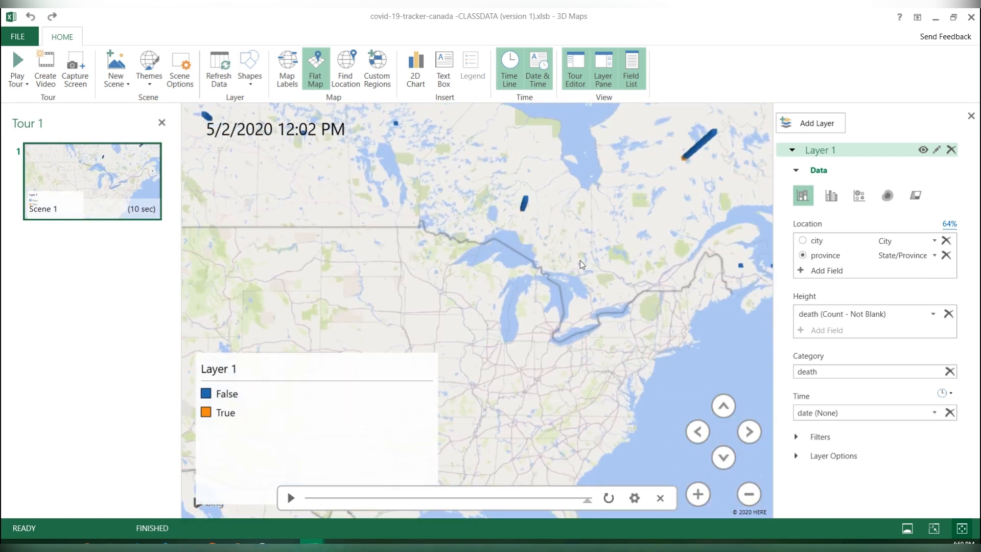
Change Layer 1's visualization to clustered columns and replay the time animation
click(831, 195)
click(291, 498)
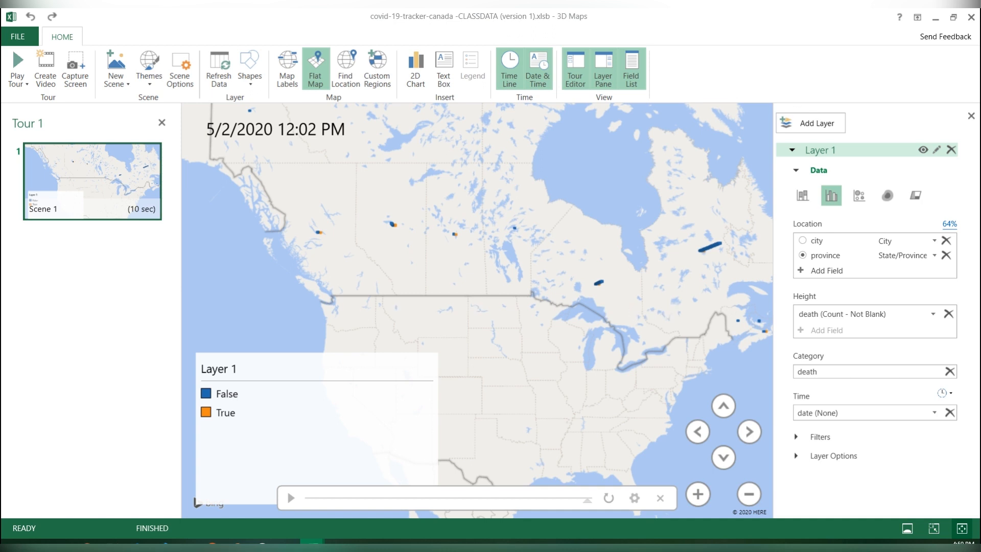
Switch to Data cleaning.pptx in PowerPoint and review the slide thumbnails and the "Pivot table for data analysis" slide
mouse_move(236, 543)
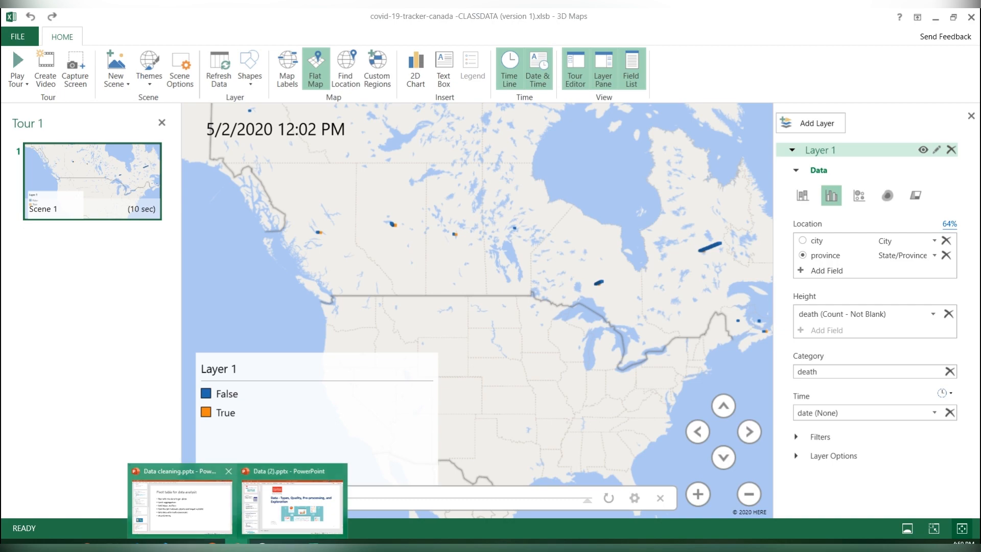
click(182, 503)
click(380, 358)
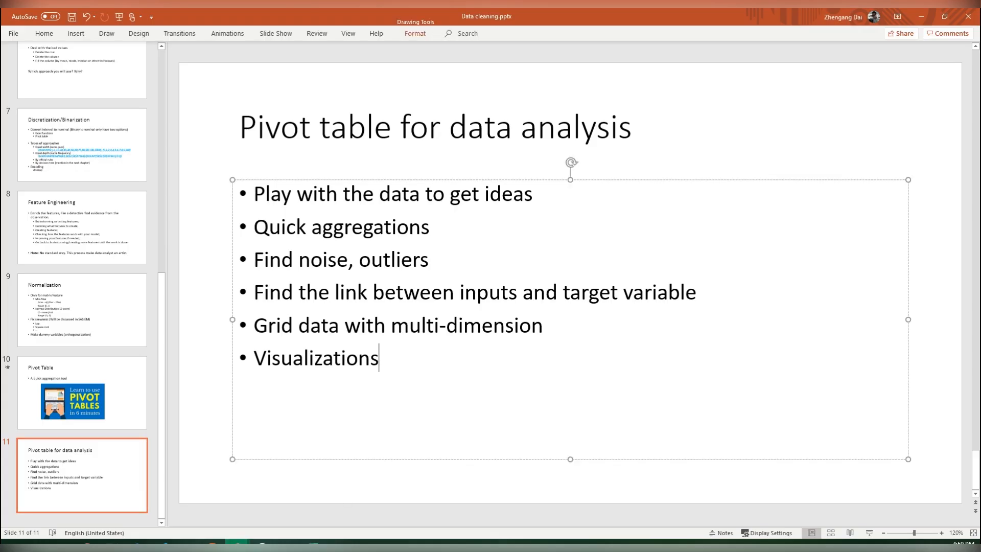
key(Escape)
key(Escape)
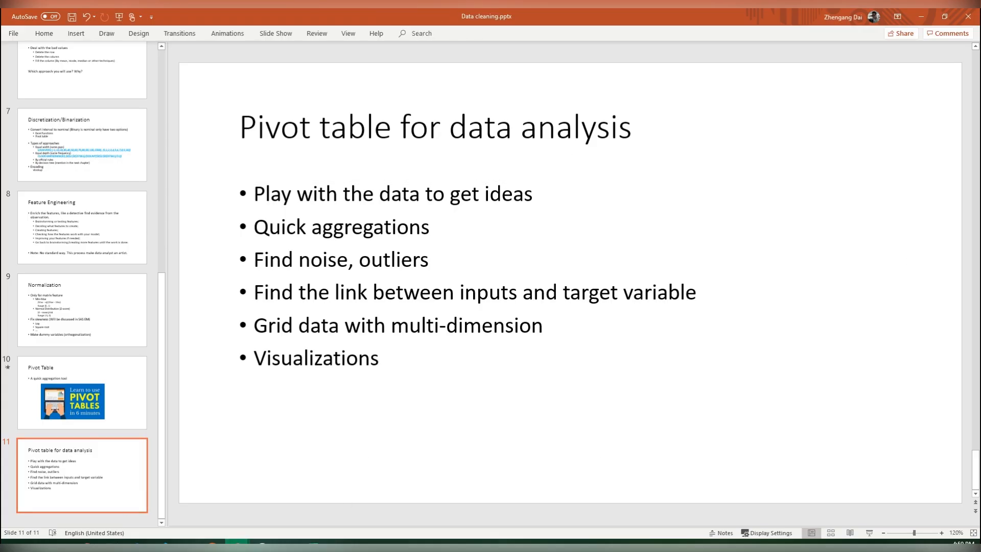
scroll(82, 284, up, 10)
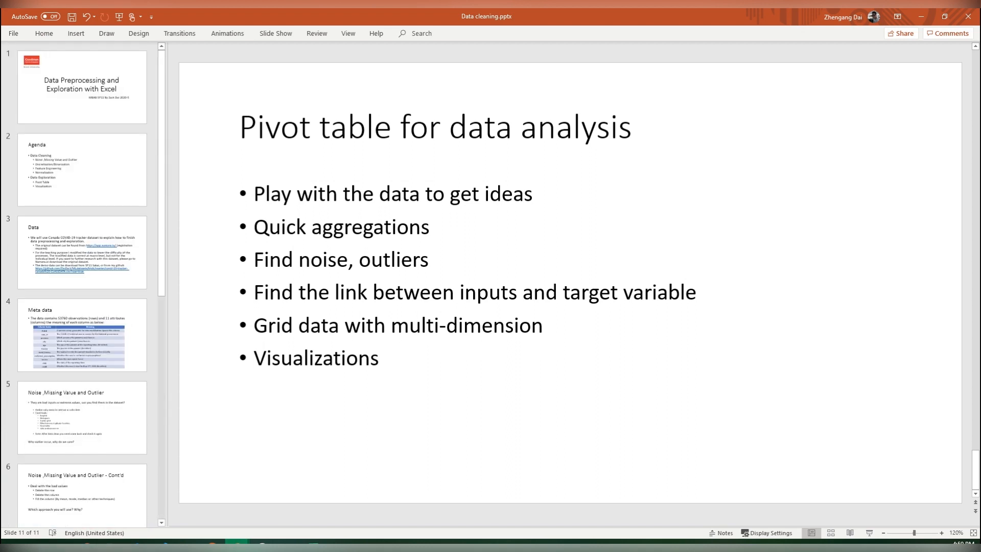
scroll(82, 284, down, 10)
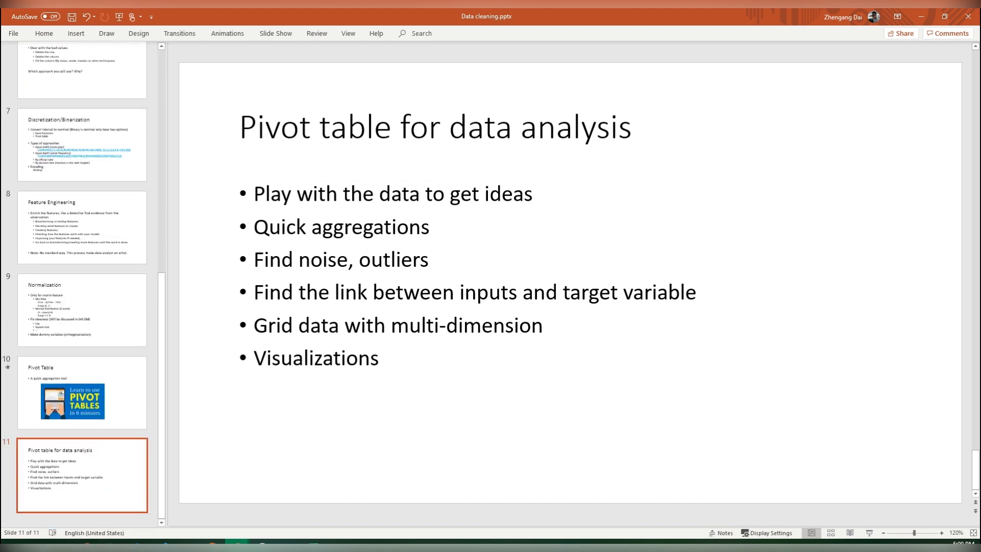
click(389, 358)
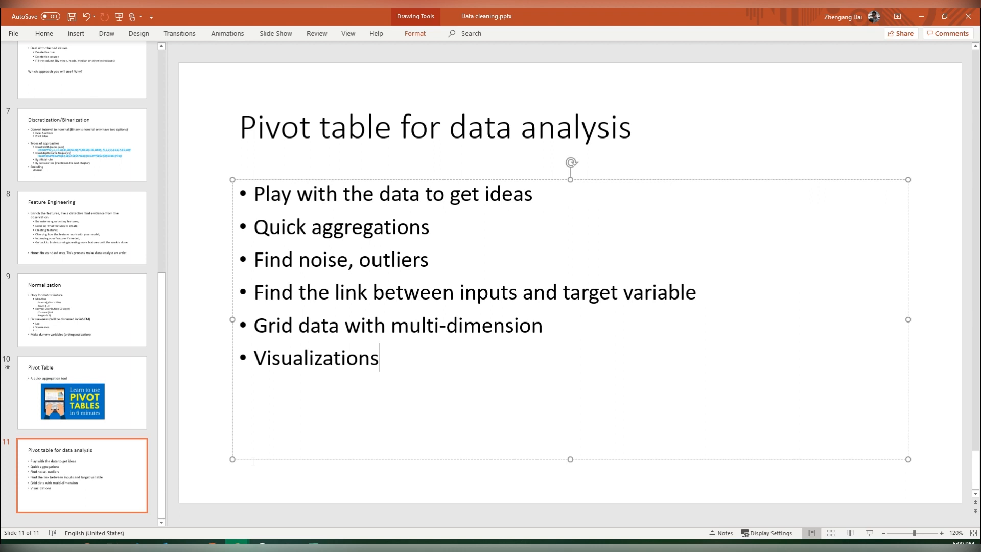